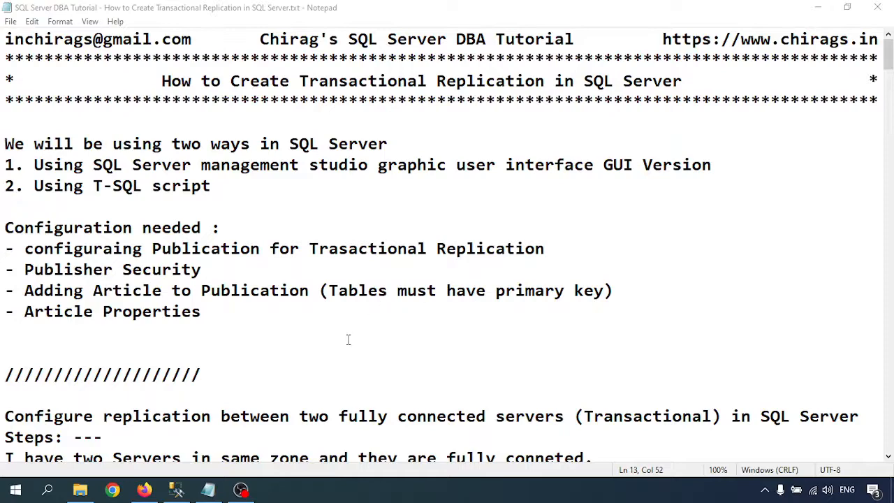
- Scroll the notes to the four server 1 agent account lines, then bring up the Win+X admin menu
{"action": "scroll", "coordinate": [348, 340], "scroll_direction": "down", "scroll_amount": 5}
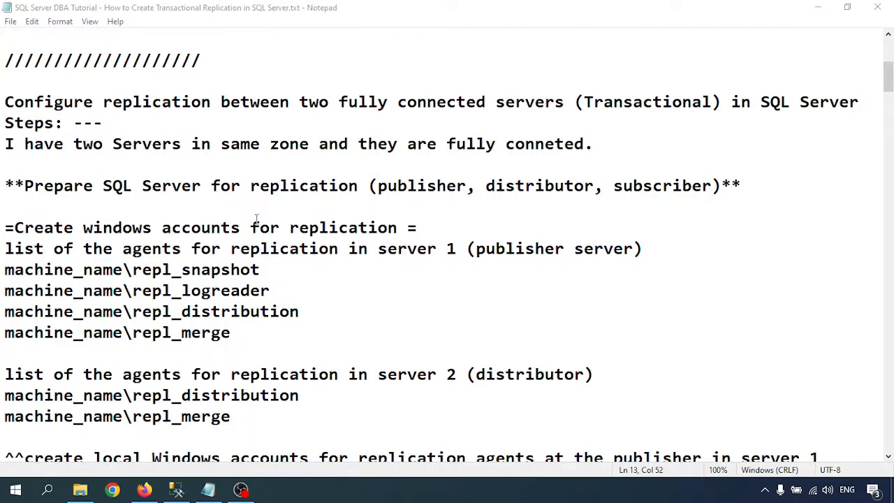
{"action": "scroll", "coordinate": [175, 240], "scroll_direction": "down", "scroll_amount": 2}
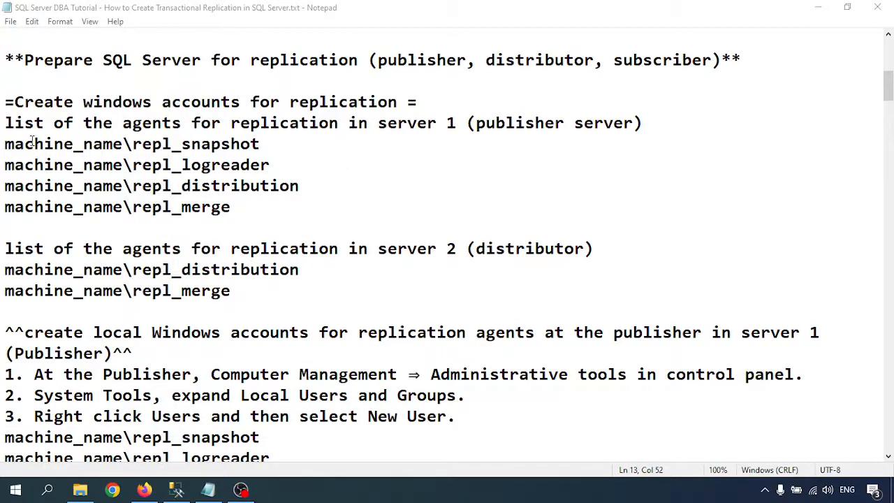
{"action": "left_click_drag", "start_coordinate": [5, 144], "coordinate": [243, 208]}
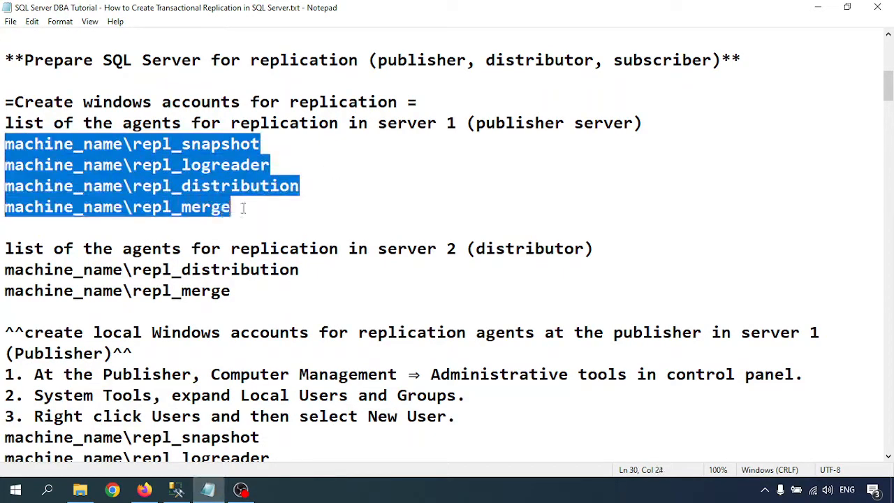
{"action": "left_click", "coordinate": [253, 208]}
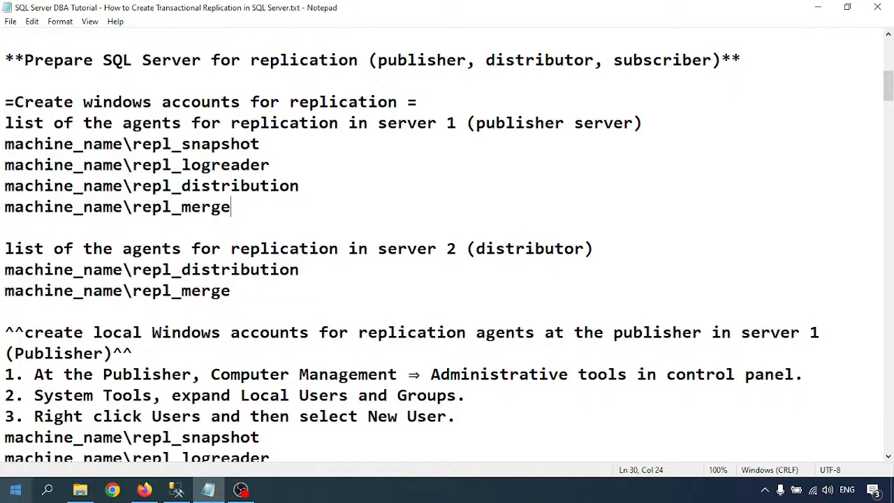
{"action": "right_click", "coordinate": [15, 489]}
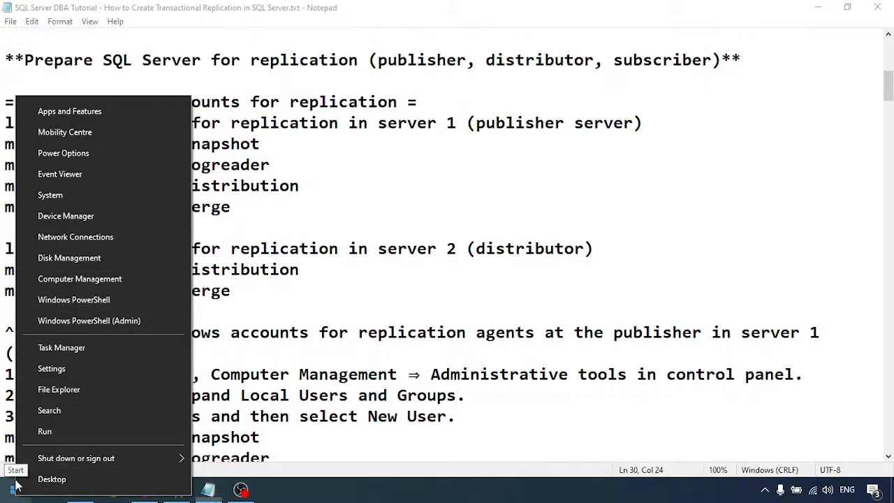
- Launch Computer Management on the right half and start a New User under Local Users and Groups > Users
{"action": "left_click", "coordinate": [59, 282]}
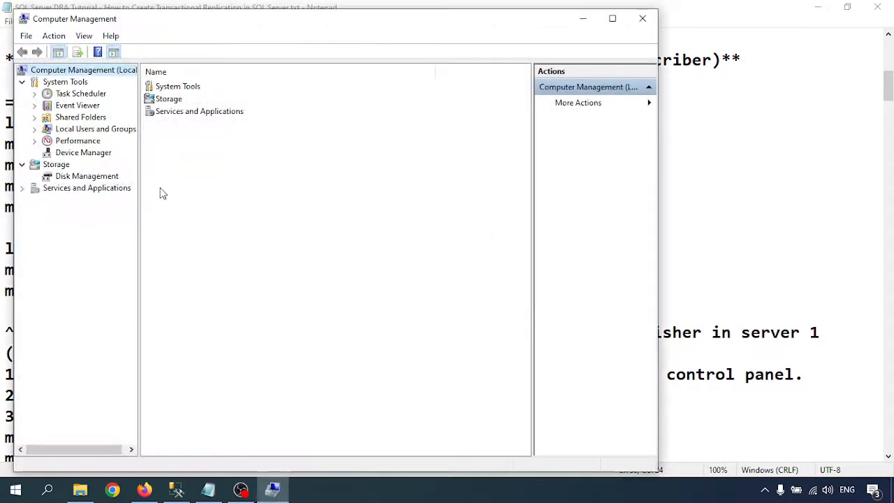
{"action": "left_click_drag", "start_coordinate": [171, 18], "coordinate": [533, 52]}
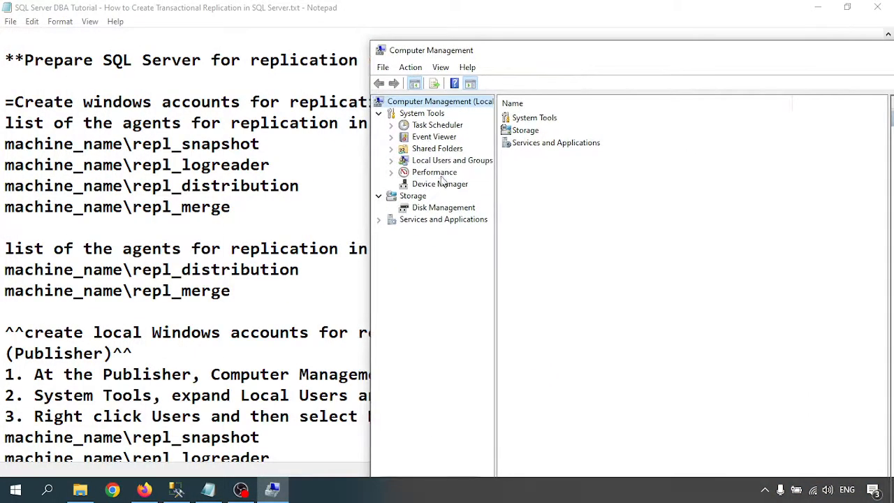
{"action": "left_click", "coordinate": [430, 161]}
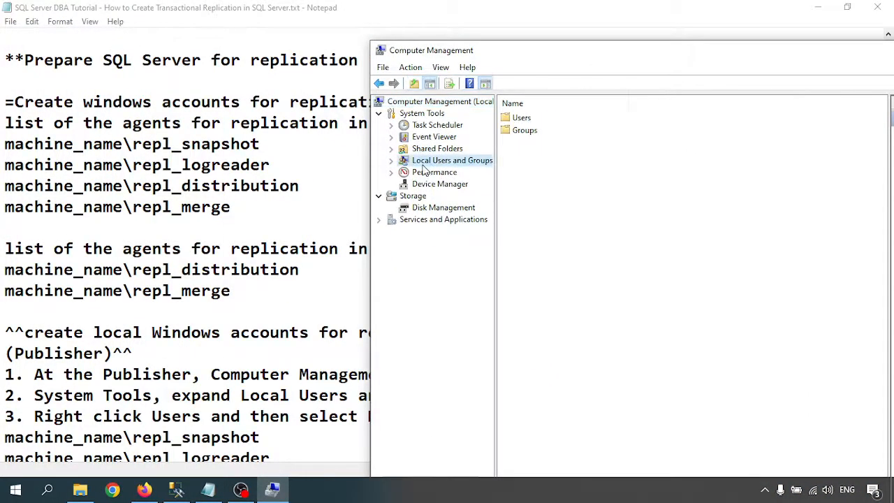
{"action": "right_click", "coordinate": [521, 120]}
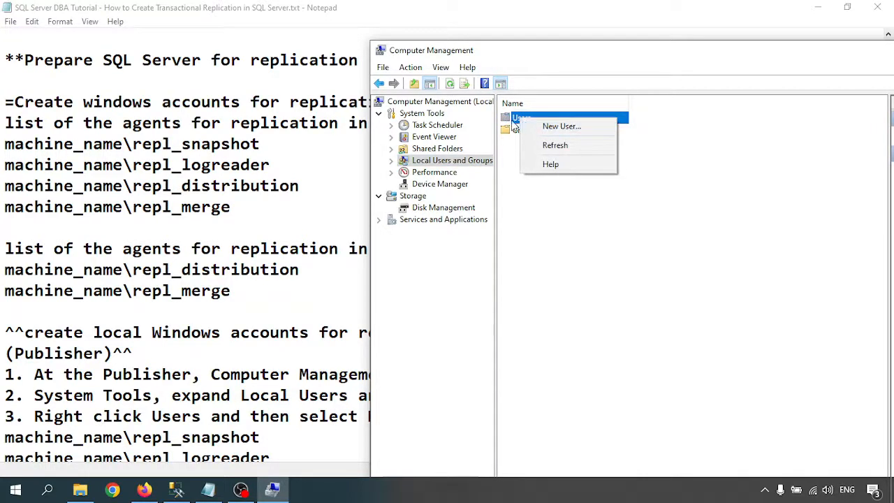
{"action": "left_click", "coordinate": [574, 128]}
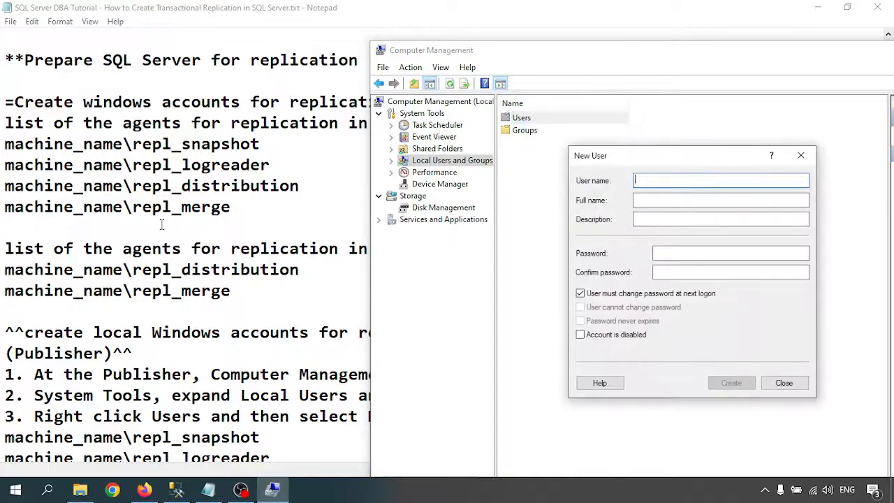
- Copy repl_snapshot from the notes and paste it as the new user name
{"action": "left_click_drag", "start_coordinate": [133, 144], "coordinate": [261, 144]}
{"action": "key", "text": "ctrl+c"}
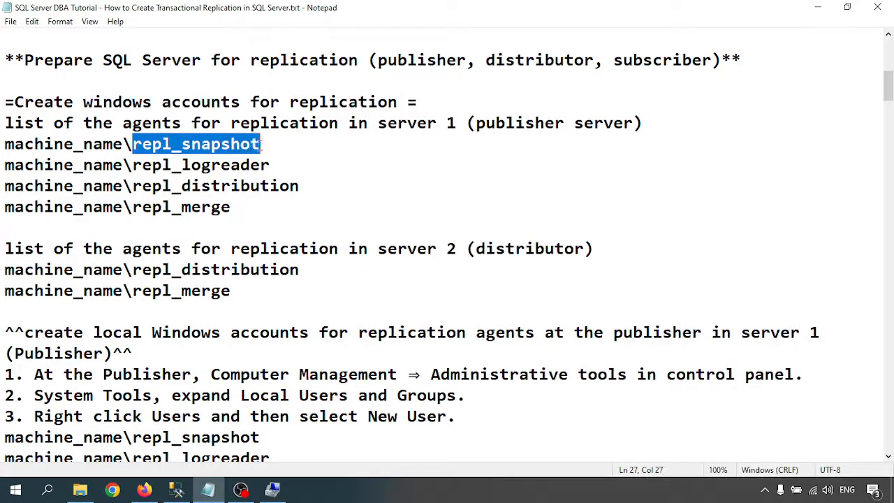
{"action": "left_click", "coordinate": [206, 488]}
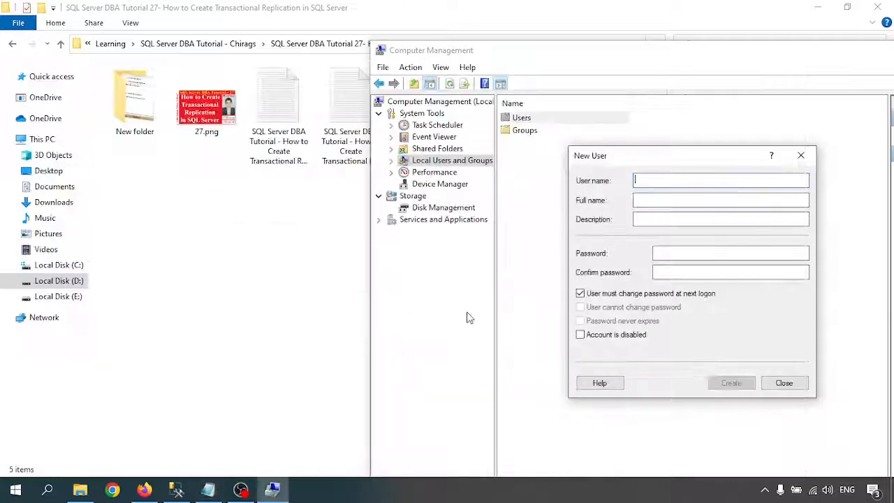
{"action": "left_click", "coordinate": [208, 488]}
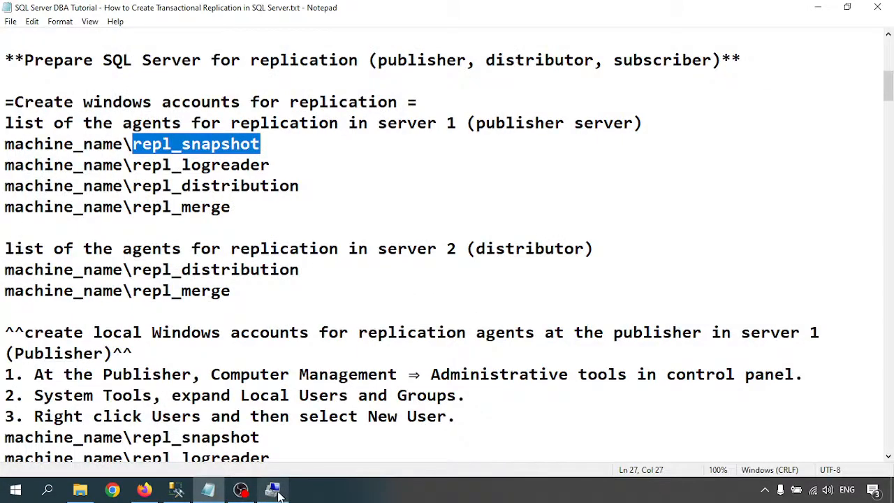
{"action": "left_click", "coordinate": [272, 492]}
{"action": "key", "text": "ctrl+v"}
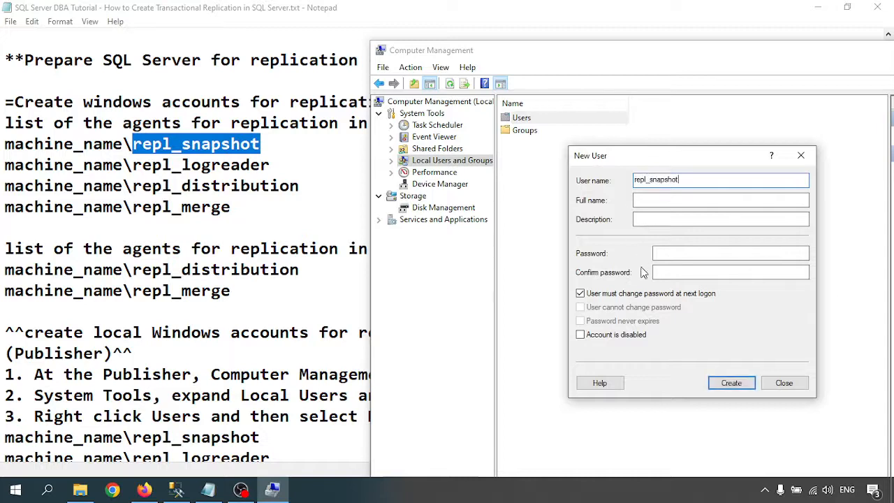
- Untick forced password change, enter and confirm the password, fill the full name, and create repl_snapshot
{"action": "left_click", "coordinate": [607, 295]}
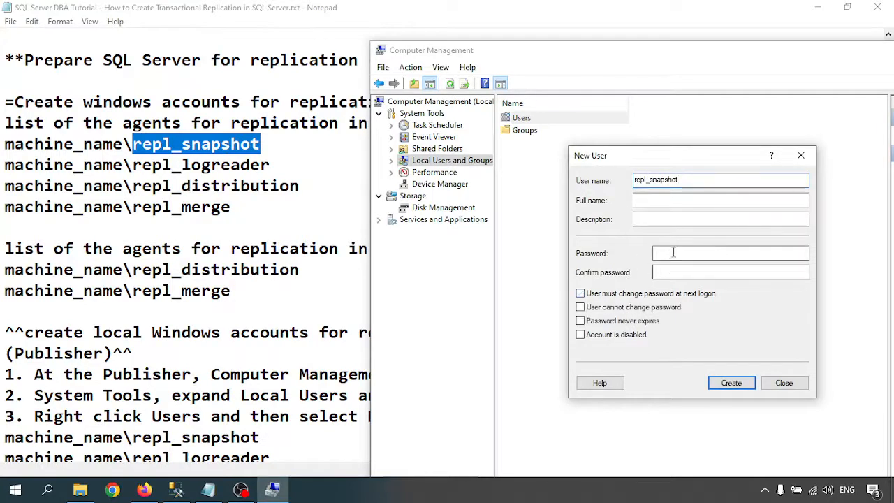
{"action": "left_click", "coordinate": [663, 252]}
{"action": "type", "text": "P"}
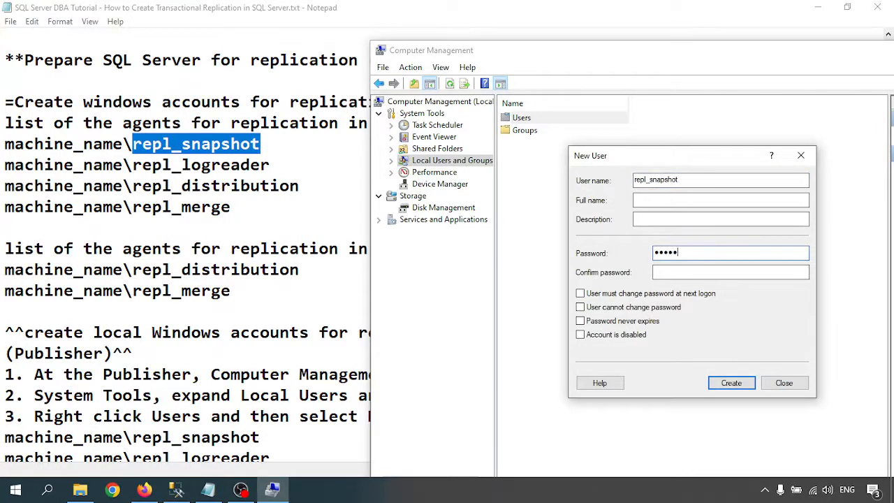
{"action": "type", "text": "0"}
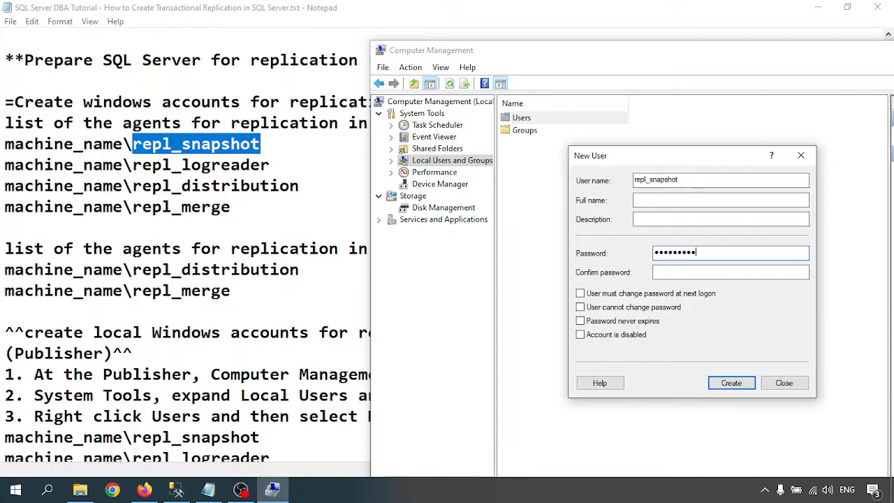
{"action": "left_click", "coordinate": [711, 276]}
{"action": "type", "text": "P•••••"}
{"action": "left_click", "coordinate": [659, 201]}
{"action": "key", "text": "ctrl+v"}
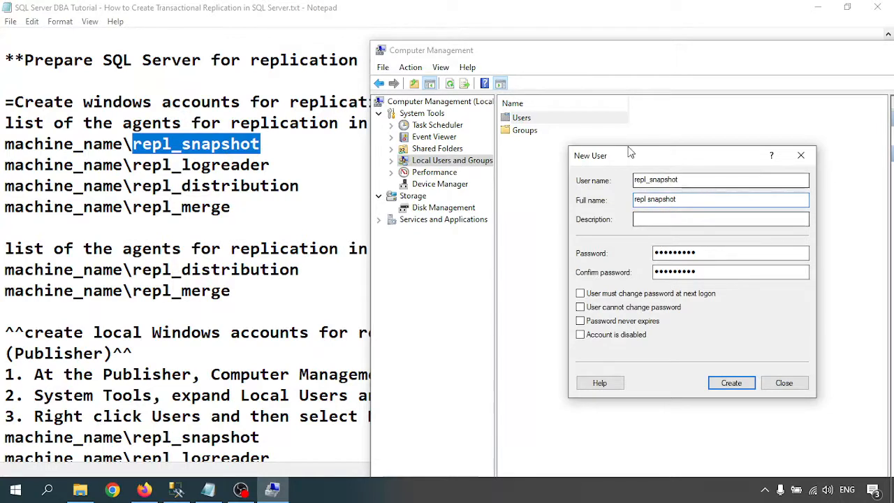
{"action": "left_click", "coordinate": [730, 386]}
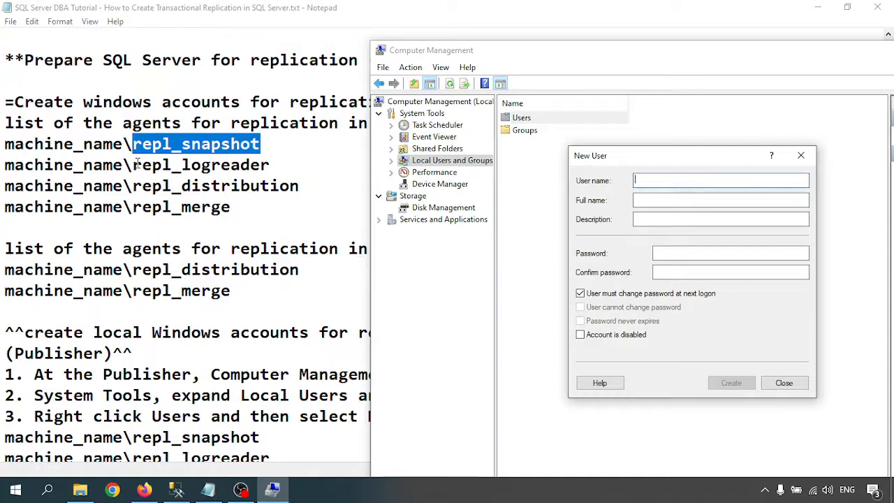
- Copy repl_logreader from the notes into both the User name and Full name fields
{"action": "left_click_drag", "start_coordinate": [134, 165], "coordinate": [270, 165]}
{"action": "key", "text": "ctrl+c"}
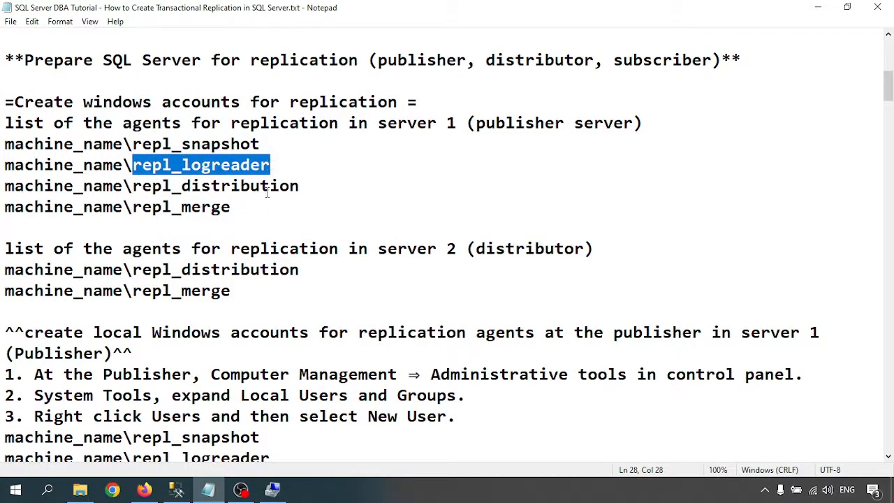
{"action": "left_click", "coordinate": [272, 490]}
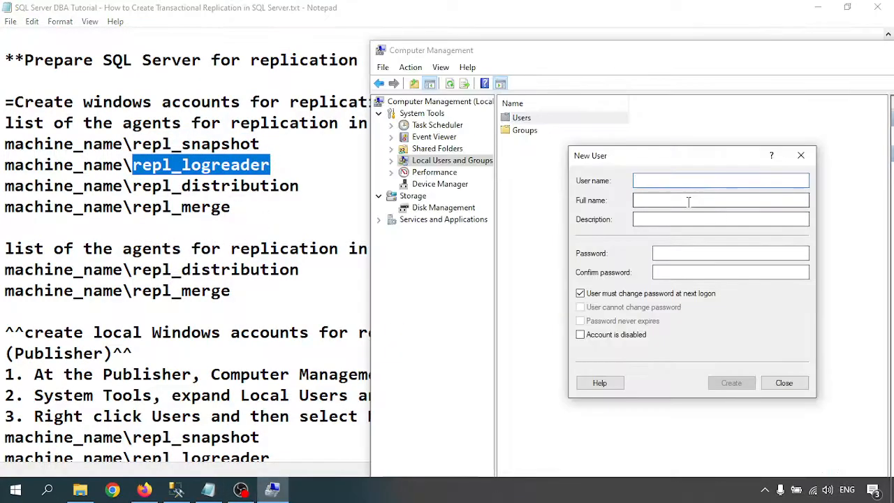
{"action": "key", "text": "ctrl+v"}
{"action": "left_click", "coordinate": [649, 179]}
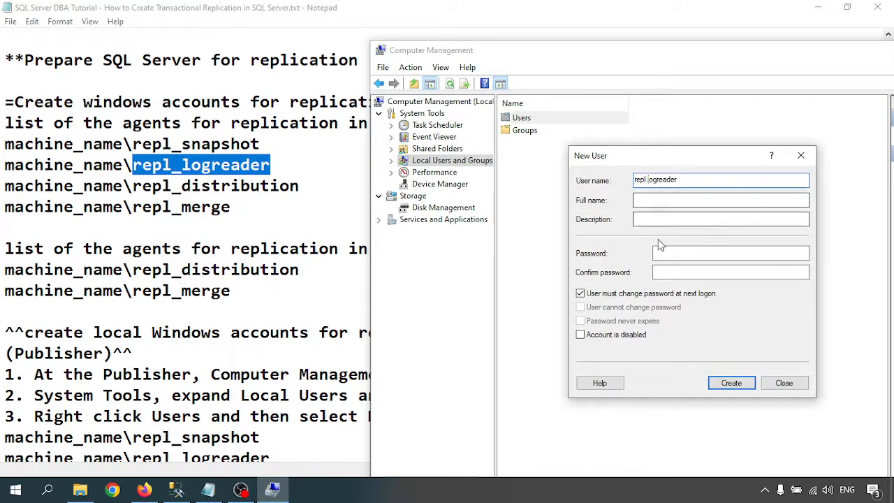
{"action": "left_click", "coordinate": [653, 199]}
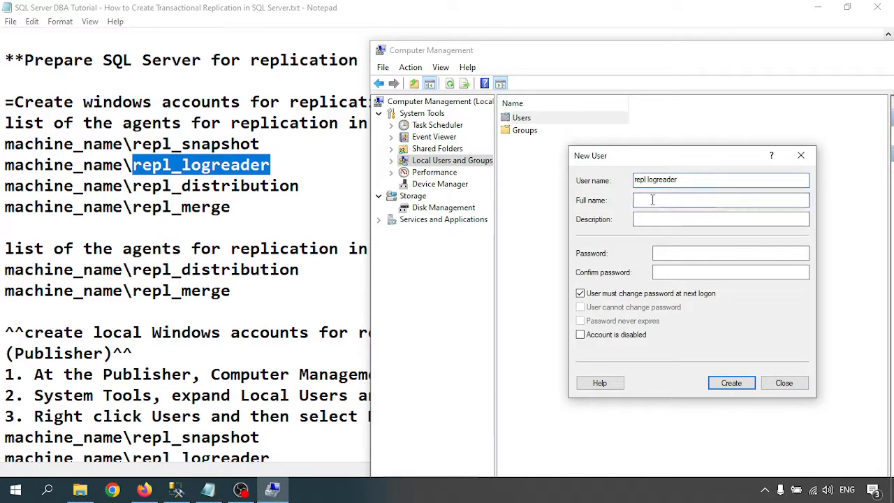
{"action": "double_click", "coordinate": [649, 181]}
{"action": "key", "text": "ctrl+c"}
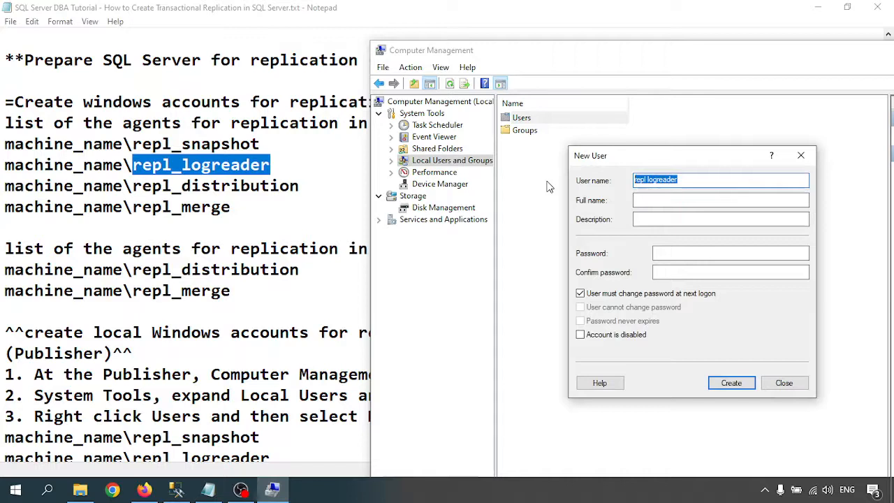
{"action": "left_click", "coordinate": [649, 200]}
{"action": "key", "text": "ctrl+v"}
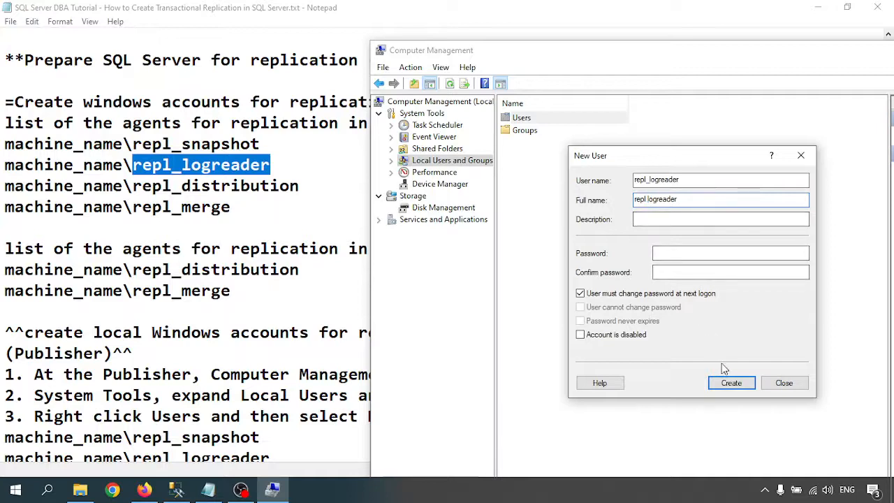
- Untick forced password change, enter and confirm the password, and create repl_logreader
{"action": "left_click", "coordinate": [620, 294]}
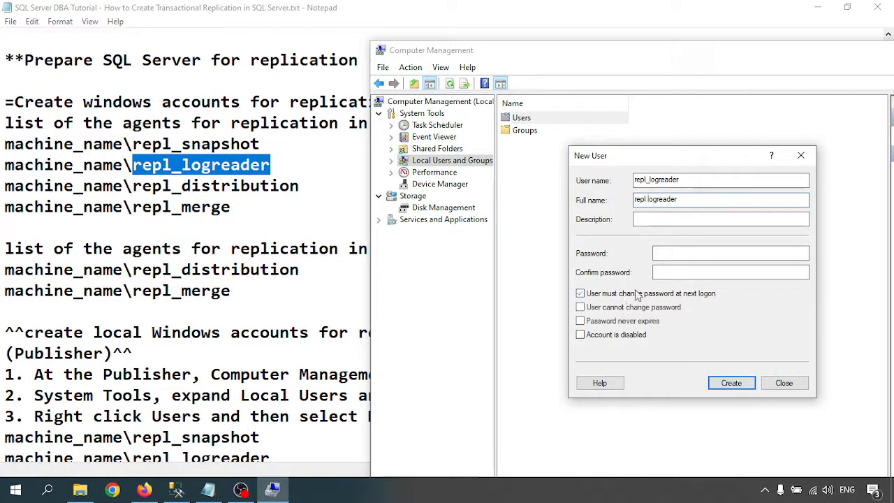
{"action": "left_click", "coordinate": [689, 254]}
{"action": "type", "text": "••"}
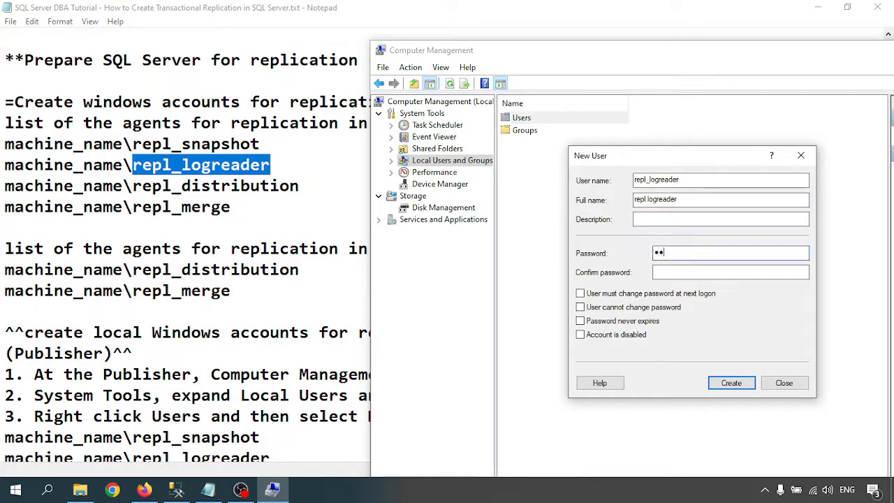
{"action": "type", "text": "•••••••"}
{"action": "key", "text": "Tab"}
{"action": "type", "text": "•••••"}
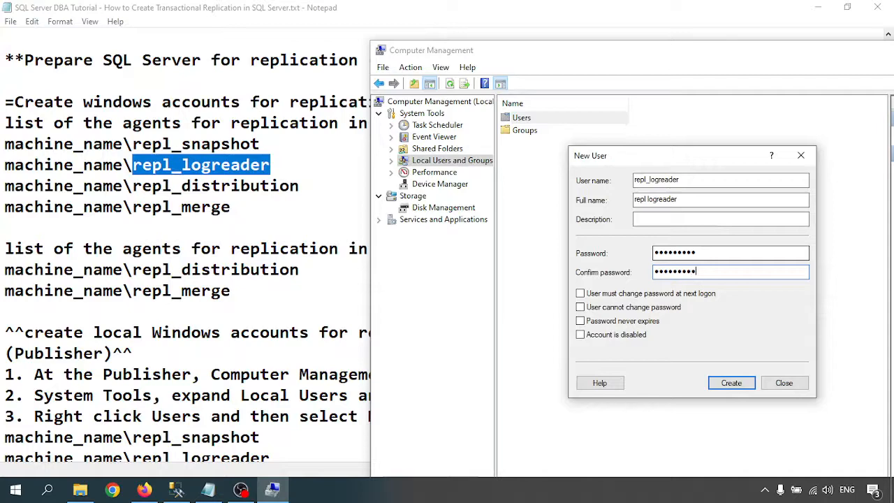
{"action": "left_click", "coordinate": [734, 385]}
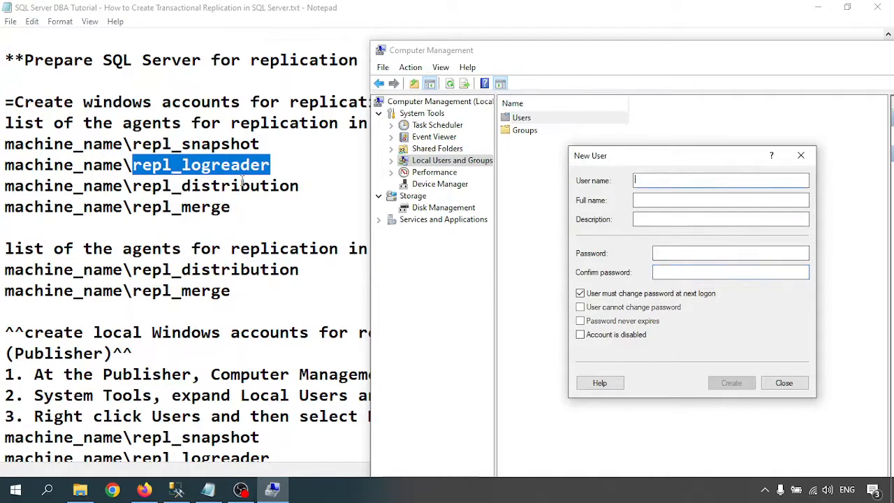
- Fill User name repl_distribution and Full name 'repl distribution' from the notes
{"action": "left_click_drag", "start_coordinate": [132, 186], "coordinate": [300, 186]}
{"action": "key", "text": "ctrl+c"}
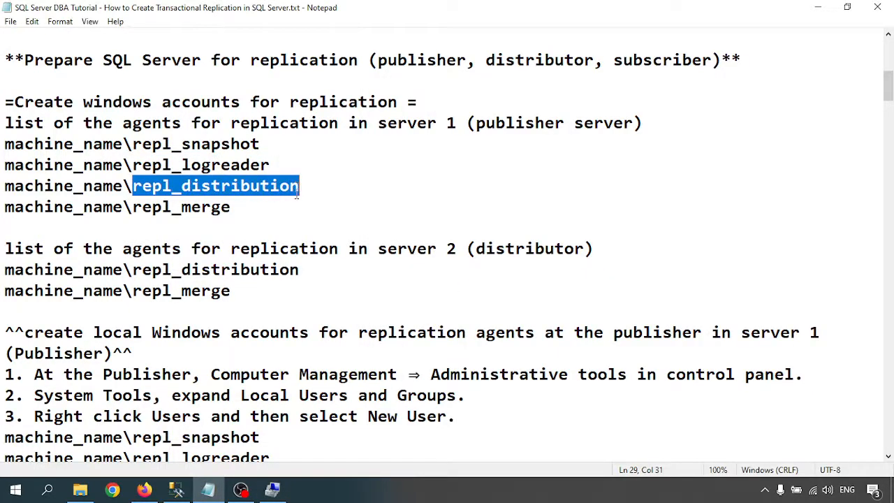
{"action": "left_click", "coordinate": [273, 489]}
{"action": "key", "text": "ctrl+v"}
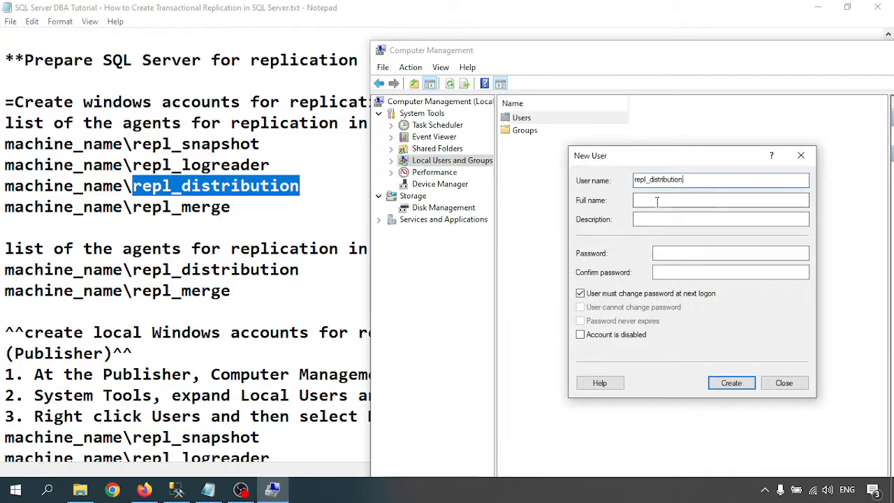
{"action": "left_click", "coordinate": [653, 200]}
{"action": "key", "text": "ctrl+v"}
{"action": "left_click", "coordinate": [651, 200]}
{"action": "key", "text": "BackSpace"}
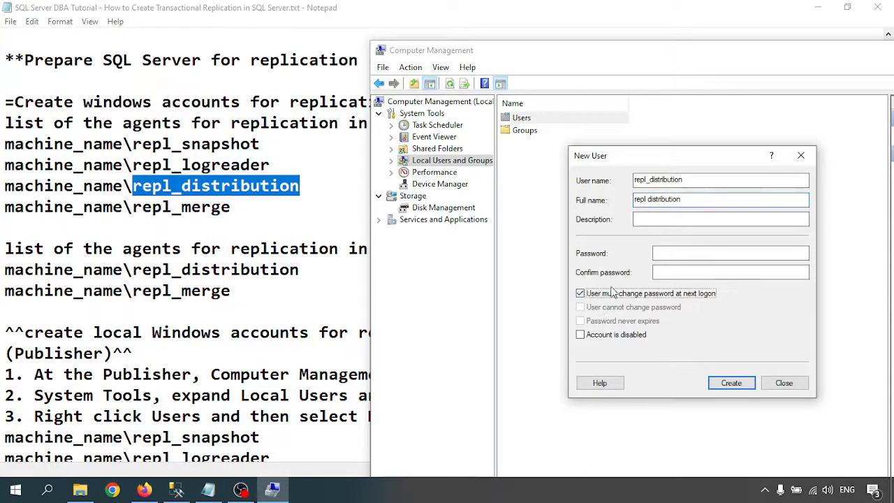
- Set a never-expiring password with no forced change, create repl_distribution, and select repl_merge in the notes
{"action": "left_click", "coordinate": [594, 293]}
{"action": "left_click", "coordinate": [681, 252]}
{"action": "type", "text": "•••••"}
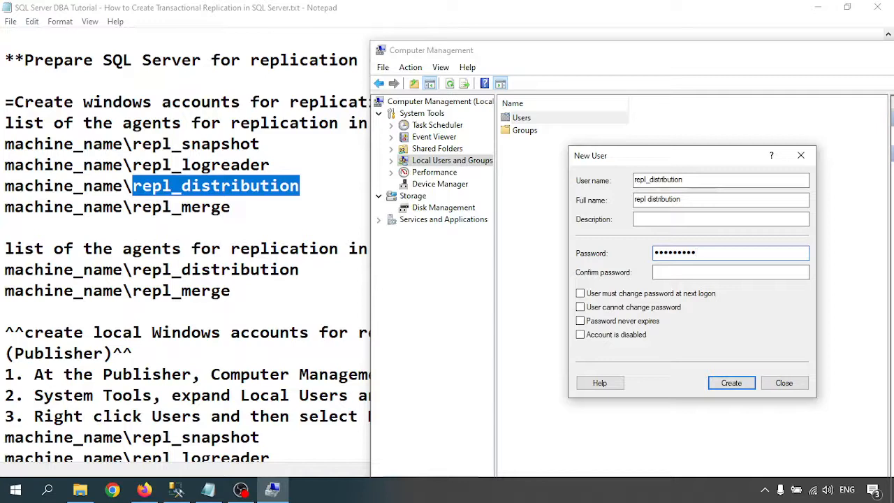
{"action": "key", "text": "Tab"}
{"action": "type", "text": "•••••"}
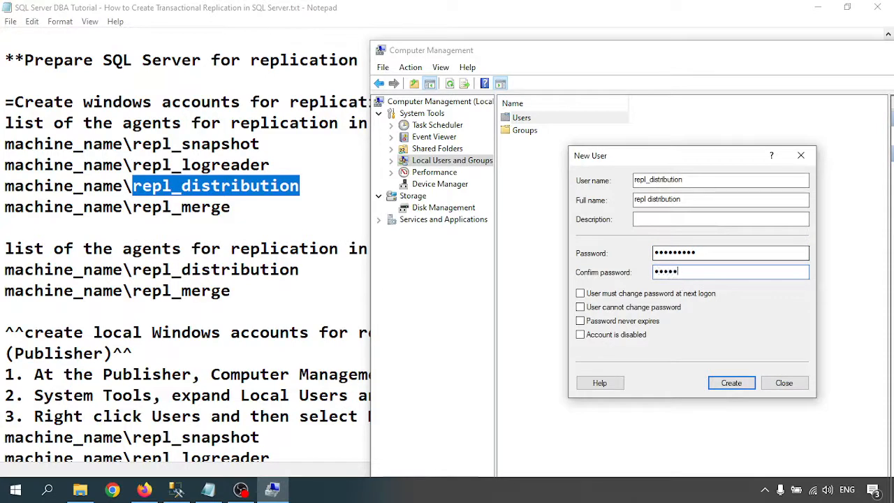
{"action": "type", "text": "•"}
{"action": "left_click", "coordinate": [612, 321]}
{"action": "left_click", "coordinate": [737, 389]}
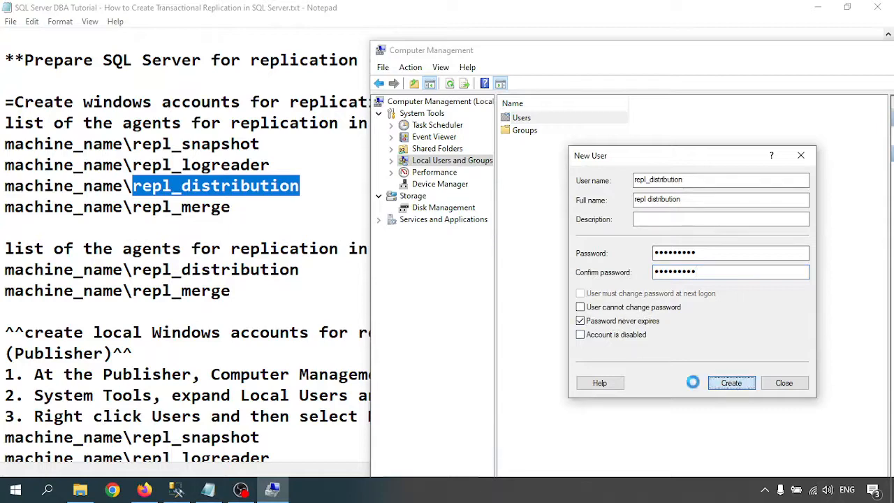
{"action": "left_click_drag", "start_coordinate": [132, 209], "coordinate": [251, 206]}
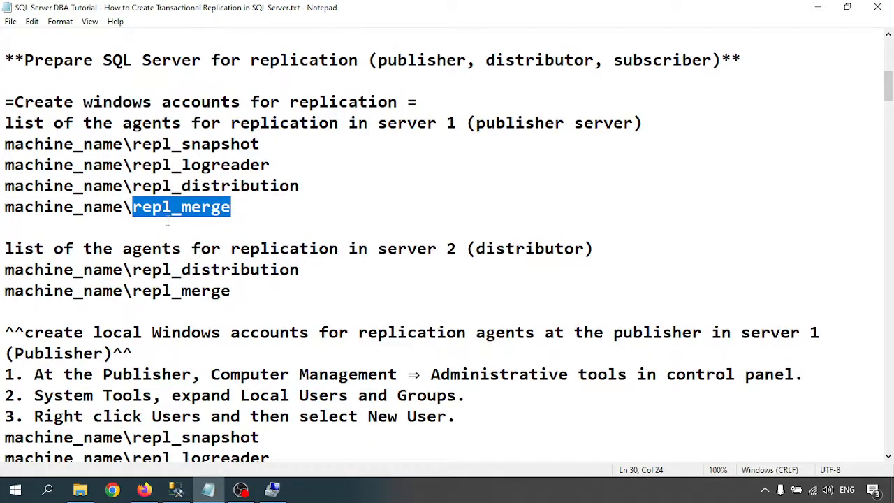
- Copy repl_merge and paste it as both the user name and full name
{"action": "key", "text": "ctrl+c"}
{"action": "left_click", "coordinate": [272, 489]}
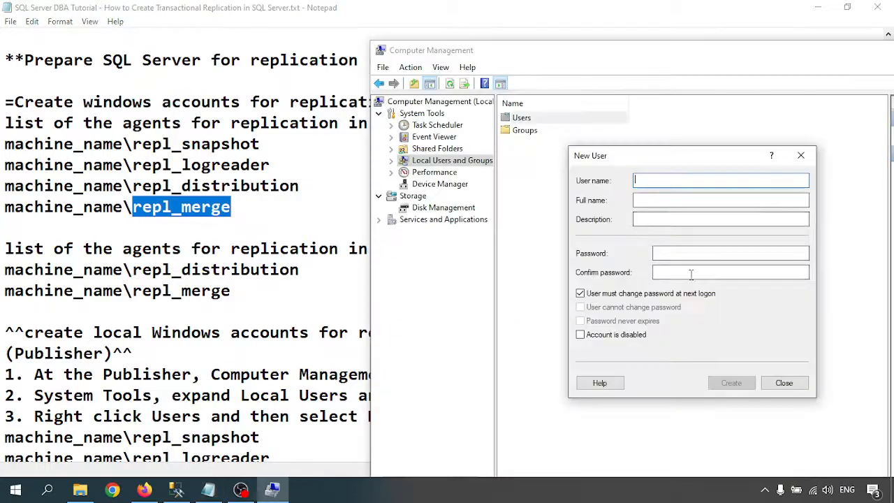
{"action": "key", "text": "ctrl+v"}
{"action": "left_click", "coordinate": [688, 200]}
{"action": "key", "text": "ctrl+v"}
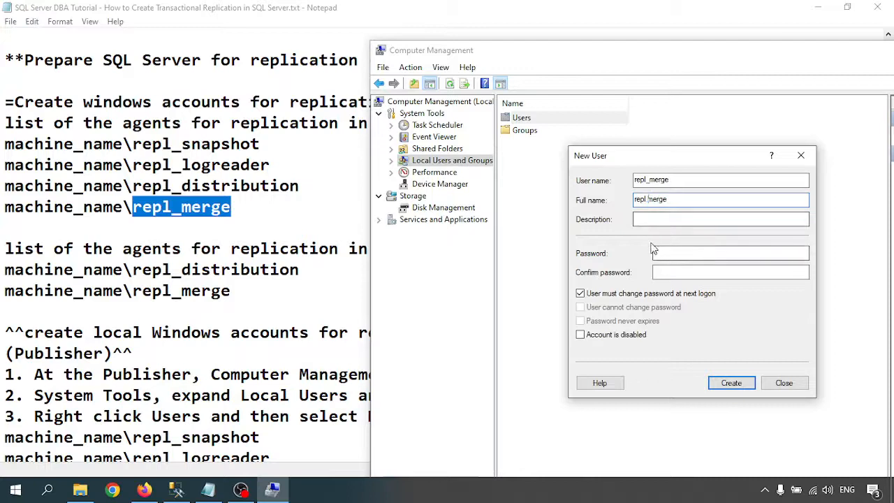
- Set a never-expiring password with no forced change, create repl_merge, and close the New User form
{"action": "left_click", "coordinate": [637, 294]}
{"action": "left_click", "coordinate": [612, 322]}
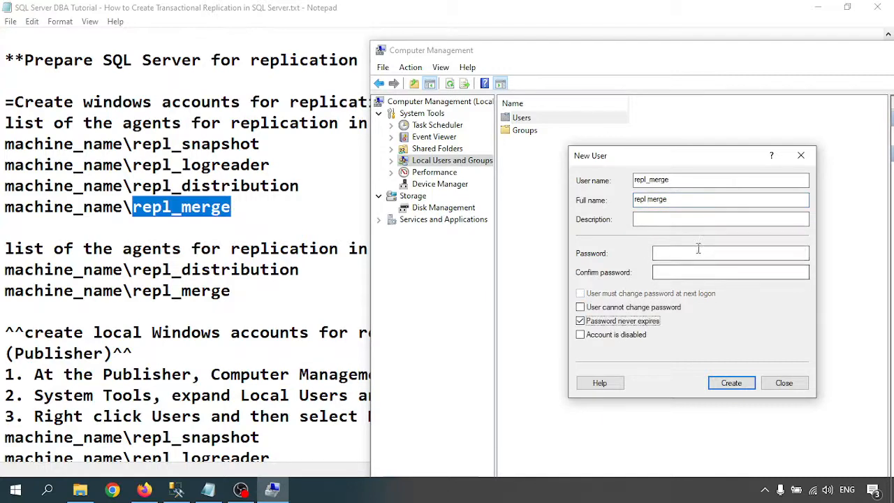
{"action": "left_click", "coordinate": [702, 252]}
{"action": "type", "text": "Password1"}
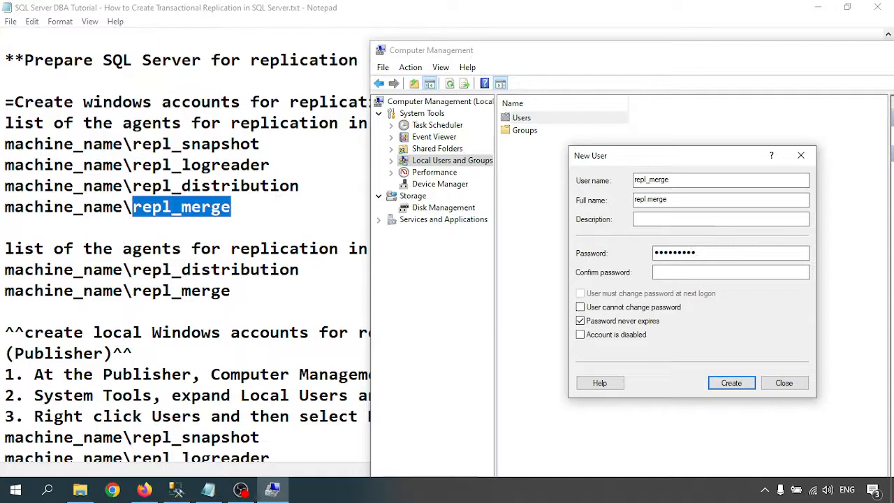
{"action": "key", "text": "Tab"}
{"action": "type", "text": "Pas"}
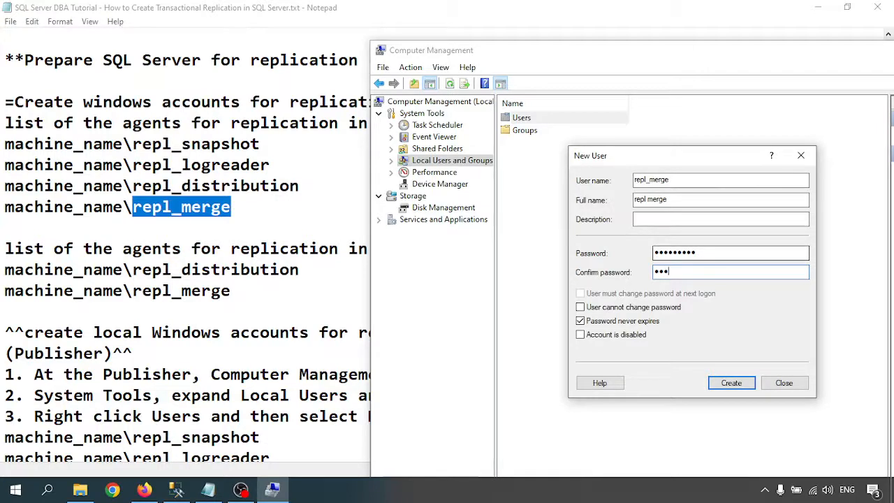
{"action": "type", "text": "sw"}
{"action": "left_click", "coordinate": [723, 382]}
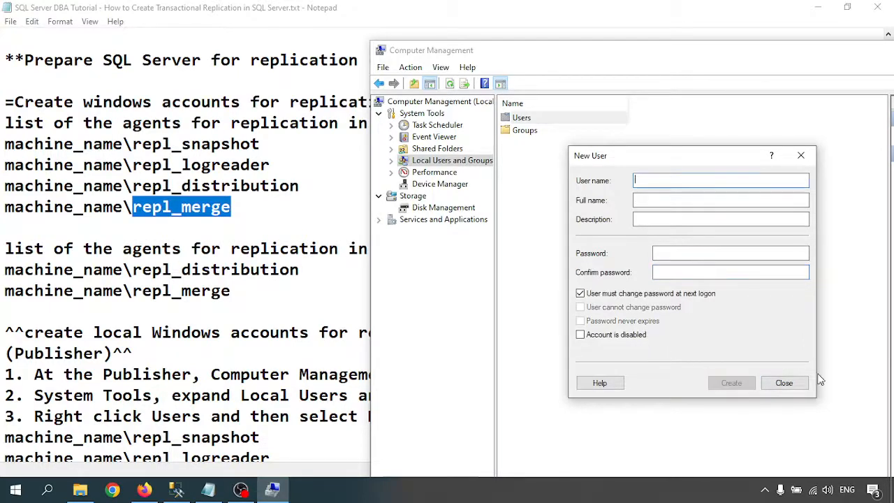
{"action": "left_click", "coordinate": [780, 388]}
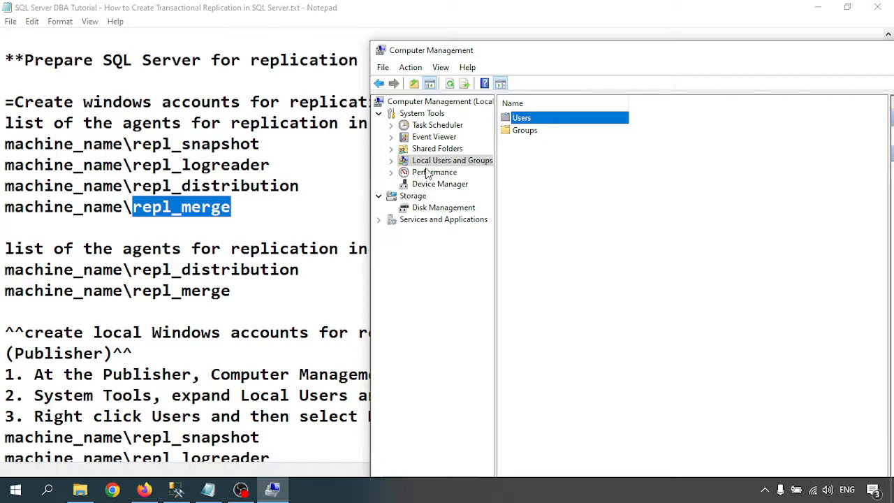
- In the Users list, set repl_logreader's password to never expire and apply it
{"action": "double_click", "coordinate": [520, 118]}
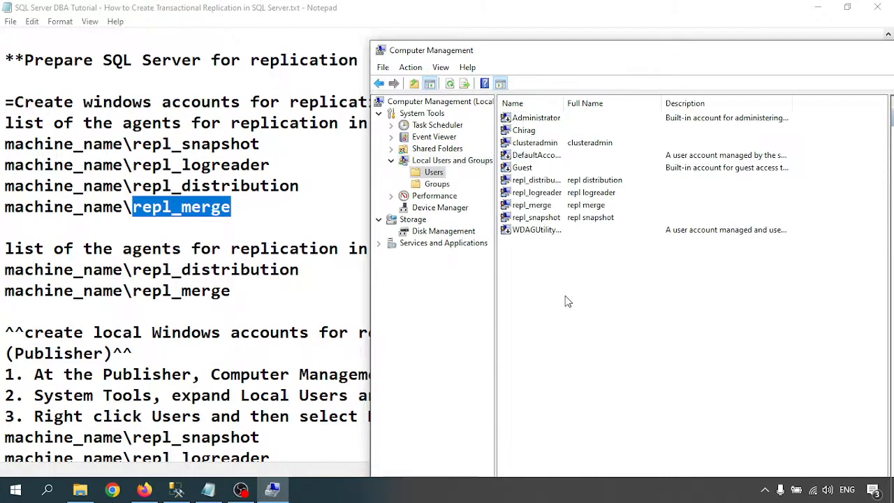
{"action": "right_click", "coordinate": [535, 180]}
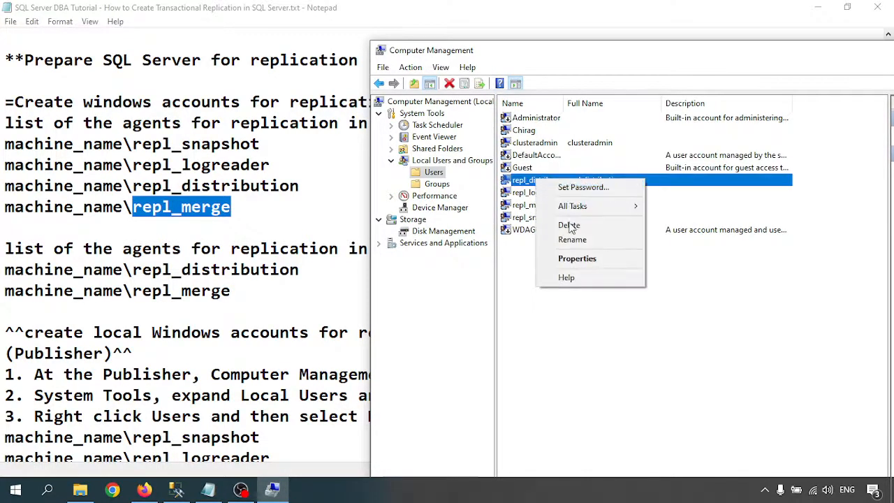
{"action": "left_click", "coordinate": [577, 259]}
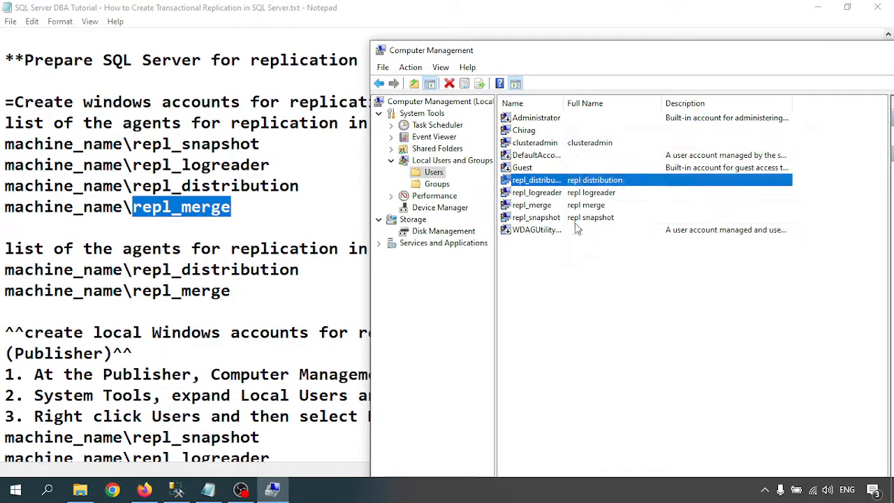
{"action": "right_click", "coordinate": [582, 194]}
{"action": "left_click", "coordinate": [601, 272]}
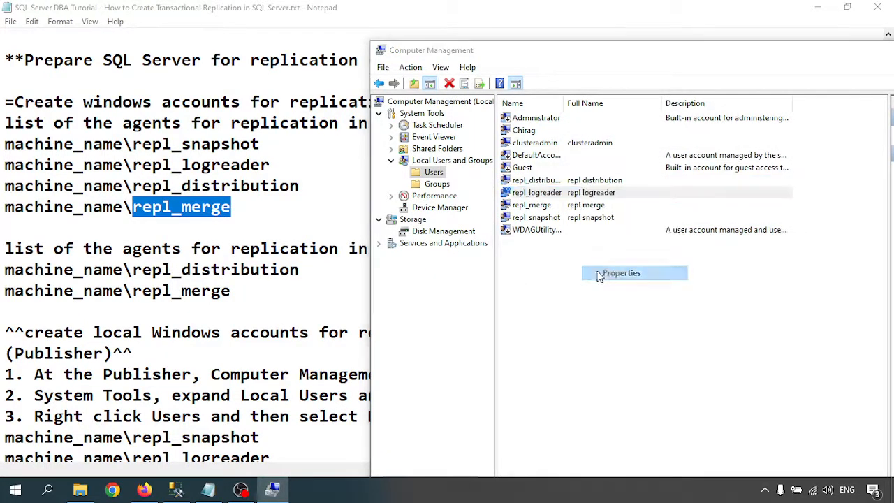
{"action": "left_click", "coordinate": [604, 292]}
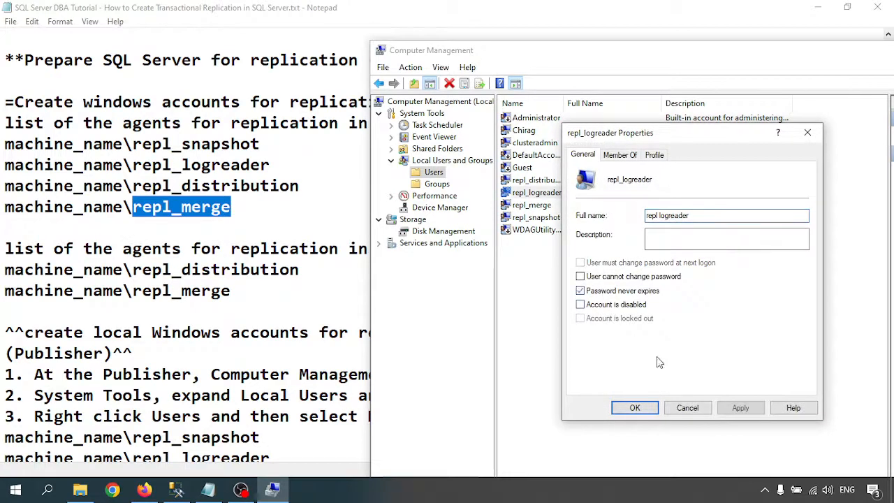
{"action": "left_click", "coordinate": [738, 409]}
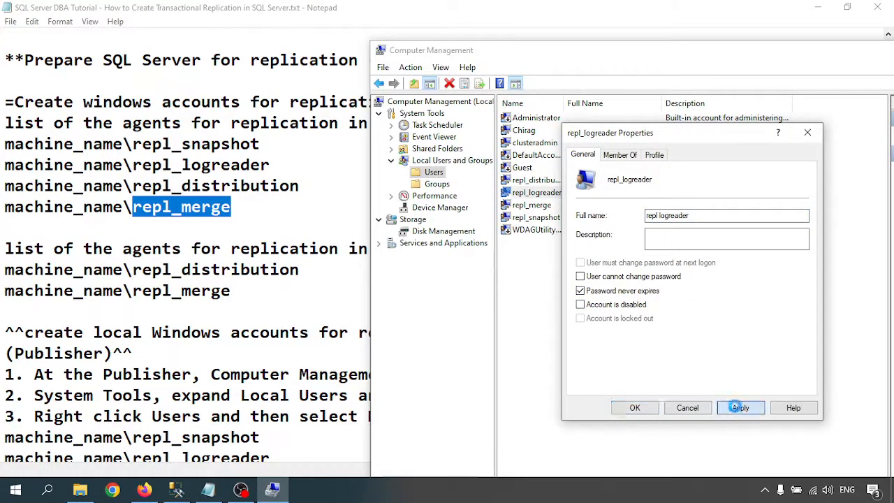
{"action": "left_click", "coordinate": [634, 408]}
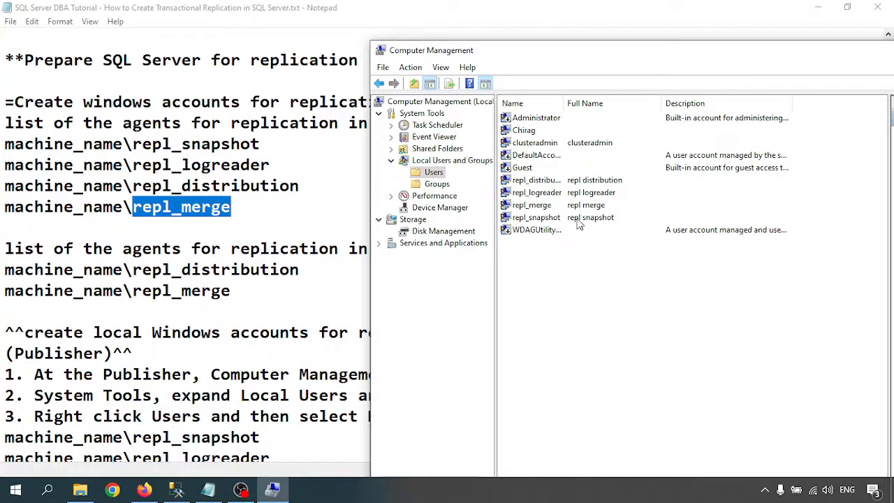
- Set repl_snapshot's password to never expire, apply it, and return to the notes
{"action": "double_click", "coordinate": [578, 218]}
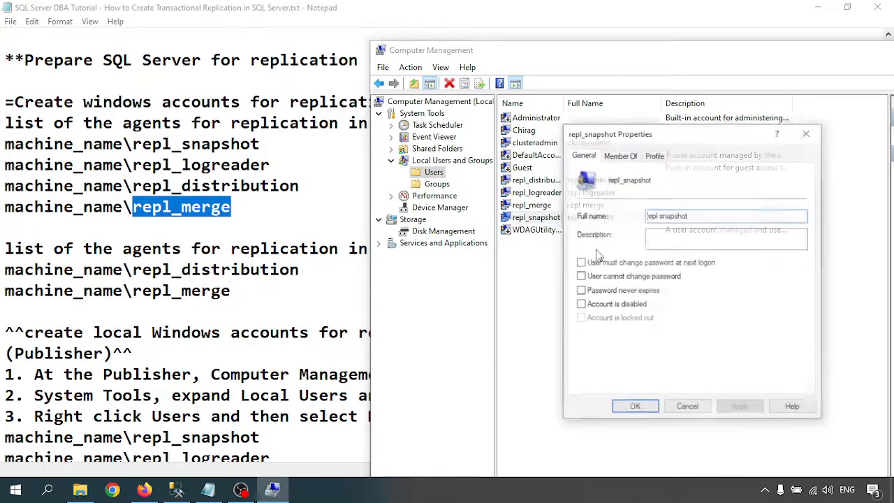
{"action": "left_click", "coordinate": [581, 291]}
{"action": "left_click", "coordinate": [740, 407]}
{"action": "left_click", "coordinate": [634, 408]}
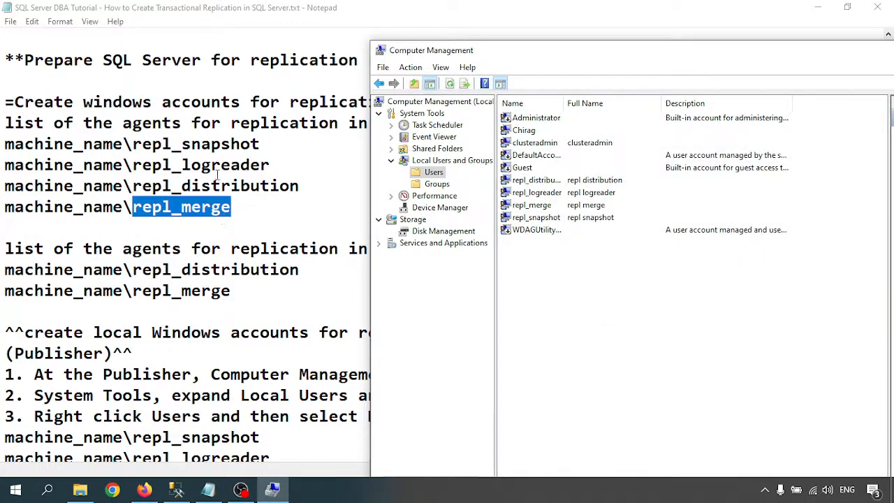
{"action": "left_click", "coordinate": [186, 160]}
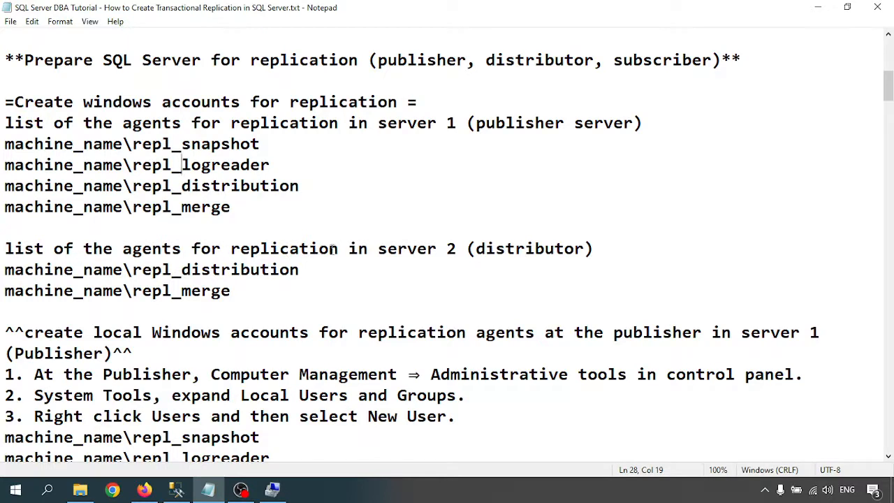
{"action": "left_click_drag", "start_coordinate": [378, 249], "coordinate": [456, 250]}
{"action": "left_click", "coordinate": [514, 249]}
{"action": "scroll", "coordinate": [319, 244], "scroll_direction": "down", "scroll_amount": 2}
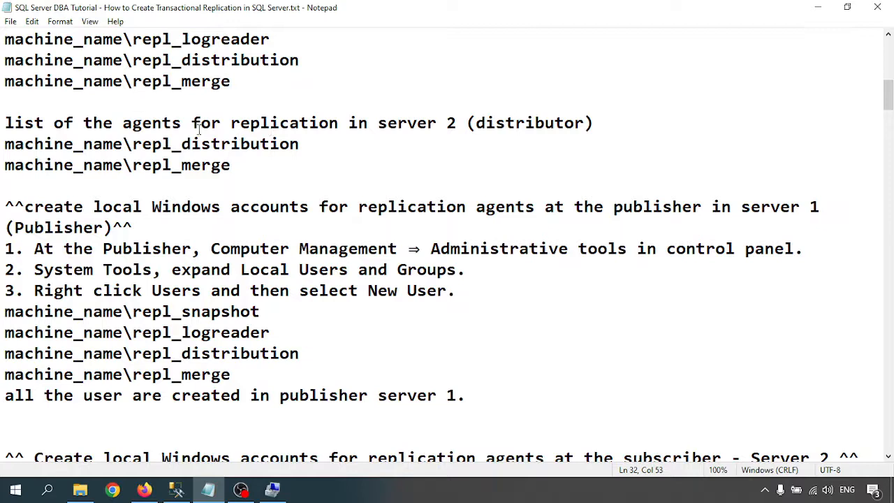
{"action": "left_click_drag", "start_coordinate": [132, 144], "coordinate": [233, 170]}
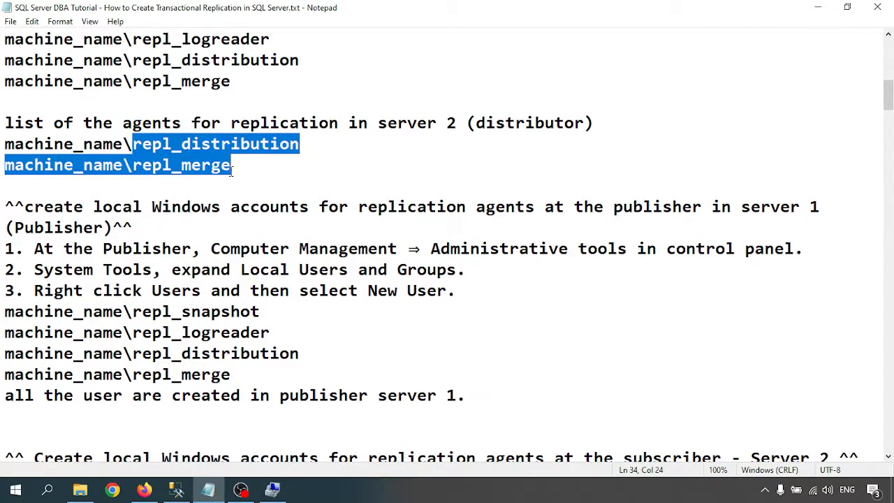
{"action": "left_click", "coordinate": [273, 488]}
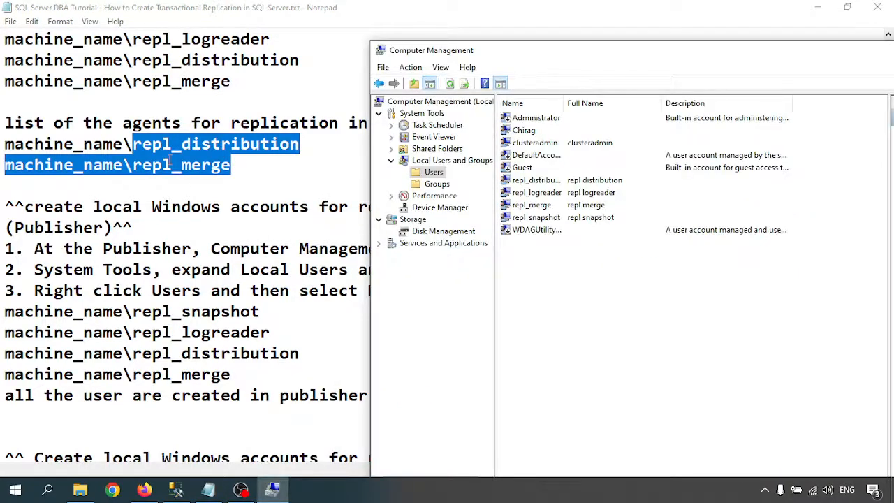
{"action": "left_click", "coordinate": [171, 162]}
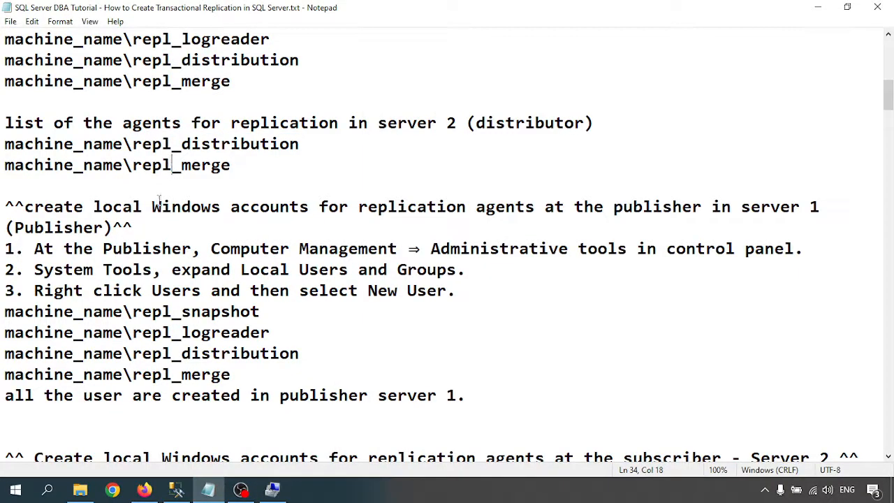
{"action": "left_click", "coordinate": [274, 490]}
{"action": "left_click", "coordinate": [164, 202]}
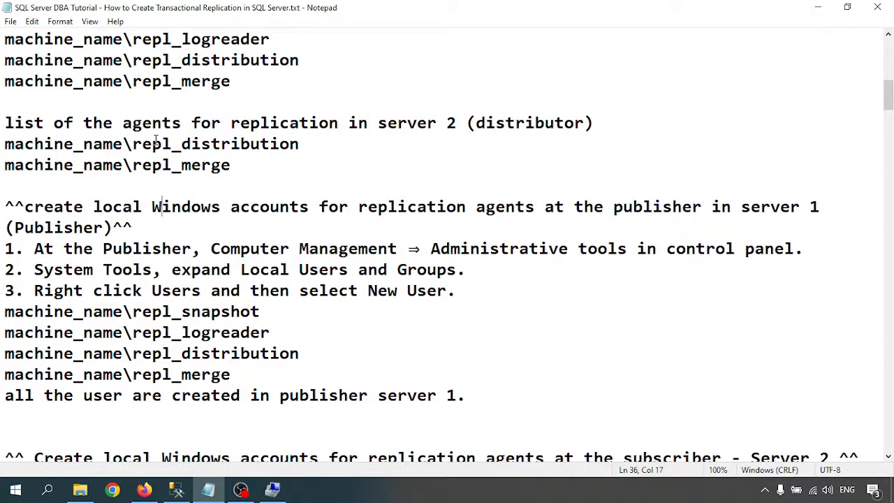
{"action": "left_click_drag", "start_coordinate": [44, 144], "coordinate": [271, 178]}
{"action": "left_click", "coordinate": [271, 176]}
{"action": "left_click_drag", "start_coordinate": [123, 144], "coordinate": [241, 179]}
{"action": "left_click", "coordinate": [294, 175]}
{"action": "scroll", "coordinate": [280, 183], "scroll_direction": "up", "scroll_amount": 1}
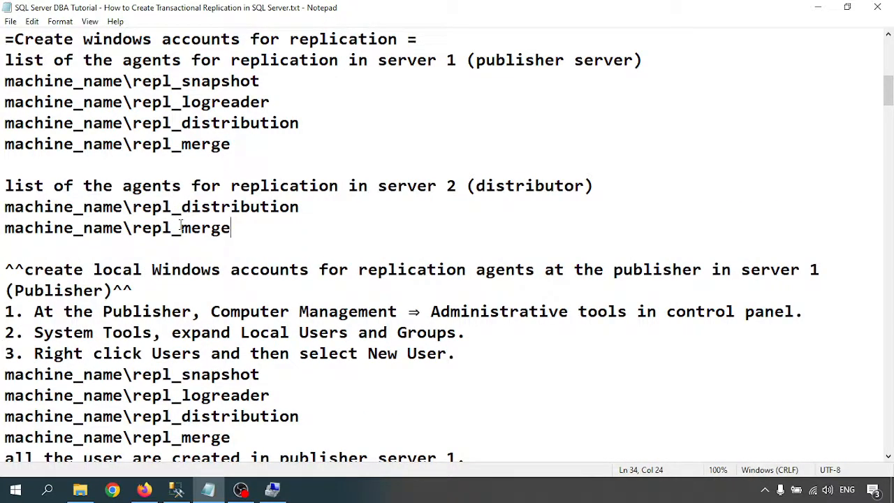
{"action": "left_click_drag", "start_coordinate": [202, 207], "coordinate": [375, 207]}
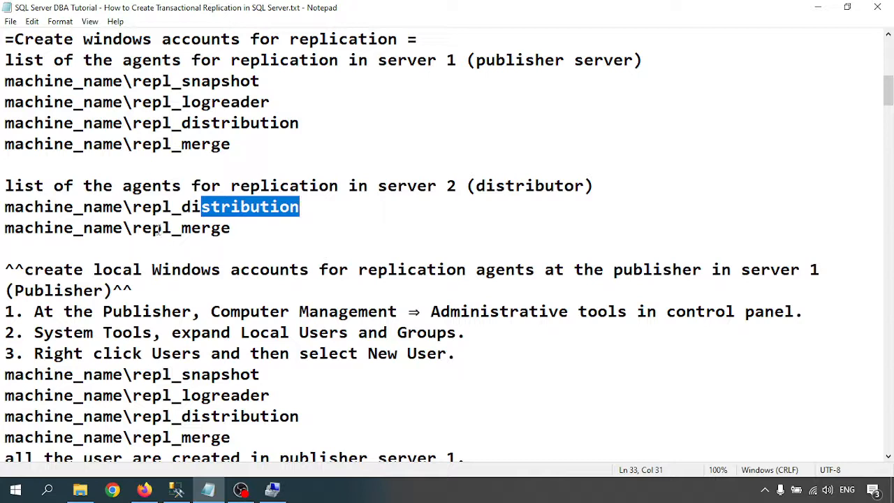
{"action": "left_click_drag", "start_coordinate": [158, 230], "coordinate": [262, 229]}
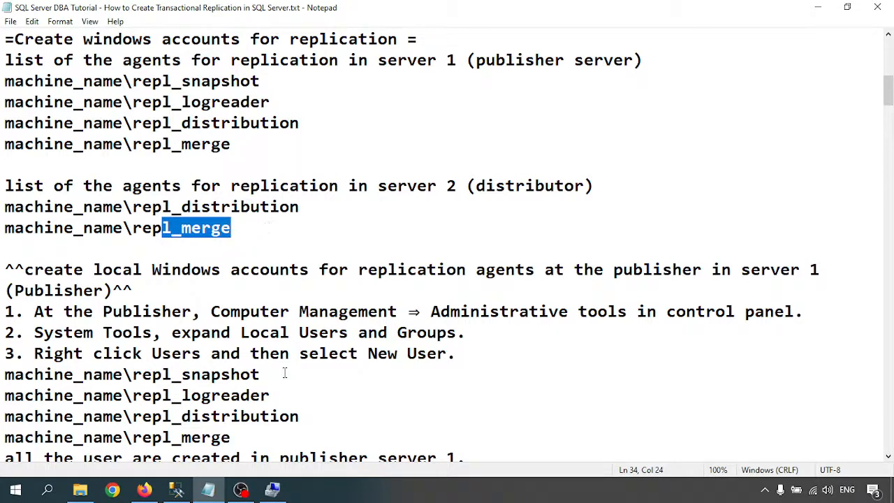
{"action": "left_click", "coordinate": [204, 311]}
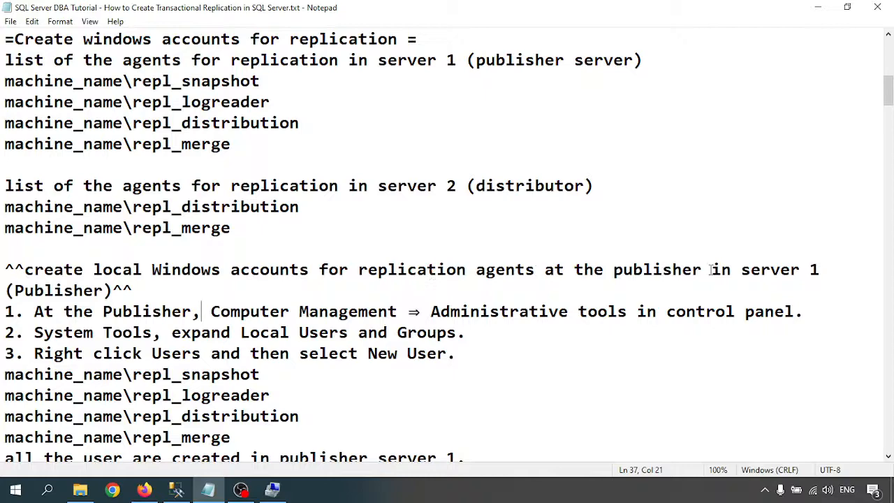
{"action": "scroll", "coordinate": [88, 287], "scroll_direction": "down", "scroll_amount": 2}
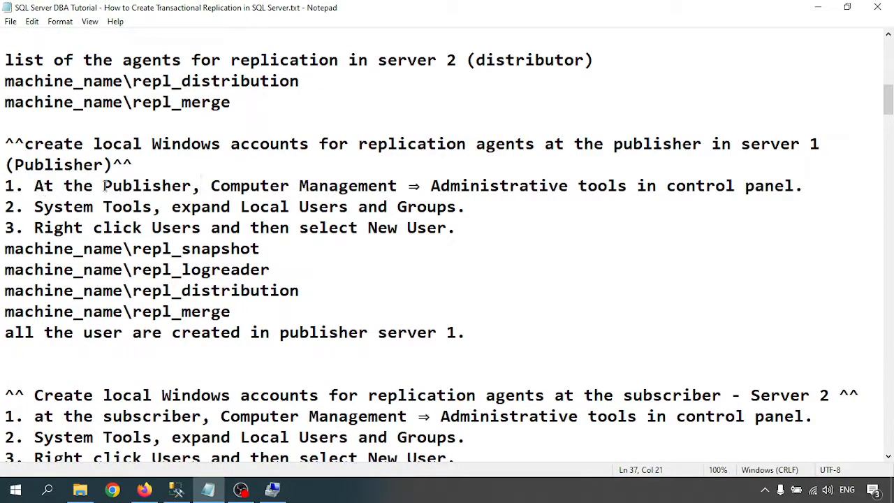
{"action": "left_click_drag", "start_coordinate": [104, 186], "coordinate": [203, 186]}
{"action": "left_click", "coordinate": [287, 183]}
{"action": "left_click_drag", "start_coordinate": [423, 186], "coordinate": [646, 186]}
{"action": "left_click", "coordinate": [706, 186]}
{"action": "left_click_drag", "start_coordinate": [472, 334], "coordinate": [3, 186]}
{"action": "scroll", "coordinate": [215, 228], "scroll_direction": "down", "scroll_amount": 4}
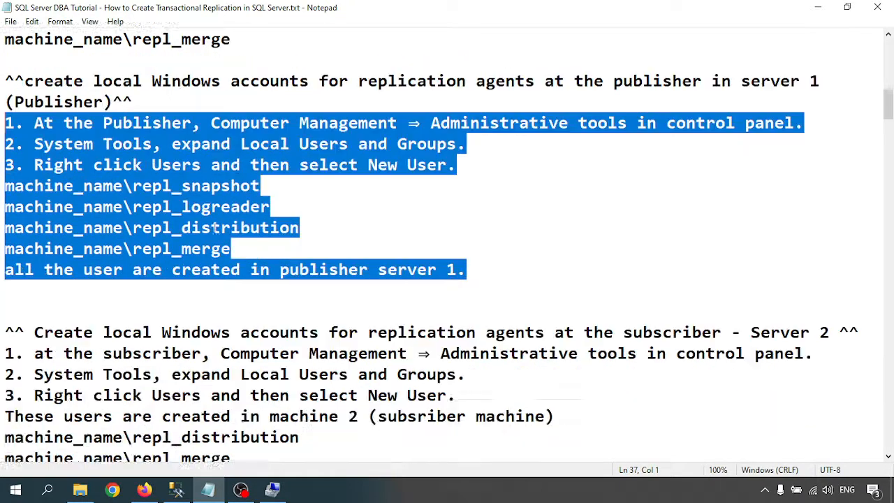
{"action": "left_click", "coordinate": [200, 253]}
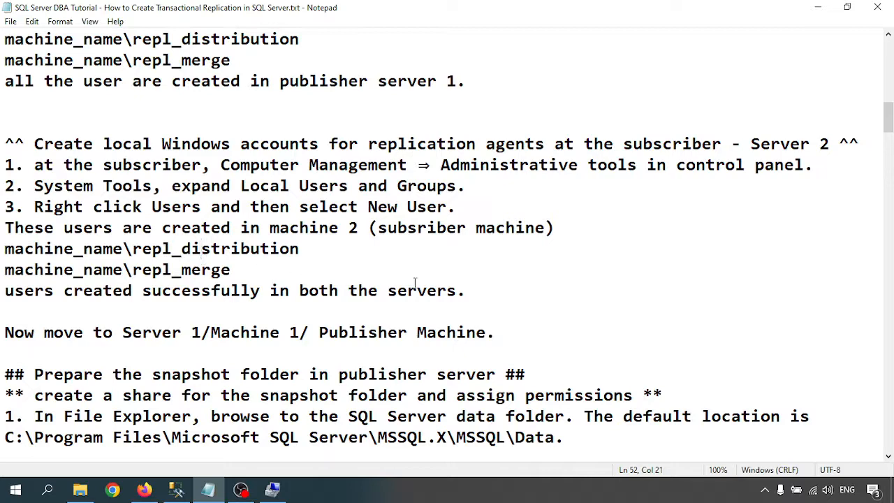
{"action": "left_click_drag", "start_coordinate": [467, 290], "coordinate": [3, 148]}
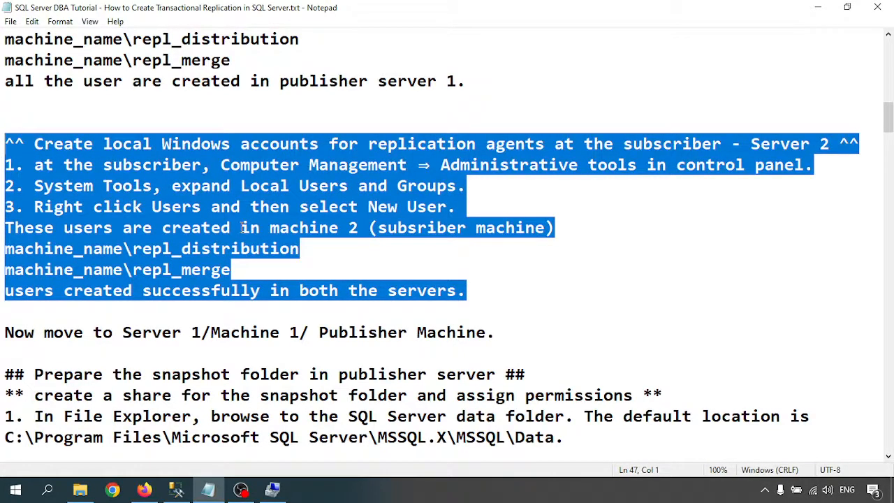
{"action": "left_click", "coordinate": [713, 144]}
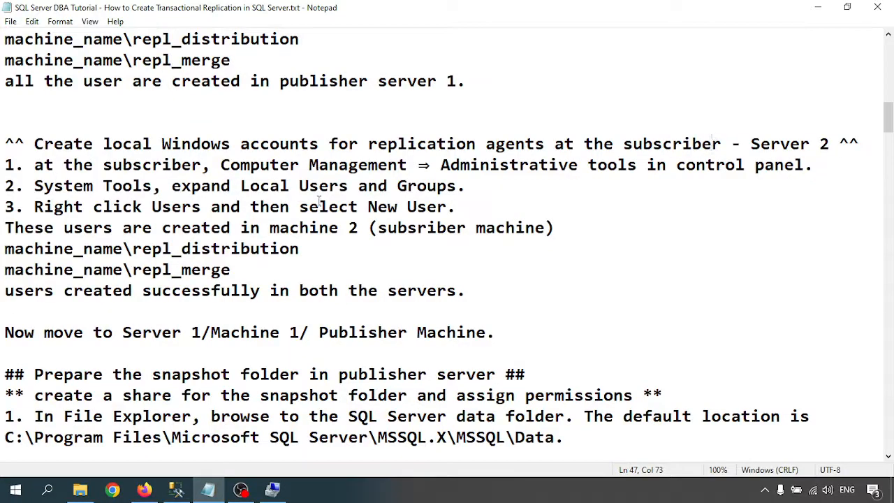
{"action": "scroll", "coordinate": [78, 253], "scroll_direction": "down", "scroll_amount": 2}
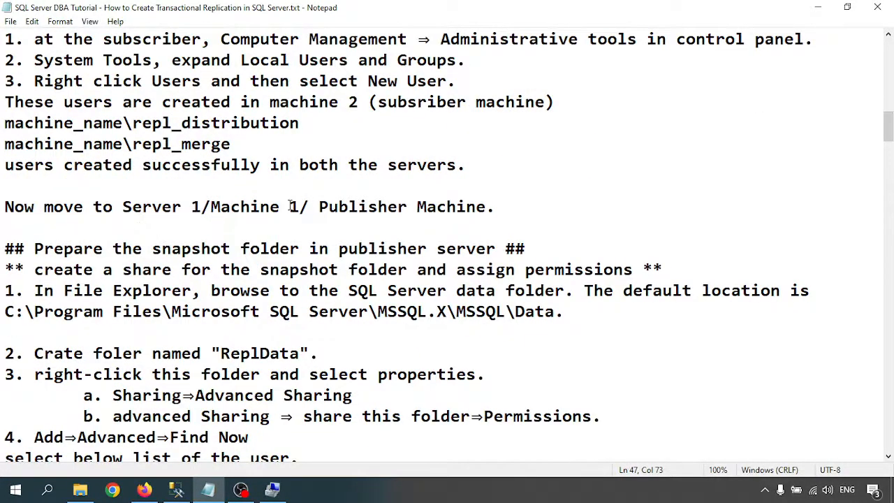
{"action": "scroll", "coordinate": [235, 280], "scroll_direction": "down", "scroll_amount": 2}
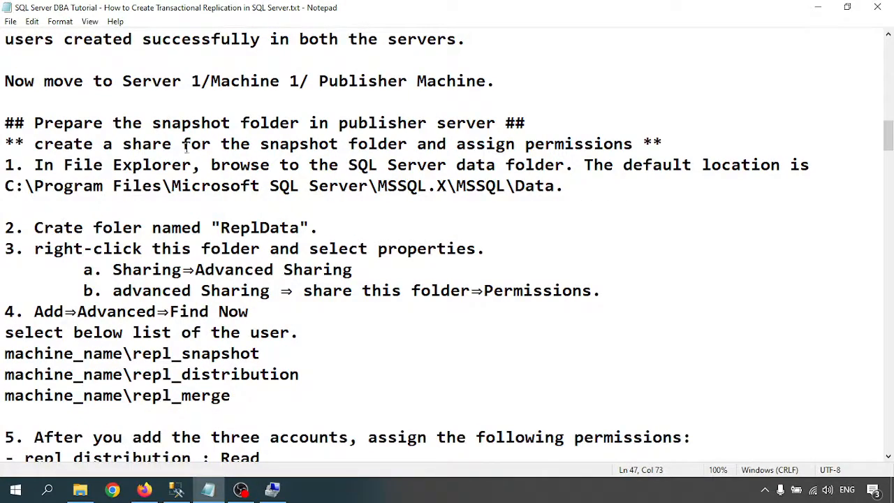
{"action": "left_click", "coordinate": [457, 120]}
- Open the SQL Server path via Run and go to MSSQL12.MSSQLSERVER\MSSQL\DATA beside the notes
{"action": "left_click_drag", "start_coordinate": [379, 186], "coordinate": [6, 186]}
{"action": "key", "text": "ctrl+c"}
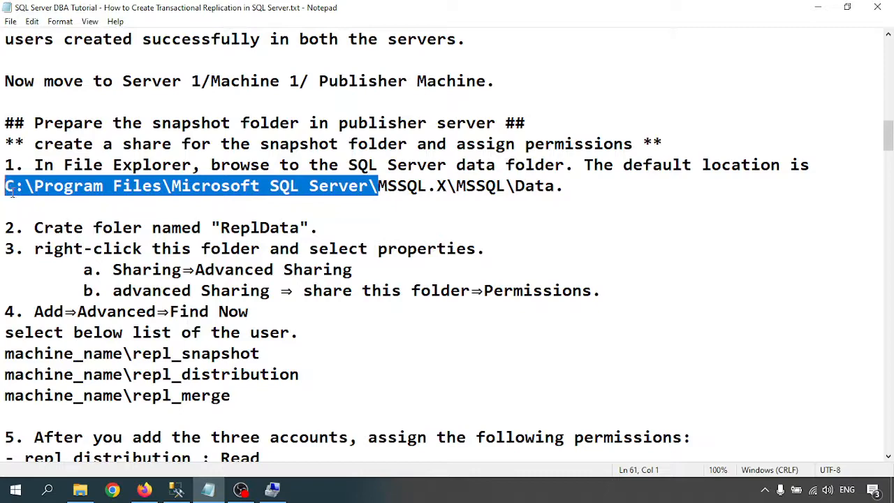
{"action": "key", "text": "super+r"}
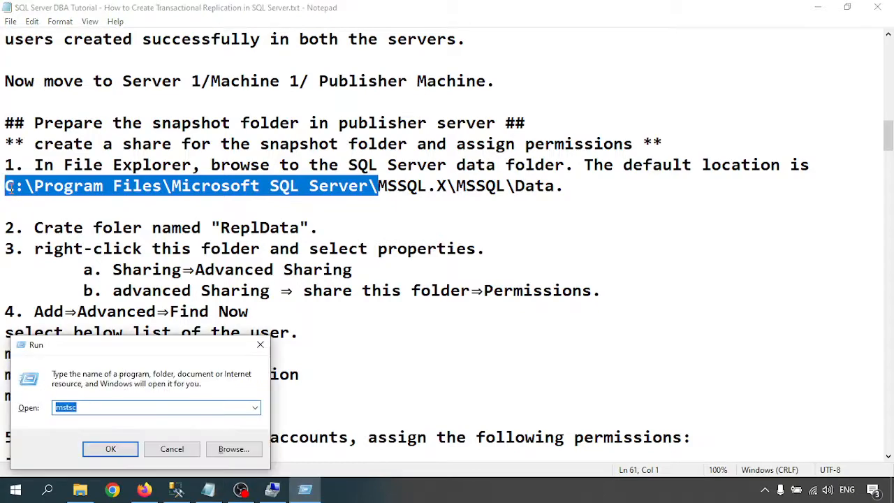
{"action": "key", "text": "ctrl+v"}
{"action": "key", "text": "Return"}
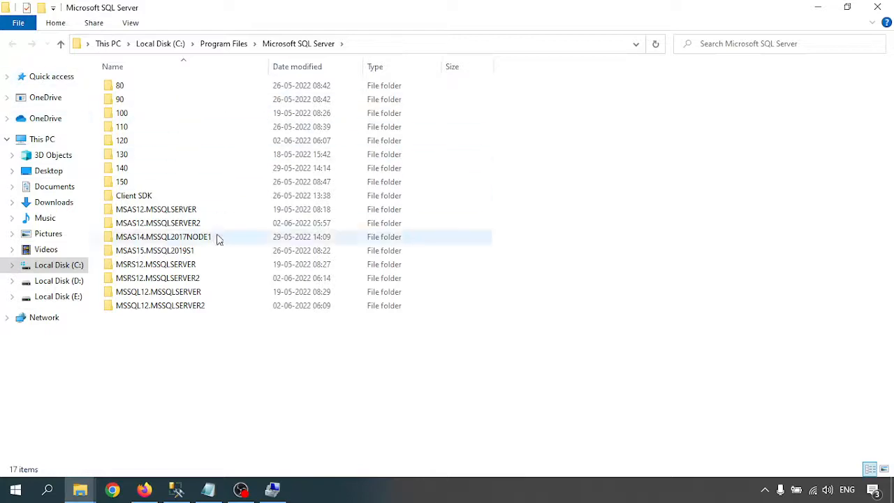
{"action": "double_click", "coordinate": [152, 292]}
{"action": "left_click", "coordinate": [122, 87]}
{"action": "double_click", "coordinate": [122, 87]}
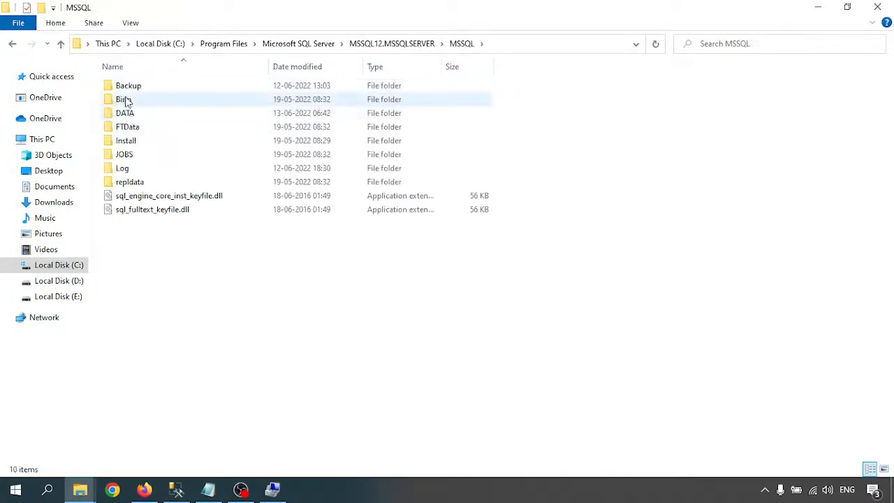
{"action": "double_click", "coordinate": [130, 114]}
{"action": "left_click_drag", "start_coordinate": [277, 14], "coordinate": [699, 46]}
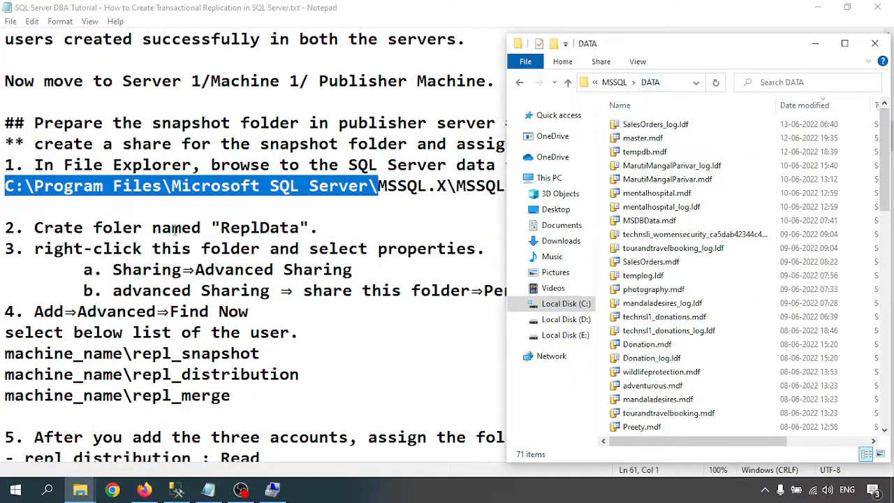
- Highlight the ReplData folder name in the notes and close Computer Management
{"action": "left_click_drag", "start_coordinate": [222, 227], "coordinate": [301, 228]}
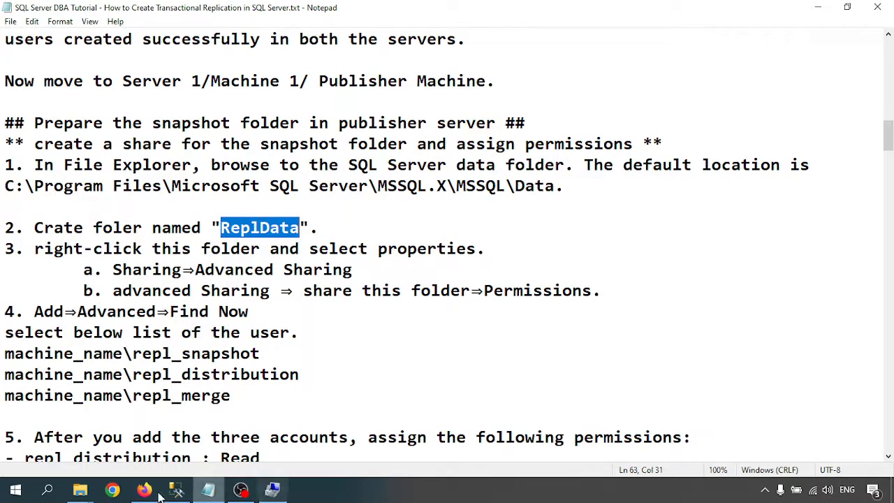
{"action": "left_click", "coordinate": [272, 491]}
{"action": "left_click_drag", "start_coordinate": [859, 105], "coordinate": [715, 64]}
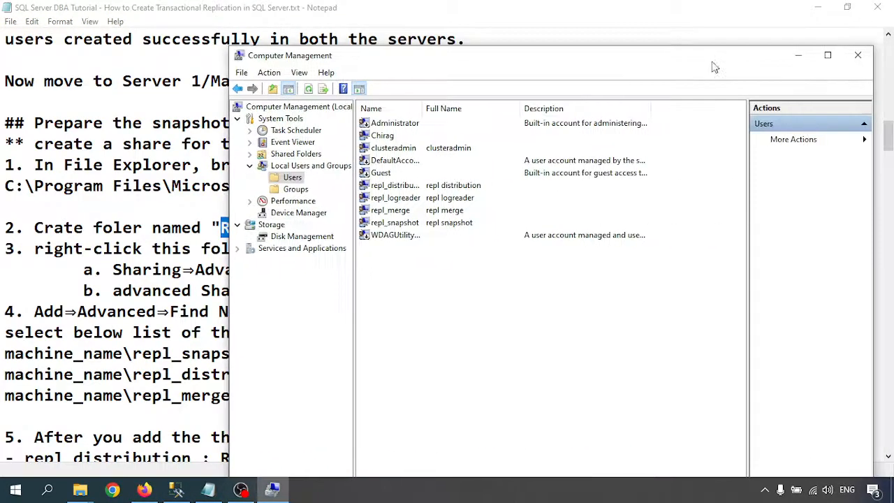
{"action": "left_click", "coordinate": [857, 57]}
- Maximize the DATA window and create a new folder named ReplData in it
{"action": "mouse_move", "coordinate": [80, 491]}
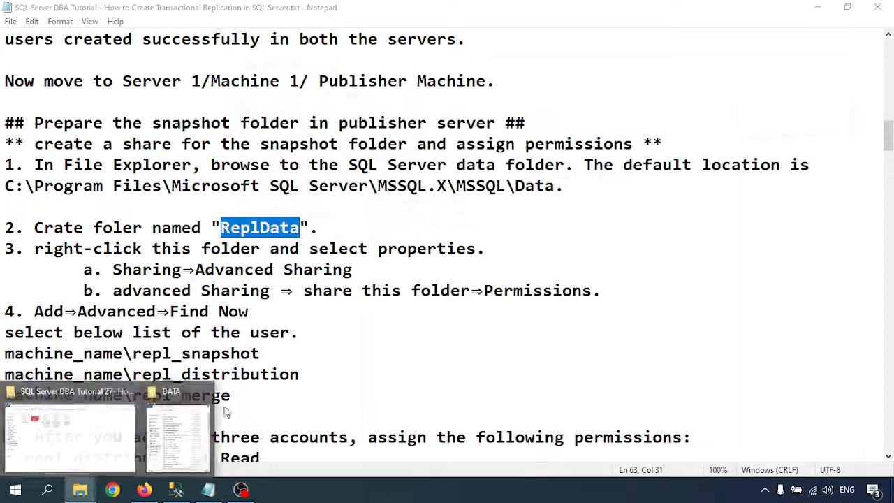
{"action": "left_click", "coordinate": [168, 419]}
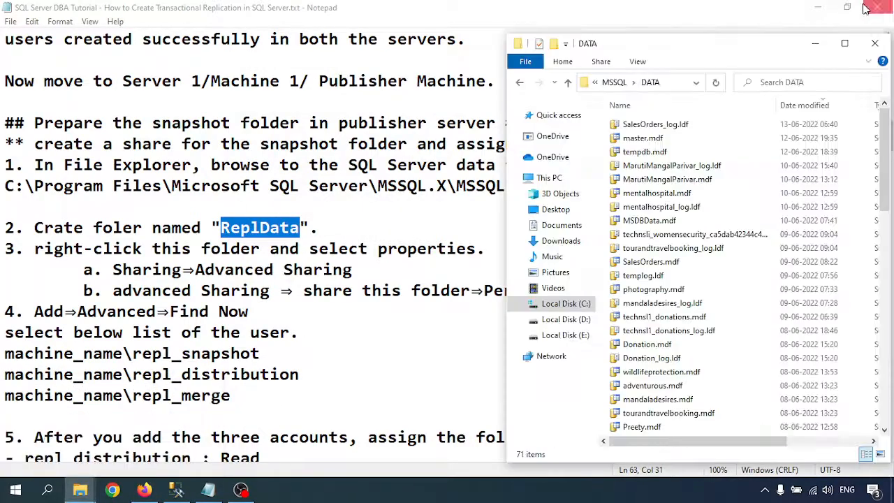
{"action": "left_click", "coordinate": [846, 39]}
{"action": "right_click", "coordinate": [586, 183]}
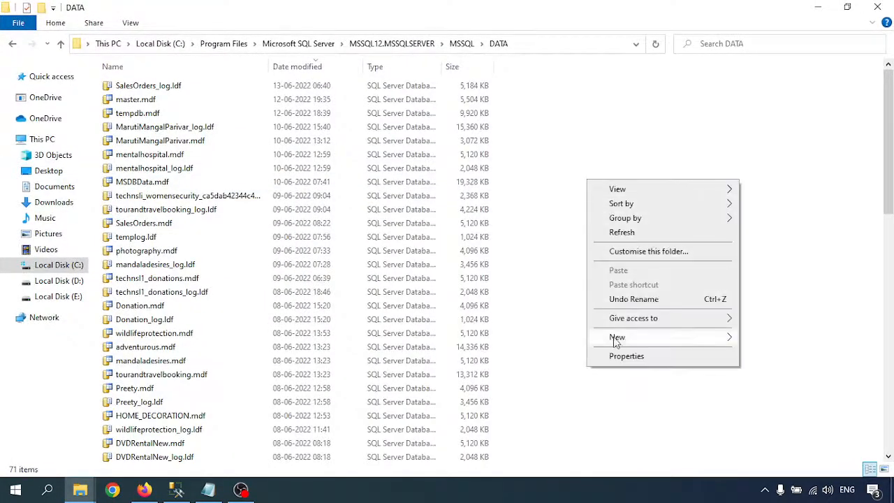
{"action": "mouse_move", "coordinate": [617, 340]}
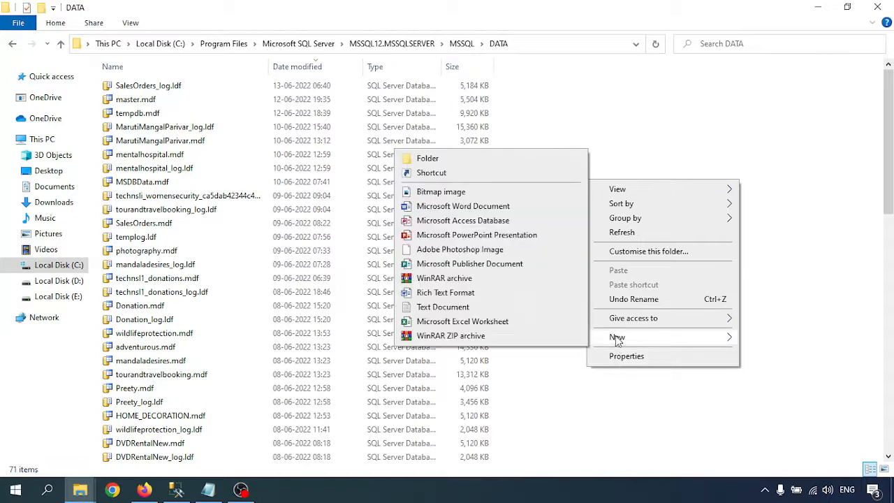
{"action": "left_click", "coordinate": [456, 160]}
{"action": "type", "text": "ReplData"}
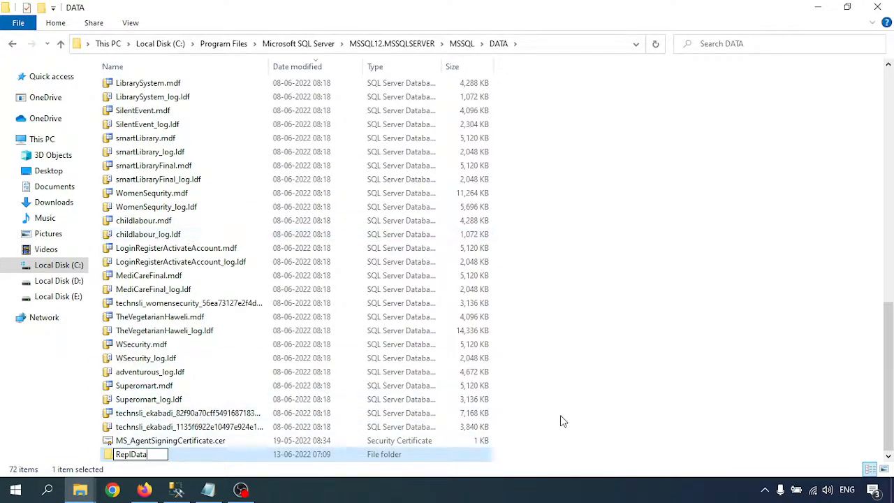
{"action": "key", "text": "Return"}
{"action": "left_click", "coordinate": [741, 186]}
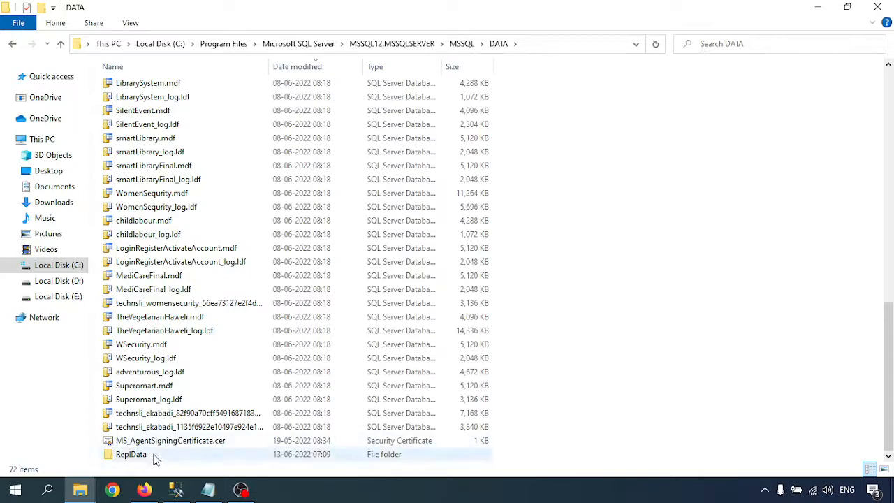
- Sort the list so ReplData is on top, hide Date modified, and highlight the Advanced Sharing note
{"action": "left_click_drag", "start_coordinate": [565, 16], "coordinate": [688, 36]}
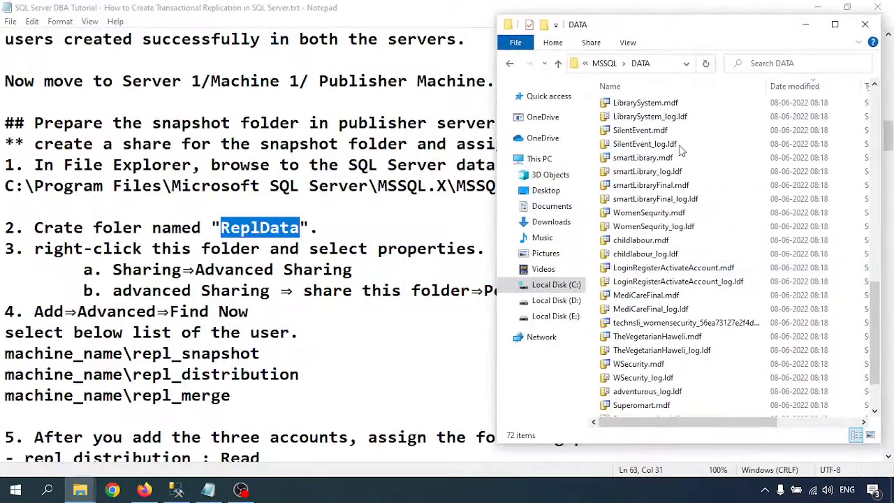
{"action": "left_click", "coordinate": [789, 89]}
{"action": "right_click", "coordinate": [789, 89]}
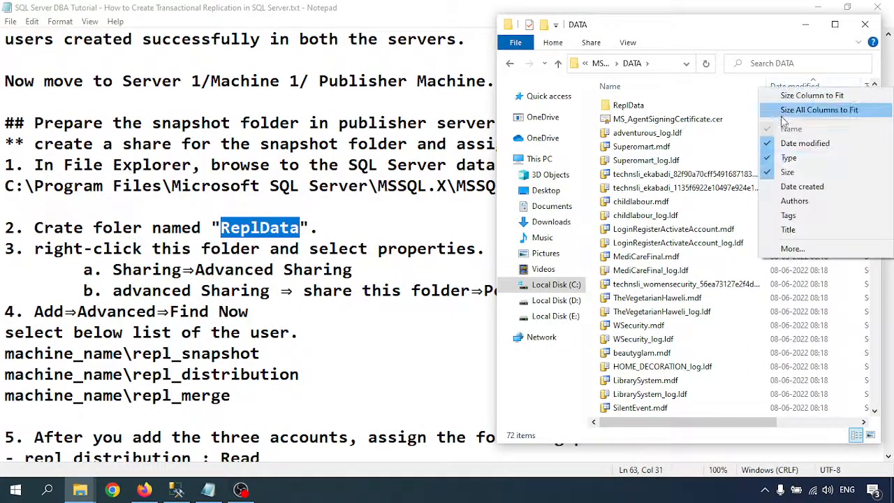
{"action": "left_click", "coordinate": [802, 142]}
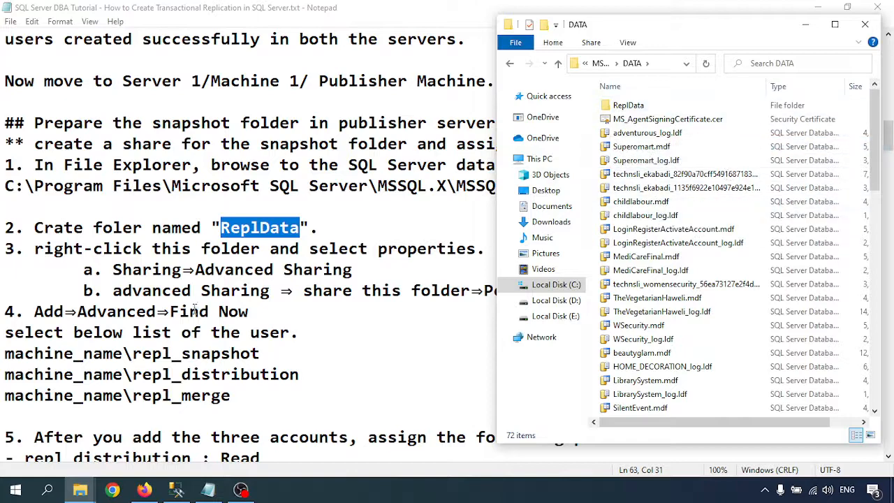
{"action": "left_click", "coordinate": [153, 269]}
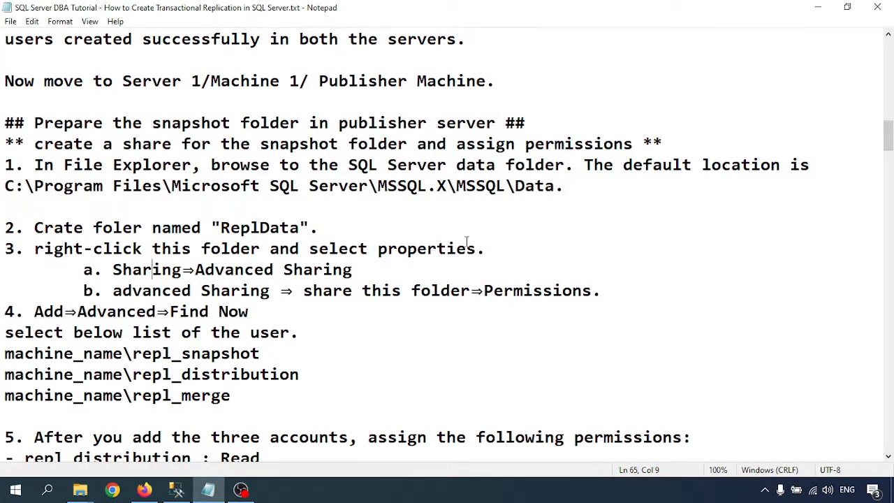
{"action": "left_click_drag", "start_coordinate": [114, 270], "coordinate": [352, 270]}
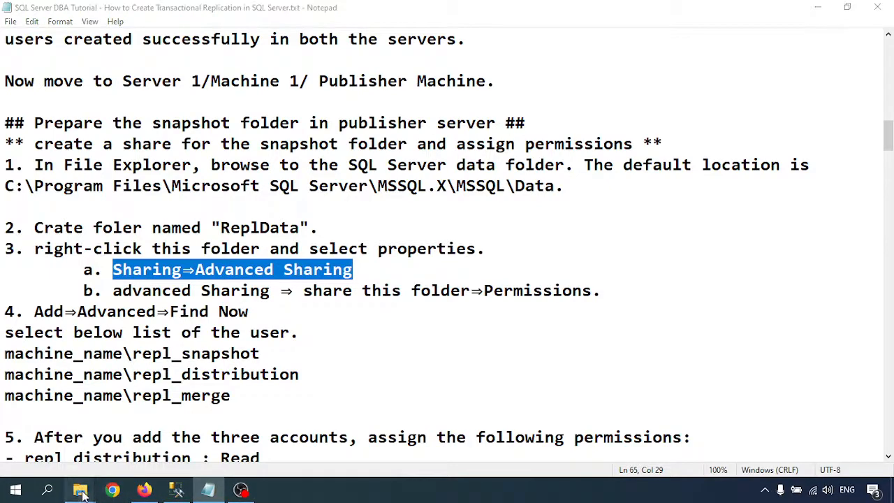
- In ReplData's Properties, open Advanced Sharing and turn on Share this folder
{"action": "mouse_move", "coordinate": [79, 490]}
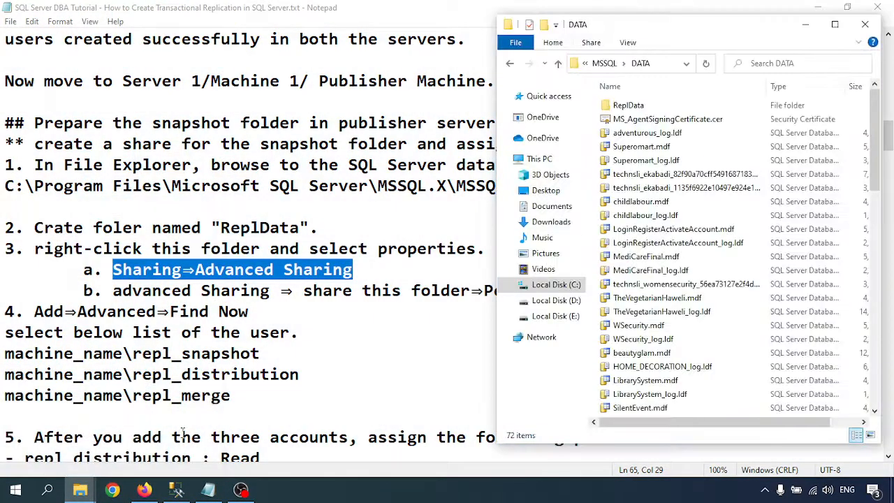
{"action": "left_click", "coordinate": [179, 435]}
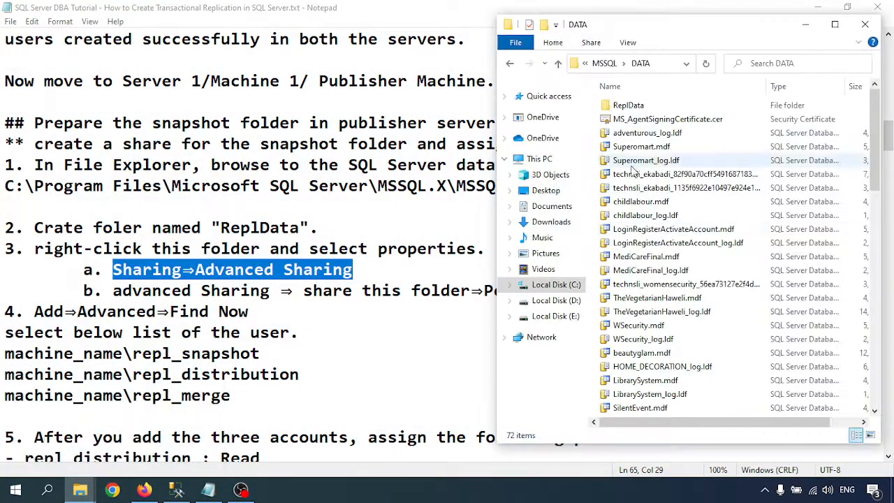
{"action": "right_click", "coordinate": [623, 105]}
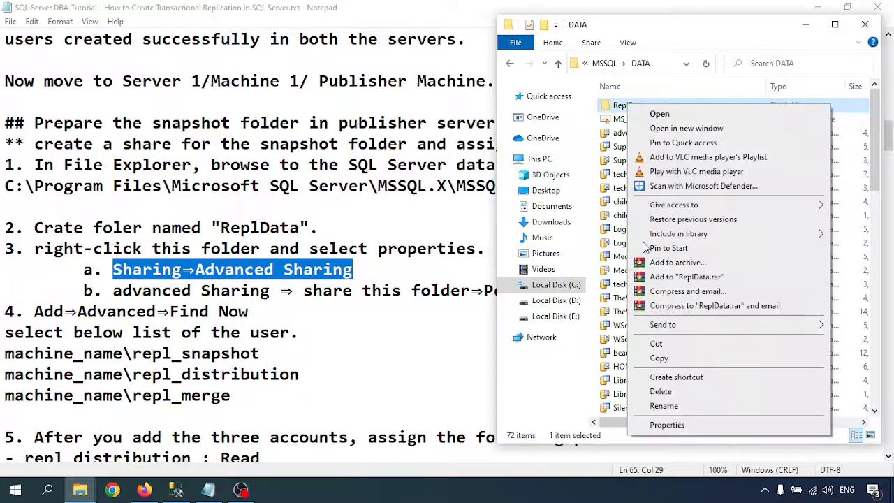
{"action": "left_click", "coordinate": [671, 423]}
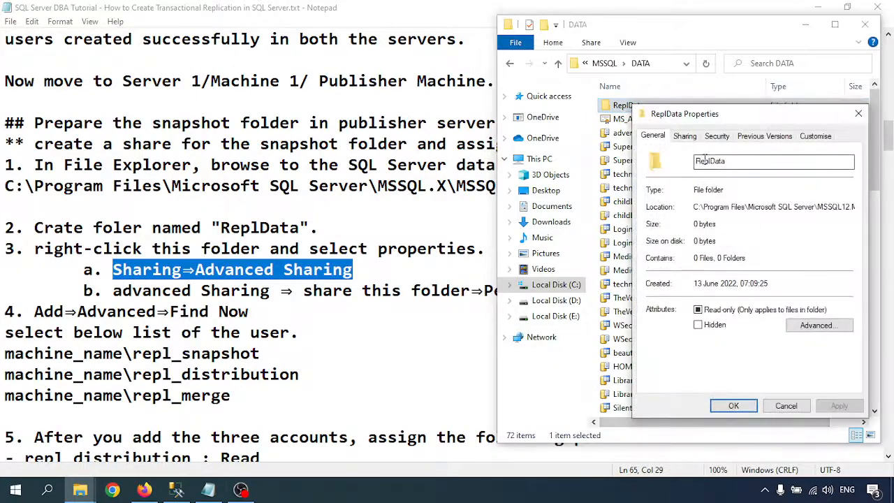
{"action": "left_click", "coordinate": [687, 138]}
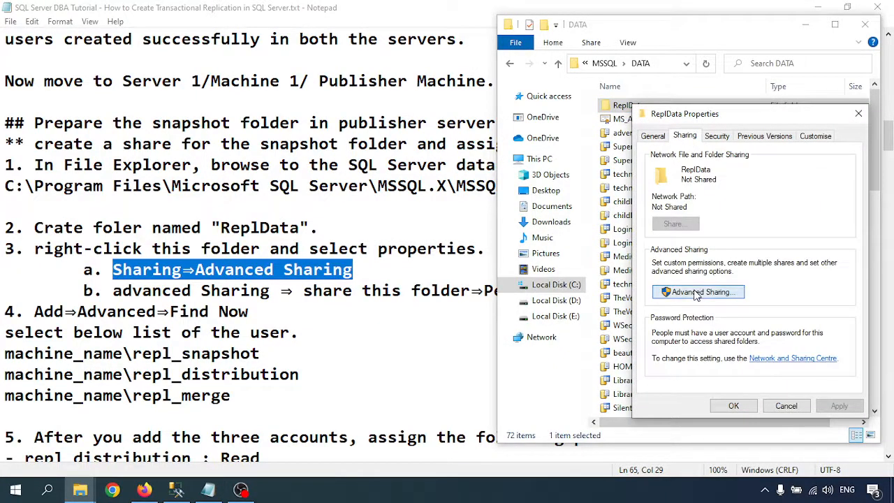
{"action": "left_click", "coordinate": [696, 294]}
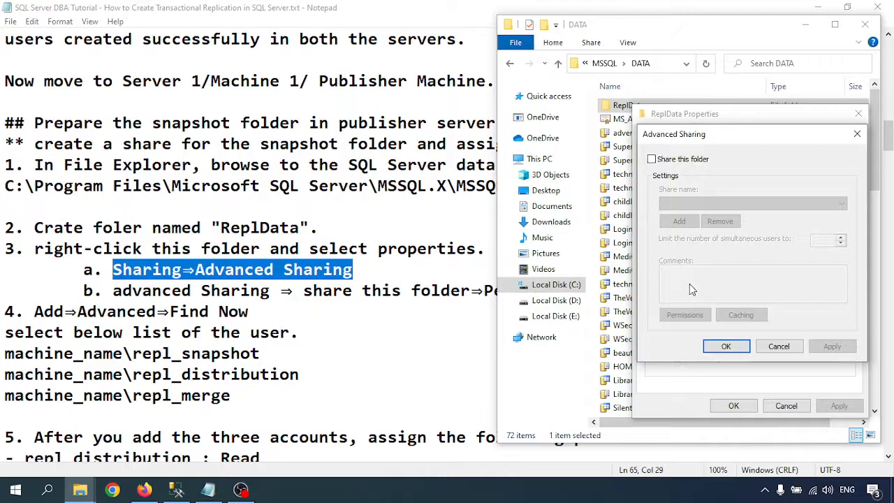
{"action": "left_click", "coordinate": [682, 159]}
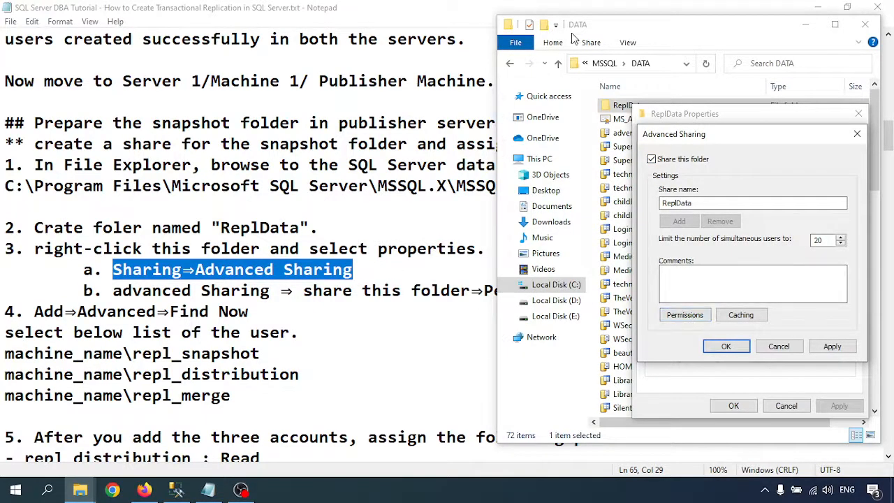
{"action": "left_click_drag", "start_coordinate": [616, 21], "coordinate": [592, 15]}
{"action": "double_click", "coordinate": [592, 14]}
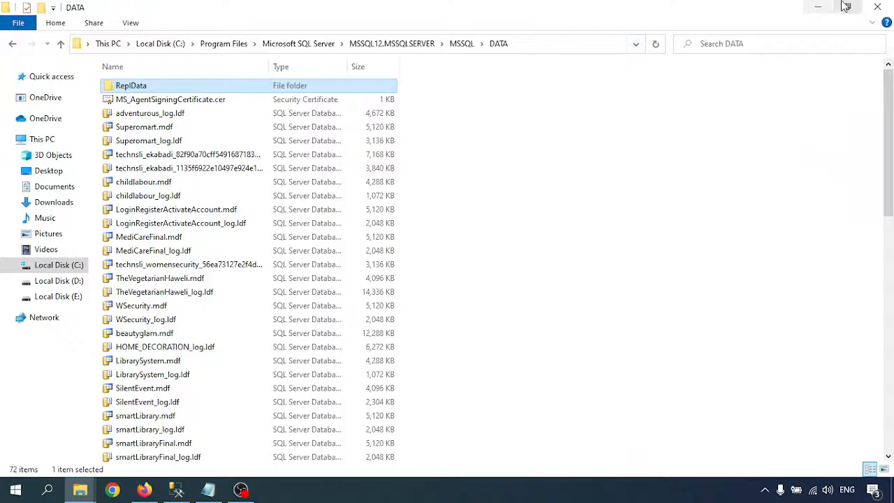
{"action": "left_click", "coordinate": [817, 7]}
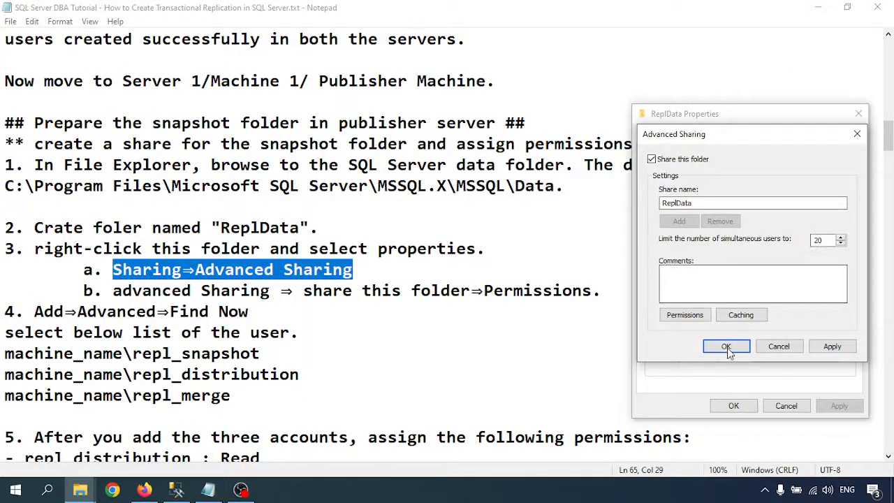
- Open the ReplData share permissions and add the repl_snapshot account
{"action": "left_click", "coordinate": [681, 315]}
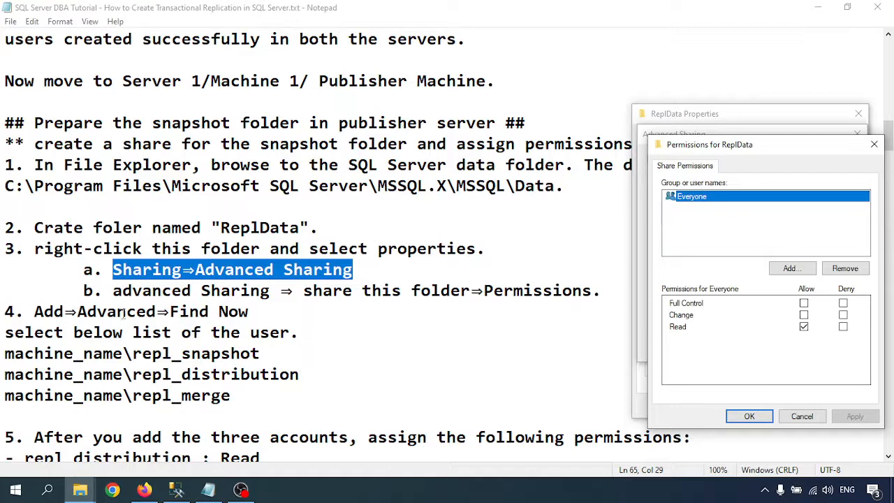
{"action": "left_click", "coordinate": [788, 270]}
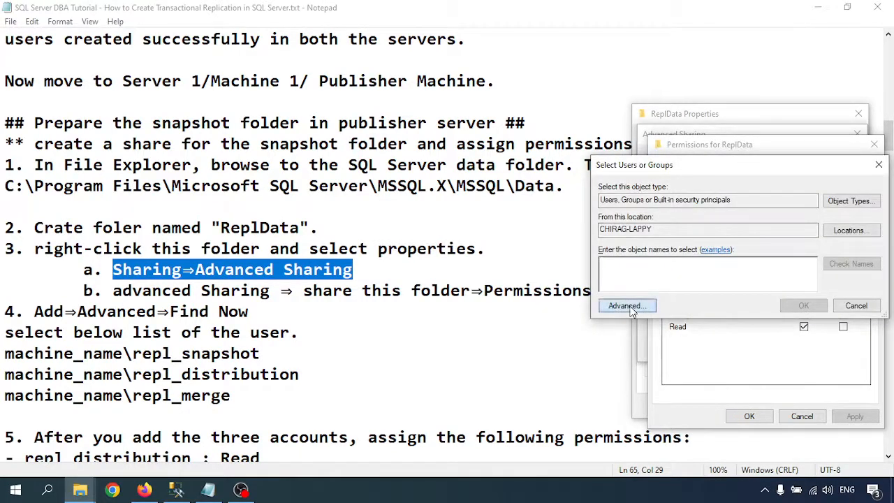
{"action": "left_click", "coordinate": [626, 306]}
{"action": "key", "text": "Return"}
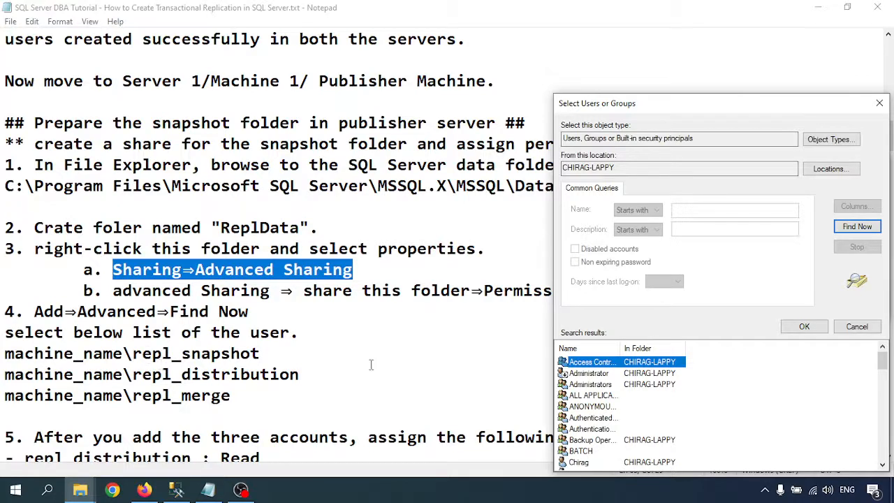
{"action": "scroll", "coordinate": [599, 400], "scroll_direction": "down", "scroll_amount": 7}
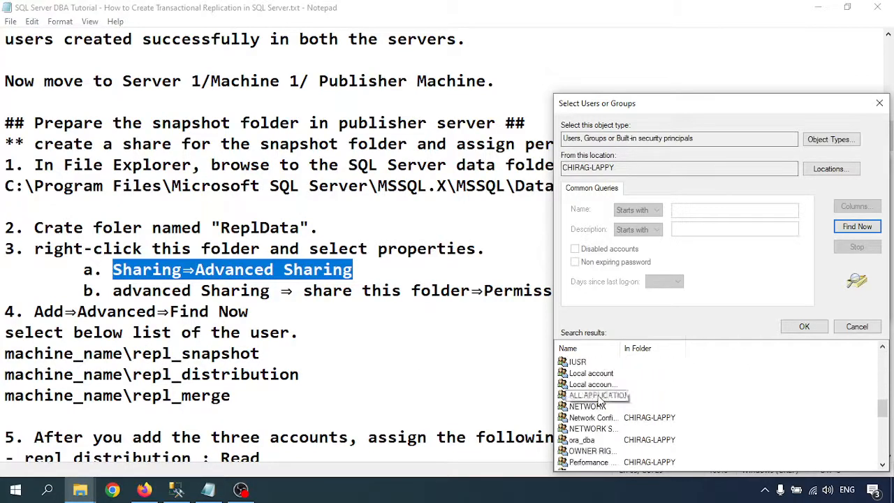
{"action": "scroll", "coordinate": [600, 400], "scroll_direction": "down", "scroll_amount": 5}
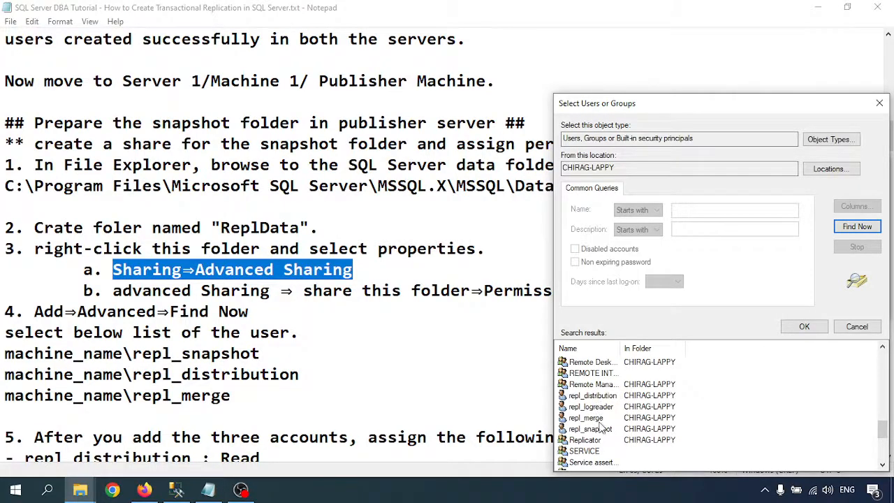
{"action": "left_click", "coordinate": [659, 429]}
{"action": "left_click", "coordinate": [804, 327]}
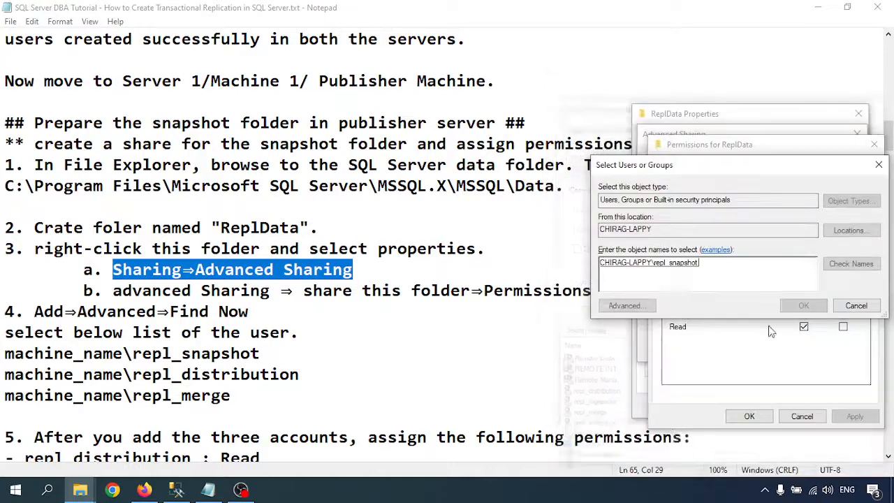
{"action": "left_click", "coordinate": [803, 305]}
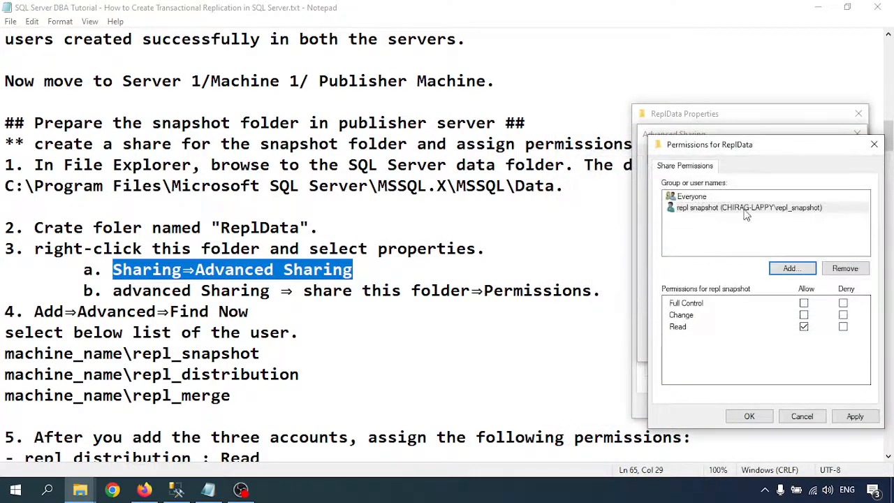
- Add the repl_distribution account to the ReplData share permissions
{"action": "left_click", "coordinate": [795, 270]}
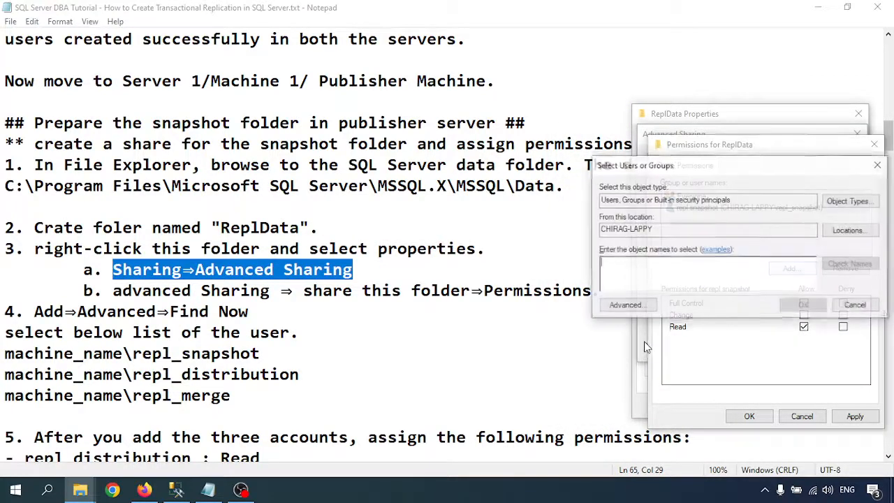
{"action": "left_click", "coordinate": [621, 309]}
{"action": "left_click", "coordinate": [857, 226]}
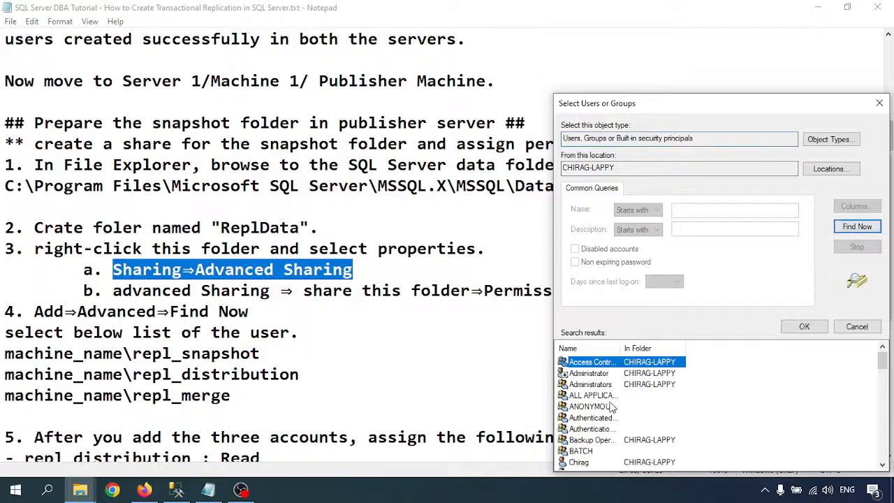
{"action": "scroll", "coordinate": [612, 407], "scroll_direction": "down", "scroll_amount": 7}
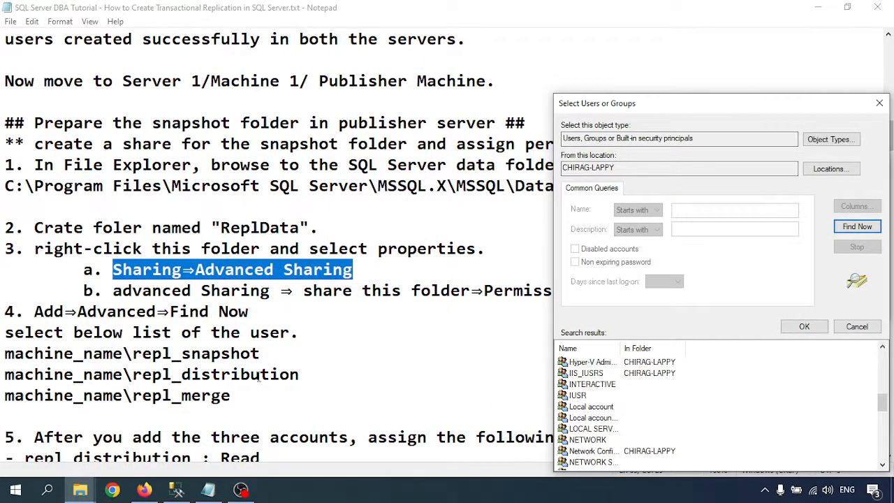
{"action": "scroll", "coordinate": [608, 412], "scroll_direction": "down", "scroll_amount": 5}
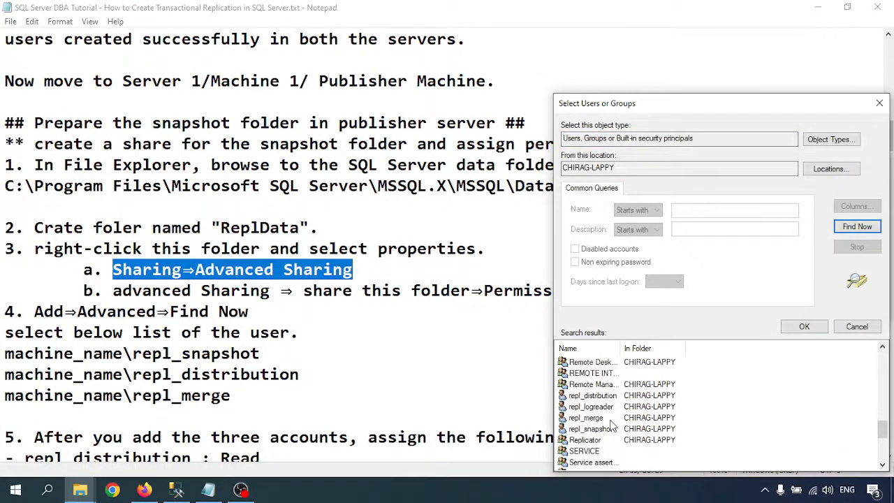
{"action": "left_click", "coordinate": [590, 395]}
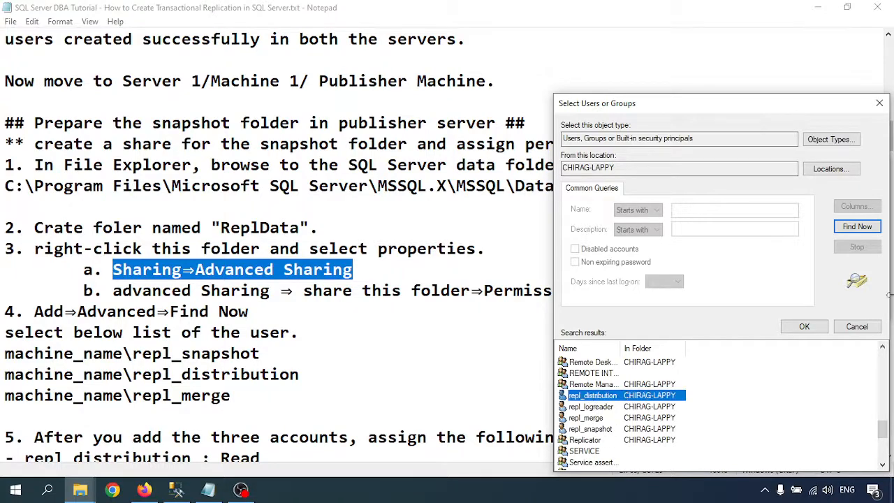
{"action": "left_click", "coordinate": [803, 326]}
{"action": "left_click", "coordinate": [801, 307]}
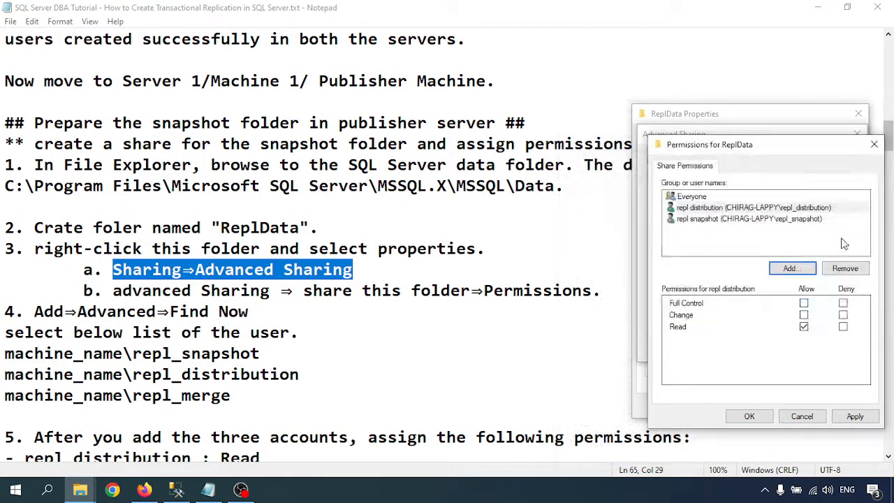
- Add the repl_merge account to the ReplData share permissions
{"action": "left_click", "coordinate": [681, 266]}
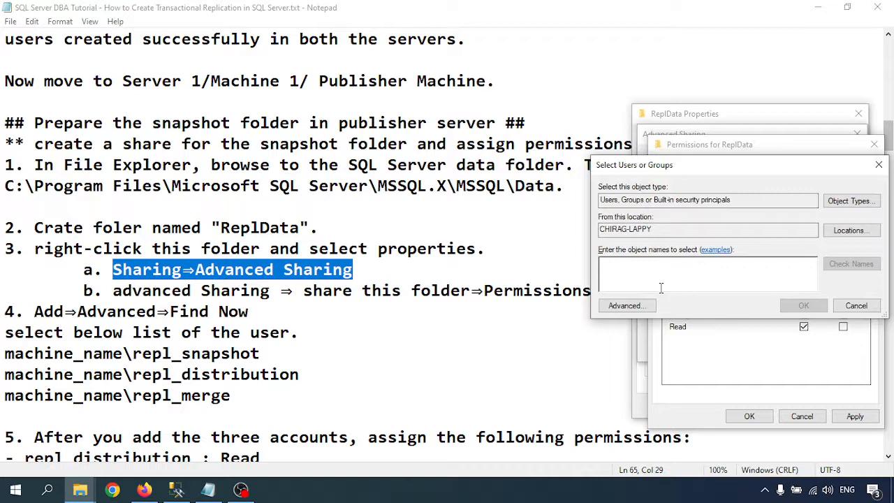
{"action": "left_click", "coordinate": [626, 305]}
{"action": "left_click", "coordinate": [857, 226]}
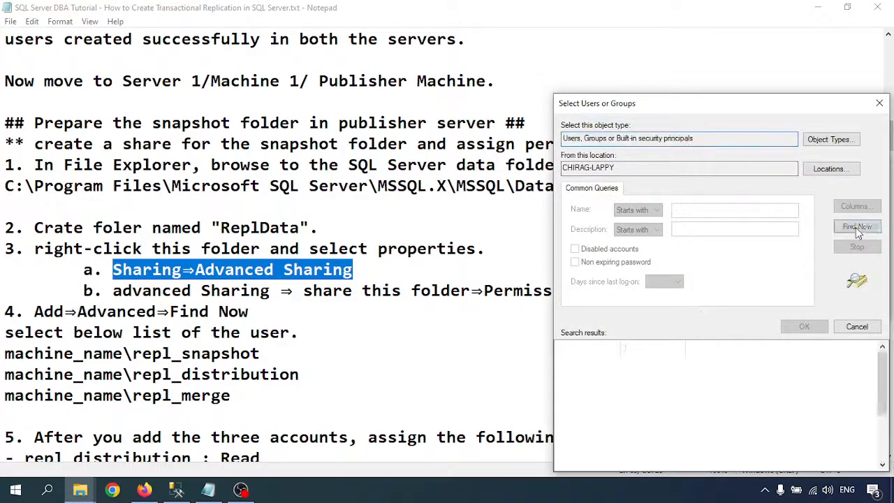
{"action": "scroll", "coordinate": [621, 409], "scroll_direction": "down", "scroll_amount": 5}
{"action": "scroll", "coordinate": [621, 408], "scroll_direction": "down", "scroll_amount": 6}
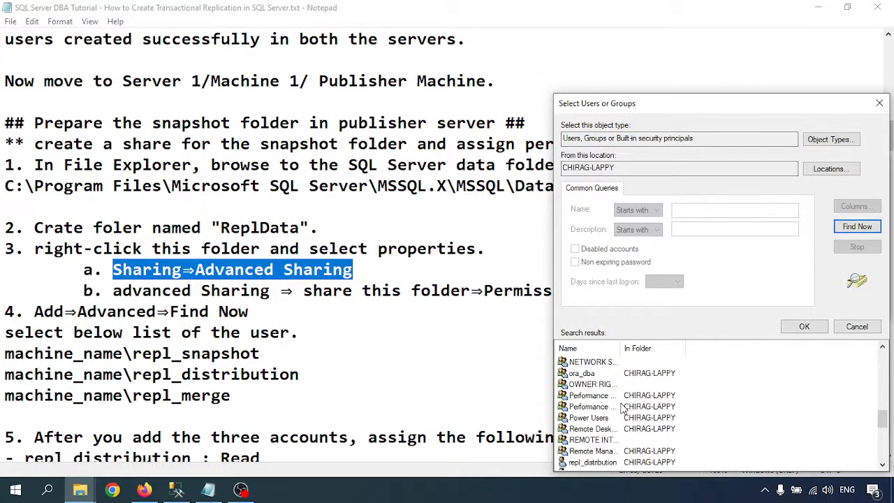
{"action": "scroll", "coordinate": [624, 408], "scroll_direction": "down", "scroll_amount": 1}
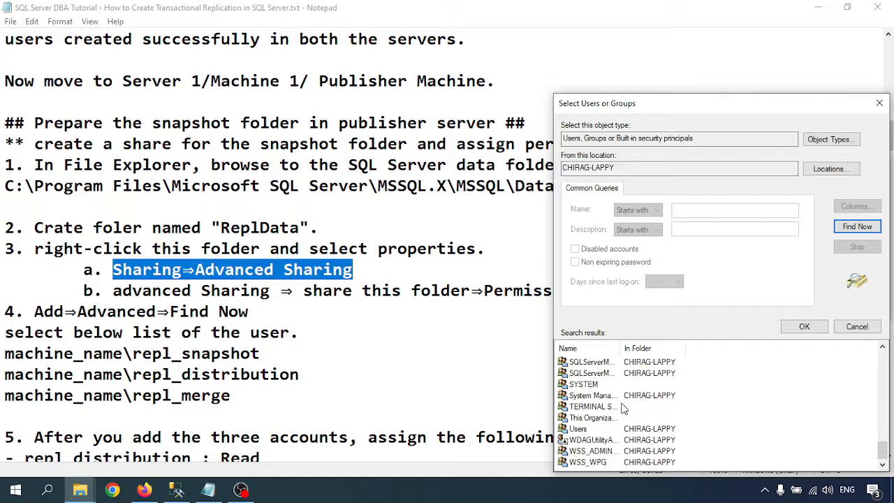
{"action": "scroll", "coordinate": [623, 408], "scroll_direction": "up", "scroll_amount": 3}
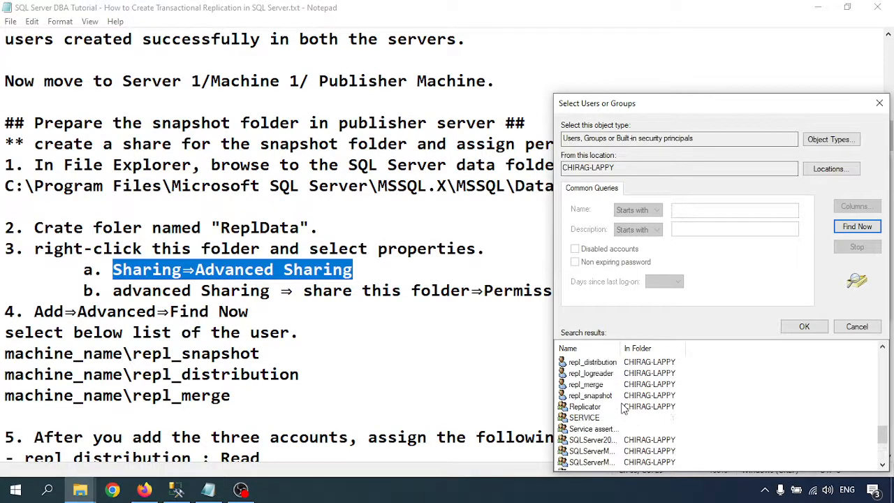
{"action": "left_click", "coordinate": [587, 384]}
{"action": "left_click", "coordinate": [803, 326]}
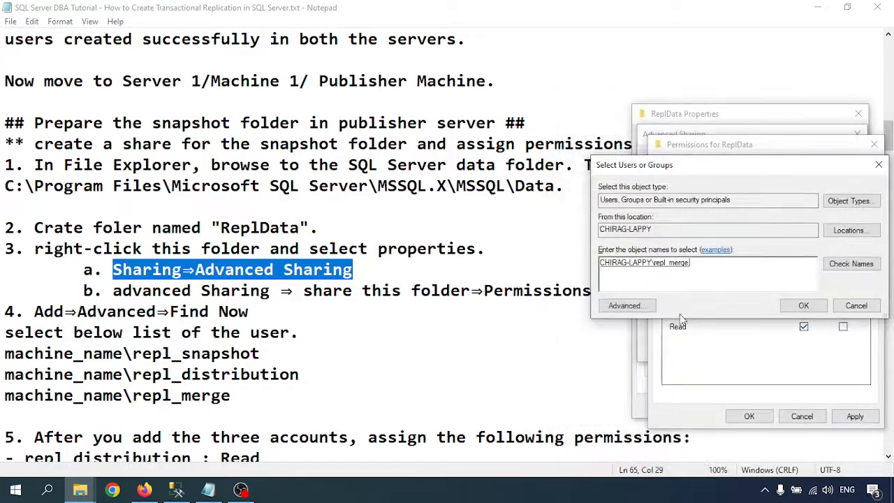
{"action": "left_click", "coordinate": [804, 307]}
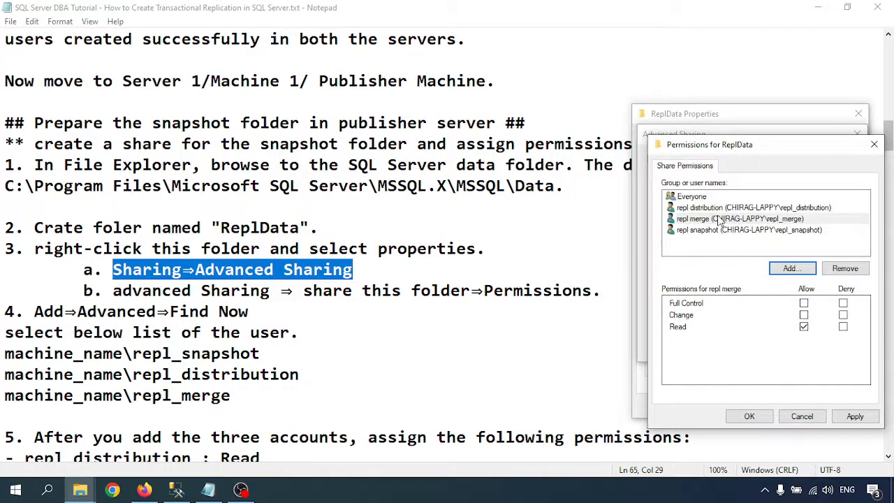
{"action": "scroll", "coordinate": [188, 350], "scroll_direction": "down", "scroll_amount": 3}
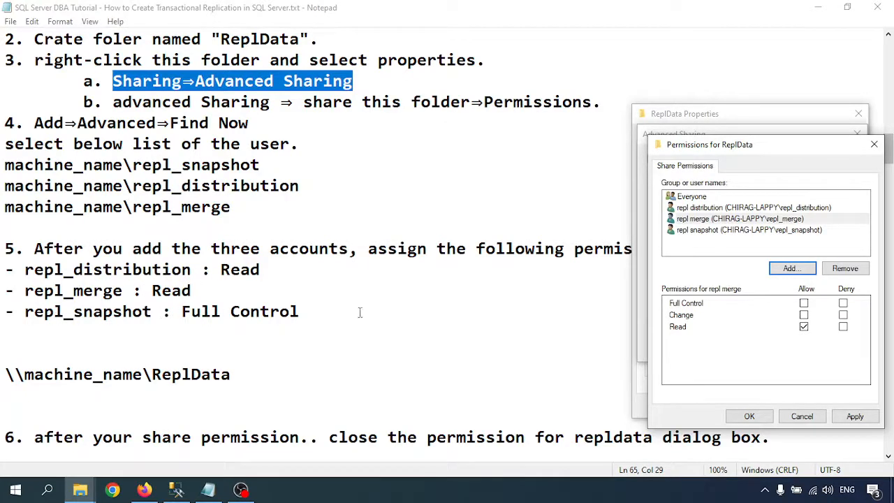
- Give repl_snapshot Full Control on the share, then apply and close both sharing windows
{"action": "left_click", "coordinate": [716, 209]}
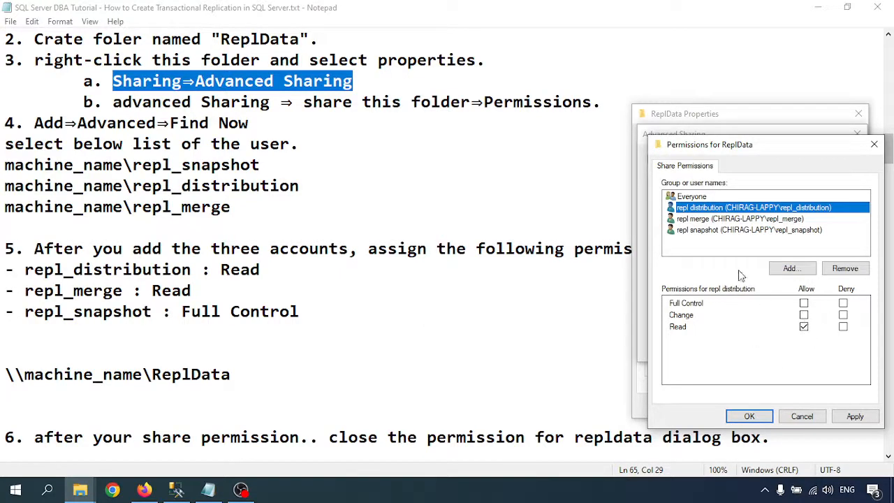
{"action": "left_click", "coordinate": [702, 219]}
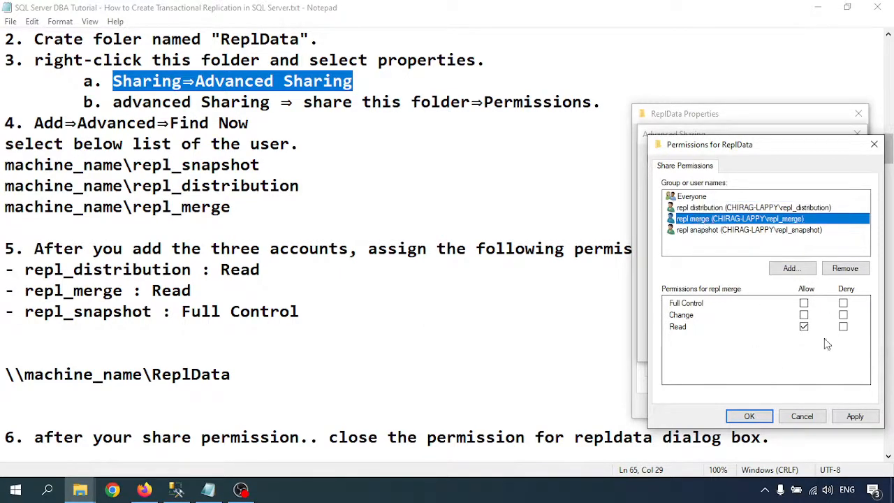
{"action": "left_click", "coordinate": [695, 233]}
{"action": "left_click", "coordinate": [804, 303]}
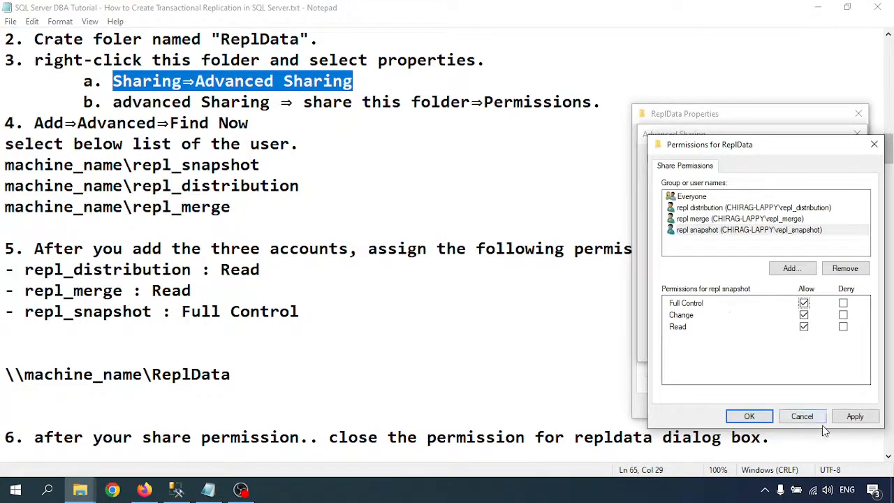
{"action": "left_click", "coordinate": [855, 416]}
{"action": "left_click", "coordinate": [763, 417]}
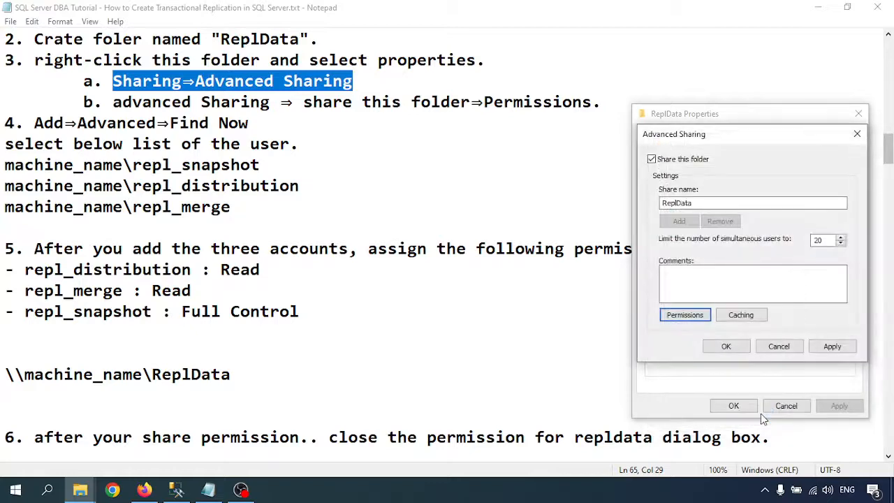
{"action": "left_click", "coordinate": [832, 347]}
{"action": "left_click", "coordinate": [726, 346]}
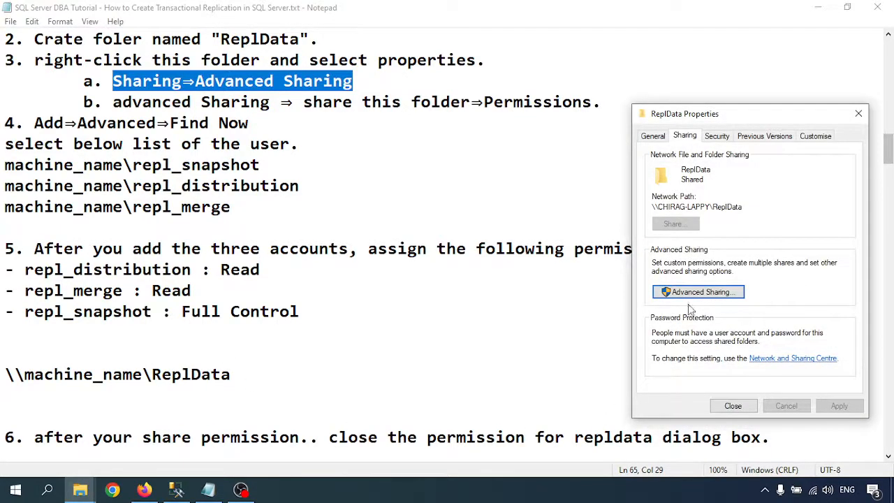
- Paste the share's real network path over the \\machine_name\ReplData placeholder and save the notes
{"action": "left_click_drag", "start_coordinate": [654, 205], "coordinate": [751, 205]}
{"action": "key", "text": "ctrl+c"}
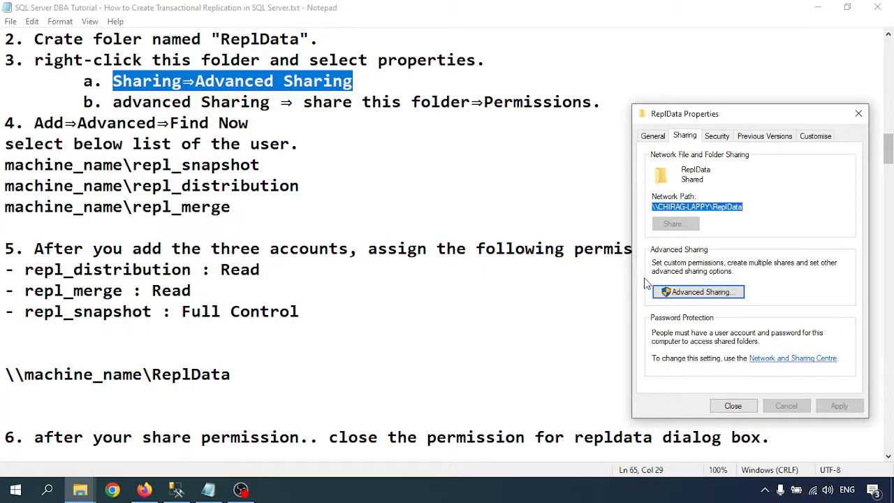
{"action": "left_click_drag", "start_coordinate": [244, 374], "coordinate": [2, 374]}
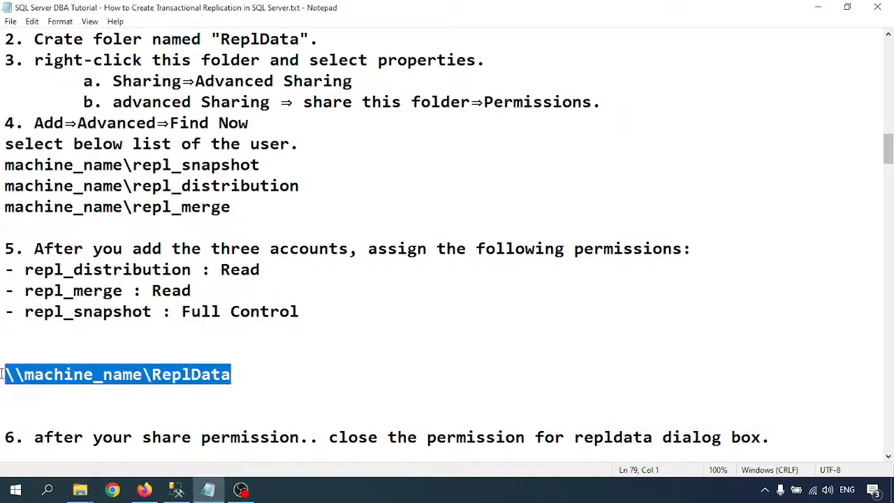
{"action": "key", "text": "ctrl+v"}
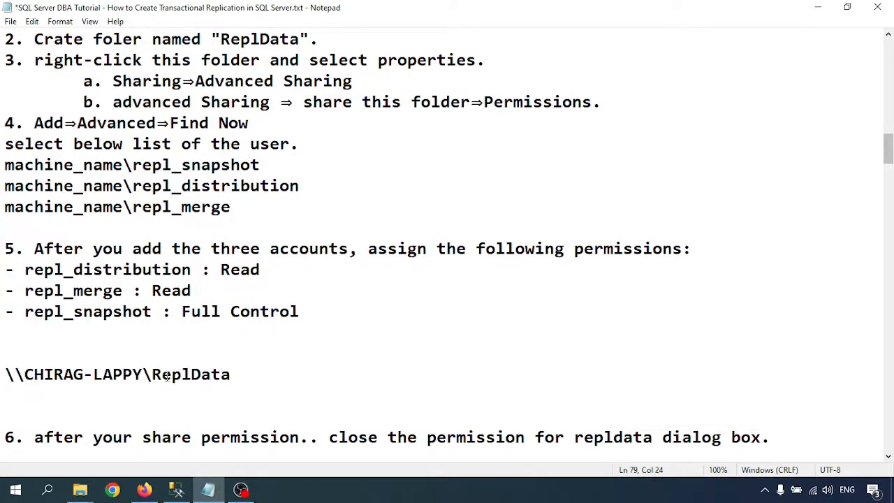
{"action": "key", "text": "ctrl+s"}
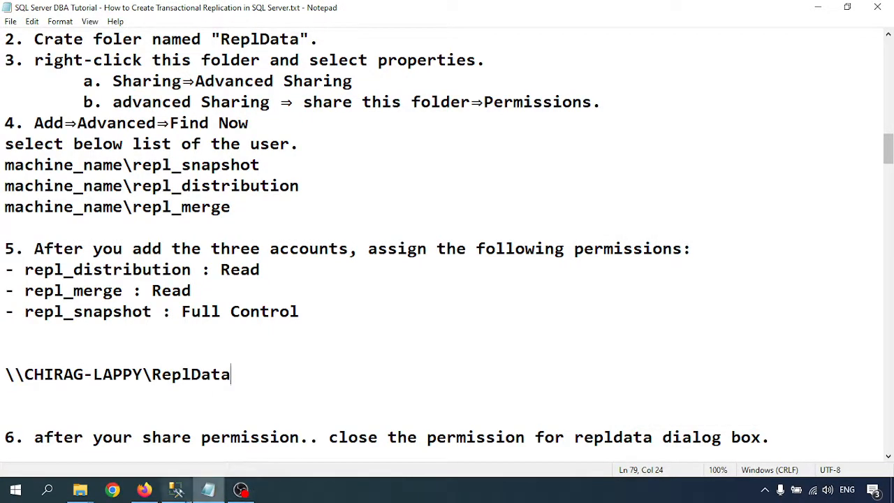
- Highlight the step 7 folder permission steps and the three repl accounts in step 8
{"action": "mouse_move", "coordinate": [185, 495]}
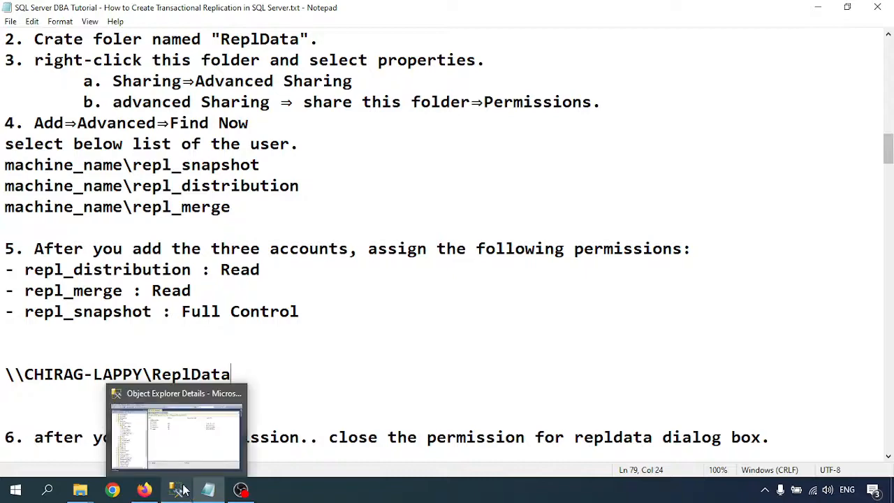
{"action": "key", "text": "Up"}
{"action": "key", "text": "Up"}
{"action": "key", "text": "Up"}
{"action": "scroll", "coordinate": [211, 314], "scroll_direction": "down", "scroll_amount": 3}
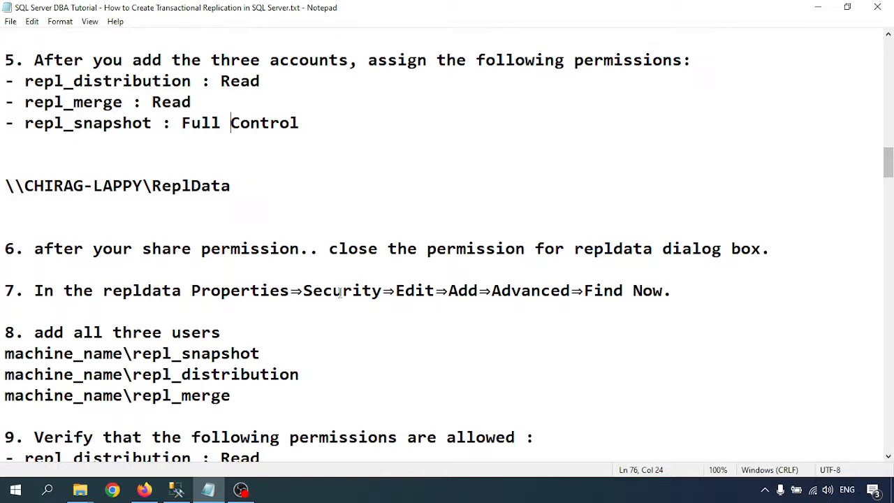
{"action": "left_click_drag", "start_coordinate": [260, 290], "coordinate": [656, 291]}
{"action": "scroll", "coordinate": [287, 313], "scroll_direction": "down", "scroll_amount": 2}
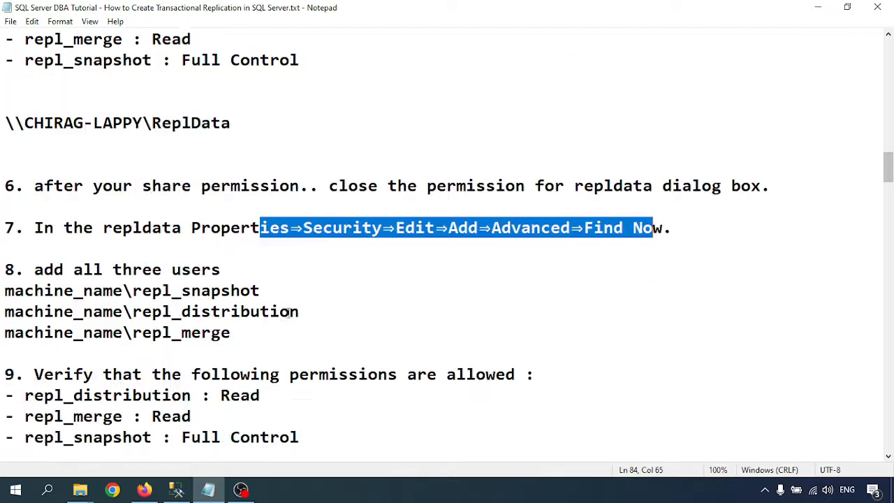
{"action": "left_click_drag", "start_coordinate": [142, 228], "coordinate": [270, 271]}
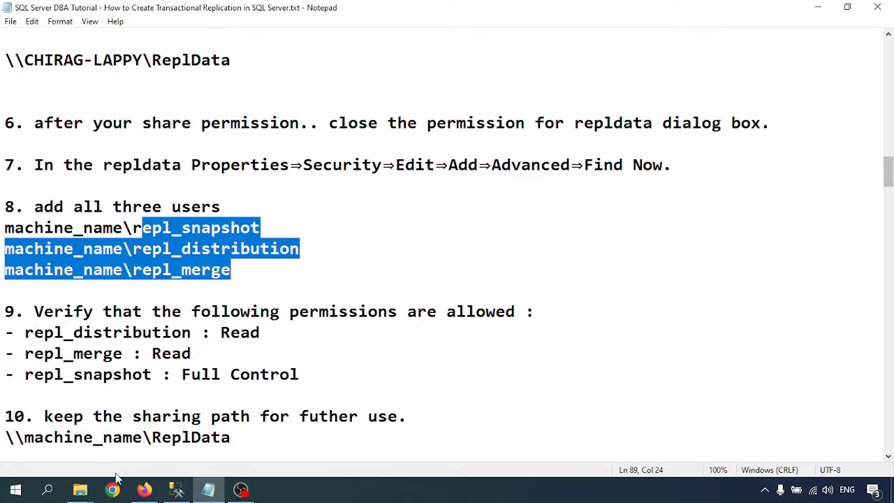
- Check the ReplData folder's Security tab, then close its Properties
{"action": "mouse_move", "coordinate": [80, 489]}
{"action": "left_click", "coordinate": [321, 441]}
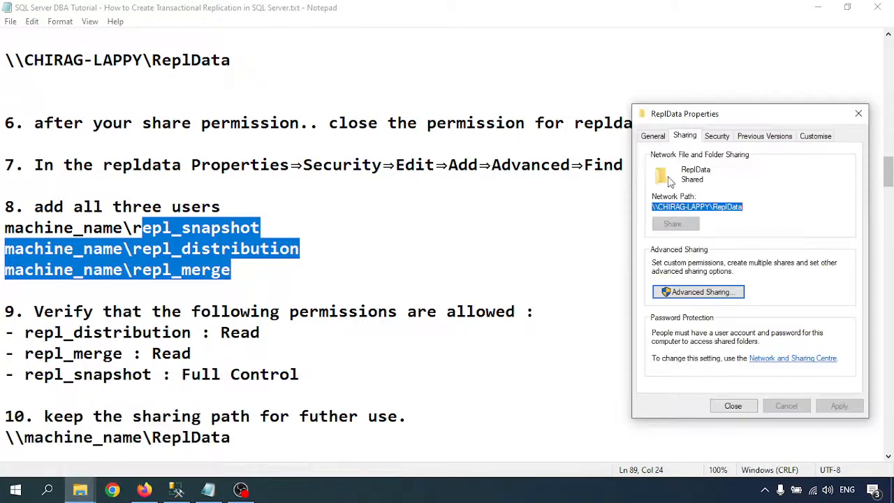
{"action": "left_click", "coordinate": [723, 137]}
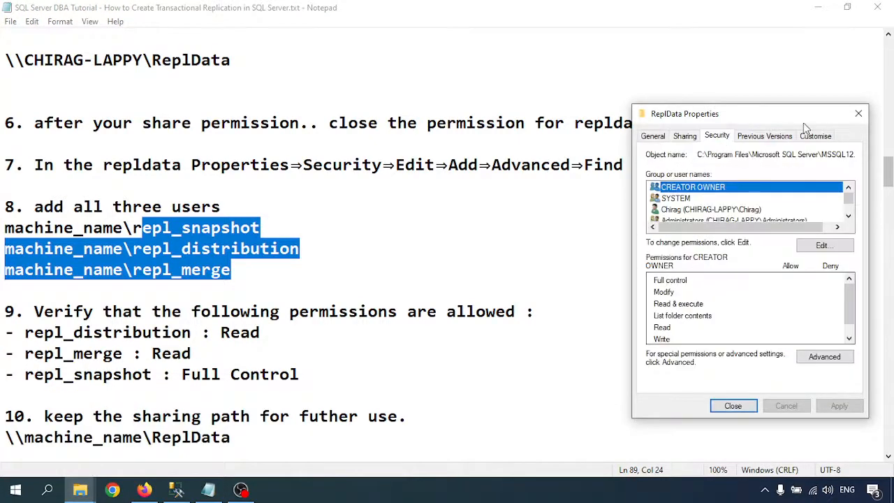
{"action": "left_click", "coordinate": [730, 407]}
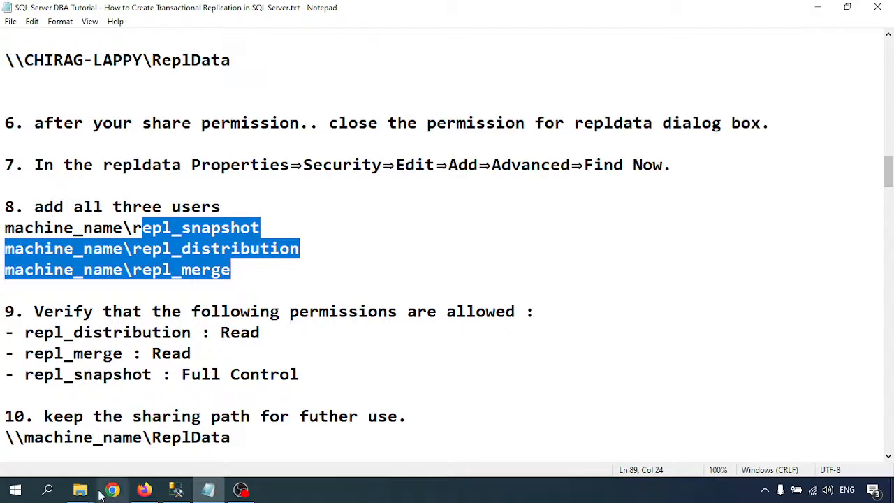
- Open the ReplData folder's Properties beside the notes, on the Security tab
{"action": "mouse_move", "coordinate": [79, 489]}
{"action": "left_click", "coordinate": [207, 433]}
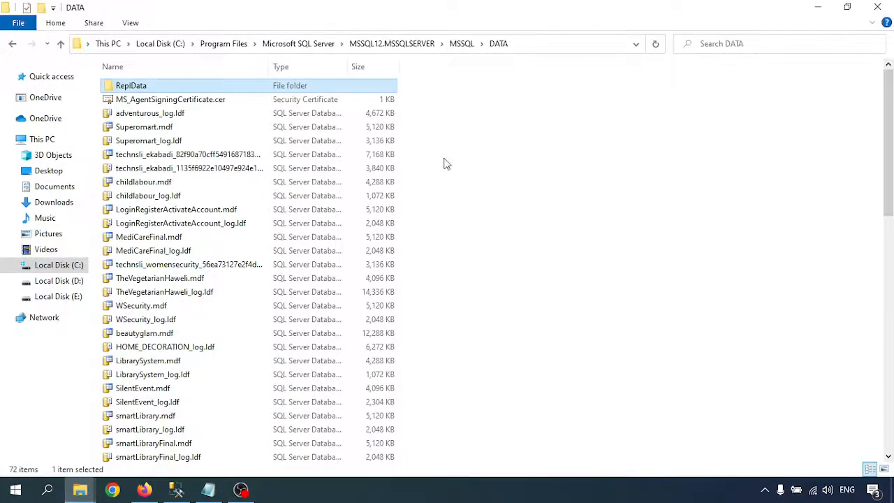
{"action": "right_click", "coordinate": [134, 85]}
{"action": "left_click", "coordinate": [175, 401]}
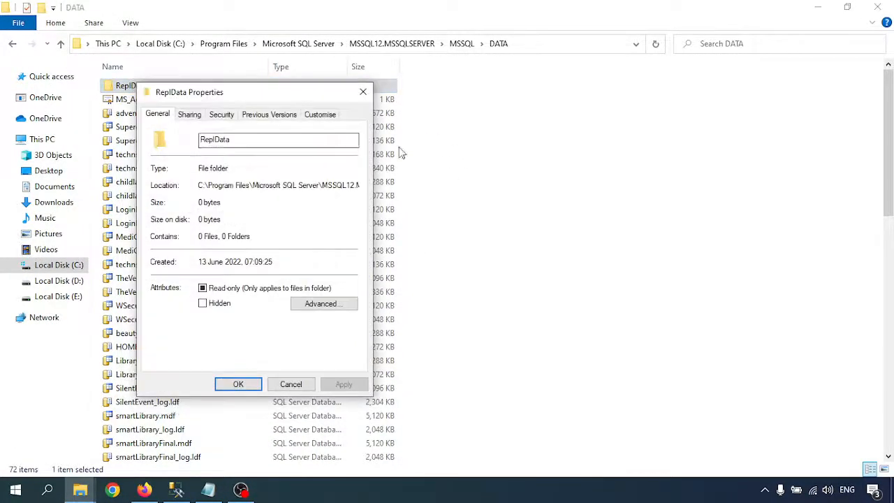
{"action": "left_click", "coordinate": [818, 7]}
{"action": "left_click_drag", "start_coordinate": [253, 96], "coordinate": [709, 85]}
{"action": "left_click", "coordinate": [677, 104]}
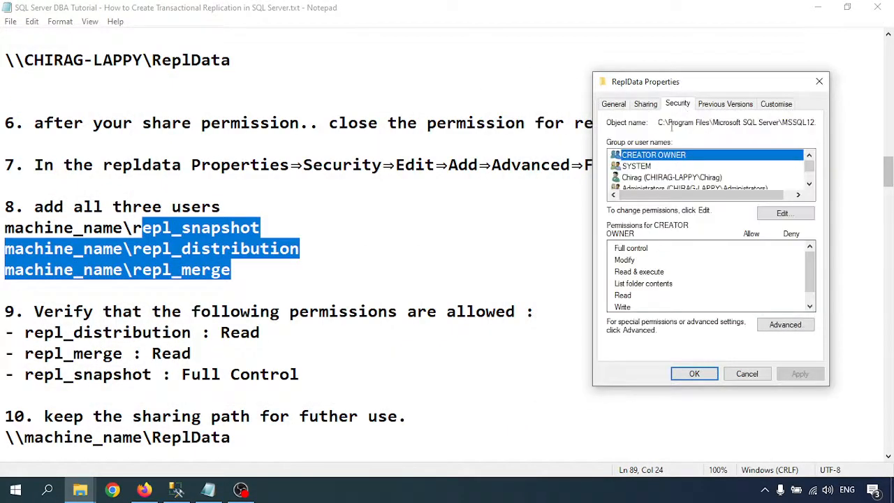
- Add the repl_snapshot account to the folder's security permissions
{"action": "left_click", "coordinate": [782, 213]}
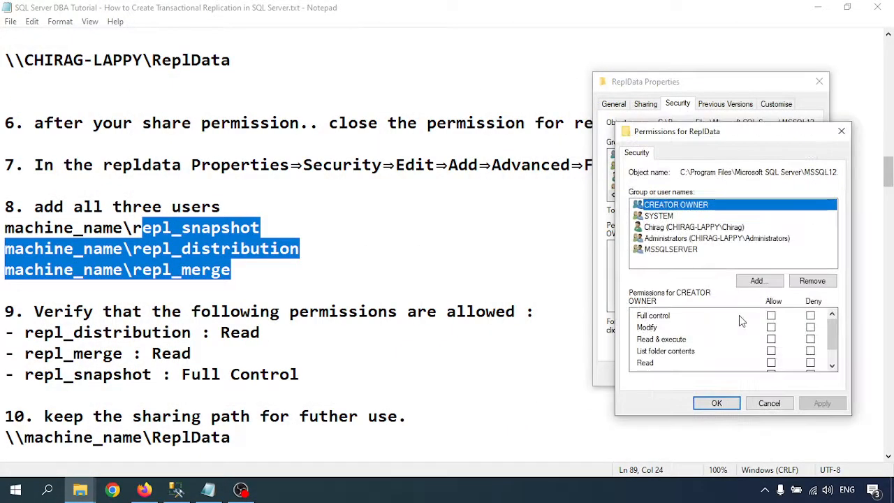
{"action": "left_click", "coordinate": [759, 280]}
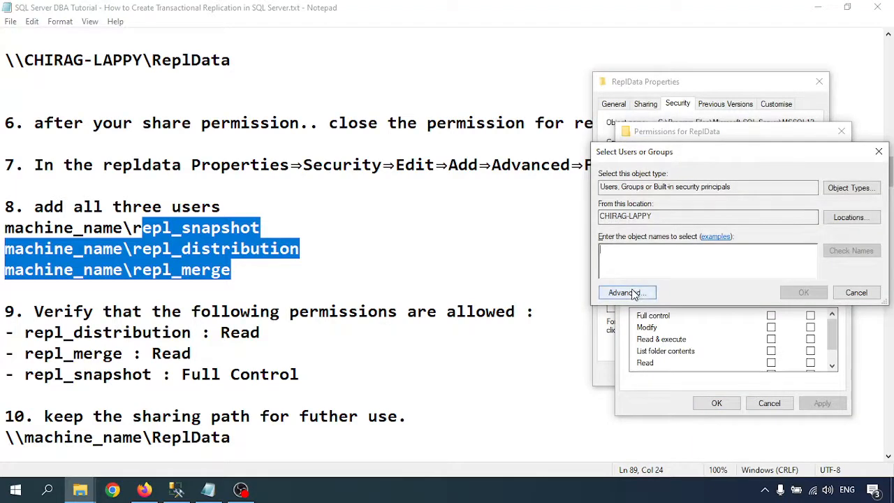
{"action": "left_click", "coordinate": [626, 293]}
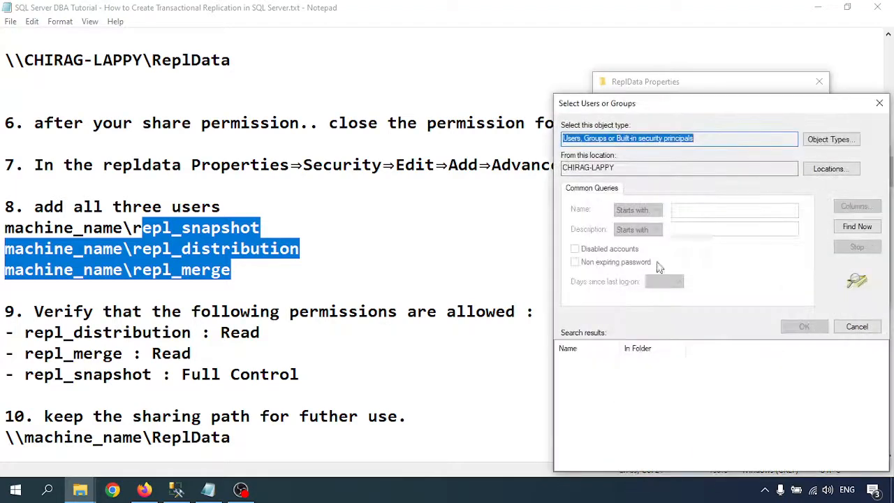
{"action": "left_click", "coordinate": [857, 229]}
{"action": "scroll", "coordinate": [622, 391], "scroll_direction": "down", "scroll_amount": 10}
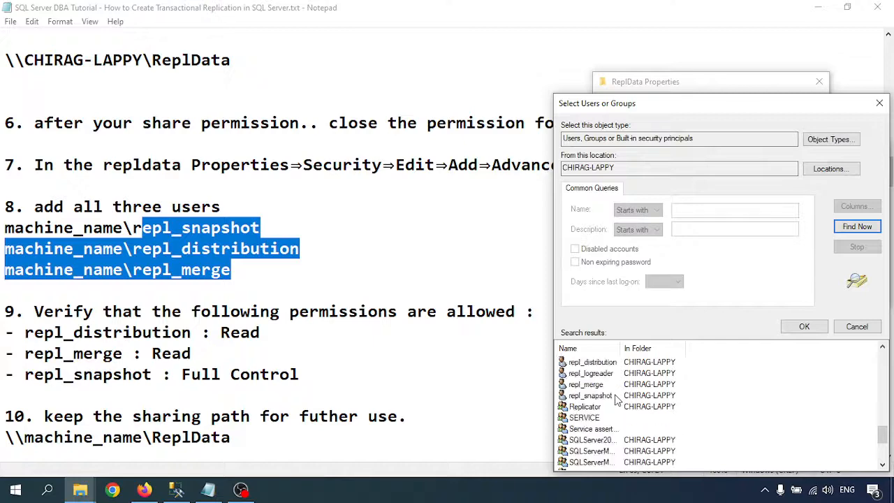
{"action": "scroll", "coordinate": [616, 398], "scroll_direction": "down", "scroll_amount": 1}
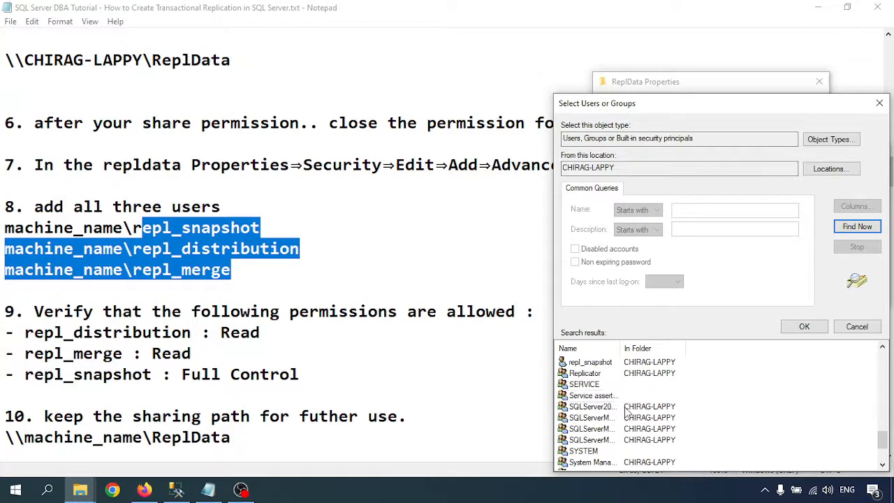
{"action": "scroll", "coordinate": [614, 450], "scroll_direction": "up", "scroll_amount": 2}
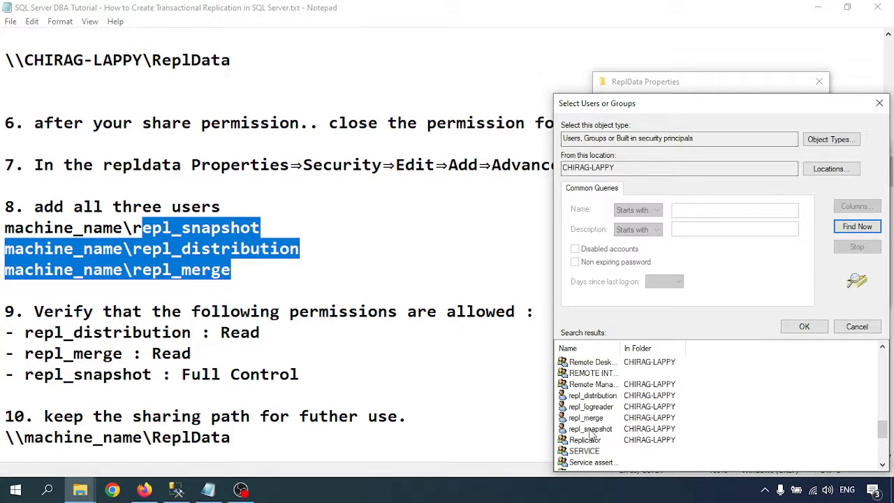
{"action": "double_click", "coordinate": [590, 429]}
{"action": "left_click", "coordinate": [800, 292]}
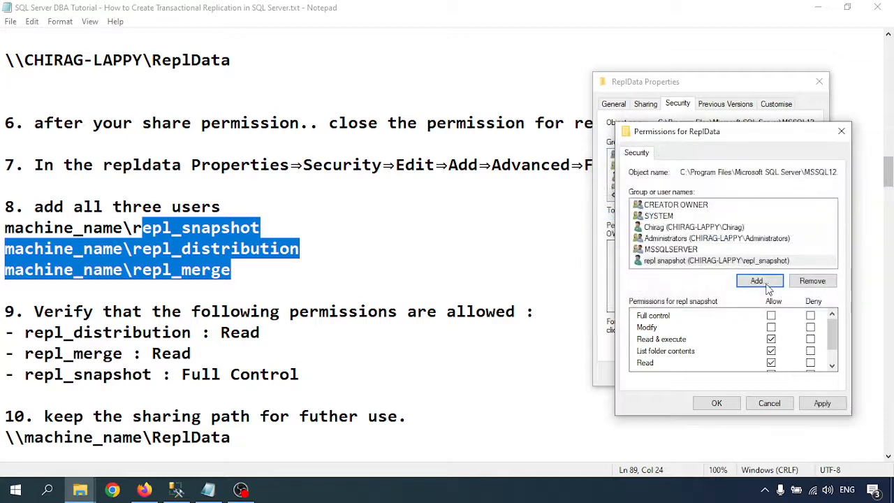
- Add the repl_distribution account to the ReplData folder permissions
{"action": "left_click", "coordinate": [759, 281]}
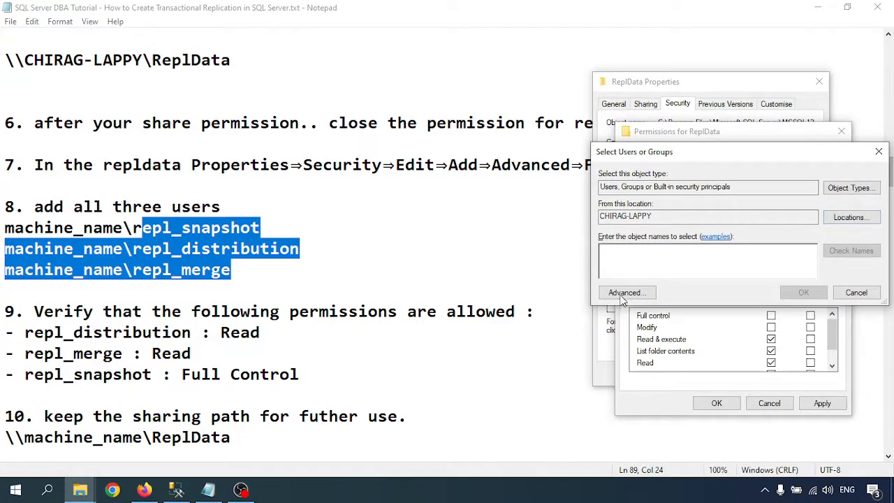
{"action": "left_click", "coordinate": [622, 296]}
{"action": "left_click", "coordinate": [865, 225]}
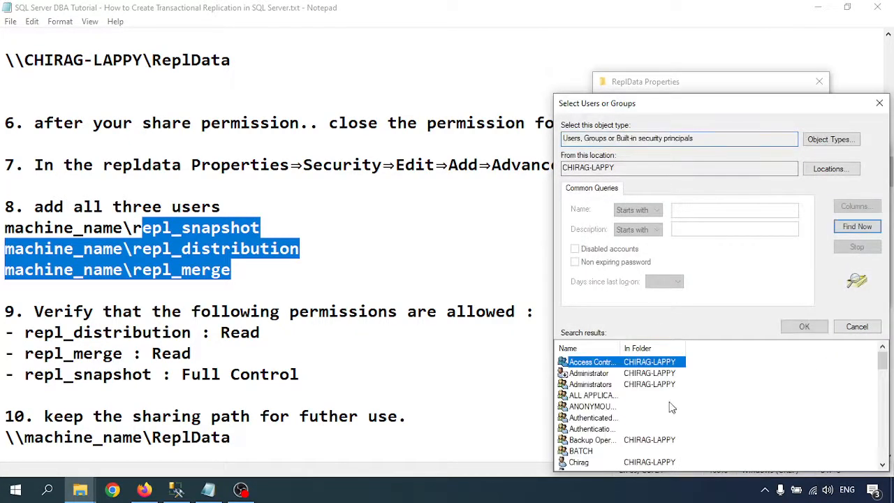
{"action": "scroll", "coordinate": [624, 403], "scroll_direction": "down", "scroll_amount": 7}
{"action": "scroll", "coordinate": [624, 401], "scroll_direction": "down", "scroll_amount": 7}
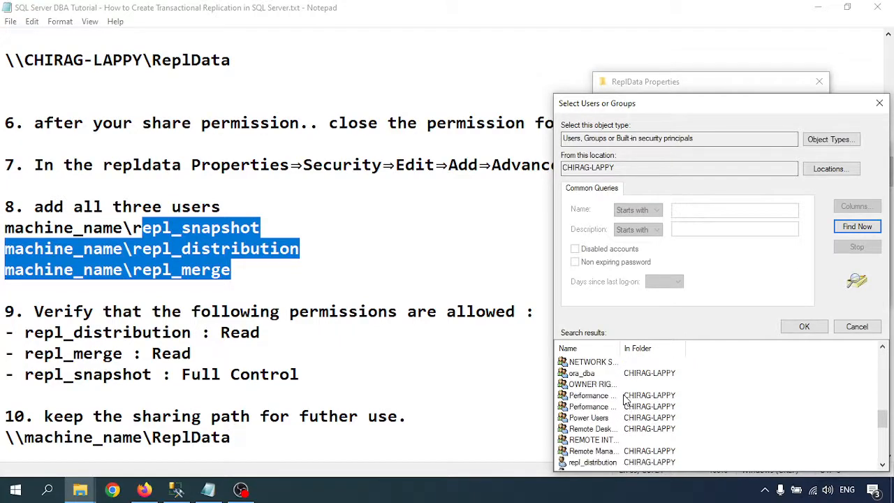
{"action": "scroll", "coordinate": [614, 430], "scroll_direction": "up", "scroll_amount": 1}
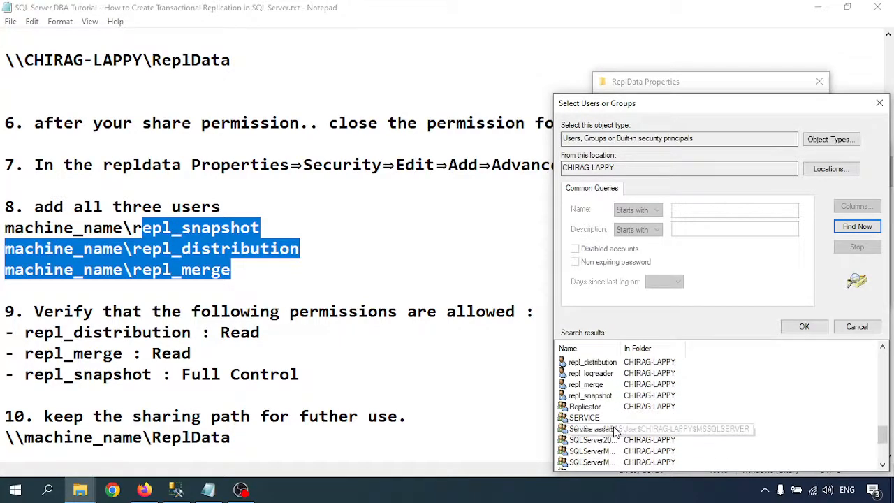
{"action": "double_click", "coordinate": [594, 362]}
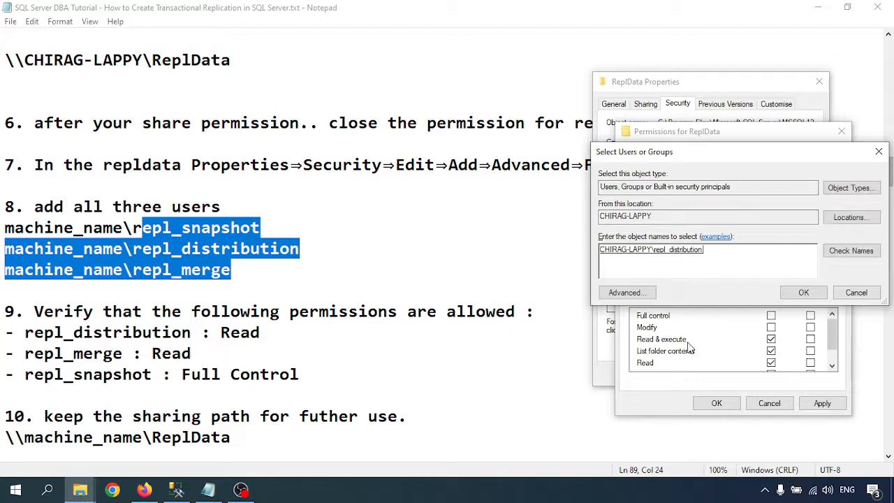
{"action": "left_click", "coordinate": [803, 292]}
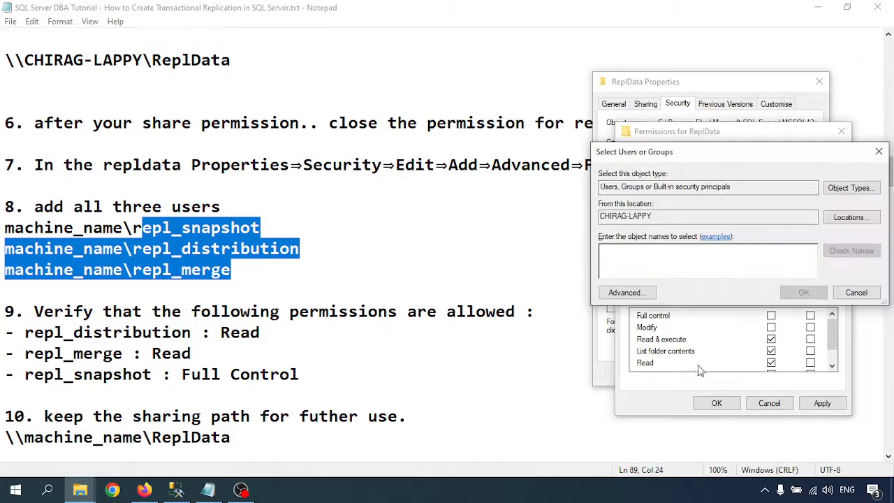
- Add the repl_merge account to the ReplData folder permissions
{"action": "left_click", "coordinate": [651, 291]}
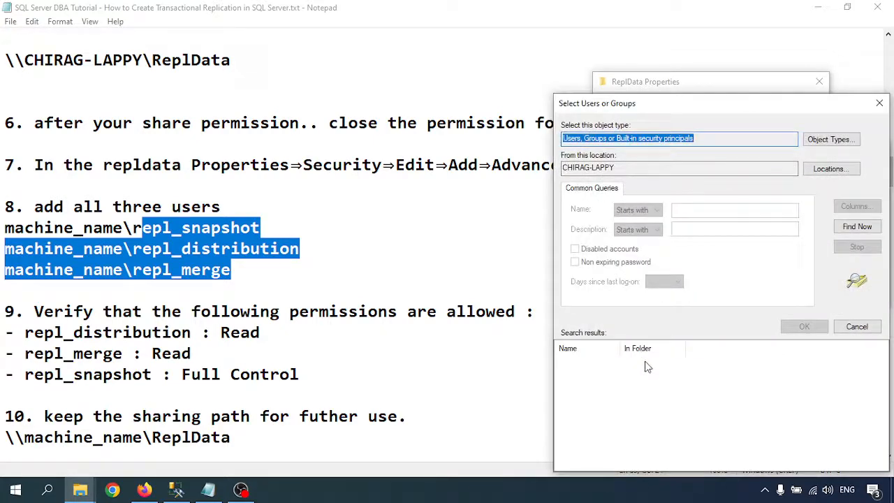
{"action": "left_click", "coordinate": [857, 226]}
{"action": "scroll", "coordinate": [613, 419], "scroll_direction": "down", "scroll_amount": 4}
{"action": "scroll", "coordinate": [614, 422], "scroll_direction": "down", "scroll_amount": 2}
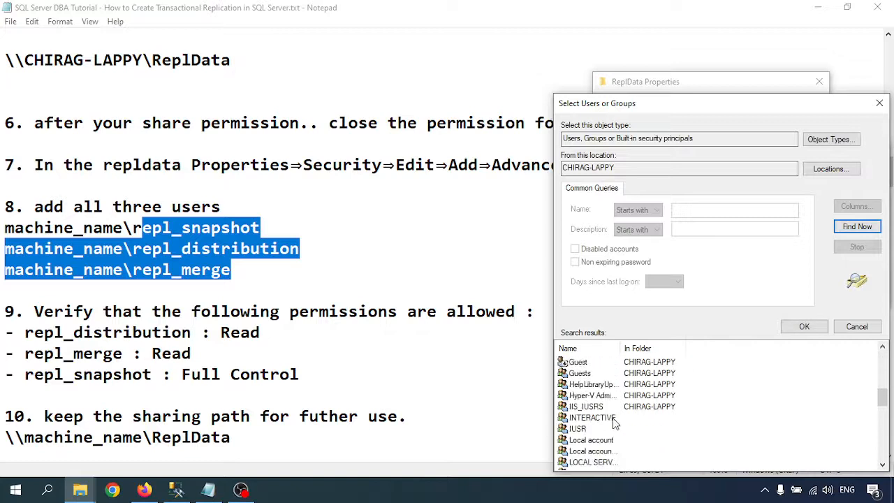
{"action": "scroll", "coordinate": [614, 419], "scroll_direction": "down", "scroll_amount": 7}
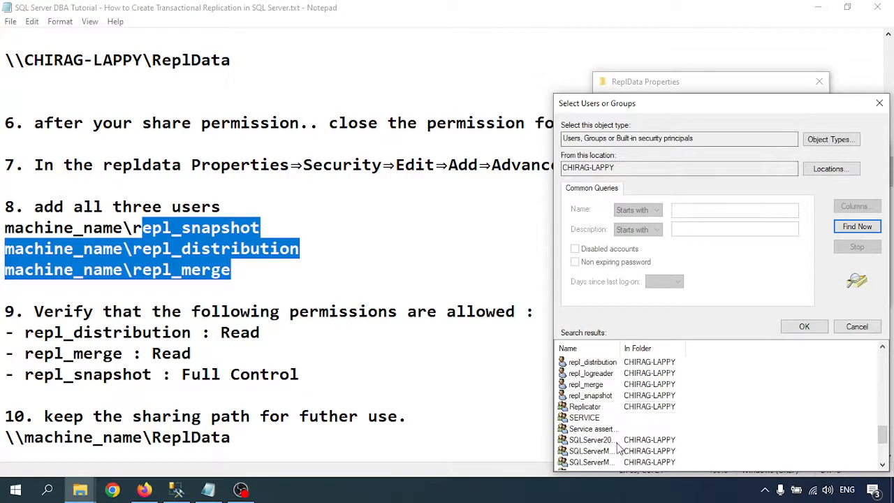
{"action": "scroll", "coordinate": [613, 423], "scroll_direction": "down", "scroll_amount": 2}
{"action": "scroll", "coordinate": [609, 424], "scroll_direction": "up", "scroll_amount": 2}
{"action": "left_click", "coordinate": [590, 385]}
{"action": "left_click", "coordinate": [804, 326]}
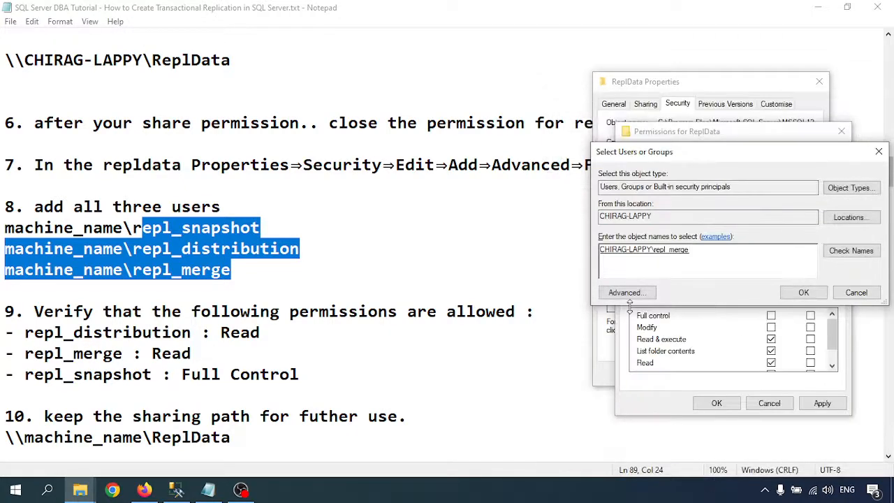
{"action": "left_click", "coordinate": [804, 293]}
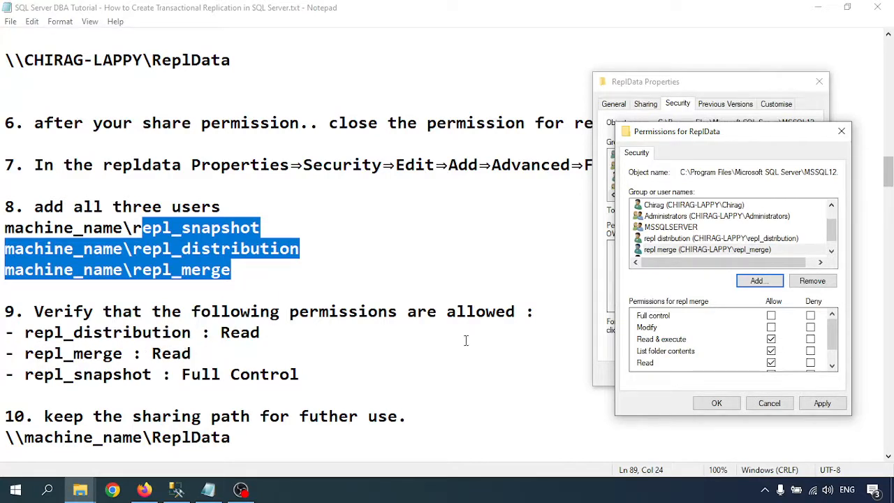
- Clear Read & execute and List folder contents for repl_distribution and repl_merge, leaving Read
{"action": "scroll", "coordinate": [722, 241], "scroll_direction": "down", "scroll_amount": 1}
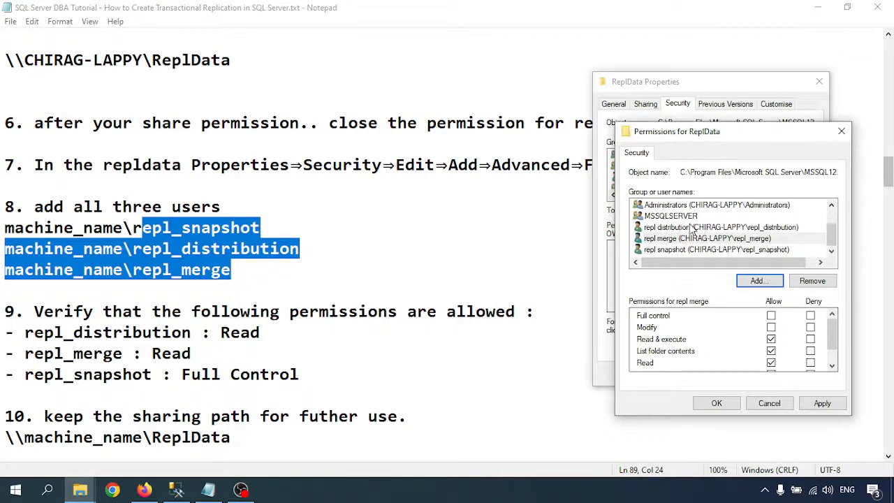
{"action": "left_click", "coordinate": [691, 228]}
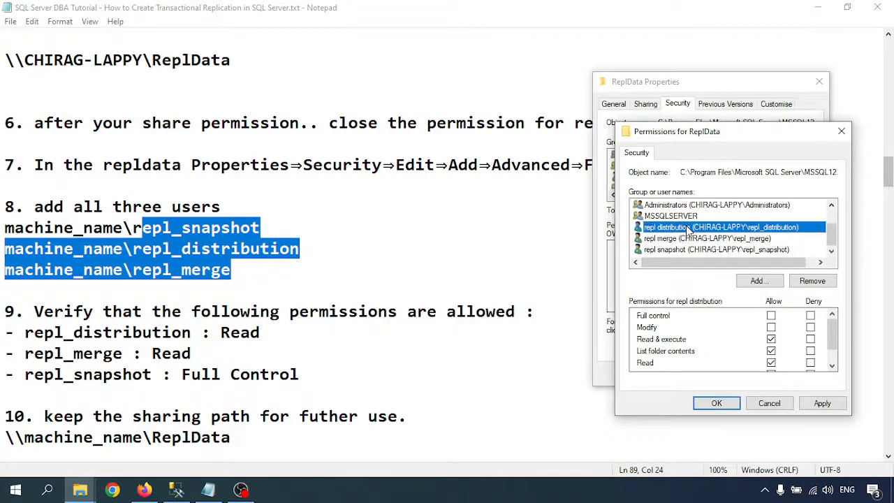
{"action": "left_click", "coordinate": [771, 339]}
{"action": "left_click", "coordinate": [770, 351]}
{"action": "scroll", "coordinate": [745, 346], "scroll_direction": "down", "scroll_amount": 1}
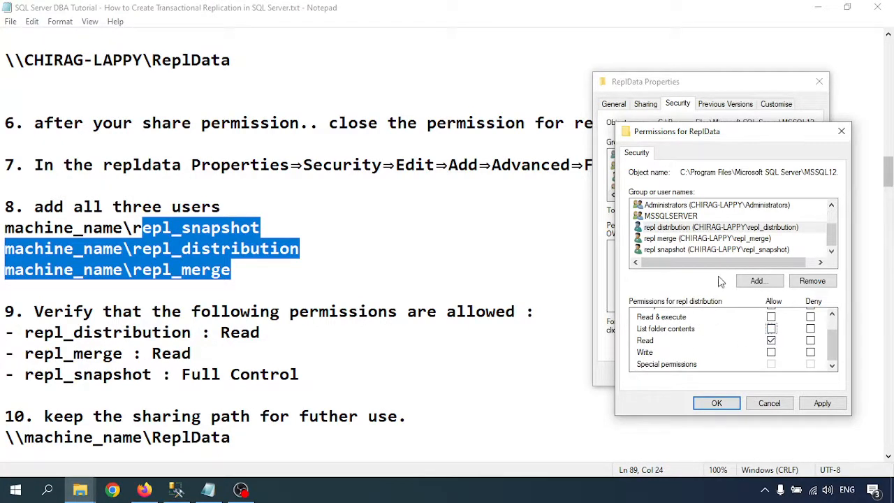
{"action": "left_click", "coordinate": [705, 238]}
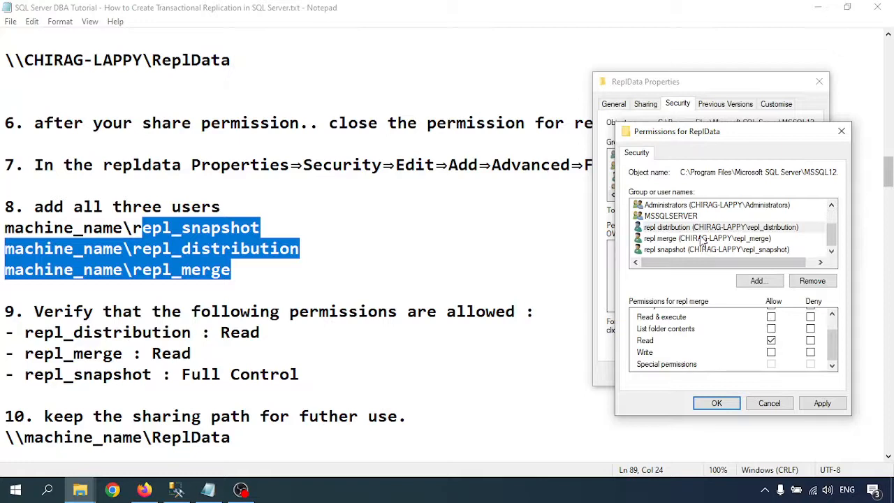
{"action": "scroll", "coordinate": [772, 328], "scroll_direction": "up", "scroll_amount": 2}
{"action": "left_click", "coordinate": [771, 338]}
{"action": "left_click", "coordinate": [771, 351]}
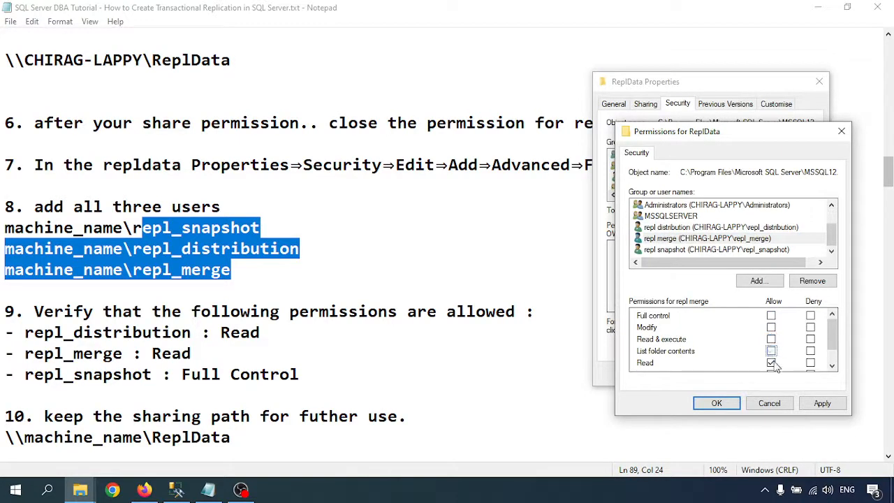
{"action": "scroll", "coordinate": [719, 344], "scroll_direction": "down", "scroll_amount": 1}
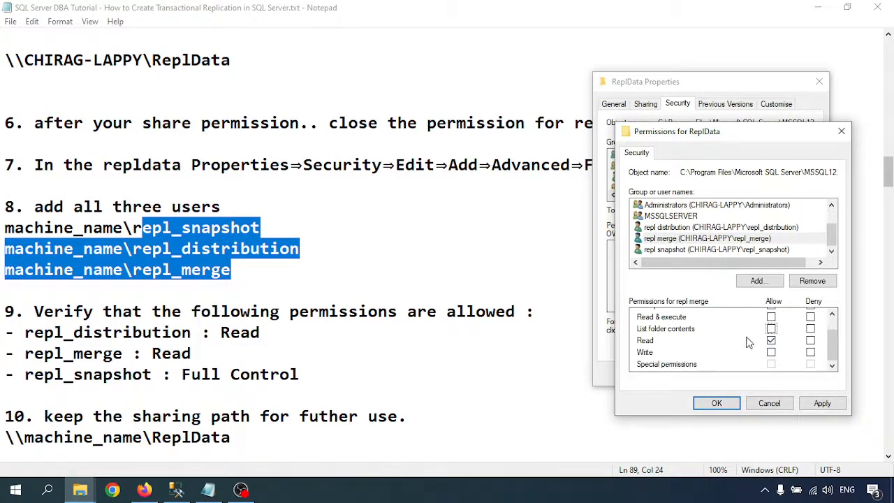
- Grant repl_snapshot Full control, apply, and close the permissions and Properties windows
{"action": "left_click", "coordinate": [695, 249]}
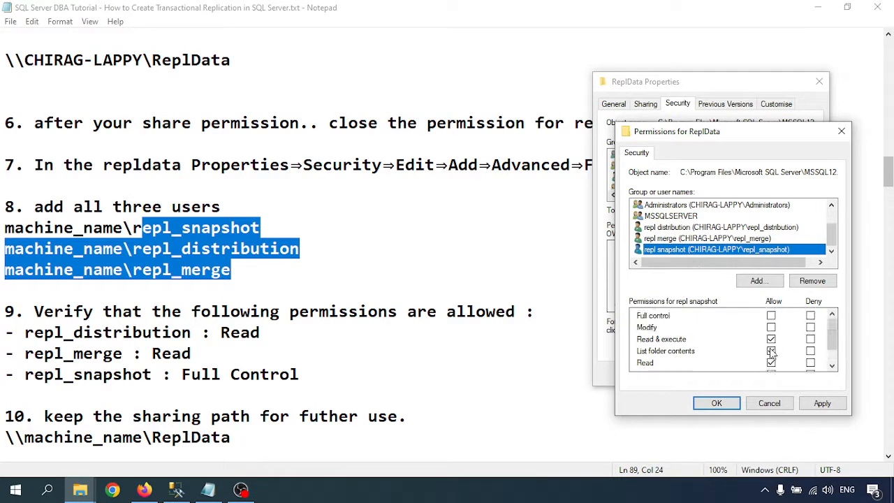
{"action": "left_click", "coordinate": [771, 315]}
{"action": "left_click", "coordinate": [821, 403]}
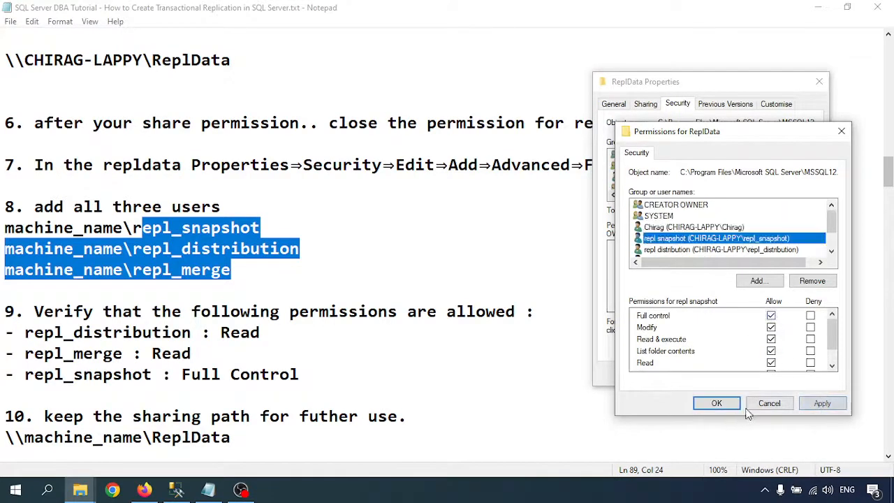
{"action": "left_click", "coordinate": [716, 403]}
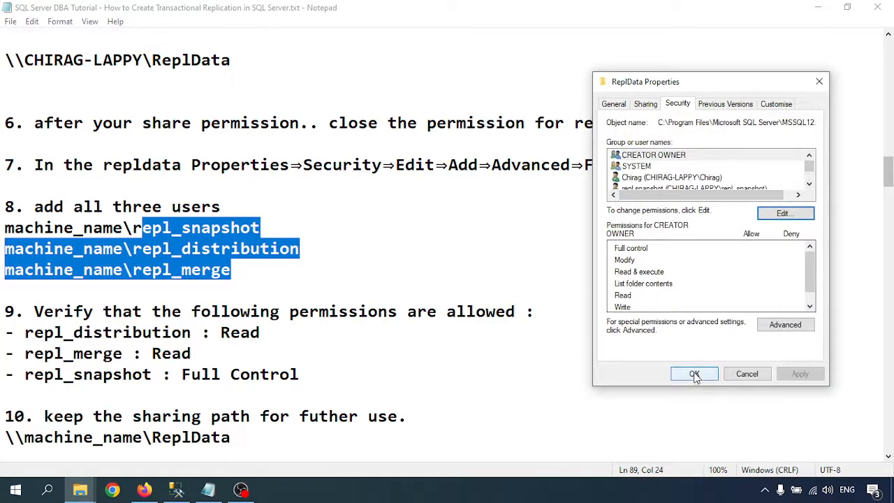
{"action": "left_click", "coordinate": [694, 374]}
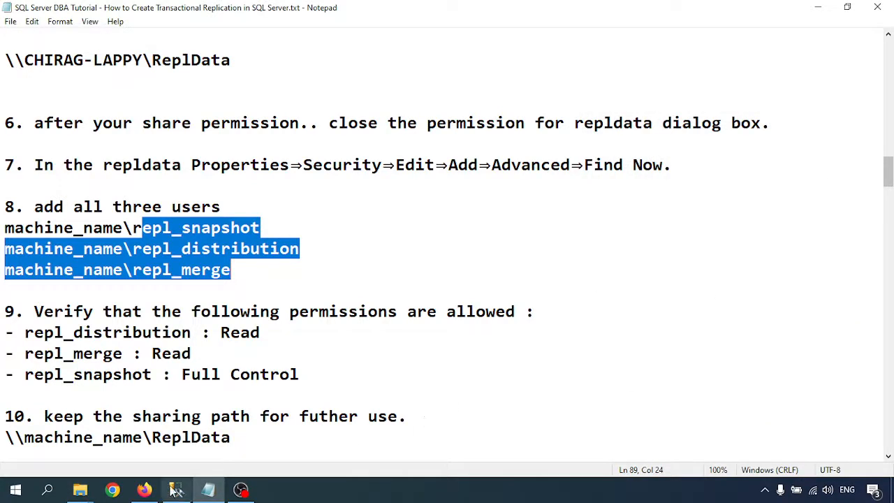
- Copy the real ReplData share path and paste it over the step 10 placeholder
{"action": "mouse_move", "coordinate": [80, 493]}
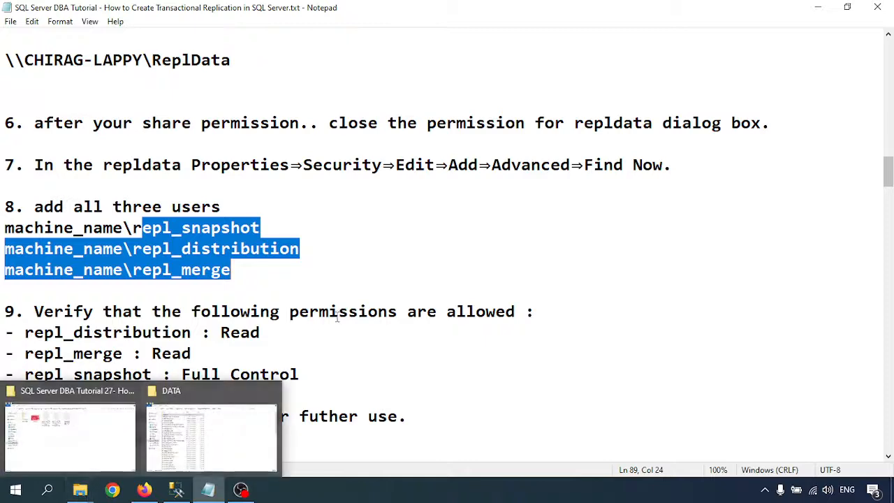
{"action": "left_click", "coordinate": [350, 293]}
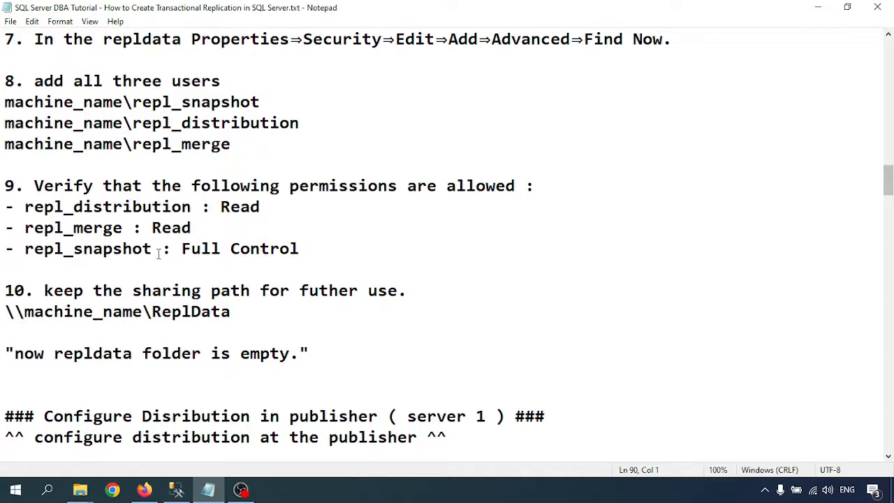
{"action": "scroll", "coordinate": [159, 254], "scroll_direction": "up", "scroll_amount": 2}
{"action": "scroll", "coordinate": [130, 252], "scroll_direction": "down", "scroll_amount": 2}
{"action": "scroll", "coordinate": [114, 275], "scroll_direction": "down", "scroll_amount": 2}
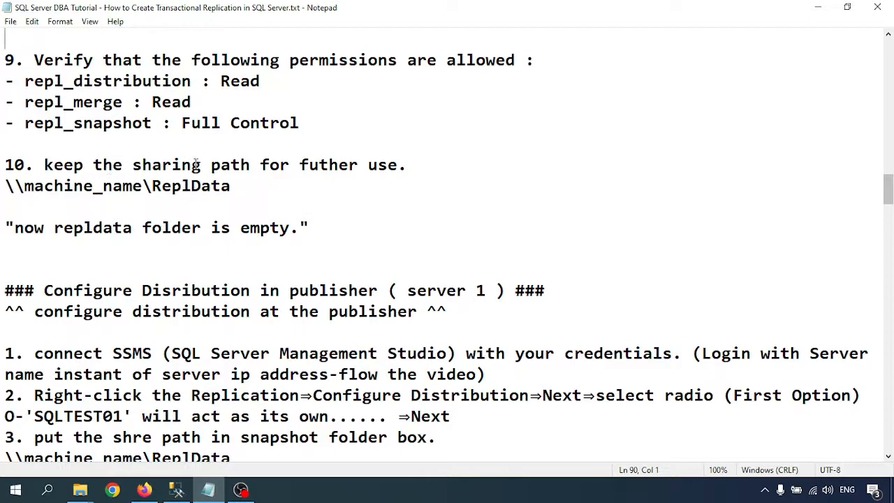
{"action": "scroll", "coordinate": [202, 175], "scroll_direction": "up", "scroll_amount": 7}
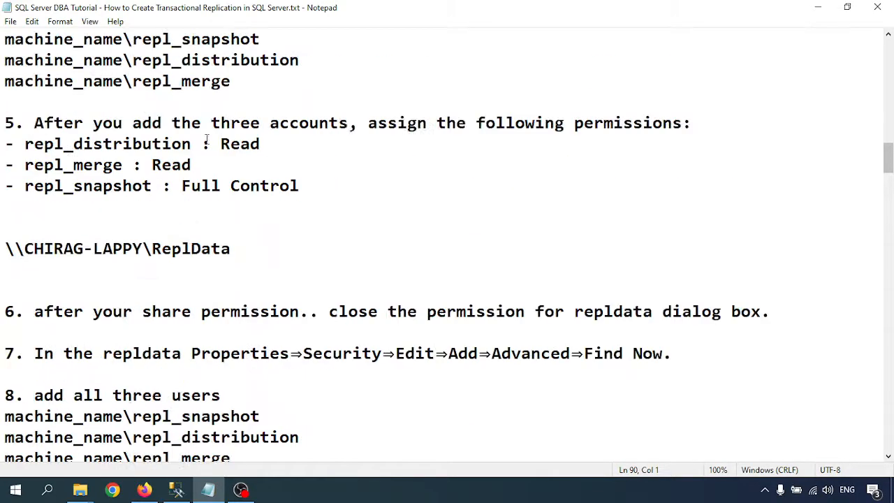
{"action": "mouse_move", "coordinate": [239, 259]}
{"action": "left_mouse_down"}
{"action": "mouse_move", "coordinate": [54, 252]}
{"action": "mouse_move", "coordinate": [3, 261]}
{"action": "mouse_move", "coordinate": [6, 248]}
{"action": "mouse_move", "coordinate": [252, 250]}
{"action": "left_mouse_up"}
{"action": "key", "text": "ctrl+c"}
{"action": "scroll", "coordinate": [241, 253], "scroll_direction": "down", "scroll_amount": 5}
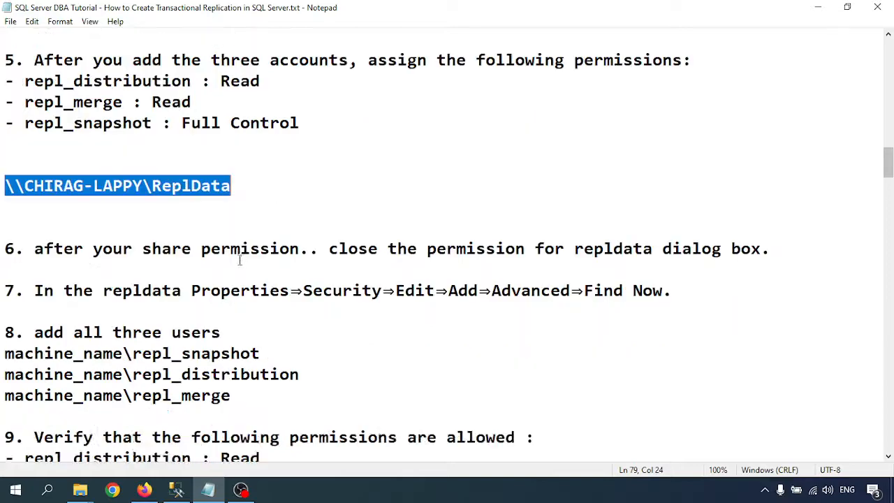
{"action": "left_click_drag", "start_coordinate": [11, 253], "coordinate": [249, 252]}
{"action": "key", "text": "ctrl+v"}
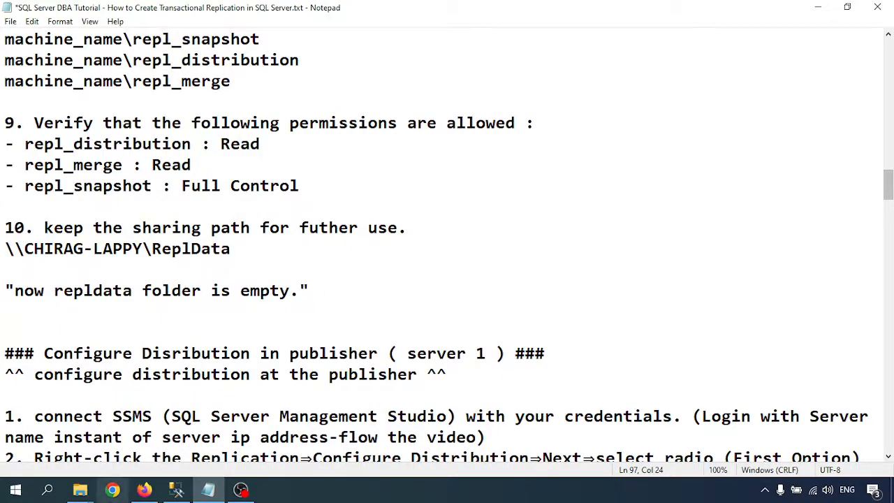
{"action": "mouse_move", "coordinate": [79, 489]}
{"action": "left_click", "coordinate": [175, 439]}
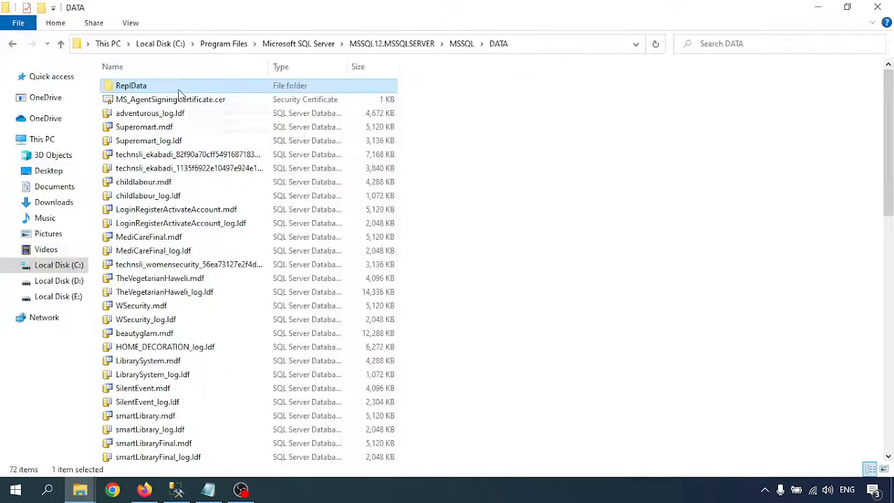
{"action": "double_click", "coordinate": [179, 89]}
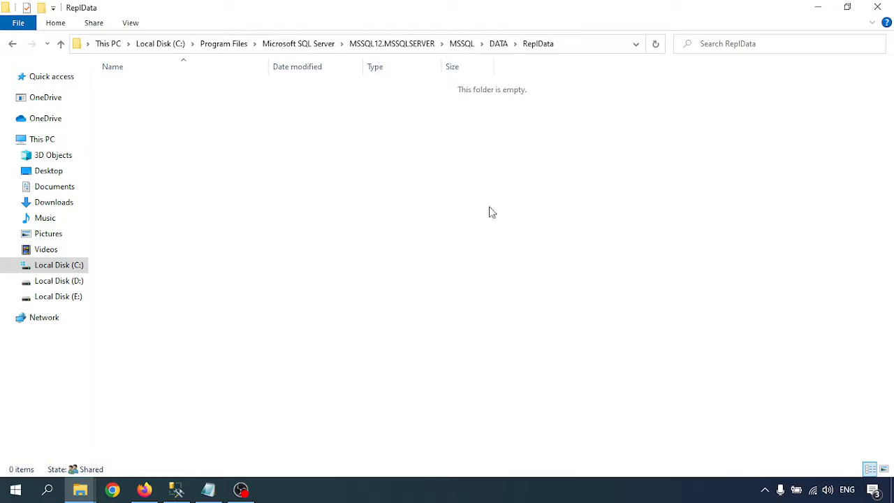
{"action": "left_click", "coordinate": [815, 7]}
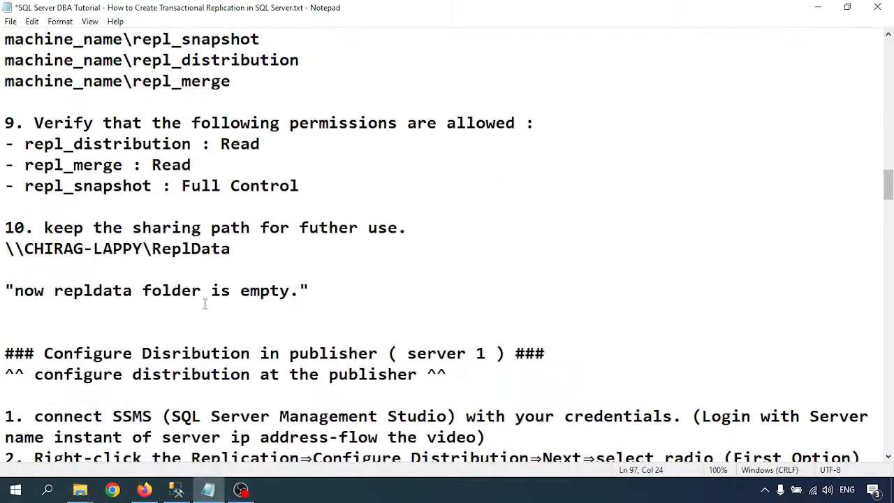
{"action": "scroll", "coordinate": [205, 304], "scroll_direction": "down", "scroll_amount": 3}
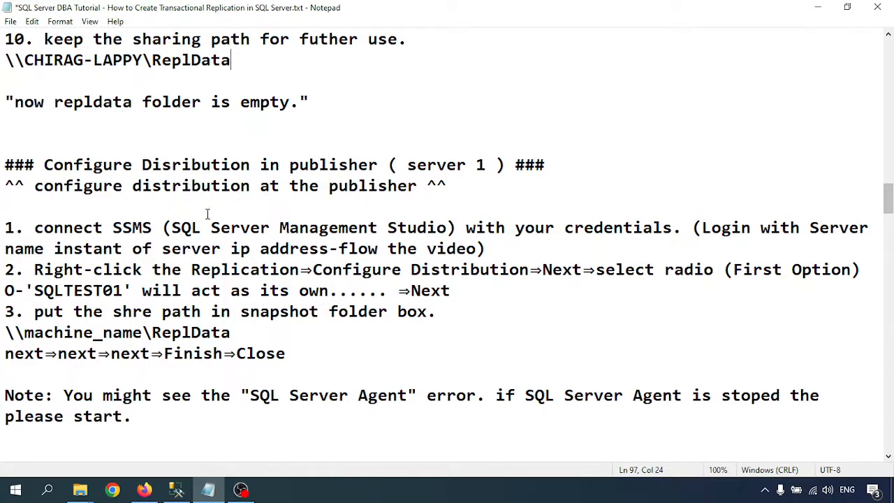
{"action": "scroll", "coordinate": [358, 253], "scroll_direction": "down", "scroll_amount": 1}
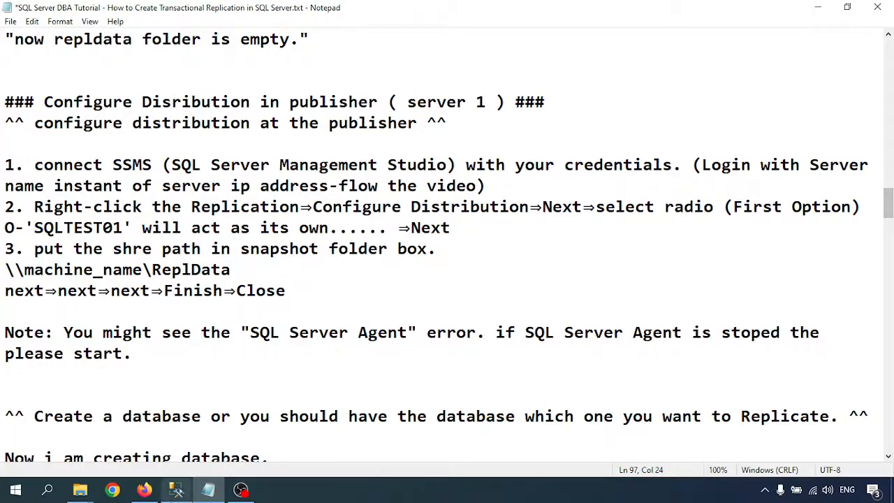
{"action": "left_click", "coordinate": [176, 489]}
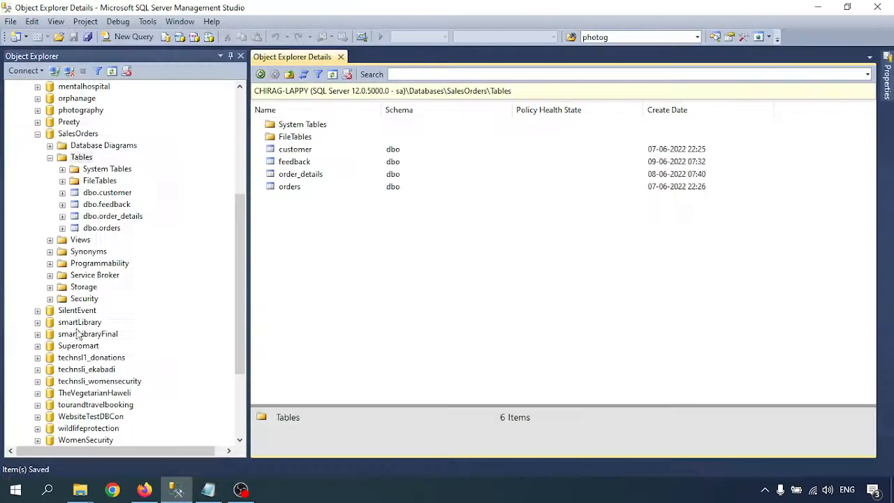
- Collapse SalesOrders and Databases, expand Replication, and choose Configure Distribution
{"action": "left_click", "coordinate": [37, 134]}
{"action": "scroll", "coordinate": [43, 258], "scroll_direction": "up", "scroll_amount": 3}
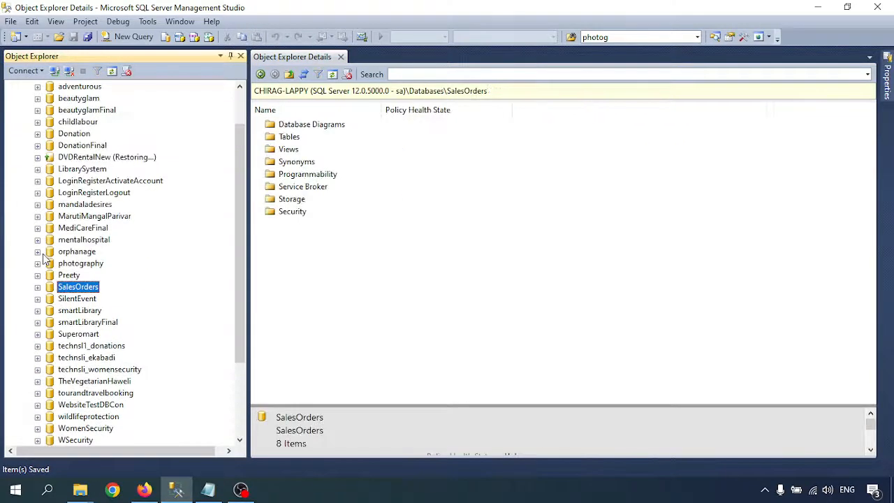
{"action": "scroll", "coordinate": [43, 258], "scroll_direction": "down", "scroll_amount": 3}
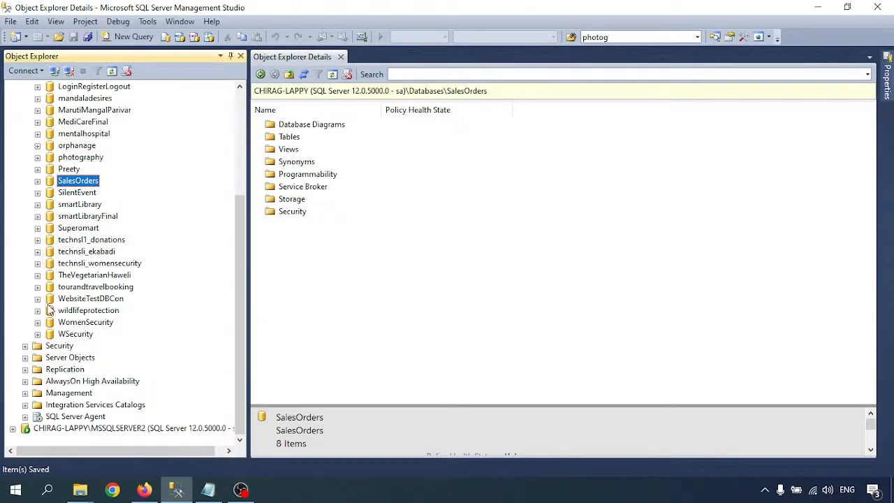
{"action": "scroll", "coordinate": [44, 257], "scroll_direction": "up", "scroll_amount": 5}
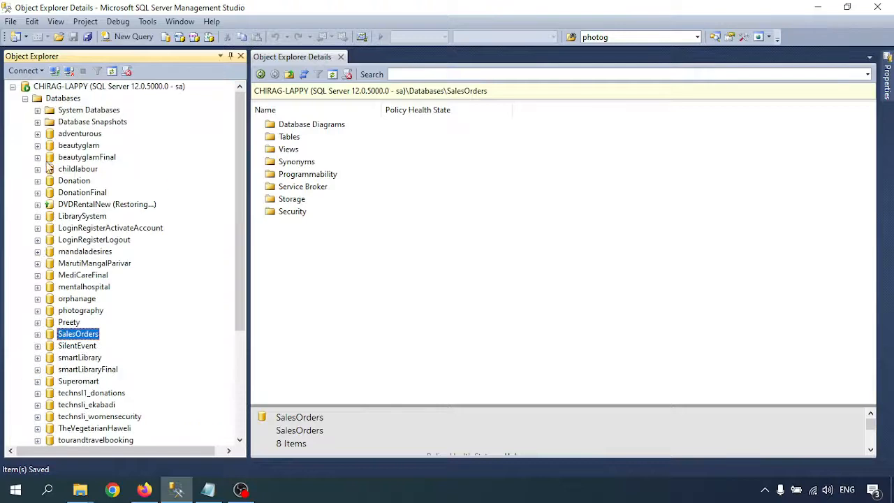
{"action": "left_click", "coordinate": [25, 98]}
{"action": "left_click", "coordinate": [26, 135]}
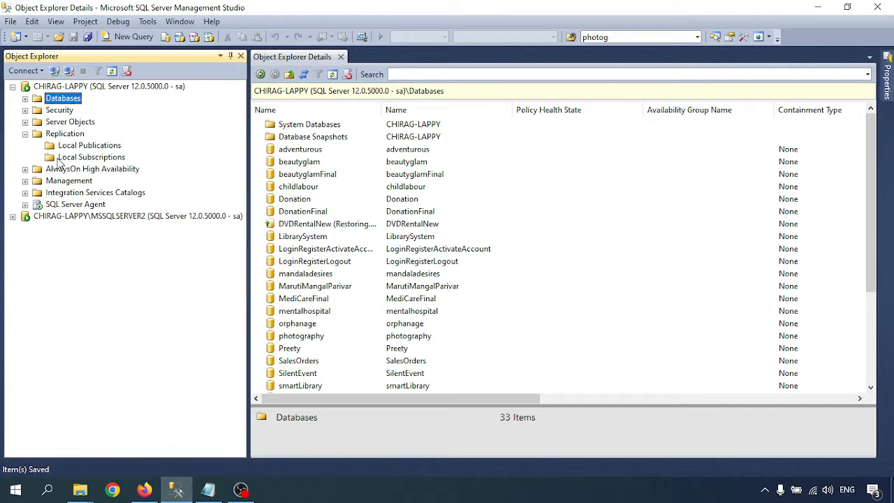
{"action": "right_click", "coordinate": [59, 134]}
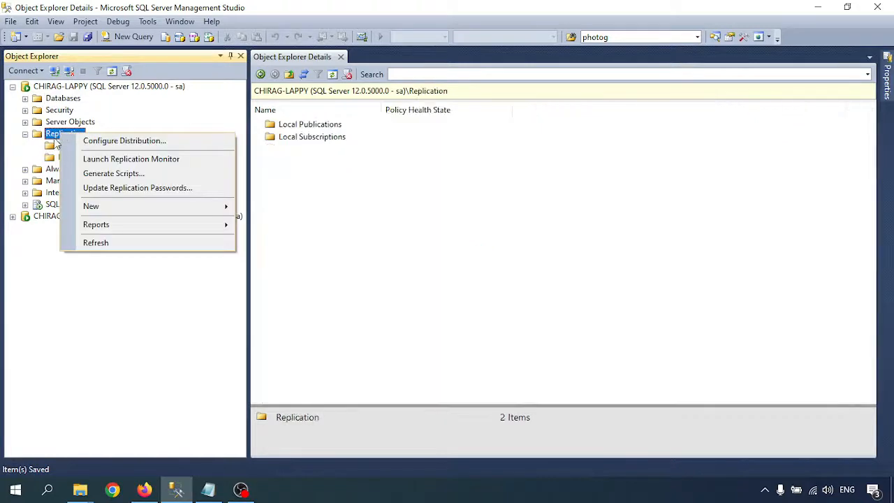
{"action": "left_click", "coordinate": [112, 142]}
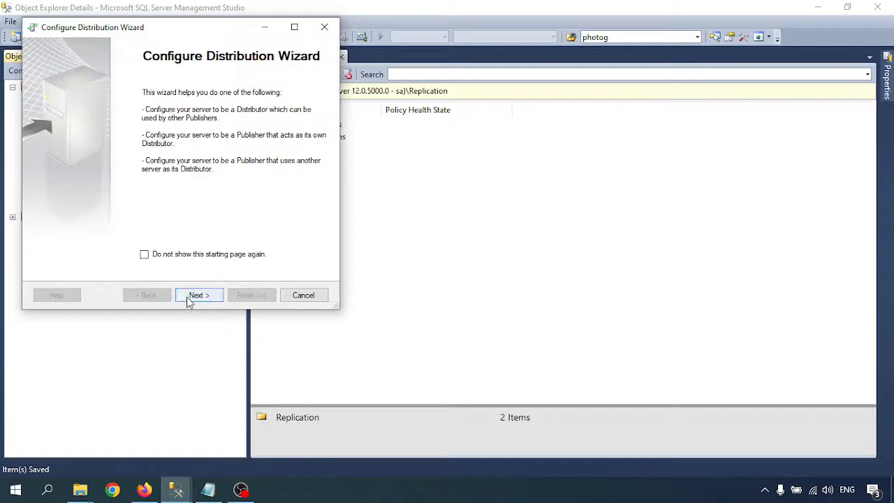
- Pass the welcome page, keeping this server as its own Distributor and SQL Server Agent auto-starting
{"action": "left_click", "coordinate": [198, 295]}
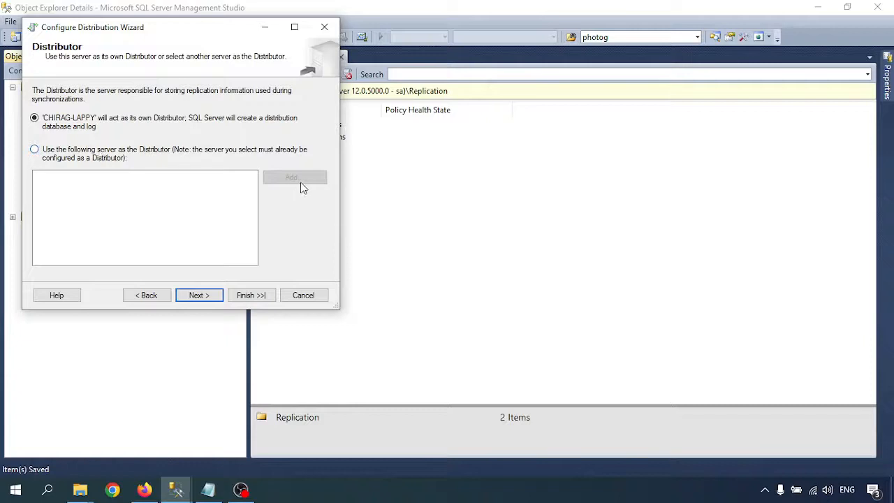
{"action": "left_click", "coordinate": [196, 295]}
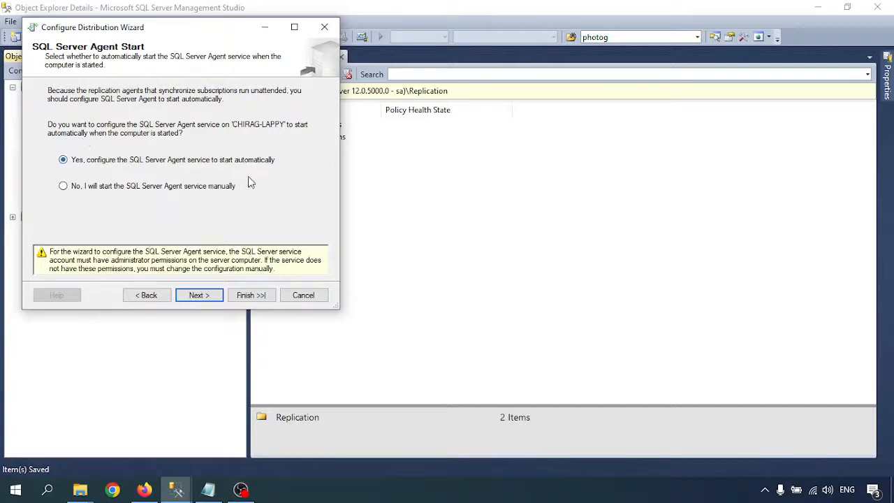
{"action": "left_click", "coordinate": [201, 296]}
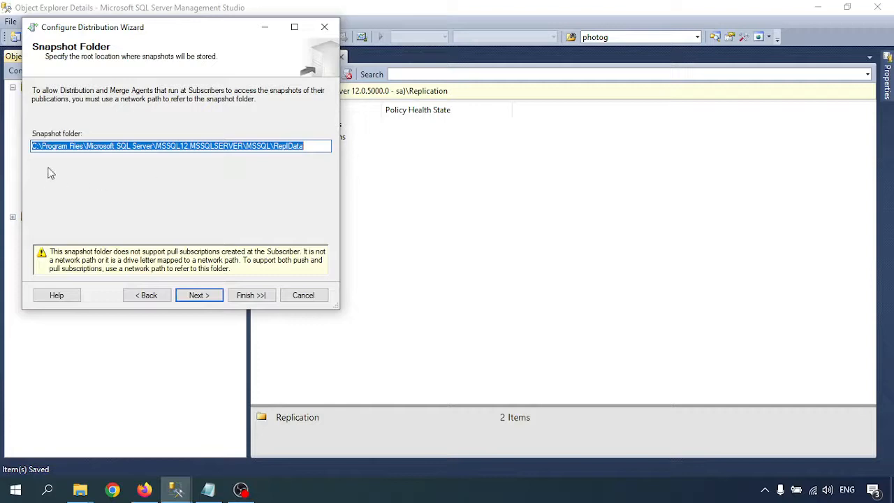
- Copy the shared ReplData network path from the notes
{"action": "left_click", "coordinate": [208, 490]}
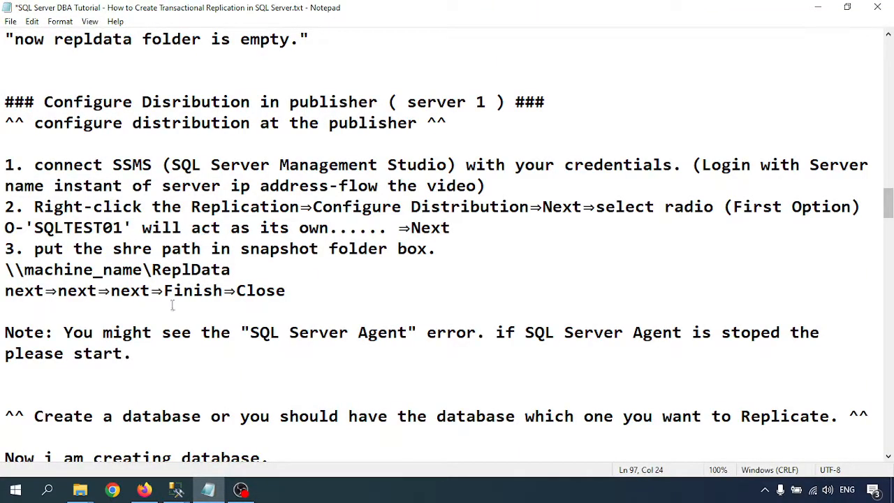
{"action": "scroll", "coordinate": [149, 303], "scroll_direction": "up", "scroll_amount": 5}
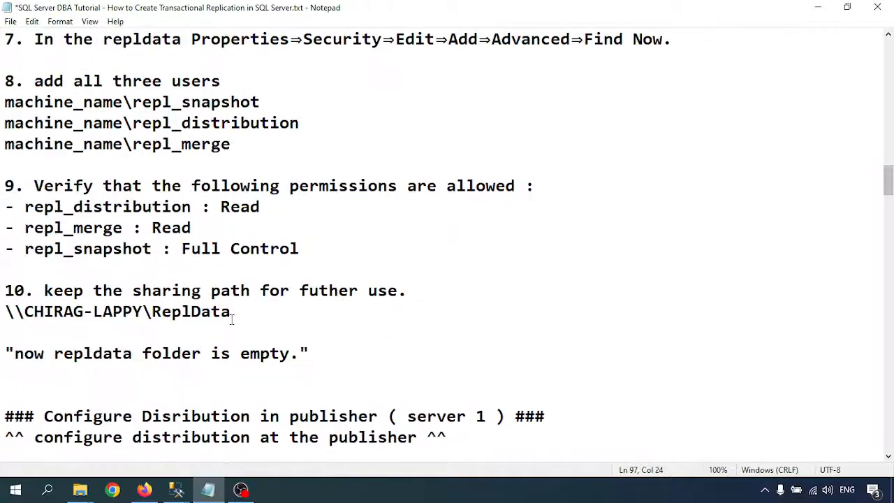
{"action": "left_click_drag", "start_coordinate": [233, 315], "coordinate": [2, 309]}
{"action": "key", "text": "ctrl+c"}
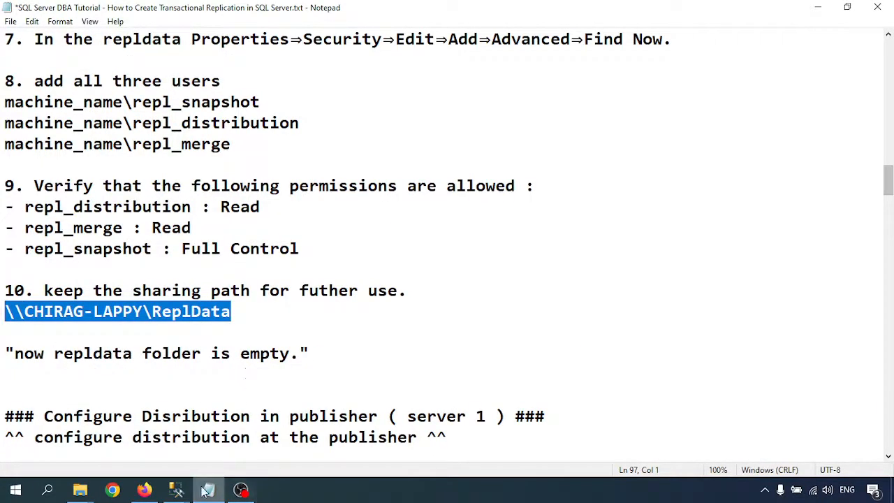
- Paste the share path into the wizard's Snapshot folder box and continue
{"action": "mouse_move", "coordinate": [176, 490]}
{"action": "left_click", "coordinate": [248, 429]}
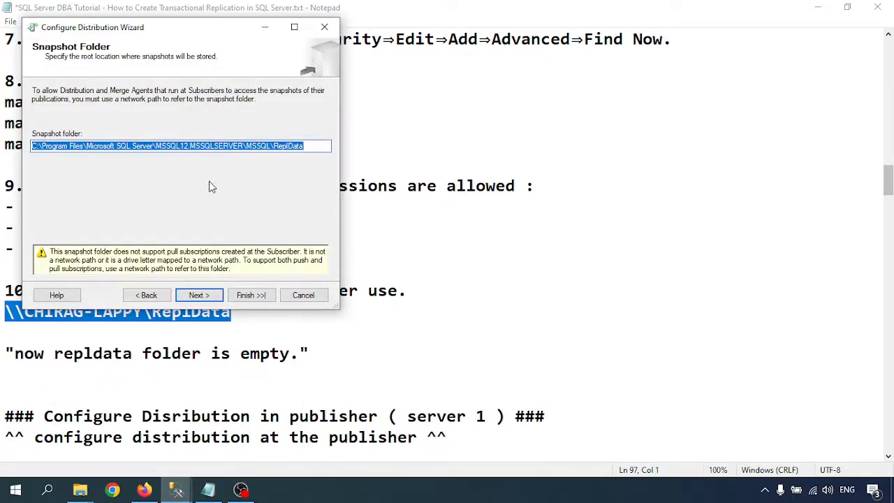
{"action": "left_click", "coordinate": [817, 7]}
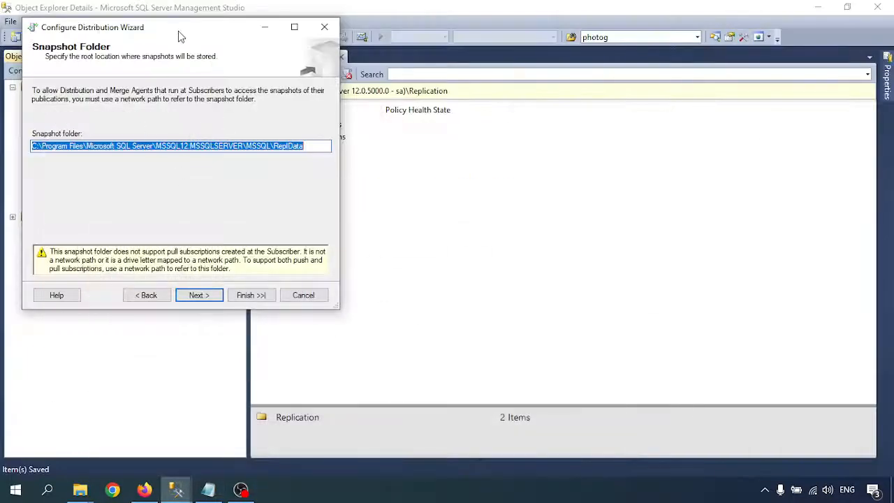
{"action": "left_click_drag", "start_coordinate": [178, 31], "coordinate": [437, 115]}
{"action": "key", "text": "ctrl+v"}
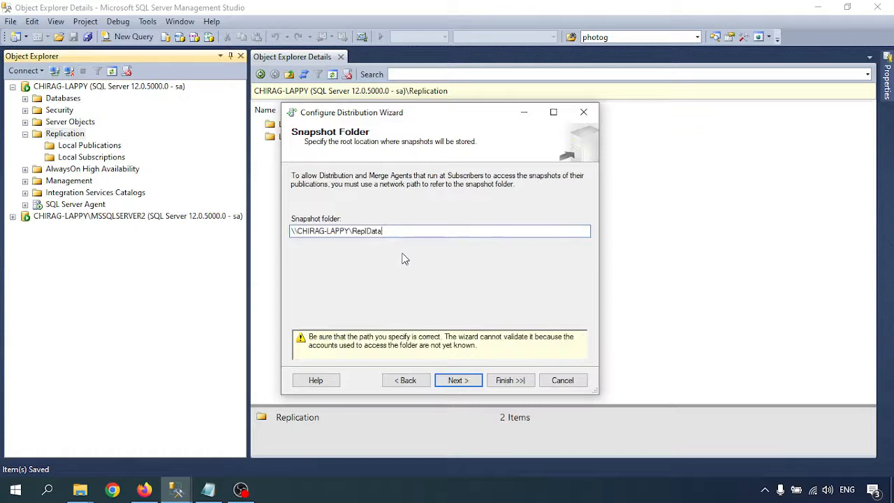
{"action": "left_click", "coordinate": [459, 381]}
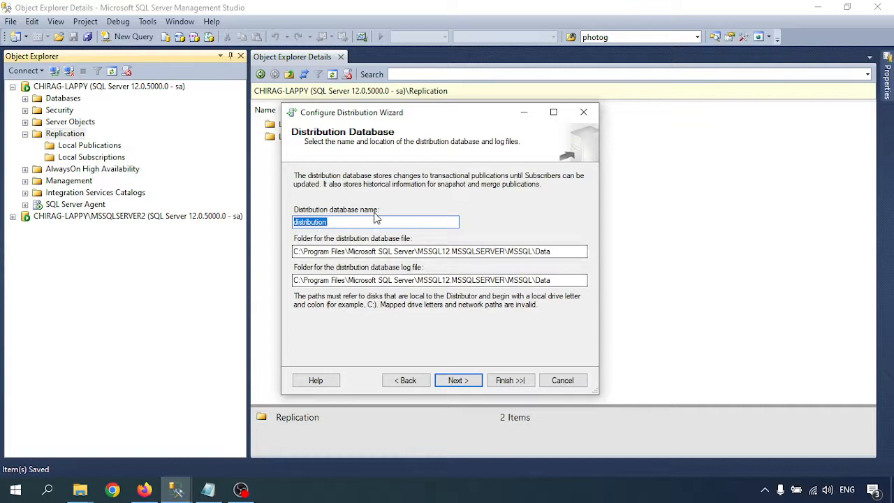
- Keep the default Data folder paths for the distribution database and log files
{"action": "left_click", "coordinate": [534, 252]}
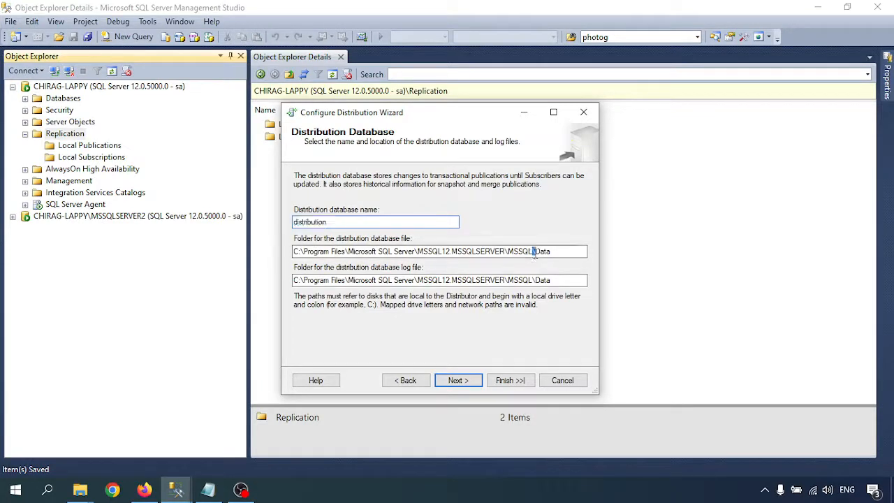
{"action": "left_click_drag", "start_coordinate": [534, 252], "coordinate": [555, 252]}
{"action": "left_click_drag", "start_coordinate": [518, 280], "coordinate": [553, 279]}
{"action": "left_click", "coordinate": [563, 280]}
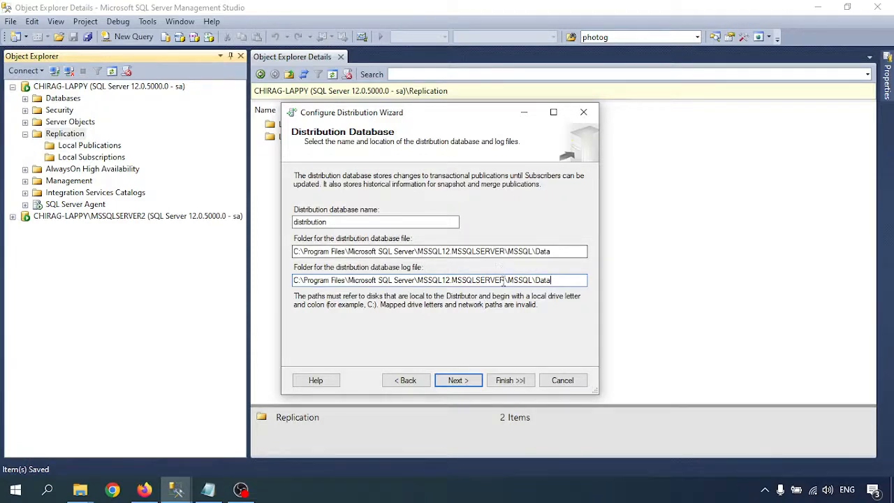
{"action": "left_click", "coordinate": [458, 382]}
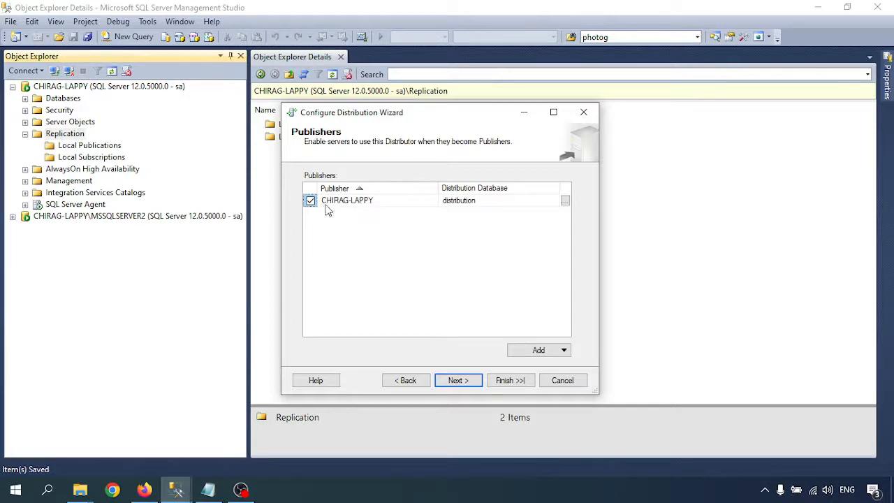
- Accept the default publisher and advance past Wizard Actions to the Complete the Wizard summary
{"action": "left_click", "coordinate": [353, 202]}
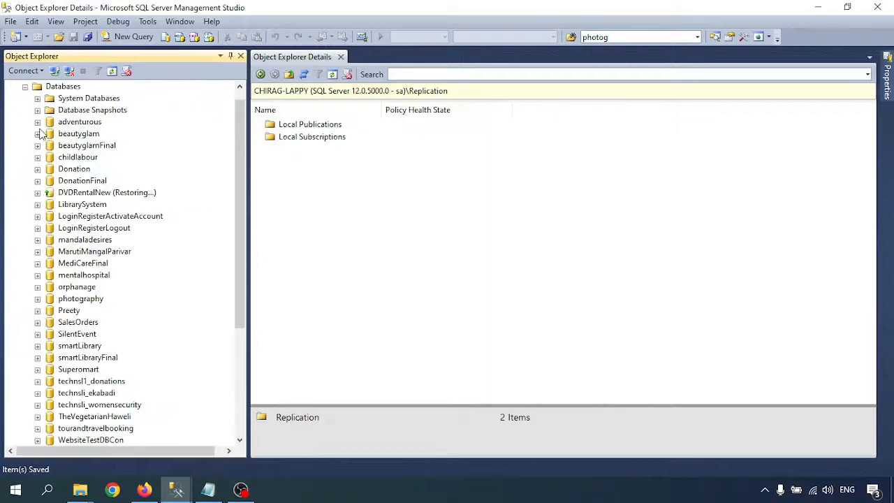
{"action": "left_click", "coordinate": [37, 99]}
{"action": "right_click", "coordinate": [81, 100]}
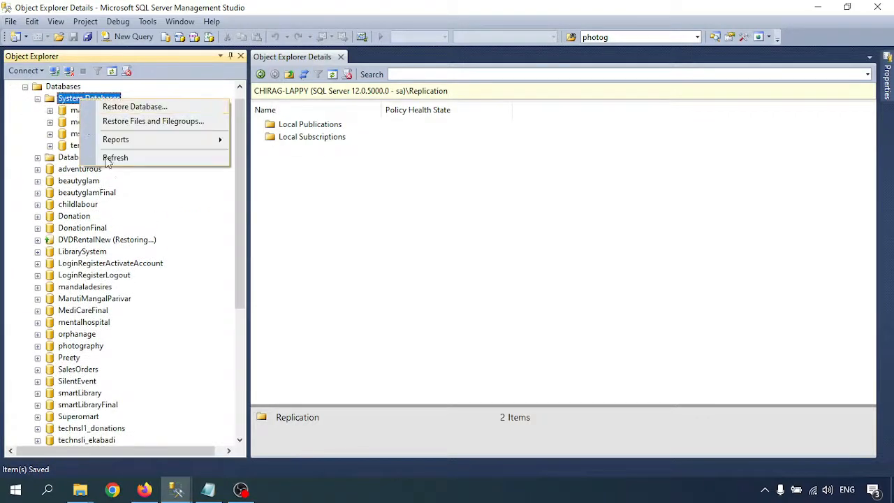
{"action": "left_click", "coordinate": [116, 157]}
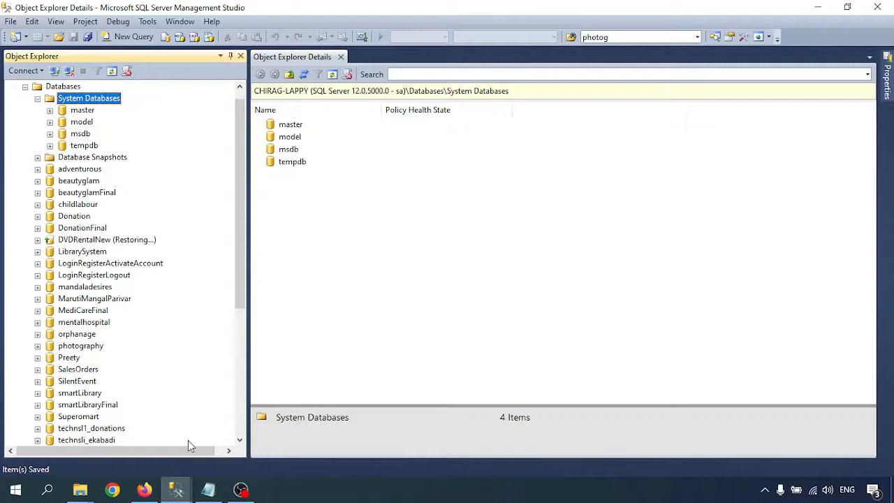
{"action": "left_click", "coordinate": [176, 490]}
{"action": "left_click", "coordinate": [254, 427]}
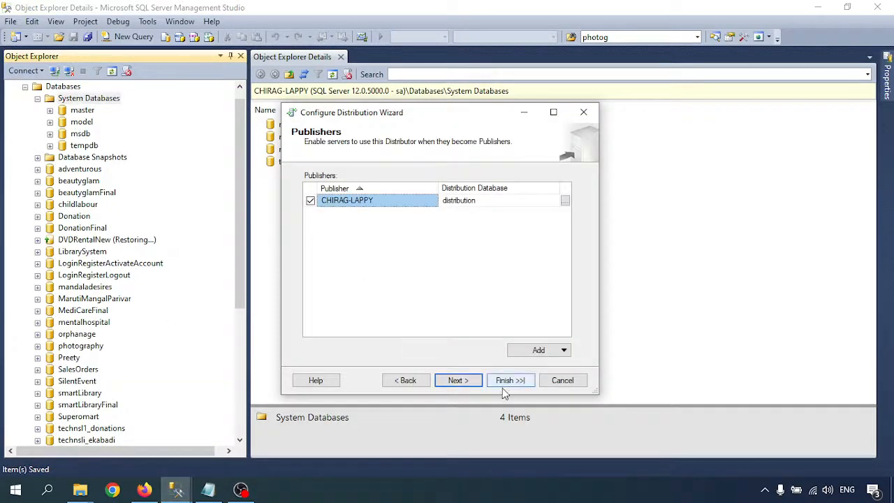
{"action": "left_click", "coordinate": [458, 380]}
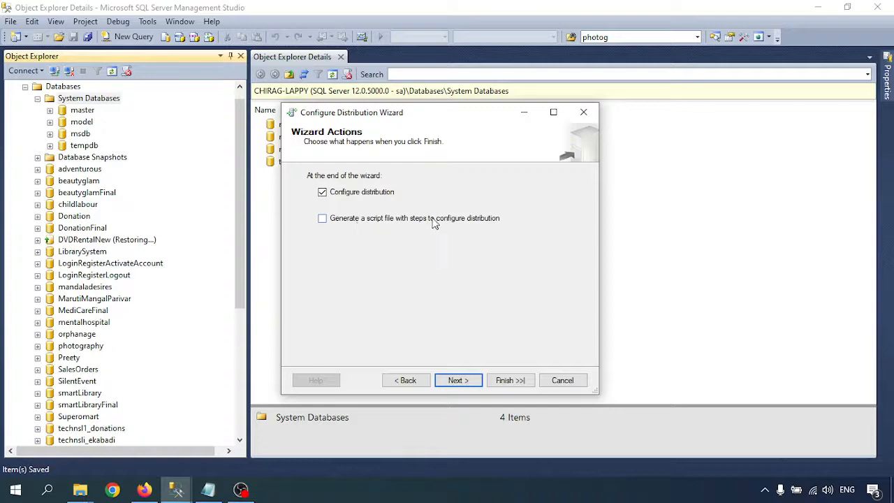
{"action": "left_click", "coordinate": [458, 380]}
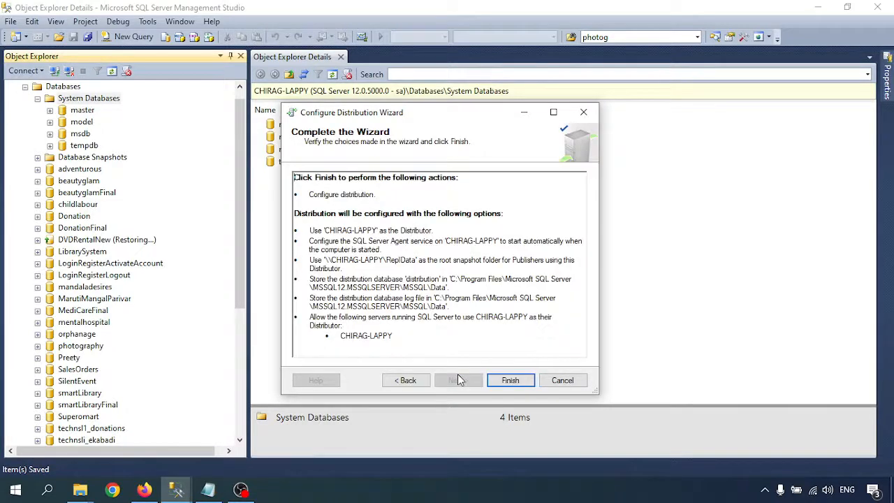
- Finish configuring distribution, review the SQL Server Agent error entry, and close the wizard
{"action": "left_click", "coordinate": [510, 380]}
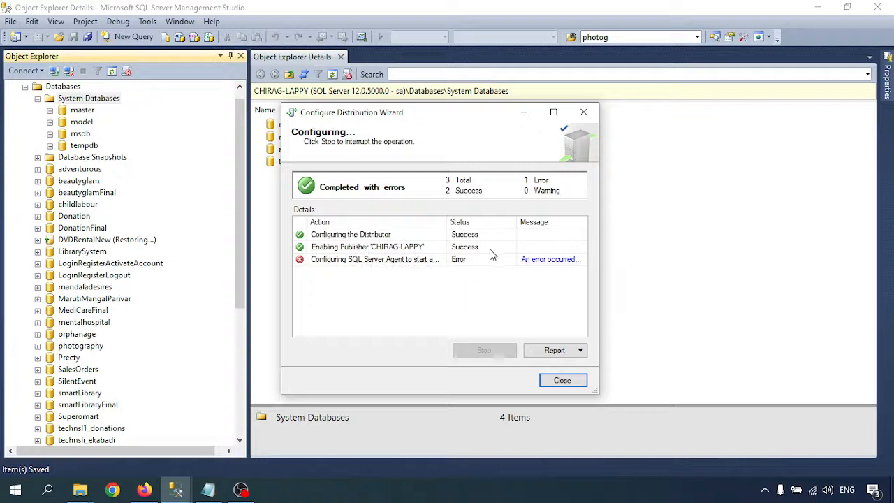
{"action": "left_click", "coordinate": [403, 262]}
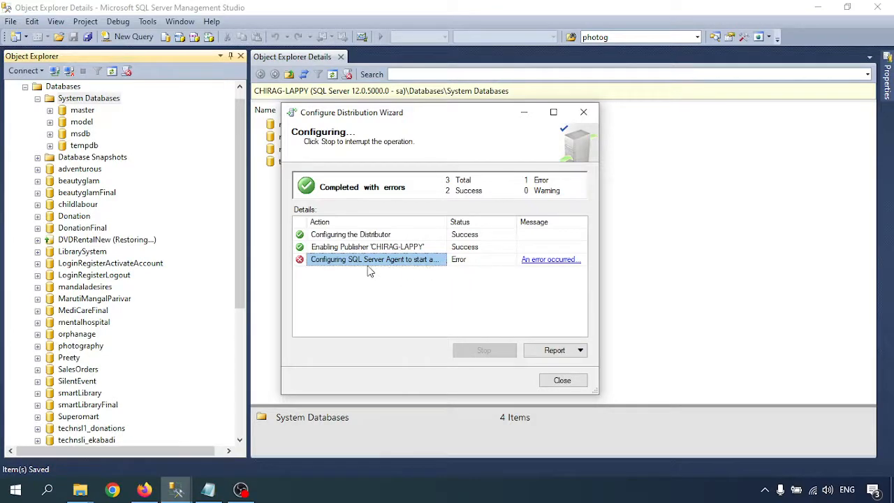
{"action": "scroll", "coordinate": [133, 319], "scroll_direction": "down", "scroll_amount": 6}
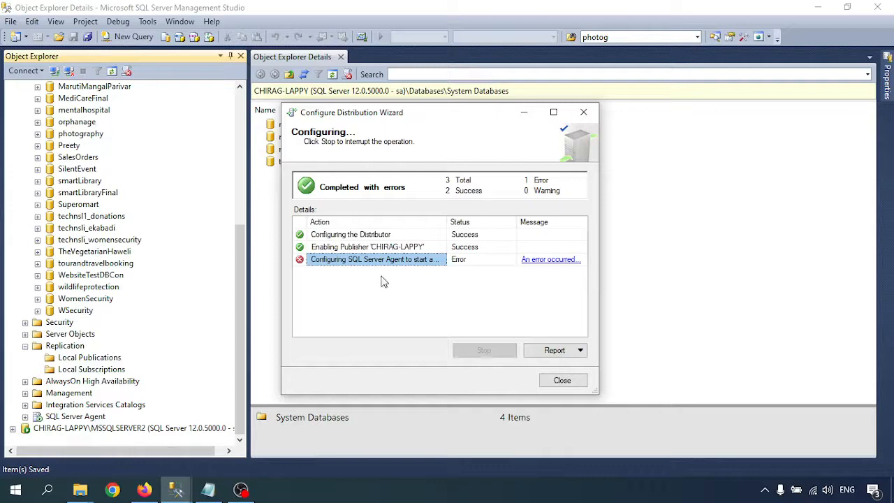
{"action": "left_click", "coordinate": [563, 380]}
- Refresh System Databases to reveal the new distribution database
{"action": "scroll", "coordinate": [115, 280], "scroll_direction": "up", "scroll_amount": 6}
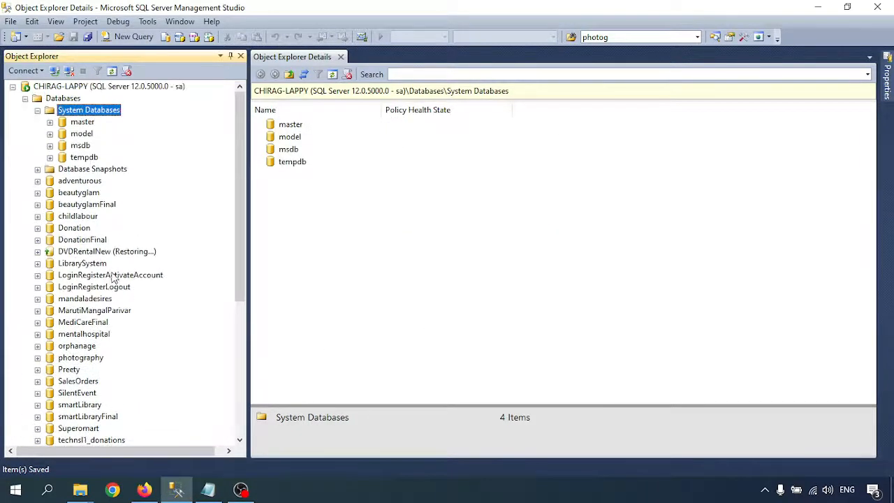
{"action": "right_click", "coordinate": [81, 111]}
{"action": "left_click", "coordinate": [112, 169]}
{"action": "left_click", "coordinate": [82, 123]}
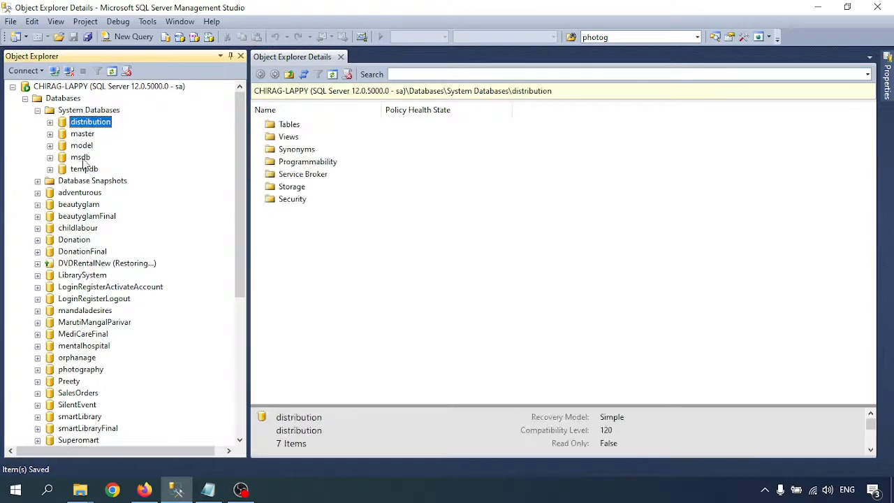
{"action": "left_click", "coordinate": [208, 489]}
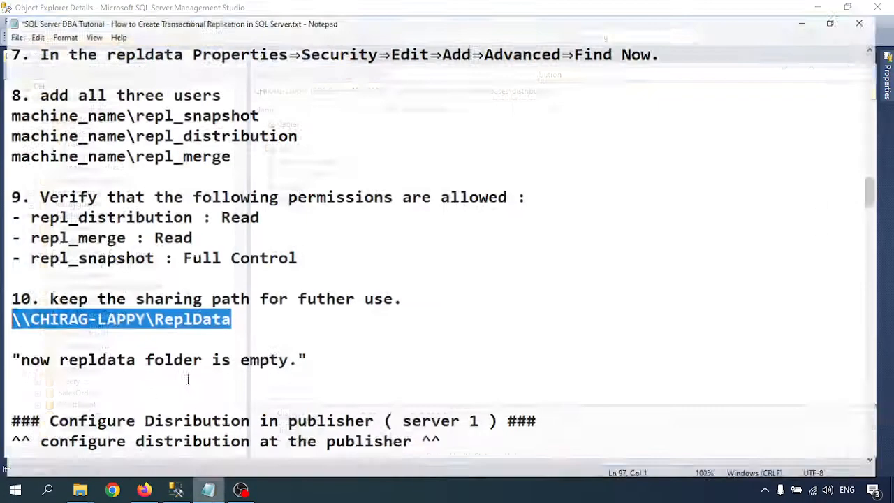
- Scroll to the tutorial's Note about the SQL Server Agent error and select it
{"action": "scroll", "coordinate": [220, 321], "scroll_direction": "down", "scroll_amount": 2}
{"action": "scroll", "coordinate": [220, 322], "scroll_direction": "down", "scroll_amount": 1}
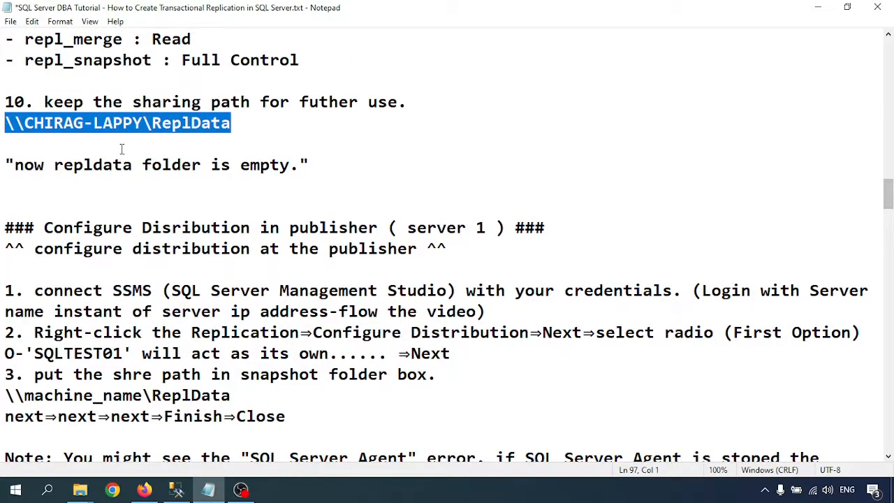
{"action": "scroll", "coordinate": [93, 258], "scroll_direction": "down", "scroll_amount": 4}
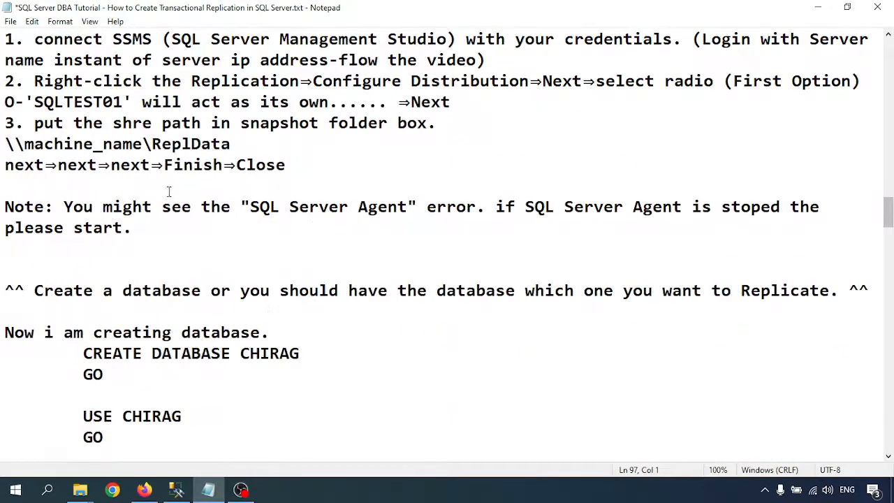
{"action": "scroll", "coordinate": [176, 203], "scroll_direction": "up", "scroll_amount": 1}
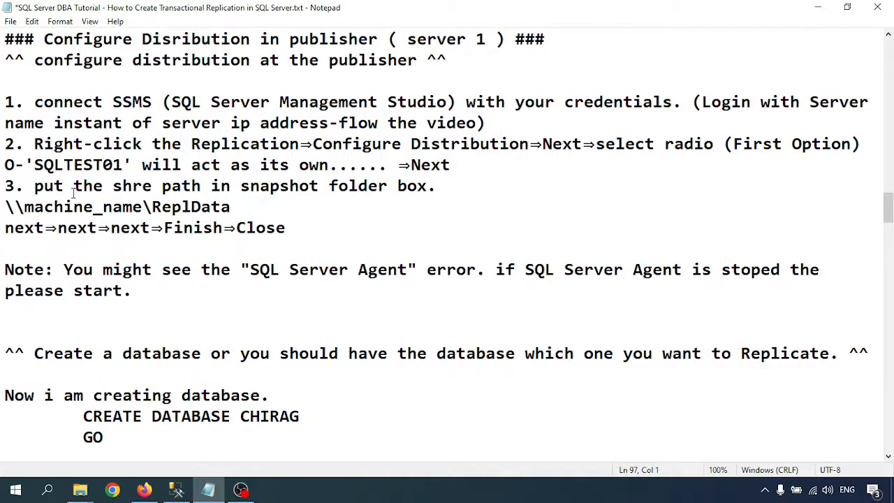
{"action": "left_click_drag", "start_coordinate": [32, 185], "coordinate": [211, 211]}
{"action": "left_click", "coordinate": [259, 211]}
{"action": "scroll", "coordinate": [108, 274], "scroll_direction": "down", "scroll_amount": 1}
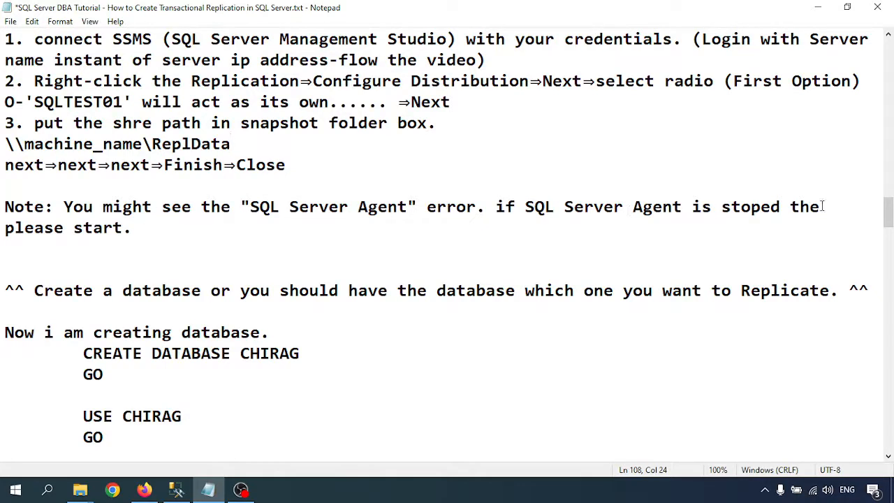
{"action": "left_click_drag", "start_coordinate": [138, 234], "coordinate": [4, 207]}
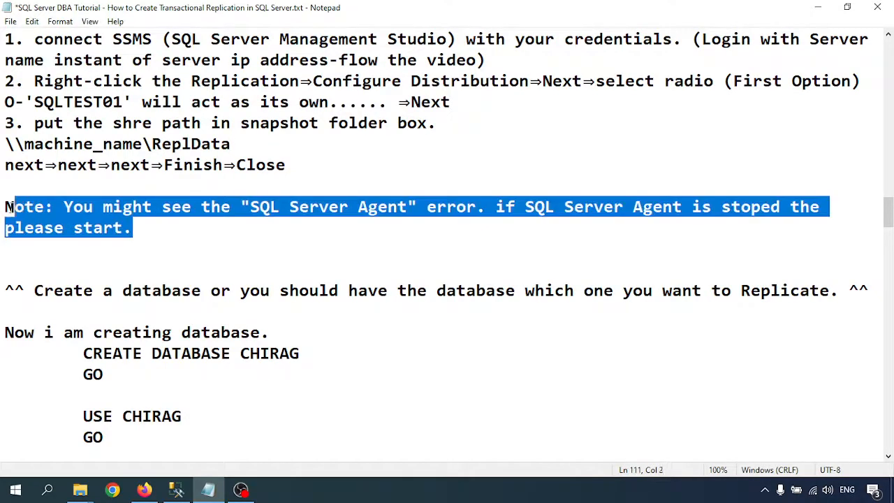
{"action": "scroll", "coordinate": [210, 240], "scroll_direction": "down", "scroll_amount": 2}
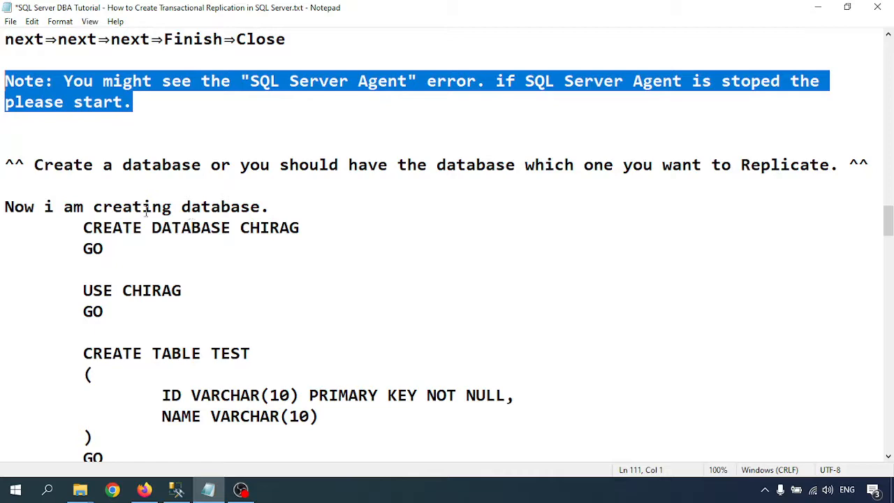
- Read the notes' Security step, highlighting the PUB database and the three repl_ account names
{"action": "scroll", "coordinate": [175, 231], "scroll_direction": "down", "scroll_amount": 7}
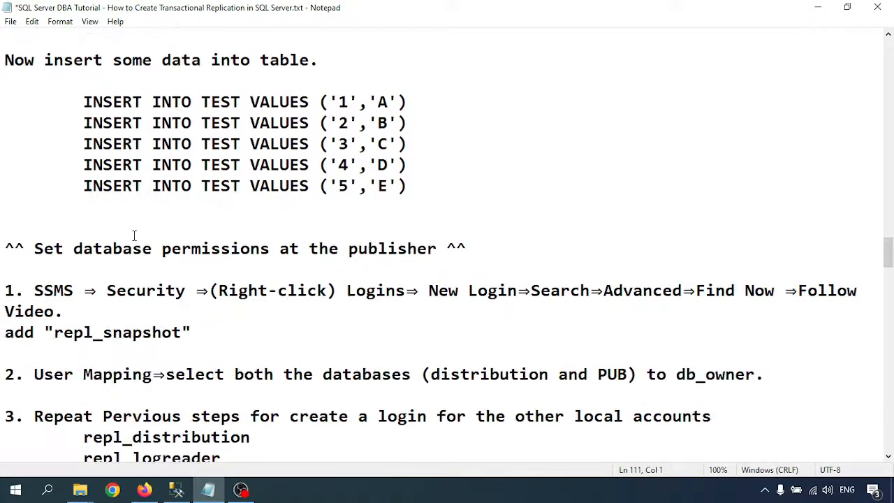
{"action": "scroll", "coordinate": [122, 255], "scroll_direction": "down", "scroll_amount": 2}
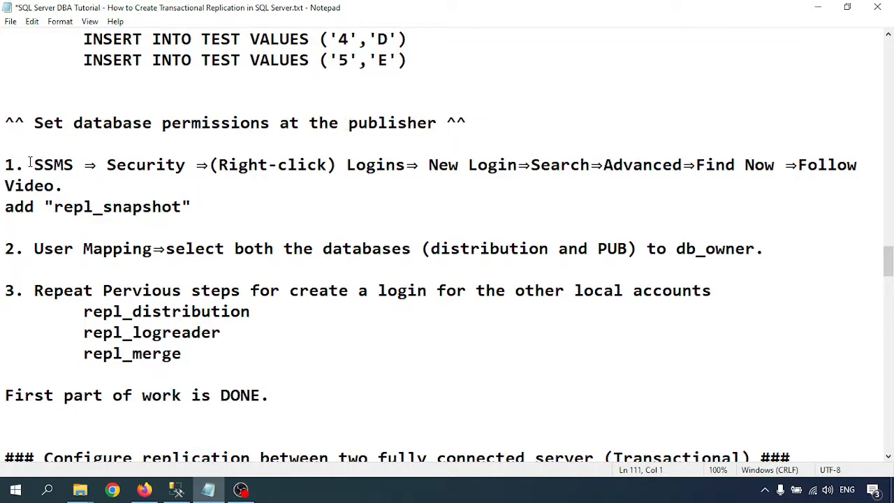
{"action": "left_click_drag", "start_coordinate": [30, 162], "coordinate": [196, 165]}
{"action": "left_click", "coordinate": [342, 166]}
{"action": "left_click_drag", "start_coordinate": [6, 186], "coordinate": [183, 207]}
{"action": "left_click", "coordinate": [59, 218]}
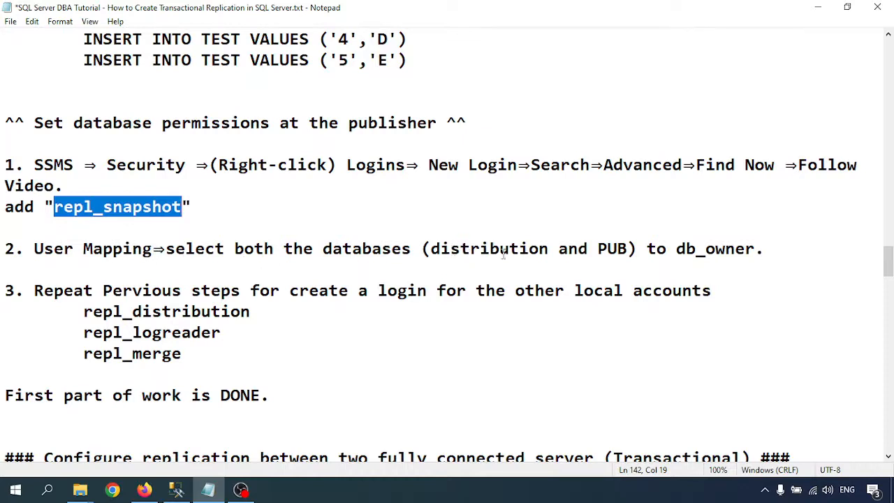
{"action": "left_click_drag", "start_coordinate": [598, 250], "coordinate": [633, 249]}
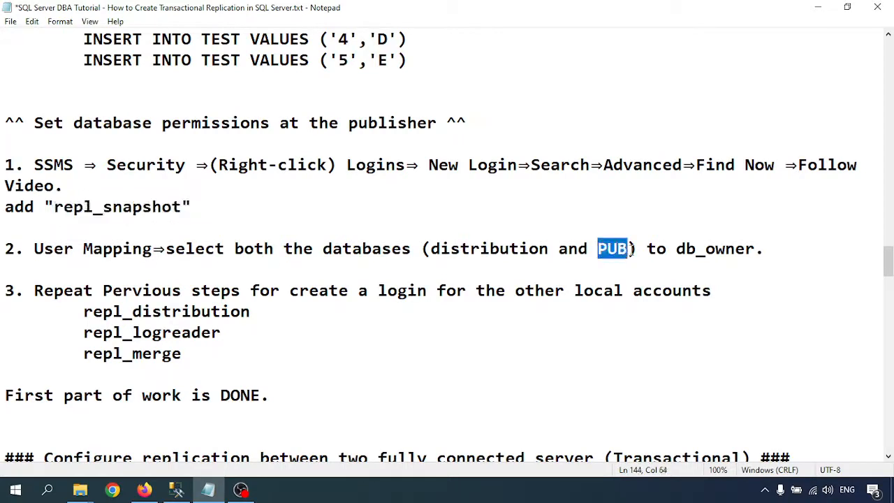
{"action": "left_click", "coordinate": [617, 253]}
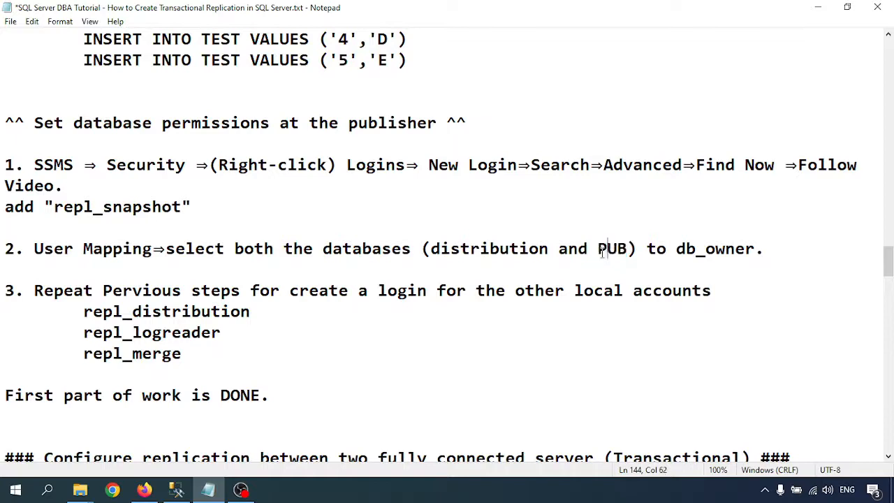
{"action": "left_click_drag", "start_coordinate": [598, 250], "coordinate": [755, 250]}
{"action": "left_click", "coordinate": [630, 254]}
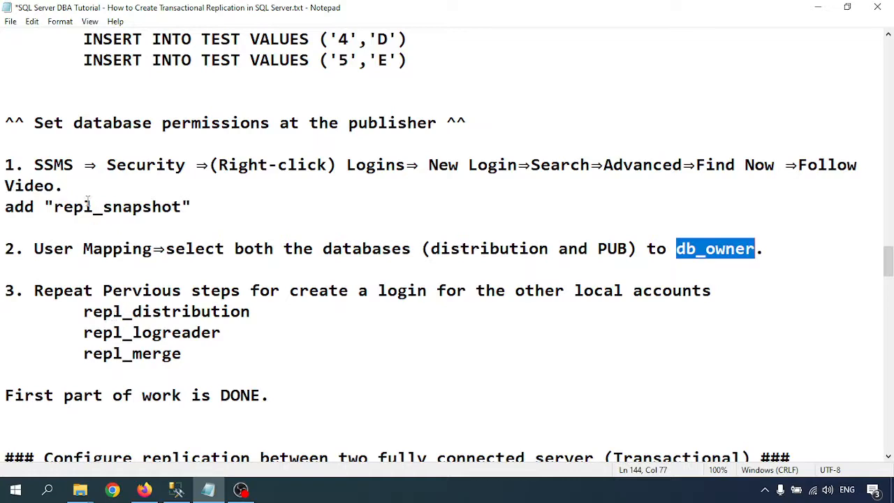
{"action": "left_click_drag", "start_coordinate": [83, 311], "coordinate": [199, 366]}
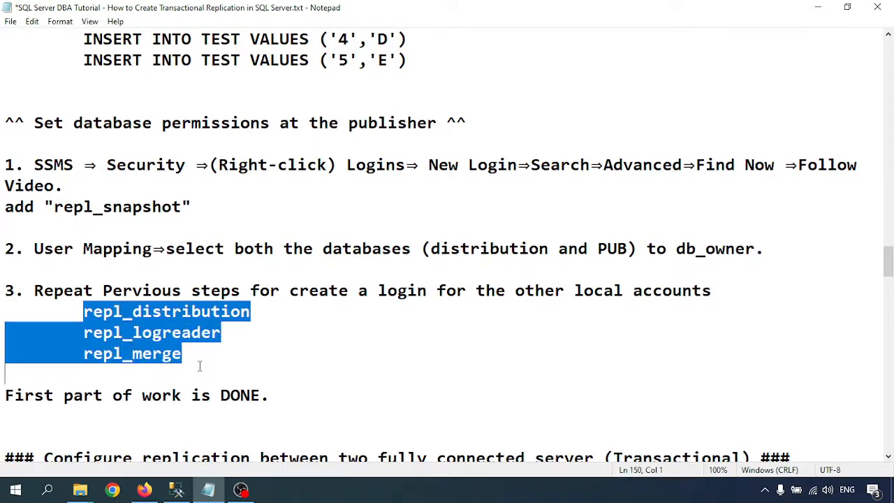
{"action": "left_click", "coordinate": [242, 352]}
- Collapse the database and Replication trees and start a new login under Security > Logins
{"action": "left_click", "coordinate": [180, 488]}
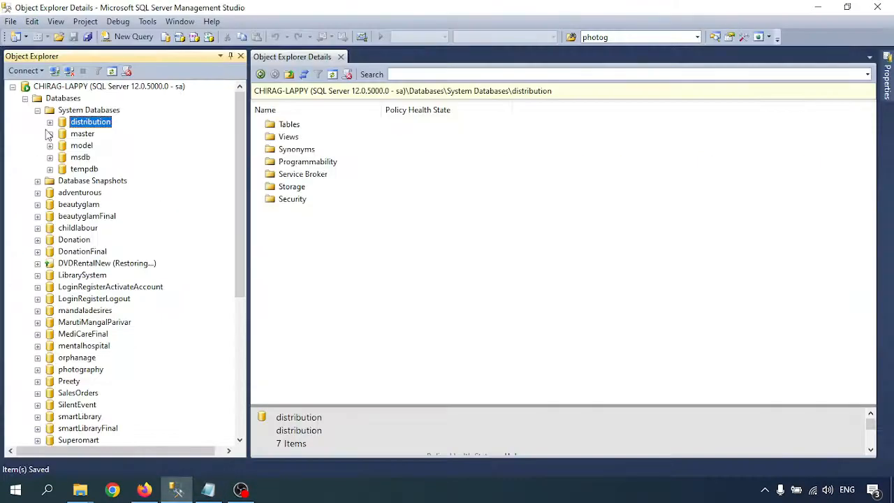
{"action": "left_click", "coordinate": [37, 110]}
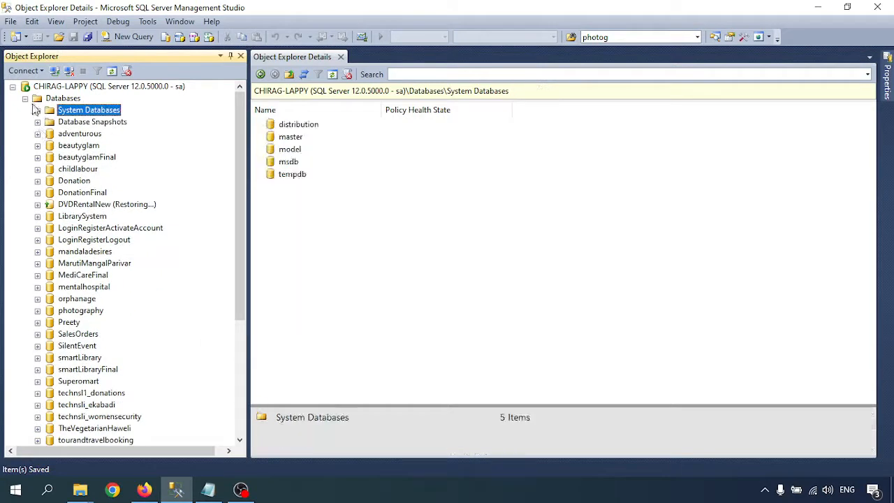
{"action": "left_click", "coordinate": [25, 99]}
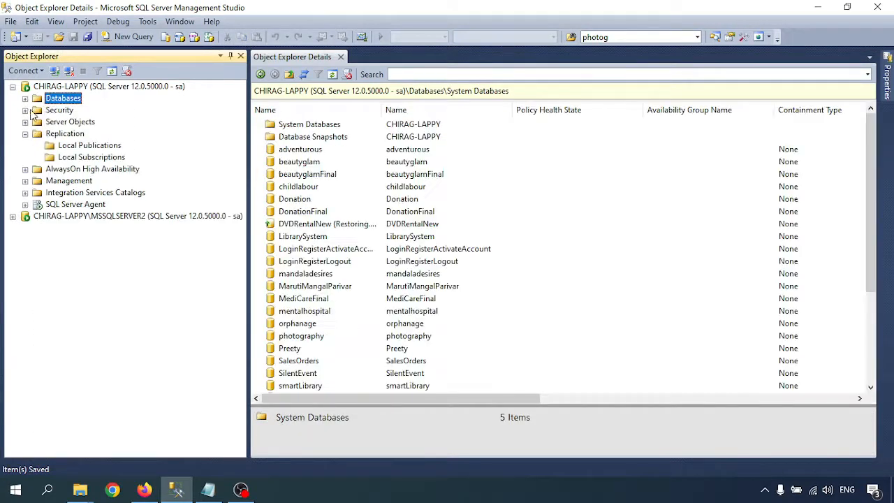
{"action": "left_click", "coordinate": [26, 134]}
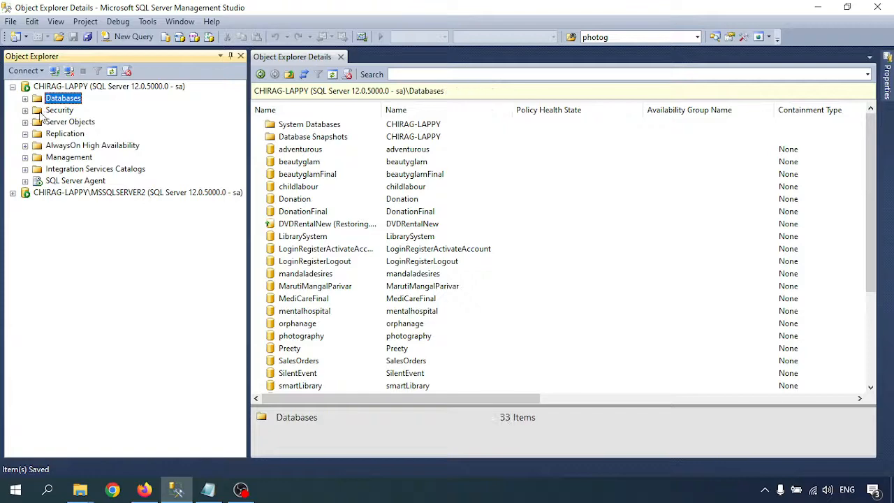
{"action": "left_click", "coordinate": [25, 110]}
{"action": "left_click", "coordinate": [38, 122]}
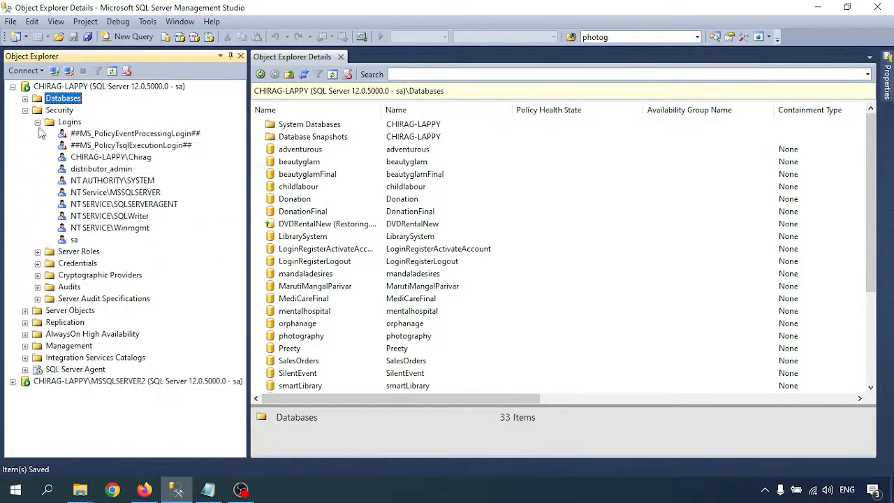
{"action": "left_click", "coordinate": [68, 123]}
{"action": "right_click", "coordinate": [67, 123]}
{"action": "left_click", "coordinate": [98, 129]}
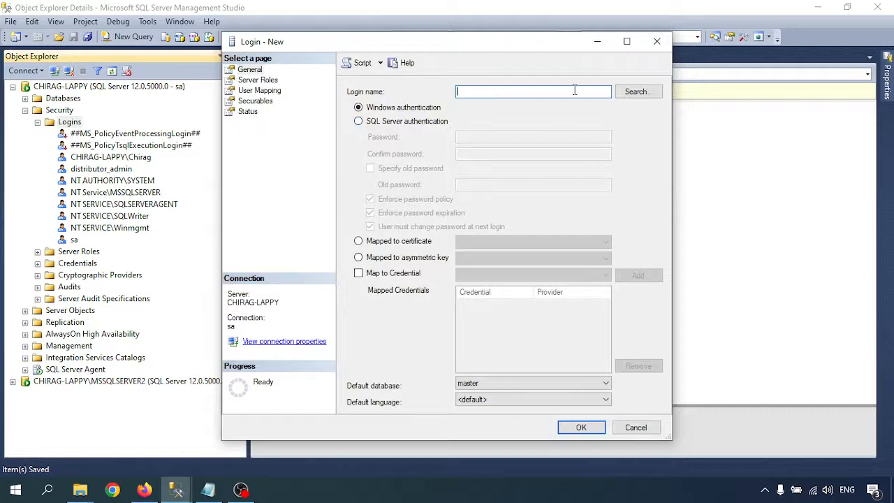
- Choose the local repl_distribution Windows account as the login name
{"action": "left_click", "coordinate": [635, 92]}
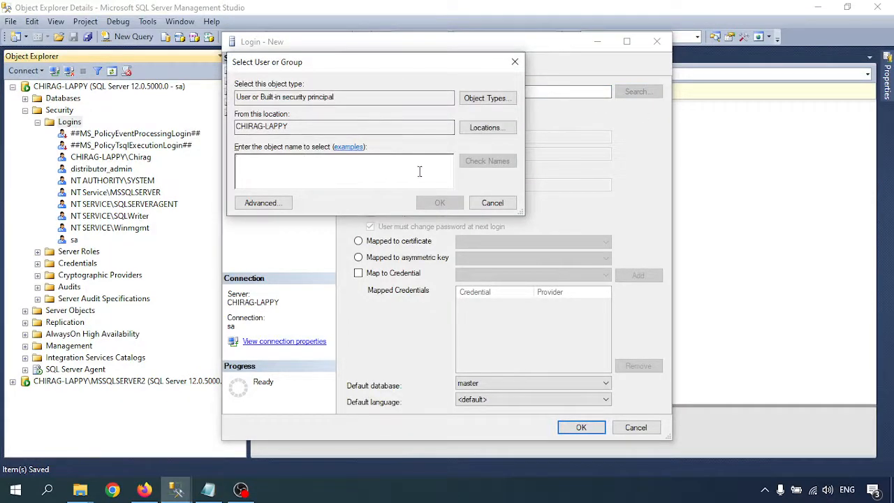
{"action": "left_click", "coordinate": [273, 203]}
{"action": "left_click", "coordinate": [535, 207]}
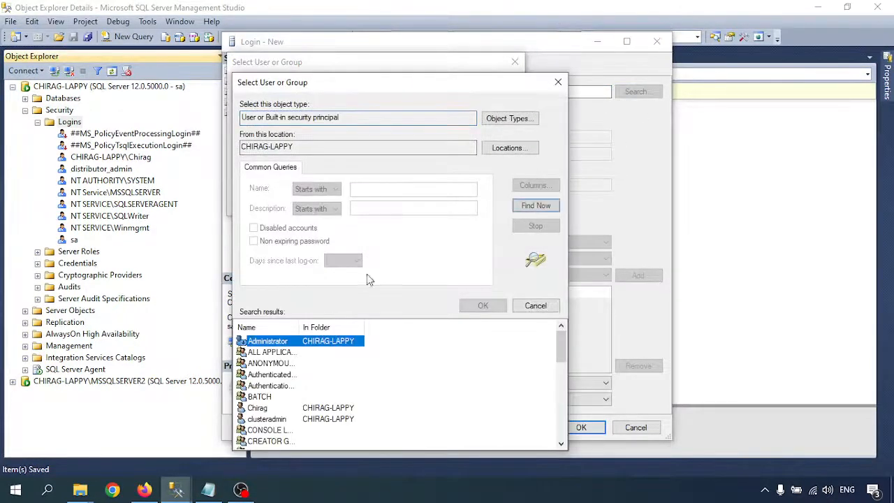
{"action": "scroll", "coordinate": [301, 377], "scroll_direction": "down", "scroll_amount": 10}
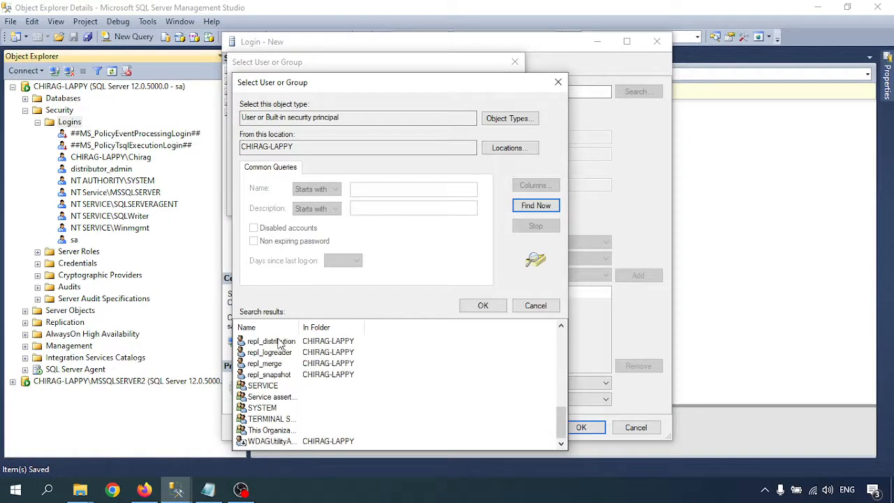
{"action": "left_click", "coordinate": [279, 342]}
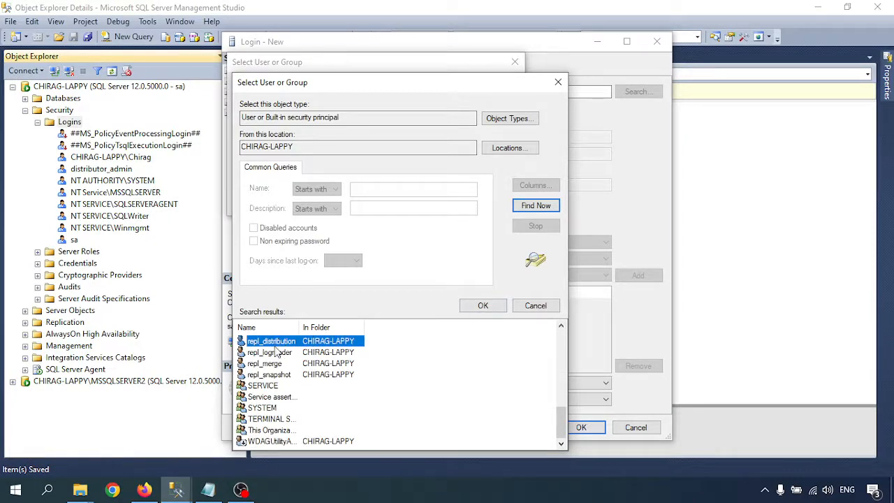
{"action": "left_click", "coordinate": [482, 307]}
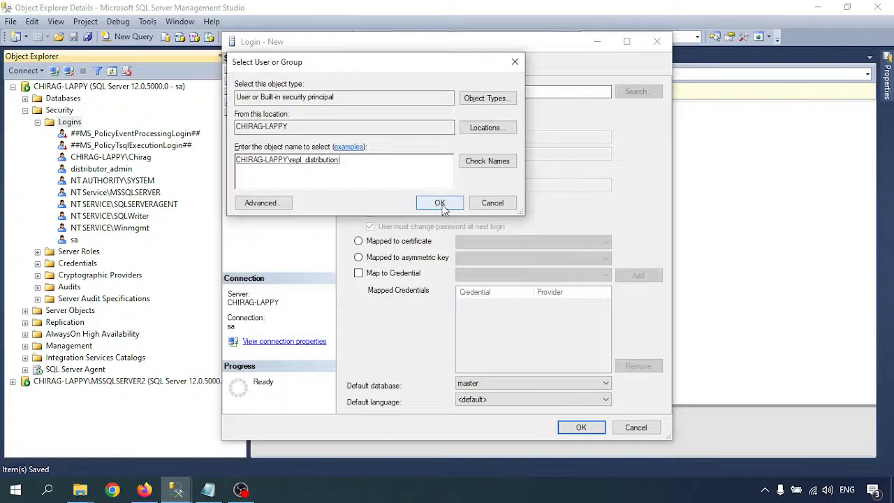
{"action": "left_click", "coordinate": [427, 203]}
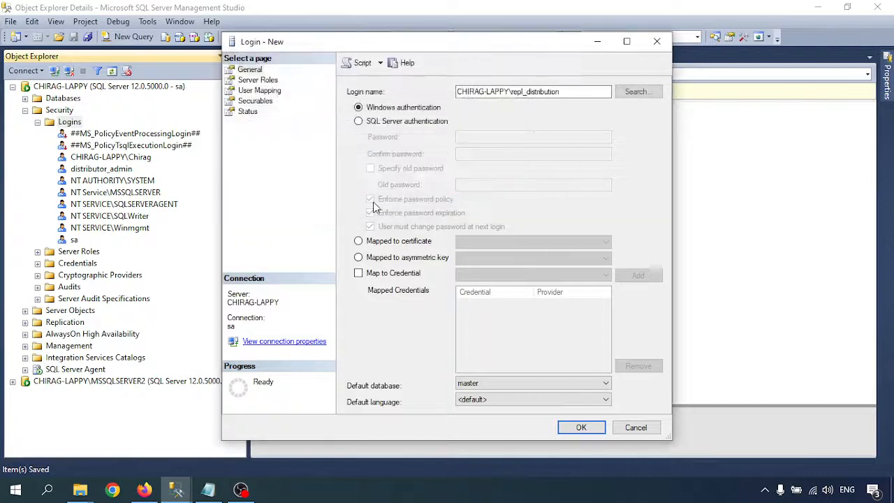
- Map the login to the distribution database with db_owner membership
{"action": "left_click", "coordinate": [260, 91]}
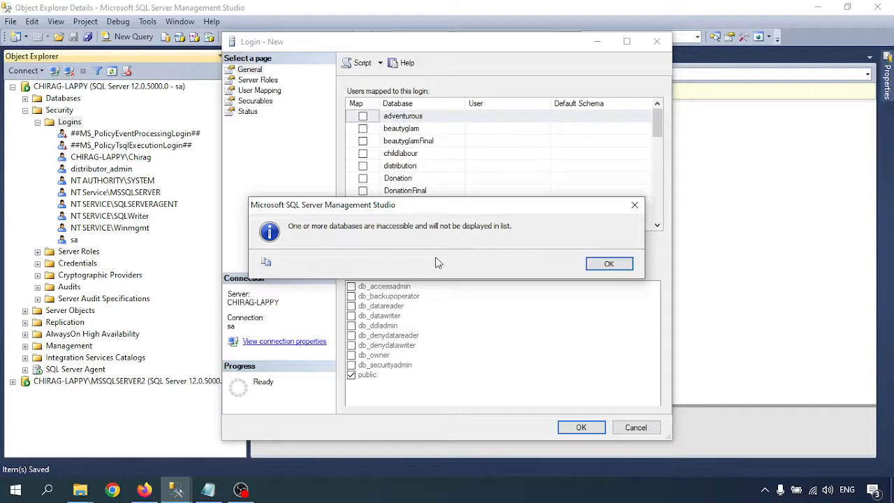
{"action": "left_click", "coordinate": [608, 263]}
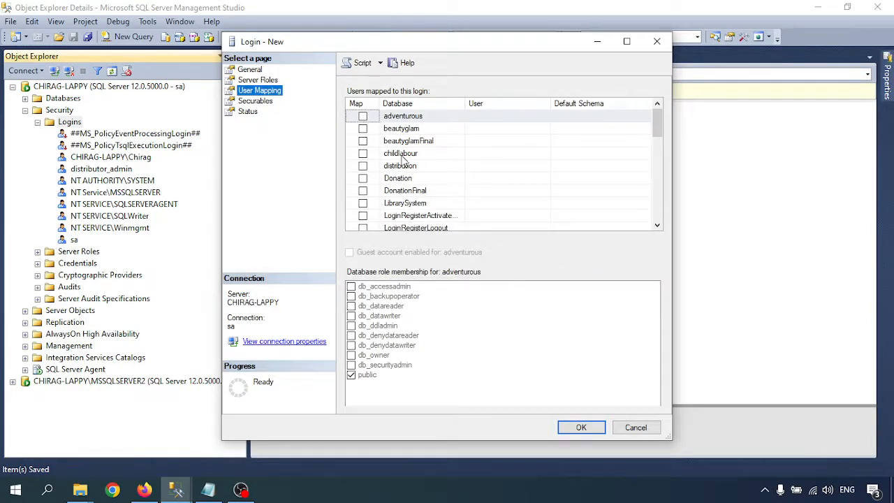
{"action": "left_click", "coordinate": [363, 166]}
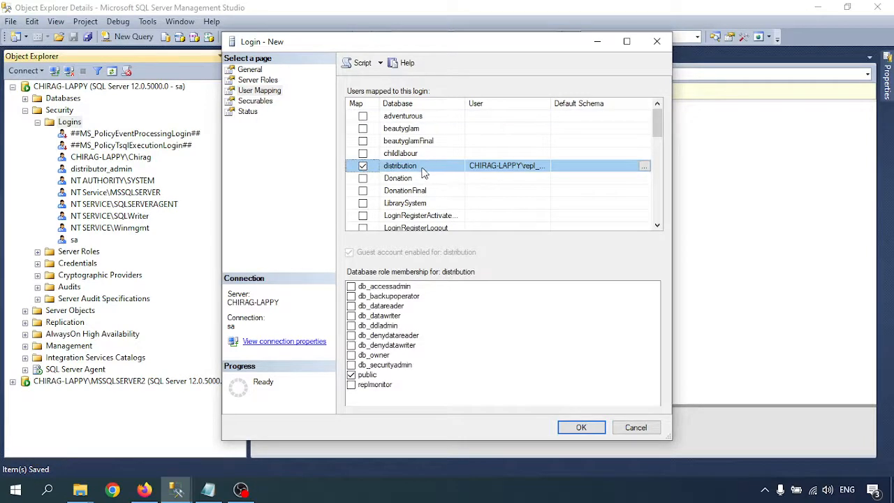
{"action": "left_click", "coordinate": [351, 355]}
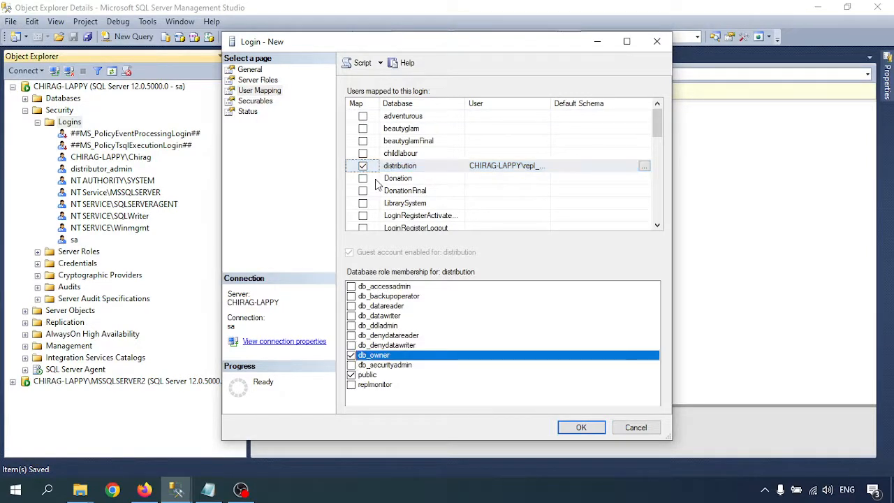
- Map it to SalesOrders with db_owner as well, then create the repl_distribution login
{"action": "scroll", "coordinate": [375, 183], "scroll_direction": "down", "scroll_amount": 1}
{"action": "scroll", "coordinate": [376, 183], "scroll_direction": "down", "scroll_amount": 2}
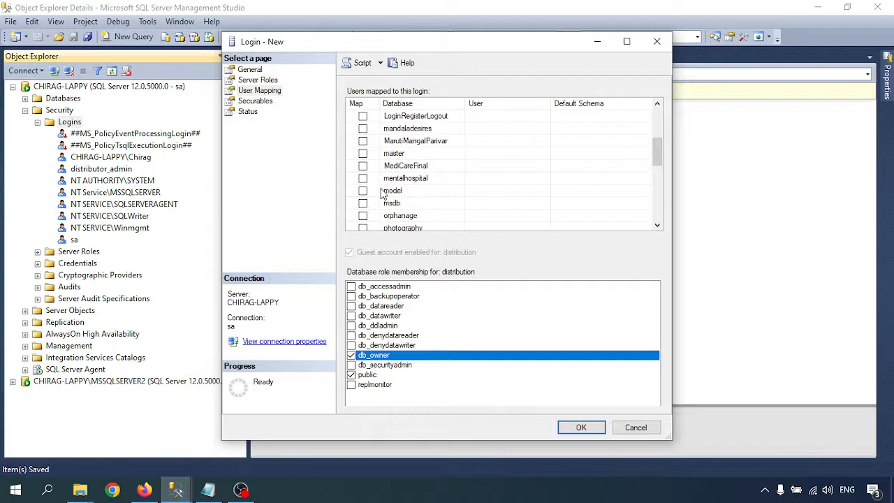
{"action": "scroll", "coordinate": [459, 189], "scroll_direction": "down", "scroll_amount": 1}
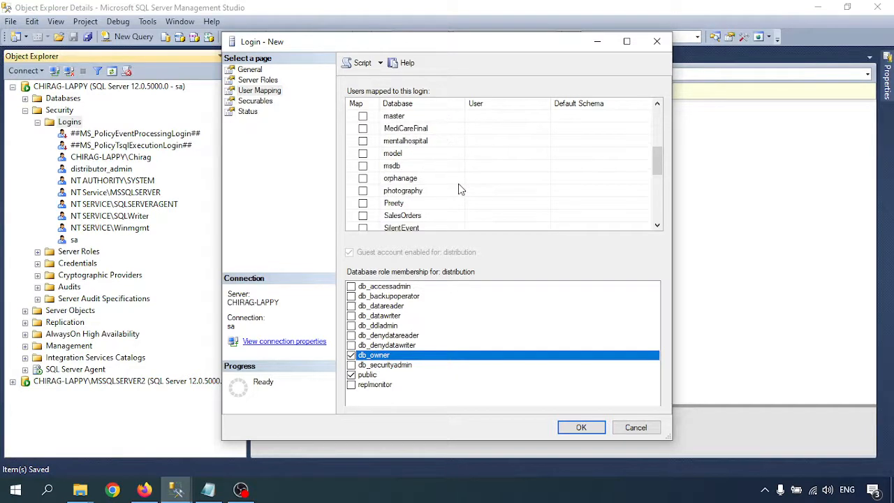
{"action": "scroll", "coordinate": [460, 189], "scroll_direction": "down", "scroll_amount": 1}
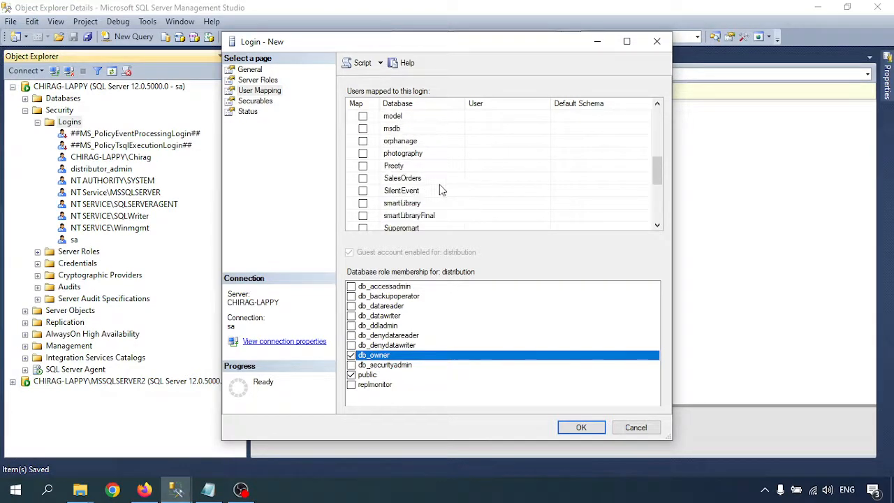
{"action": "left_click", "coordinate": [363, 179]}
{"action": "left_click", "coordinate": [352, 356]}
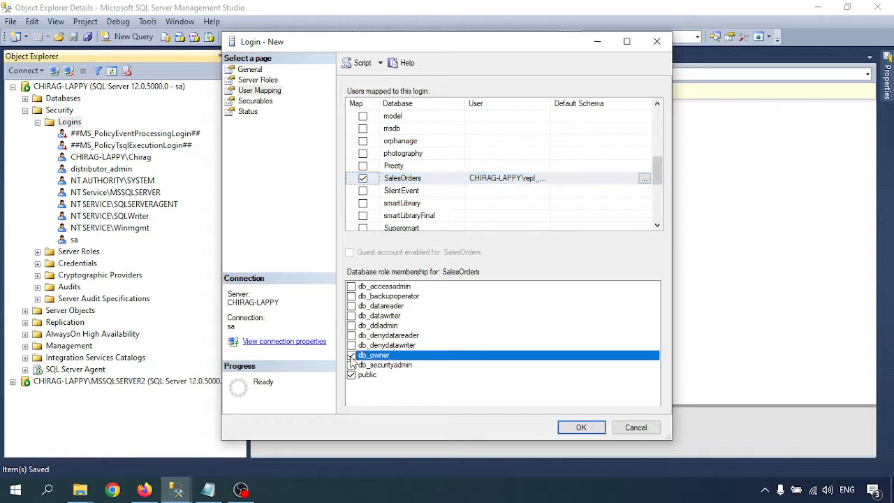
{"action": "scroll", "coordinate": [409, 174], "scroll_direction": "up", "scroll_amount": 2}
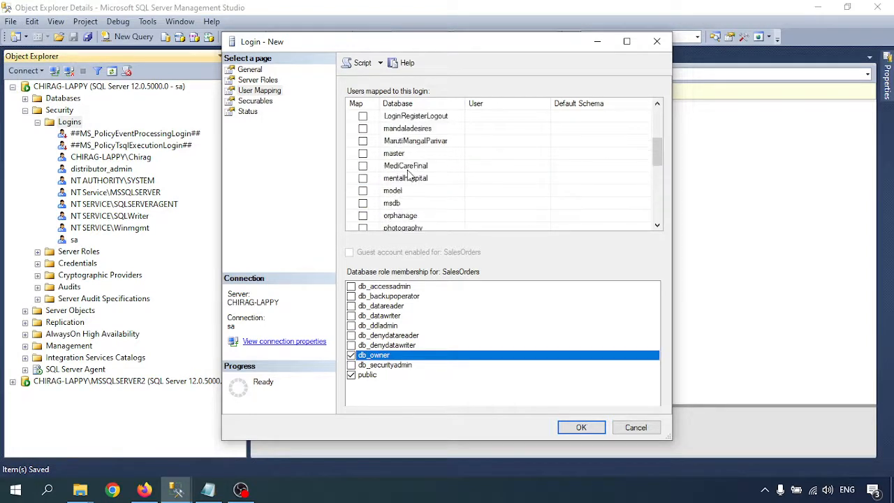
{"action": "scroll", "coordinate": [409, 174], "scroll_direction": "up", "scroll_amount": 2}
{"action": "left_click", "coordinate": [402, 131]}
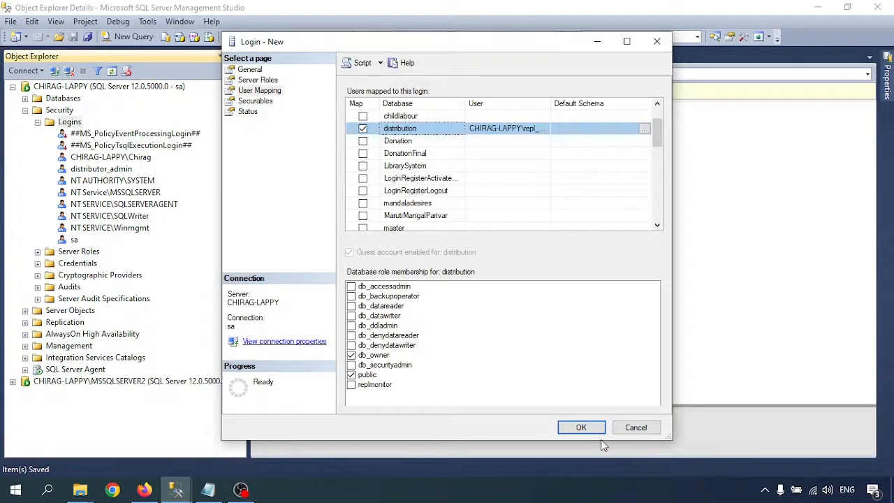
{"action": "left_click", "coordinate": [585, 430]}
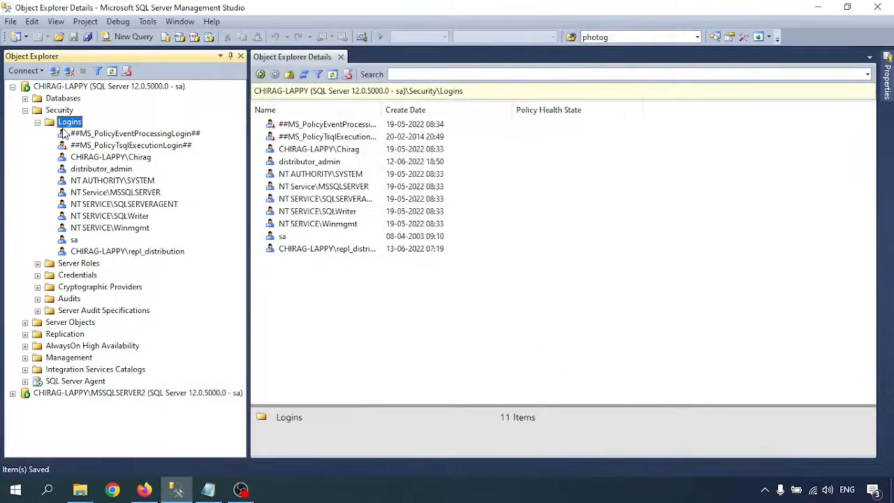
- Start a new login and select the local repl_logreader Windows account as its name
{"action": "right_click", "coordinate": [68, 125]}
{"action": "left_click", "coordinate": [98, 131]}
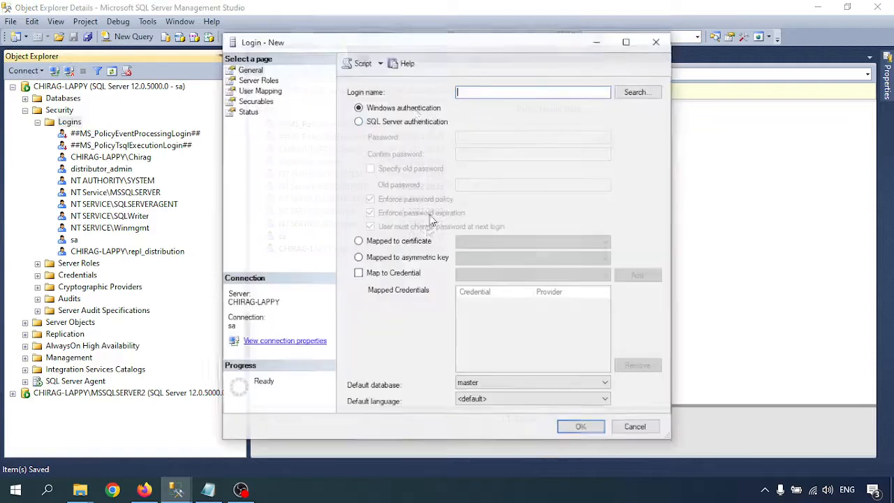
{"action": "left_click", "coordinate": [636, 93]}
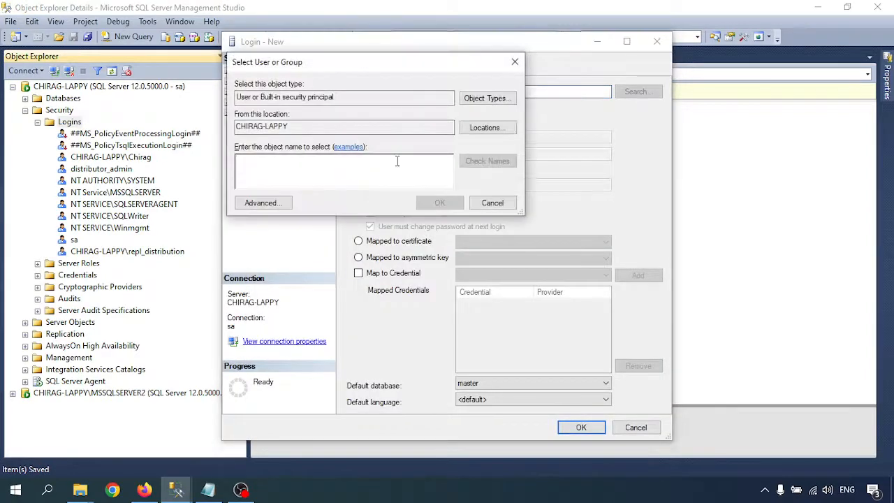
{"action": "left_click", "coordinate": [276, 202]}
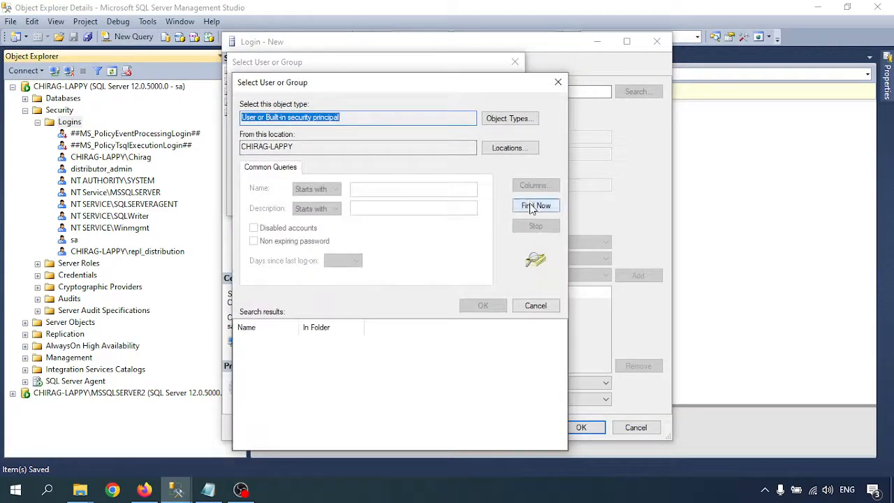
{"action": "left_click", "coordinate": [535, 205]}
{"action": "scroll", "coordinate": [283, 380], "scroll_direction": "down", "scroll_amount": 8}
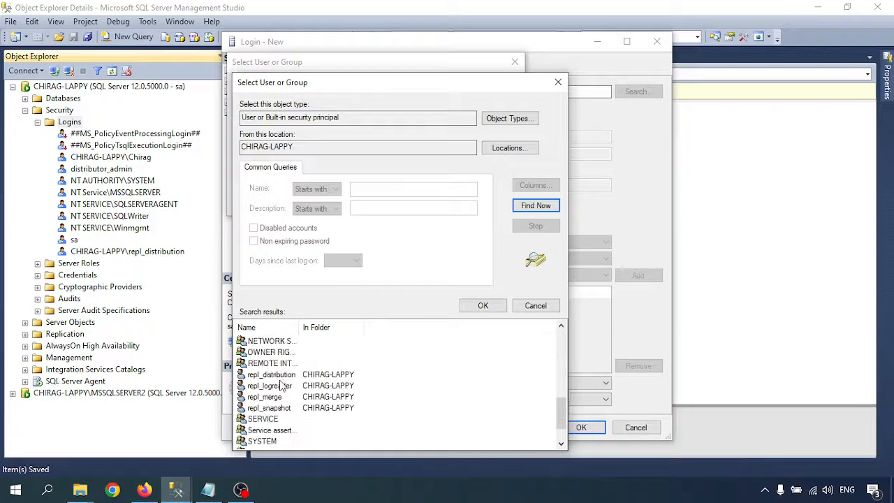
{"action": "left_click", "coordinate": [270, 386]}
{"action": "left_click", "coordinate": [482, 305]}
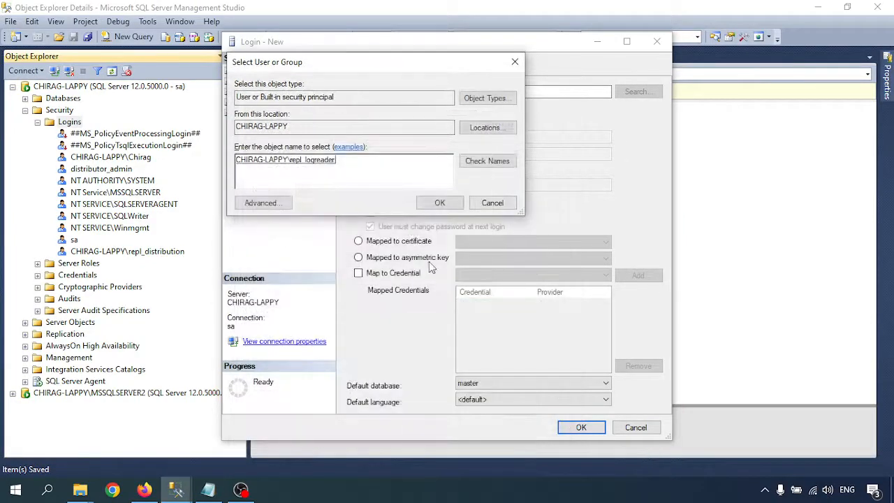
{"action": "left_click", "coordinate": [436, 202]}
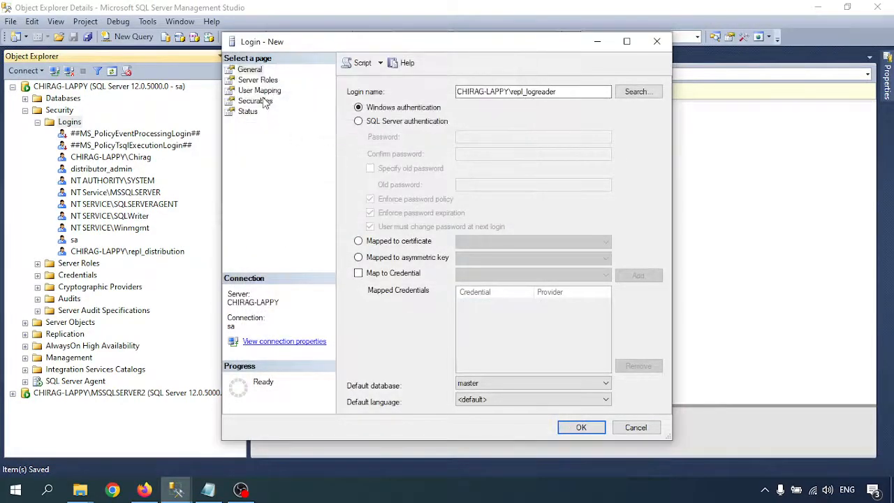
- Map repl_logreader to the distribution database as db_owner
{"action": "left_click", "coordinate": [261, 90]}
{"action": "left_click", "coordinate": [594, 262]}
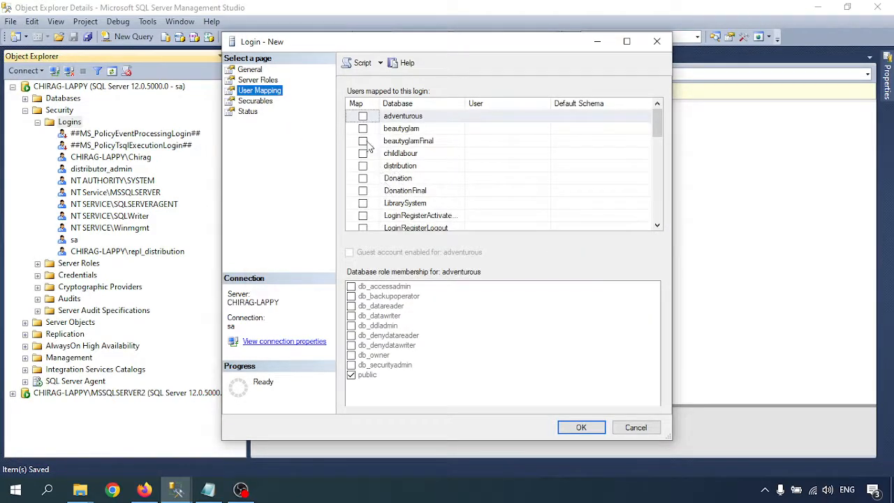
{"action": "scroll", "coordinate": [403, 173], "scroll_direction": "down", "scroll_amount": 1}
{"action": "scroll", "coordinate": [403, 173], "scroll_direction": "up", "scroll_amount": 1}
{"action": "left_click", "coordinate": [399, 169]}
{"action": "left_click", "coordinate": [363, 165]}
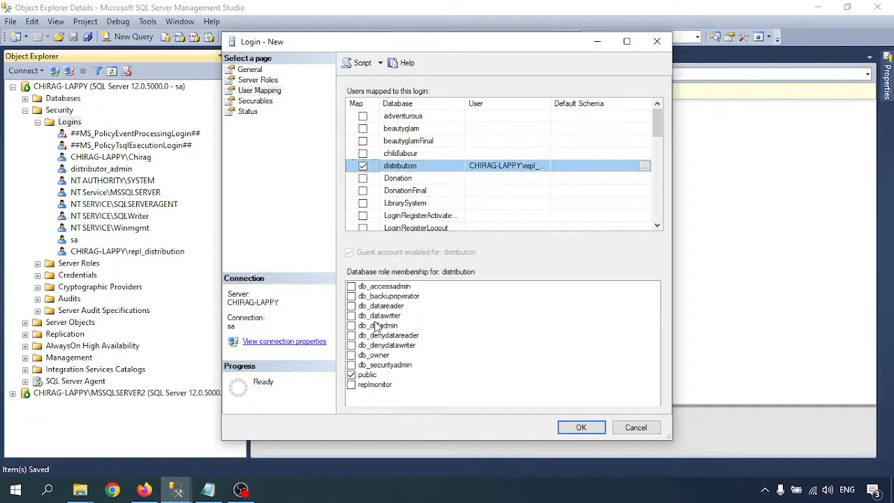
{"action": "left_click", "coordinate": [351, 355]}
- Map it to SalesOrders as db_owner too and save the repl_logreader login
{"action": "scroll", "coordinate": [423, 206], "scroll_direction": "down", "scroll_amount": 2}
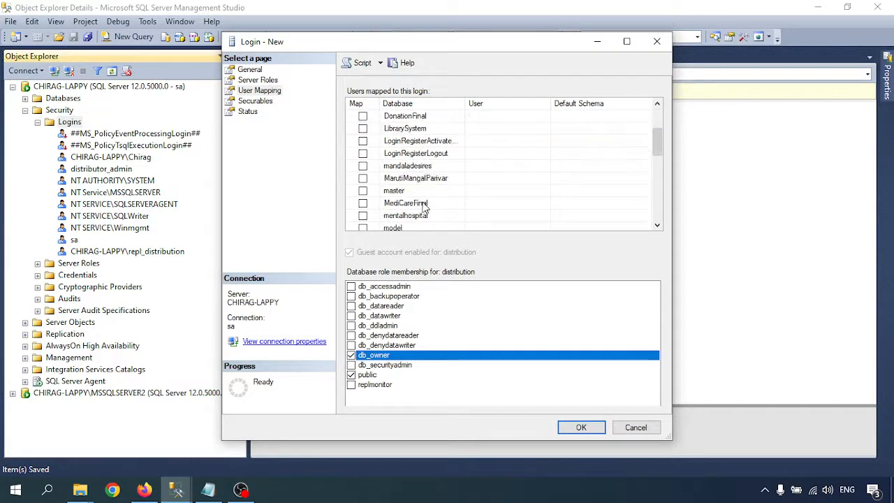
{"action": "scroll", "coordinate": [423, 205], "scroll_direction": "down", "scroll_amount": 1}
{"action": "scroll", "coordinate": [407, 201], "scroll_direction": "down", "scroll_amount": 1}
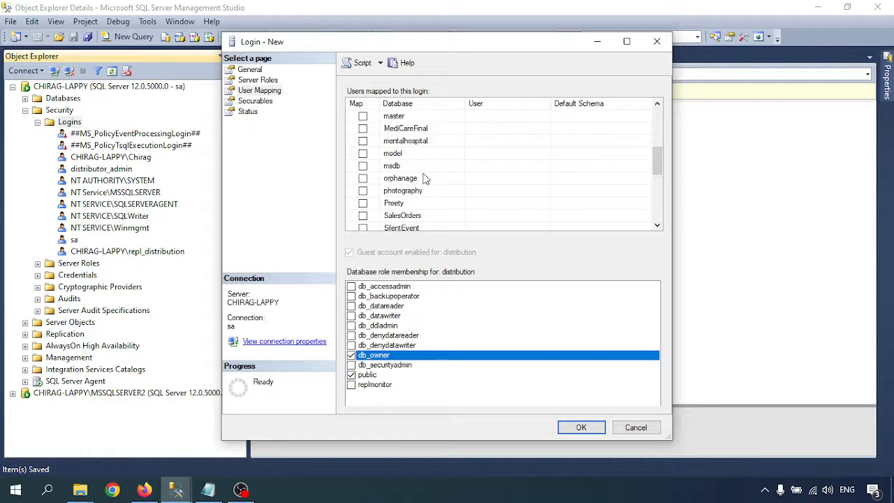
{"action": "left_click", "coordinate": [360, 218]}
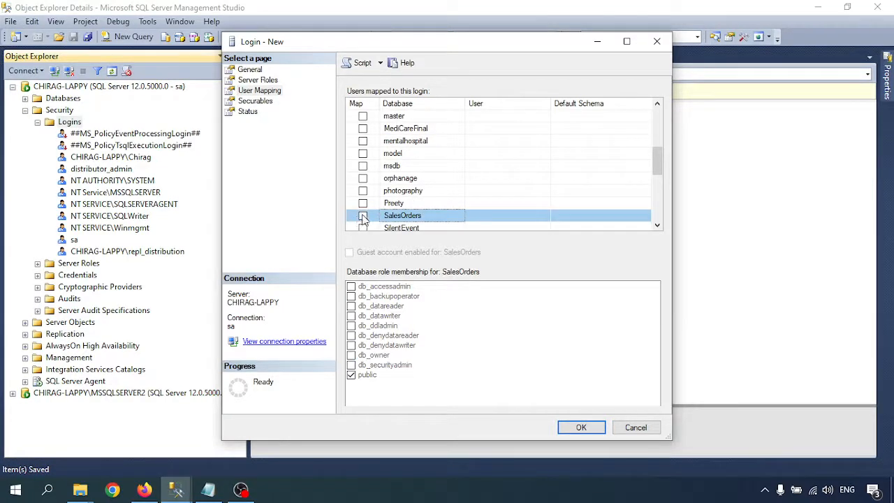
{"action": "left_click", "coordinate": [363, 217]}
{"action": "left_click", "coordinate": [351, 355]}
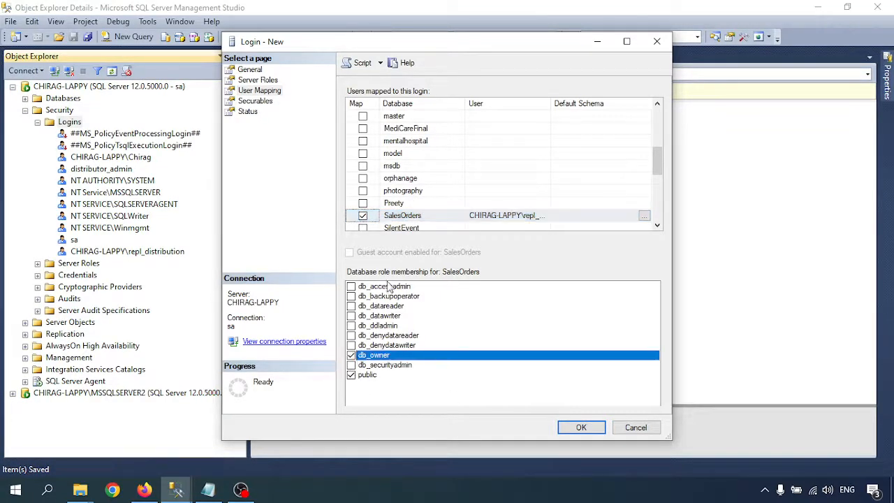
{"action": "left_click", "coordinate": [582, 429]}
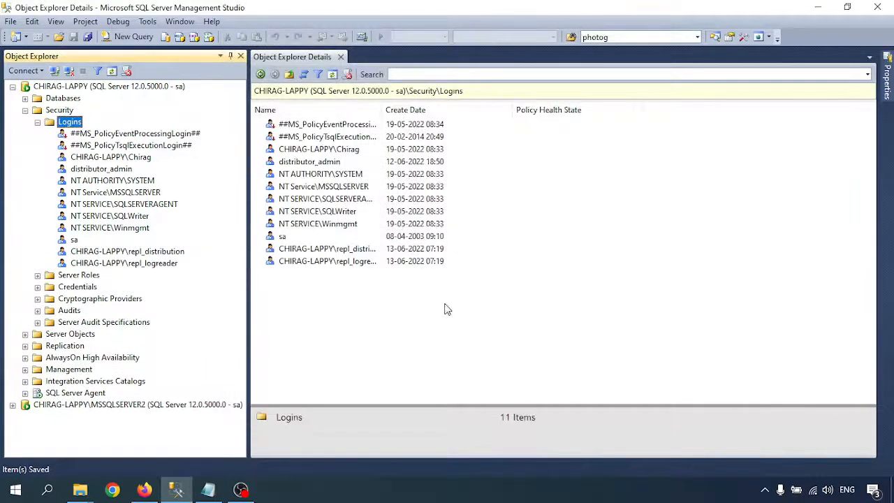
- Begin another new login and bring up the Windows account lookup
{"action": "right_click", "coordinate": [79, 124]}
{"action": "left_click", "coordinate": [122, 127]}
{"action": "left_click", "coordinate": [638, 92]}
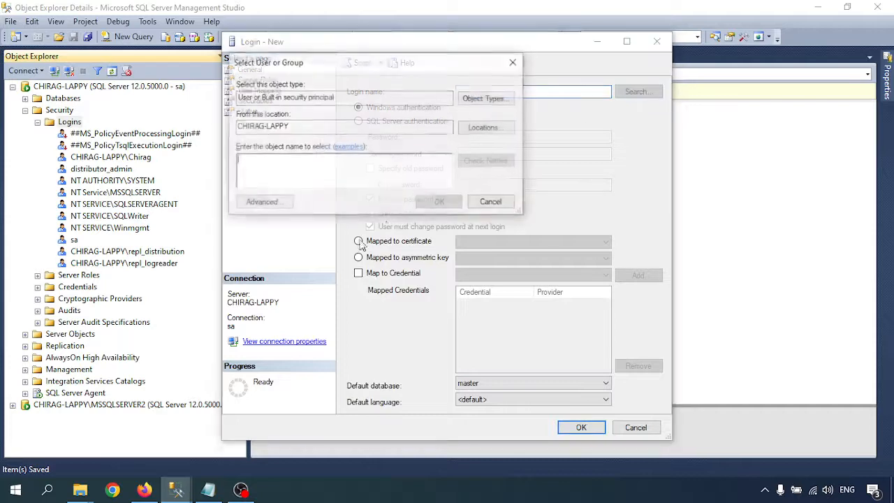
- Find and select the local repl_merge account as the login name
{"action": "left_click", "coordinate": [262, 202]}
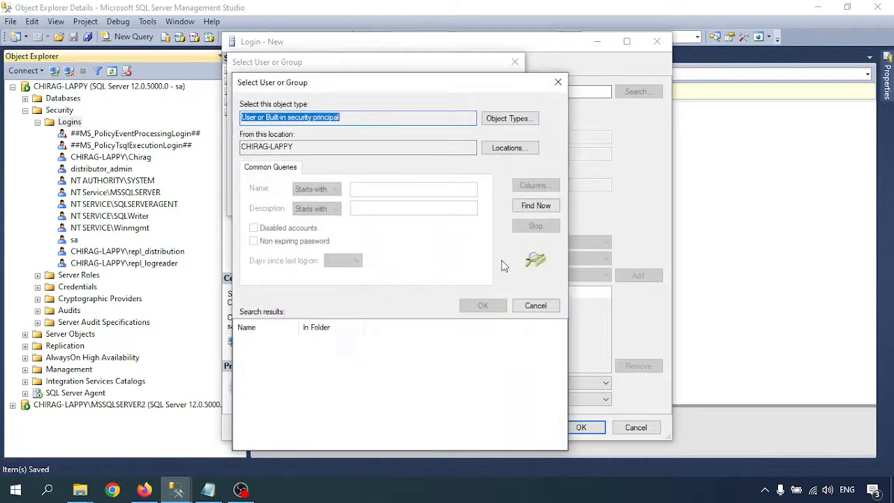
{"action": "left_click", "coordinate": [536, 205]}
{"action": "scroll", "coordinate": [305, 376], "scroll_direction": "down", "scroll_amount": 3}
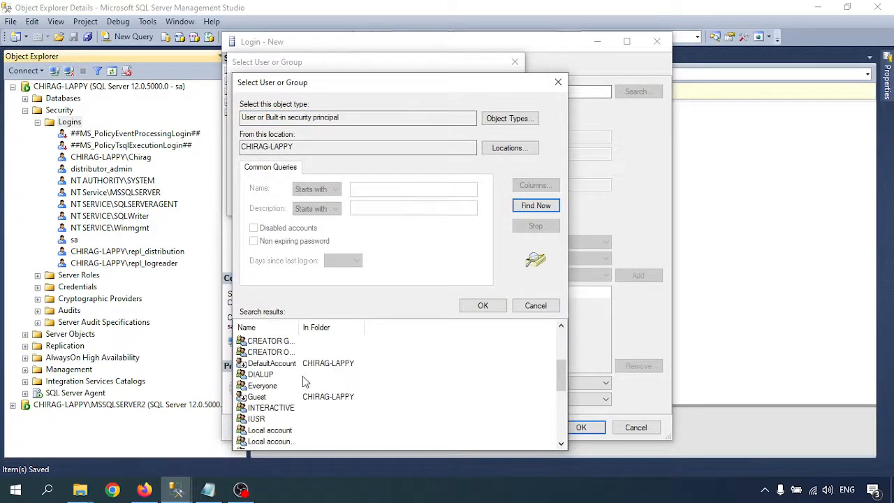
{"action": "scroll", "coordinate": [307, 376], "scroll_direction": "down", "scroll_amount": 1}
{"action": "scroll", "coordinate": [279, 415], "scroll_direction": "up", "scroll_amount": 3}
{"action": "scroll", "coordinate": [281, 387], "scroll_direction": "down", "scroll_amount": 5}
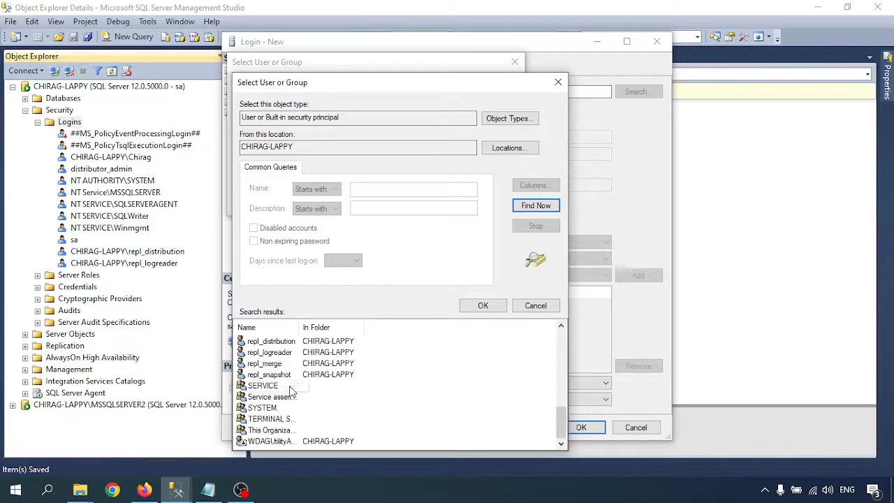
{"action": "left_click", "coordinate": [270, 364]}
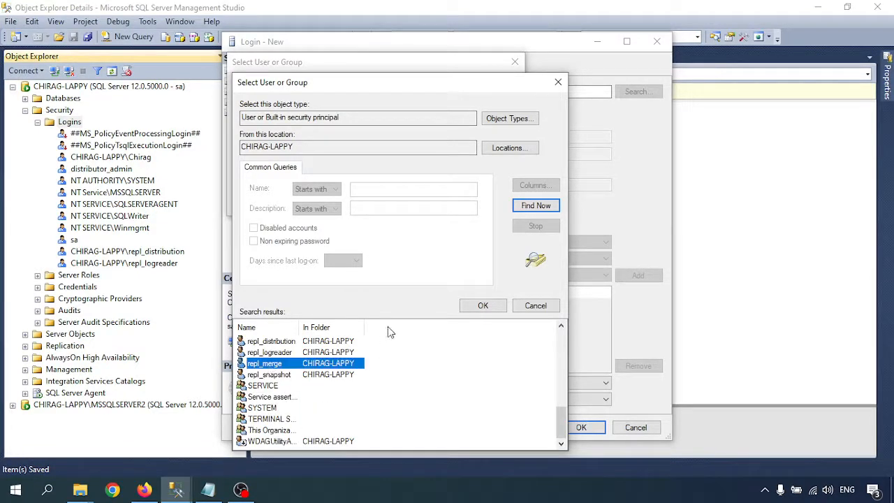
{"action": "left_click", "coordinate": [483, 305]}
{"action": "left_click", "coordinate": [427, 203]}
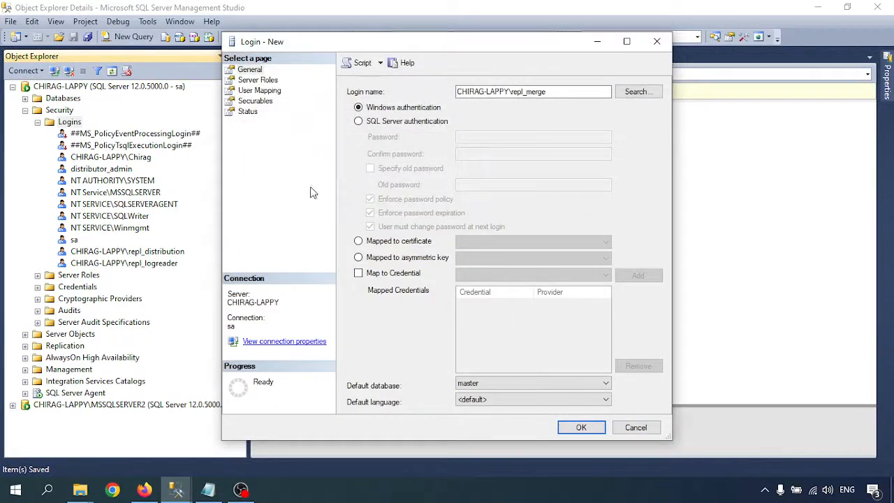
- Give repl_merge db_owner on distribution and SalesOrders, then save the login
{"action": "left_click", "coordinate": [259, 91]}
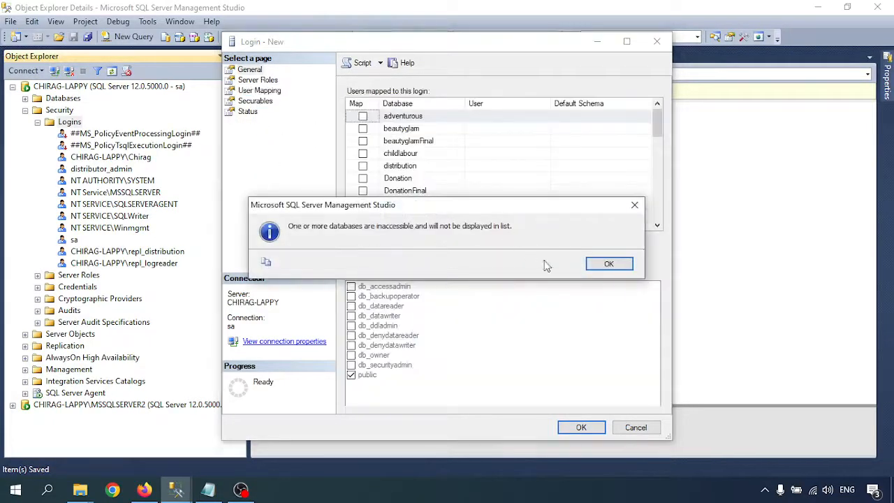
{"action": "left_click", "coordinate": [607, 263]}
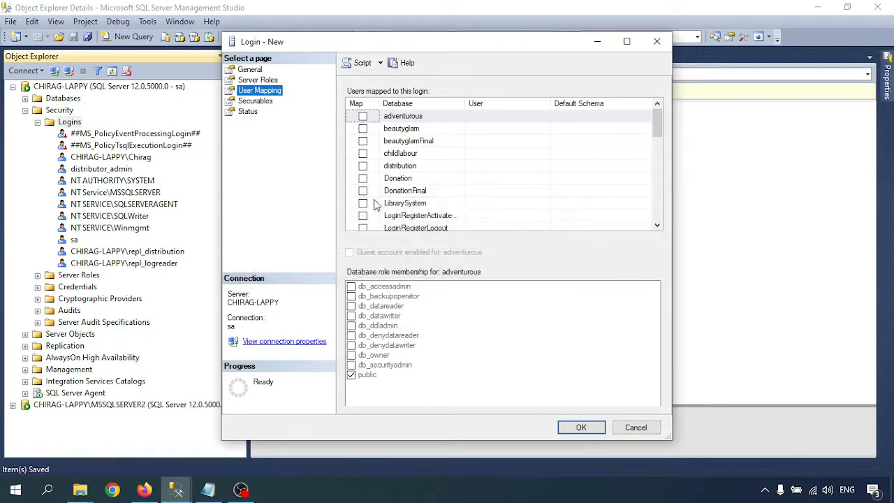
{"action": "left_click", "coordinate": [394, 168]}
{"action": "left_click", "coordinate": [362, 166]}
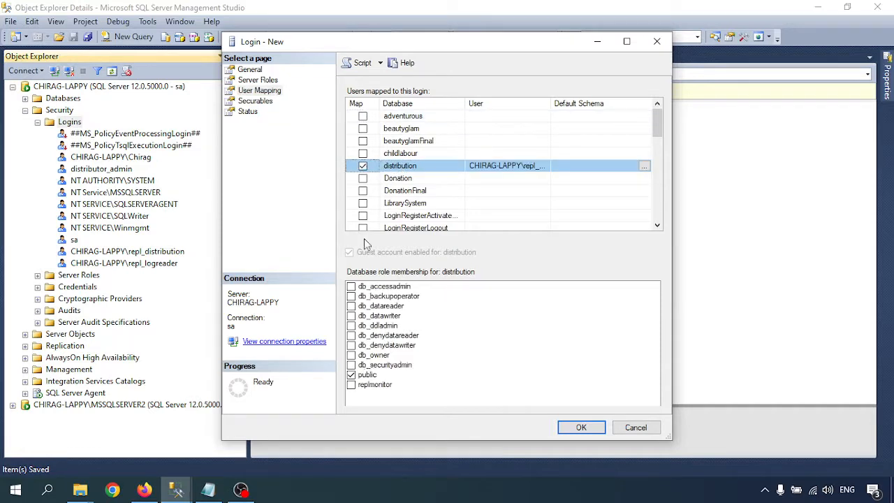
{"action": "left_click", "coordinate": [352, 356]}
{"action": "scroll", "coordinate": [404, 203], "scroll_direction": "down", "scroll_amount": 5}
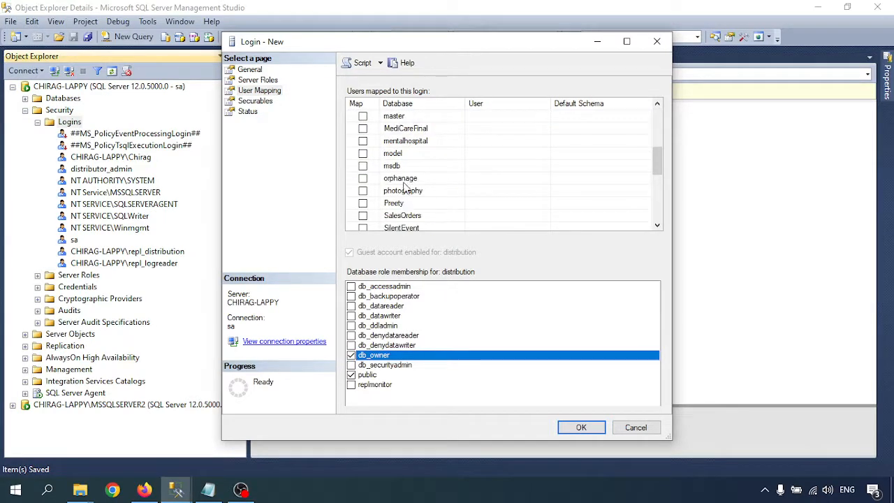
{"action": "scroll", "coordinate": [412, 203], "scroll_direction": "down", "scroll_amount": 1}
{"action": "left_click", "coordinate": [405, 180]}
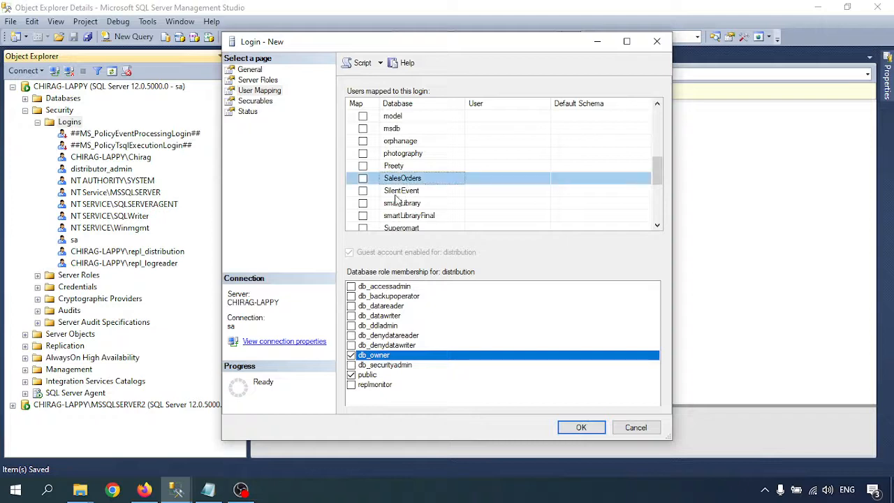
{"action": "left_click", "coordinate": [362, 178]}
{"action": "left_click", "coordinate": [351, 356]}
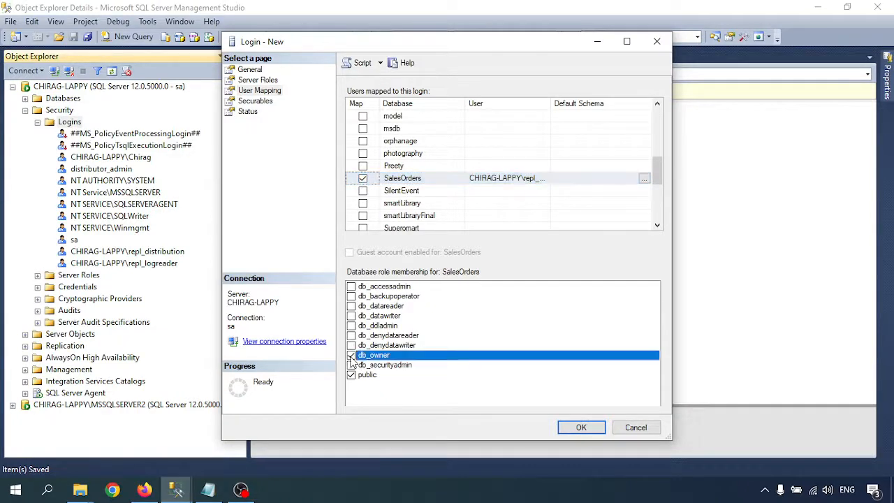
{"action": "left_click", "coordinate": [579, 428]}
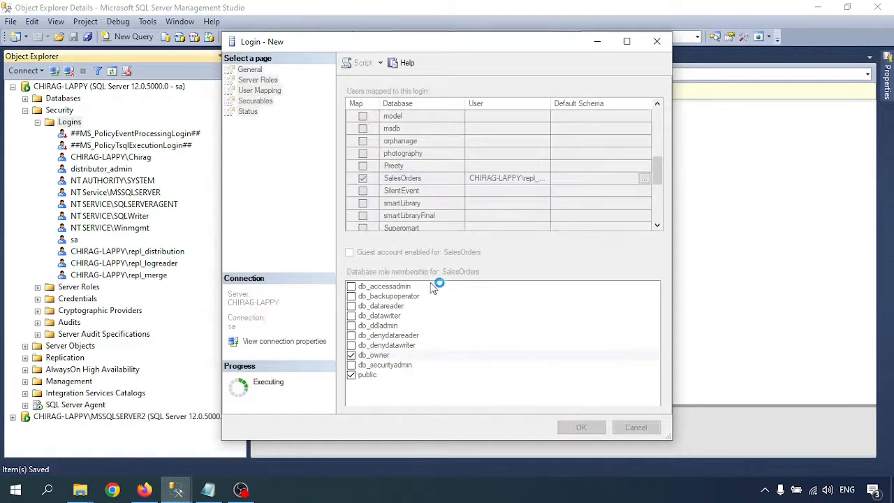
- Start a new login and select the local repl_snapshot Windows account as its name
{"action": "right_click", "coordinate": [72, 120]}
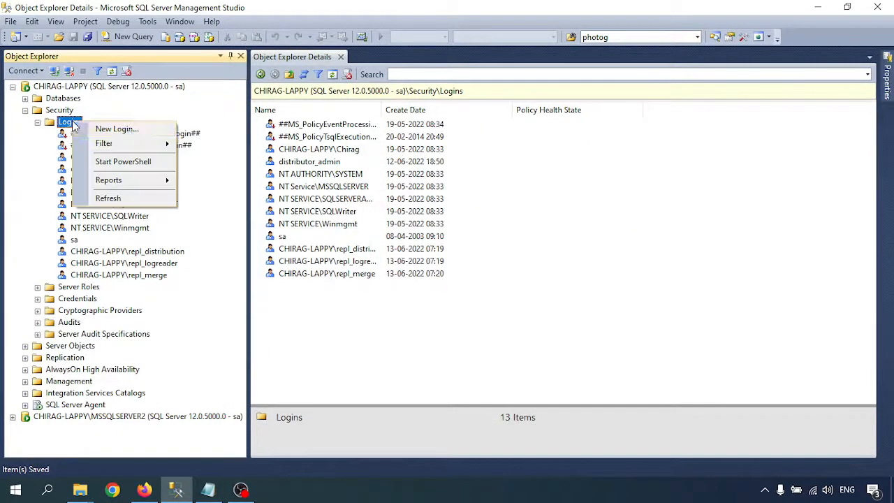
{"action": "left_click", "coordinate": [129, 130]}
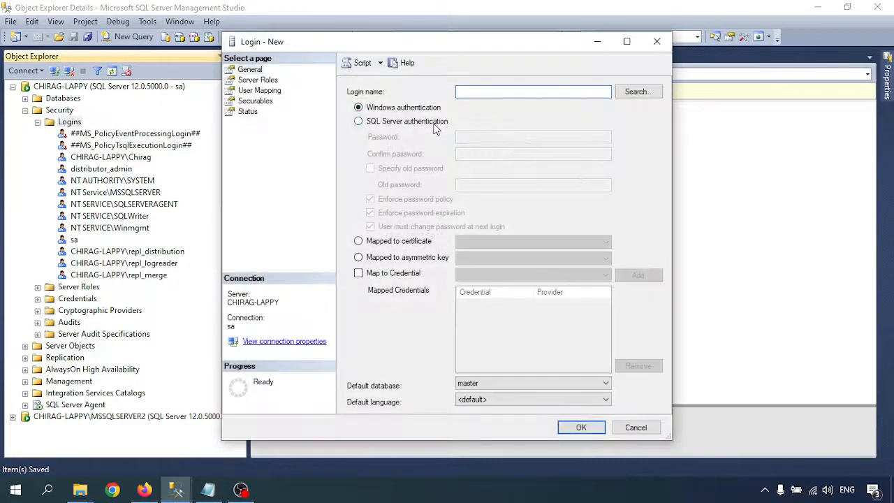
{"action": "left_click", "coordinate": [637, 91]}
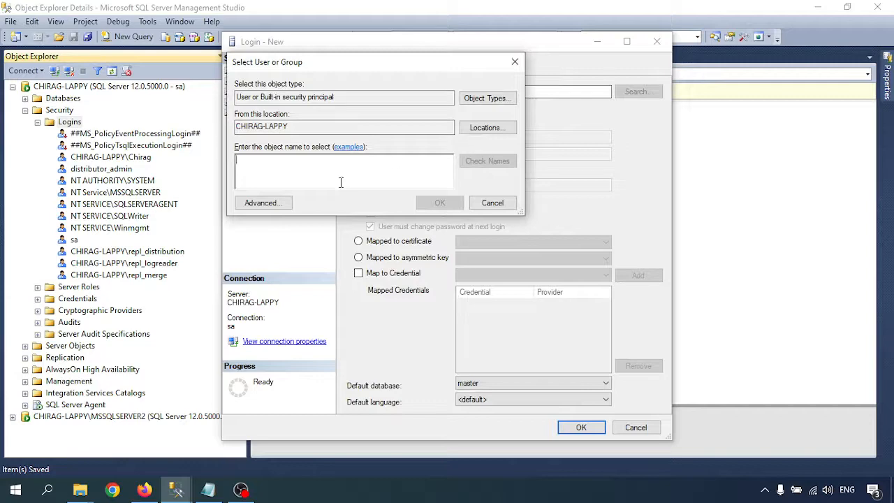
{"action": "left_click", "coordinate": [260, 202]}
{"action": "left_click", "coordinate": [536, 205]}
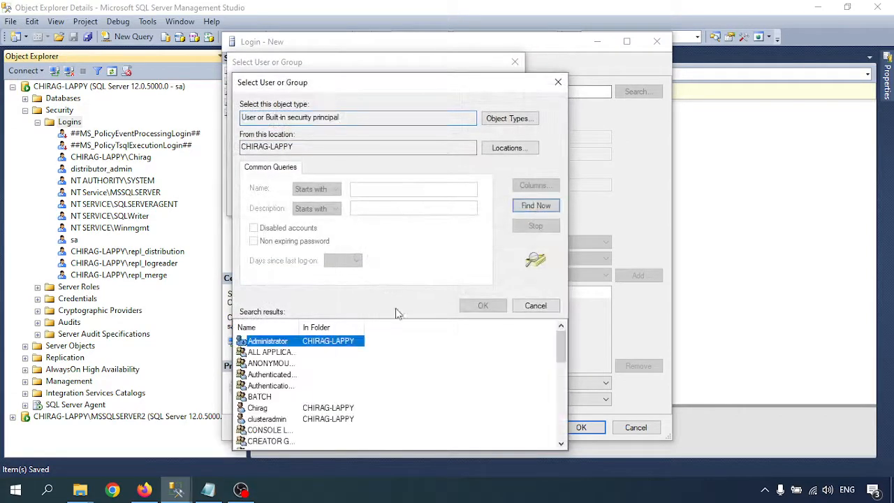
{"action": "scroll", "coordinate": [335, 377], "scroll_direction": "down", "scroll_amount": 8}
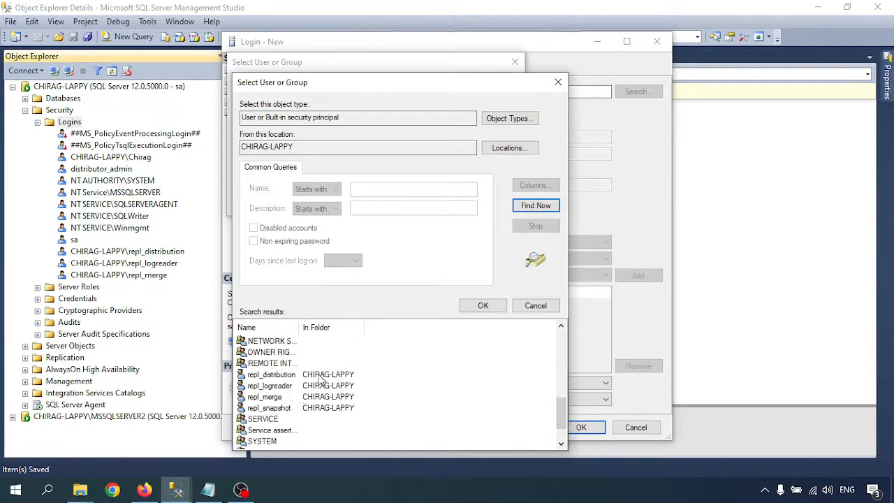
{"action": "left_click", "coordinate": [271, 409]}
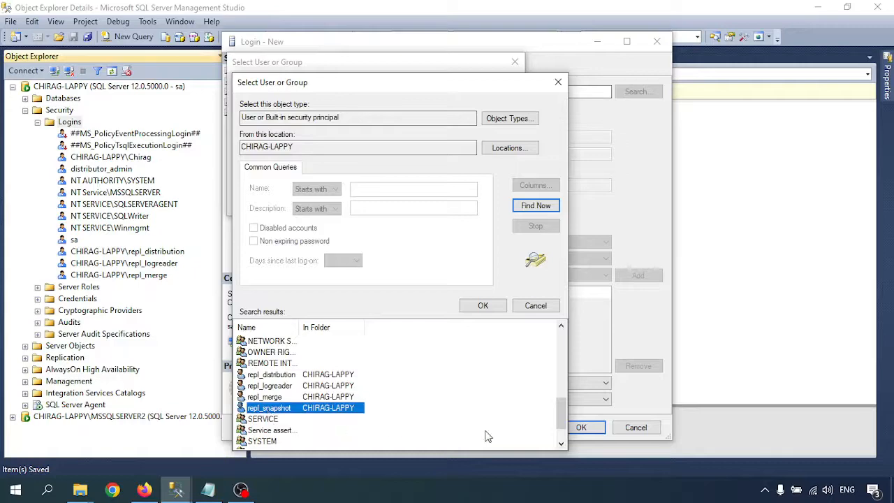
{"action": "left_click", "coordinate": [489, 308]}
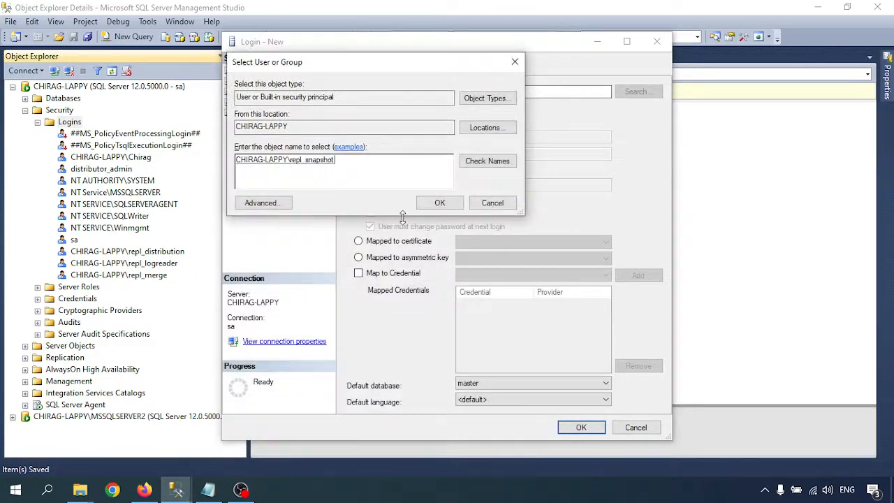
{"action": "left_click", "coordinate": [439, 203]}
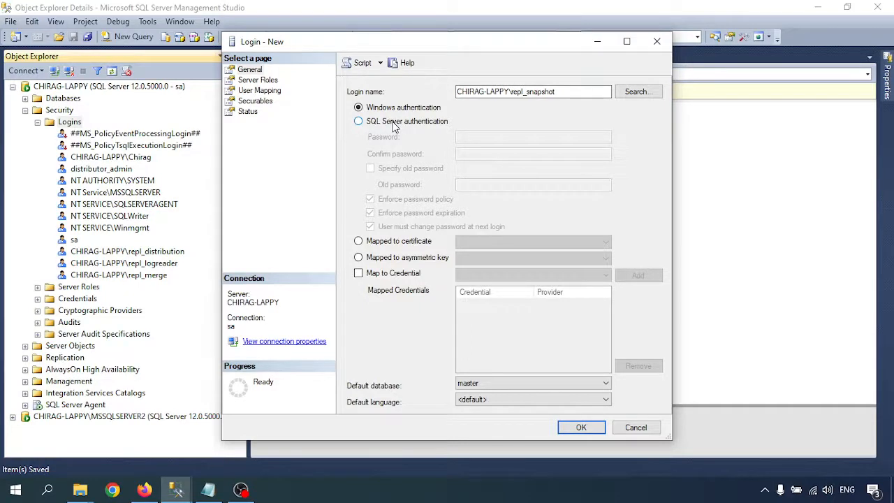
- Give repl_snapshot db_owner on distribution and SalesOrders, then create the login
{"action": "left_click", "coordinate": [270, 91]}
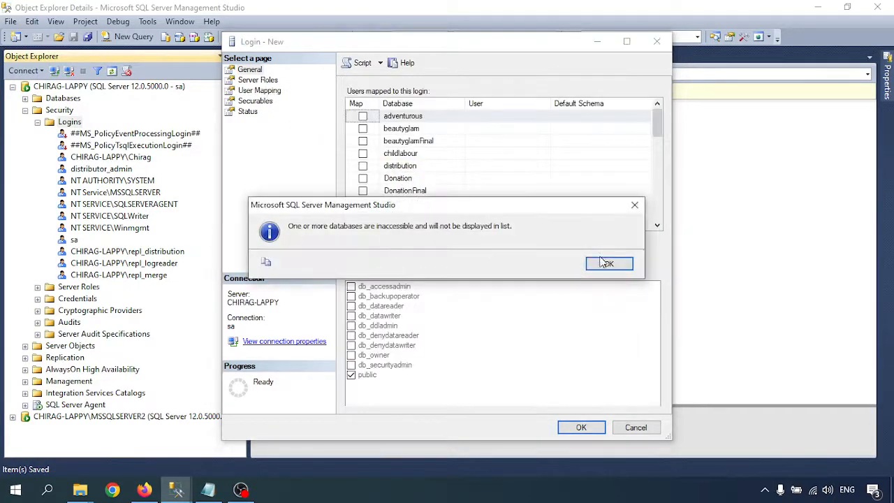
{"action": "left_click", "coordinate": [605, 263]}
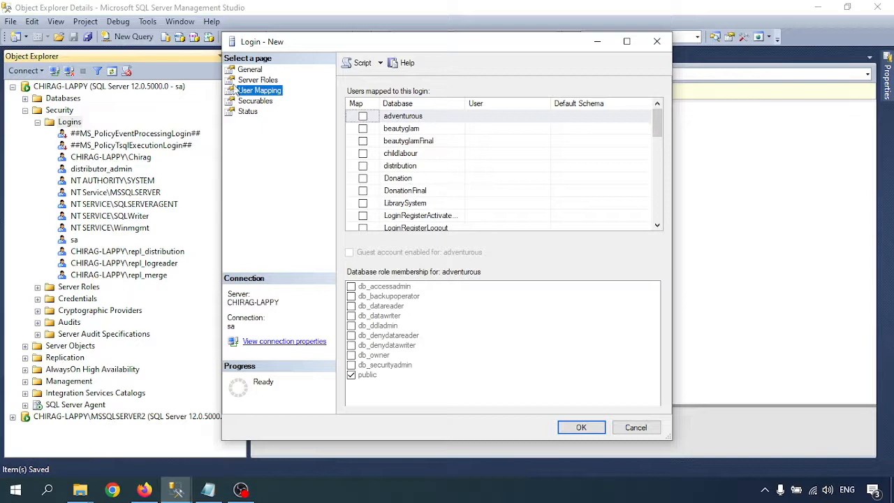
{"action": "left_click", "coordinate": [258, 72]}
{"action": "left_click", "coordinate": [259, 91]}
{"action": "left_click", "coordinate": [406, 166]}
{"action": "left_click", "coordinate": [363, 166]}
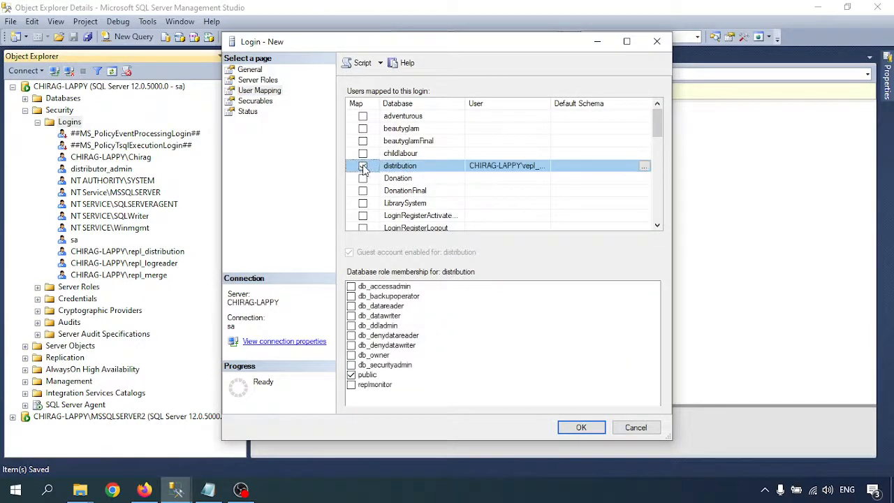
{"action": "left_click", "coordinate": [351, 355]}
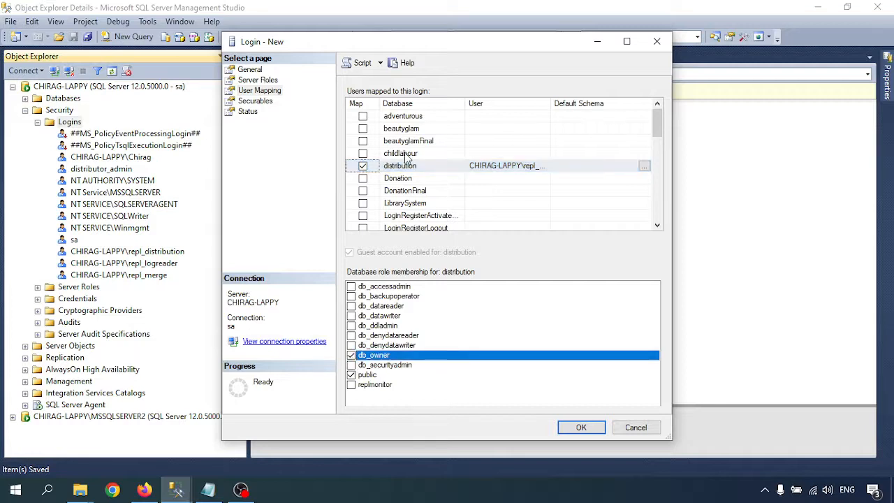
{"action": "scroll", "coordinate": [408, 165], "scroll_direction": "down", "scroll_amount": 4}
{"action": "left_click", "coordinate": [370, 218]}
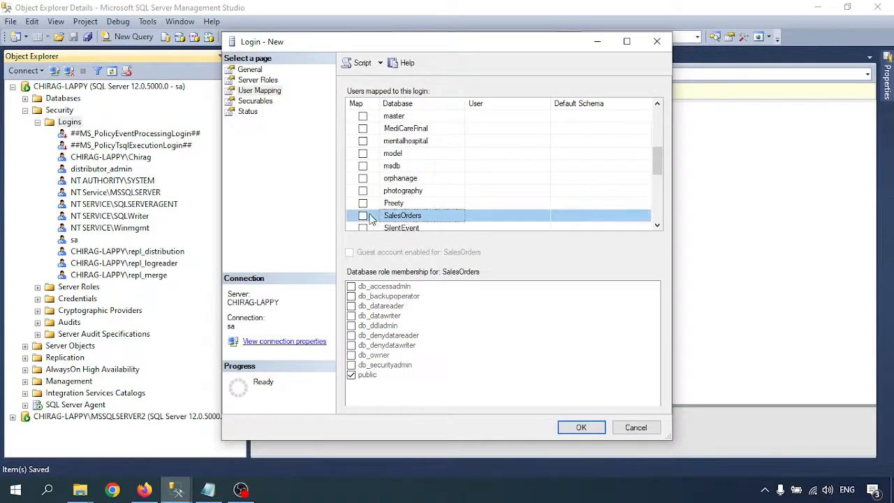
{"action": "left_click", "coordinate": [363, 216]}
{"action": "left_click", "coordinate": [352, 356]}
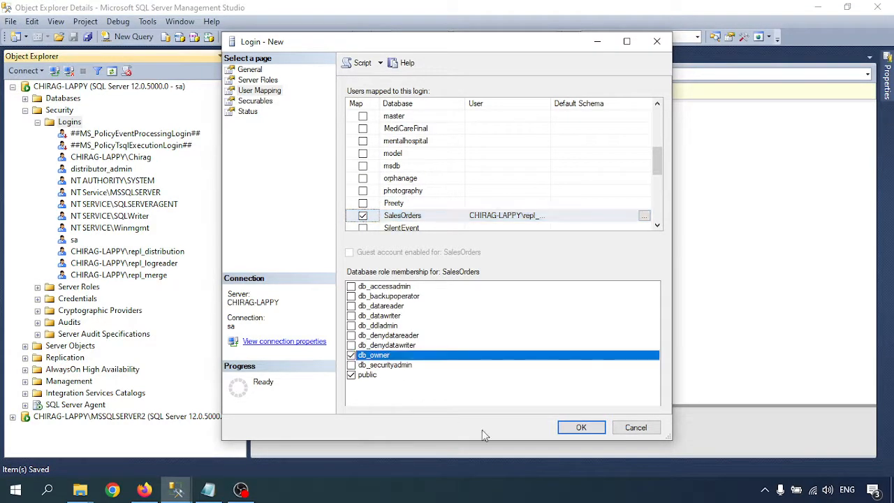
{"action": "left_click", "coordinate": [581, 428]}
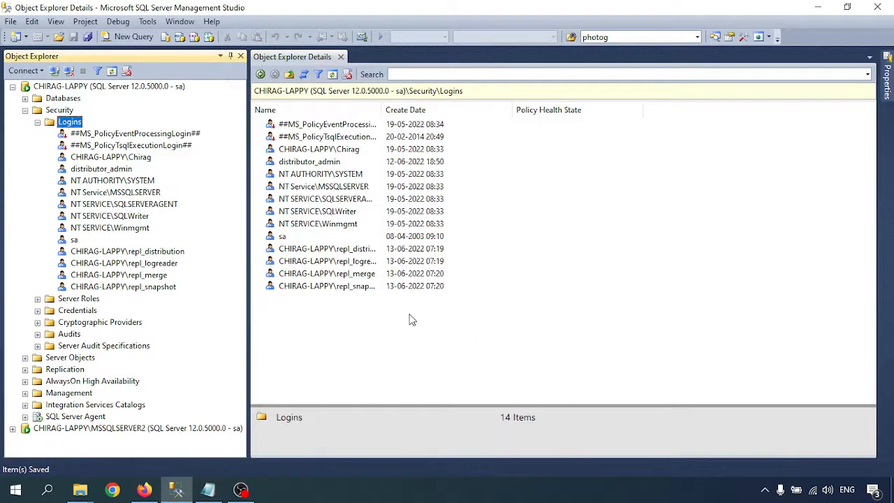
- Widen the Name column to verify the full login names, then collapse the Object Explorer tree
{"action": "double_click", "coordinate": [380, 112]}
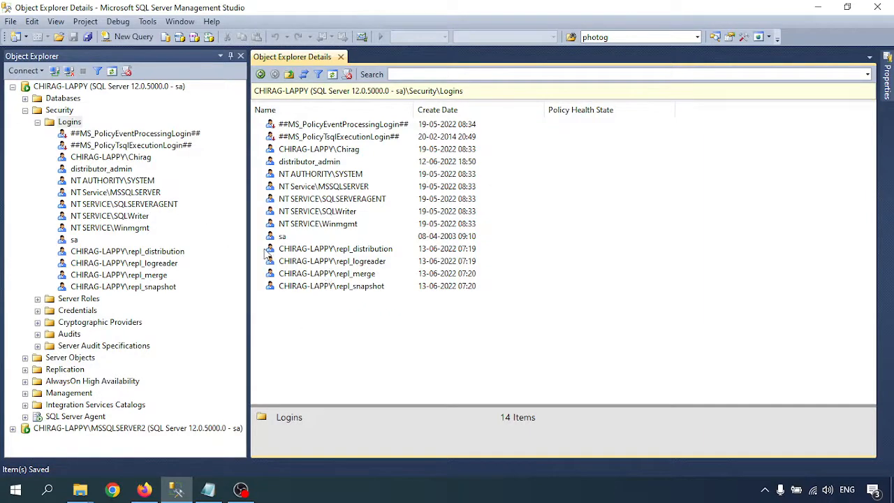
{"action": "left_click", "coordinate": [38, 122]}
{"action": "left_click", "coordinate": [25, 111]}
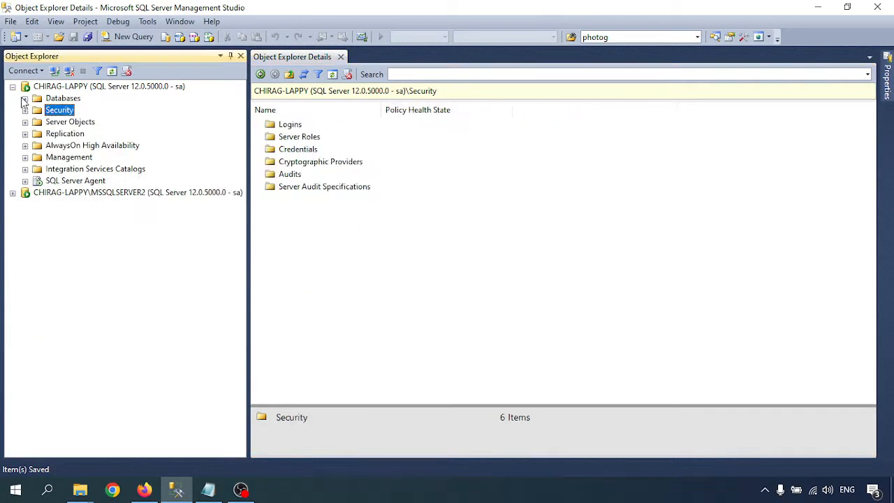
{"action": "left_click", "coordinate": [25, 100]}
{"action": "left_click", "coordinate": [25, 86]}
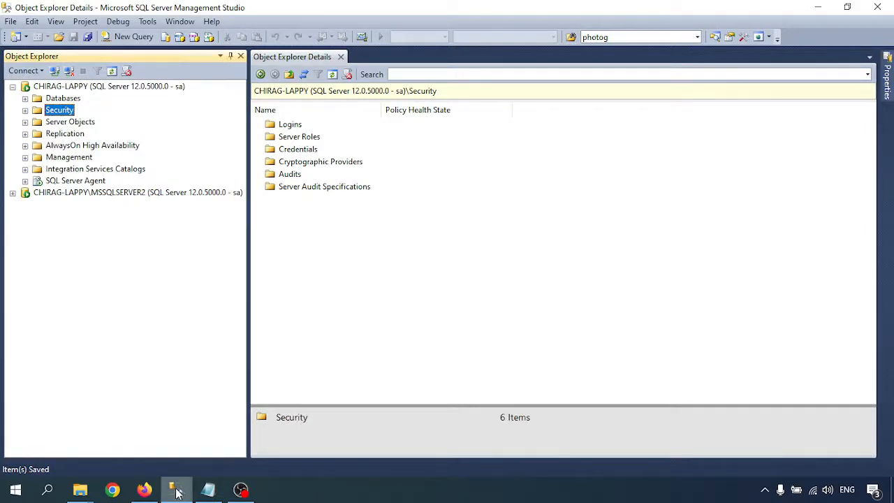
{"action": "left_click", "coordinate": [207, 491]}
- Highlight the notes marking part one done and the Transactional configure-the-publisher heading
{"action": "scroll", "coordinate": [146, 224], "scroll_direction": "down", "scroll_amount": 4}
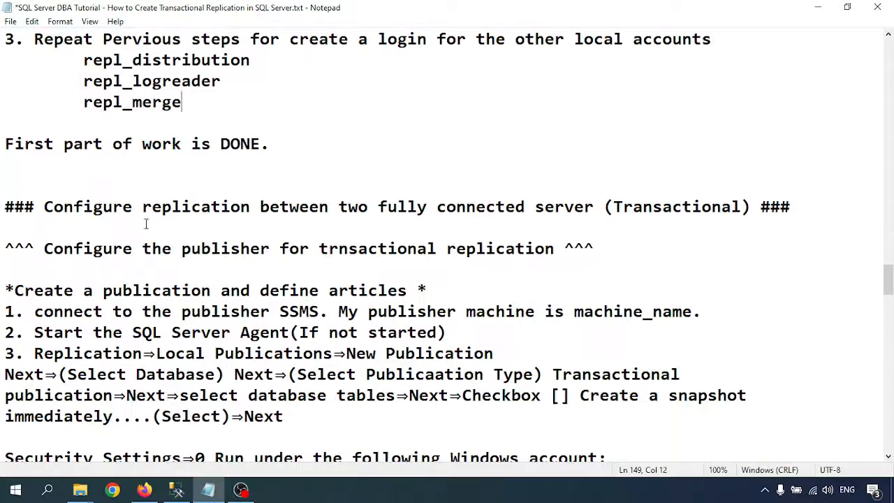
{"action": "left_click_drag", "start_coordinate": [7, 146], "coordinate": [283, 150]}
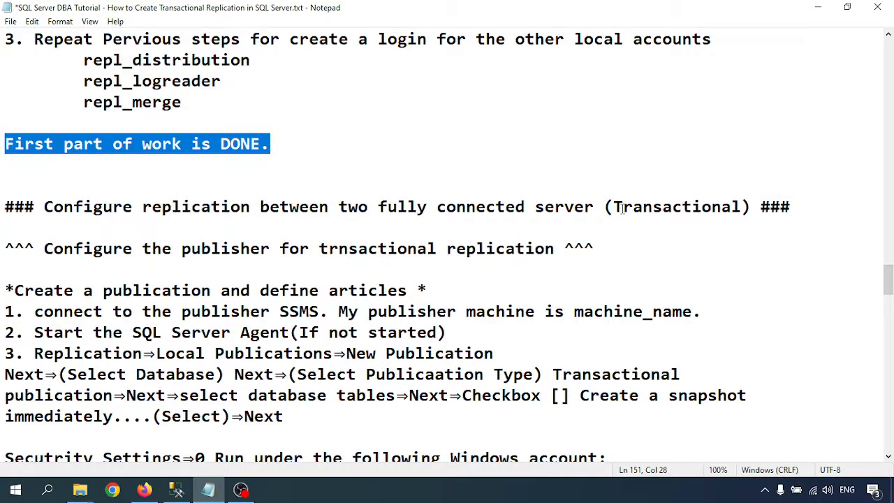
{"action": "left_click_drag", "start_coordinate": [615, 208], "coordinate": [739, 209]}
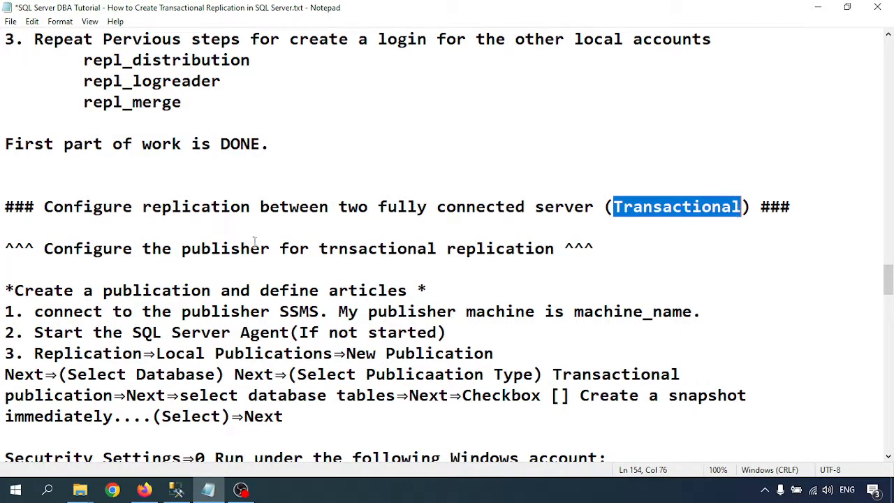
{"action": "left_click_drag", "start_coordinate": [44, 249], "coordinate": [536, 244]}
- Highlight the publication-and-articles step and the connect-to-publisher-in-SSMS instructions
{"action": "scroll", "coordinate": [290, 279], "scroll_direction": "down", "scroll_amount": 1}
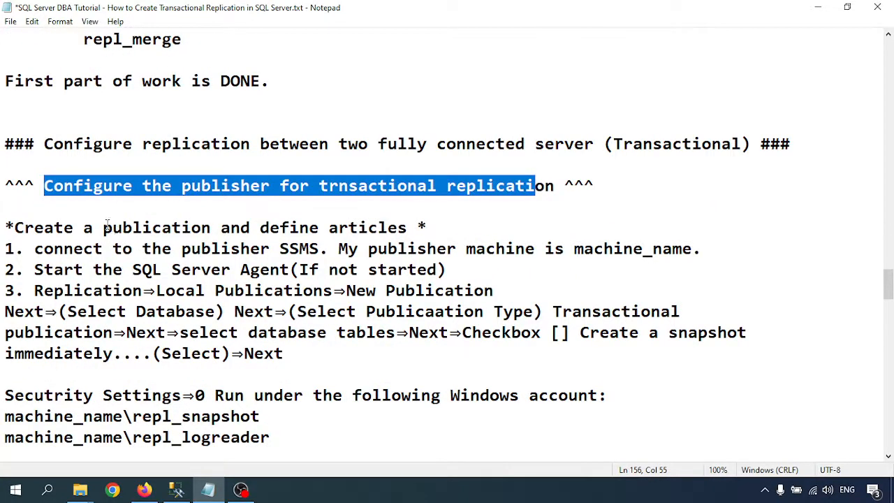
{"action": "left_click_drag", "start_coordinate": [103, 228], "coordinate": [403, 227]}
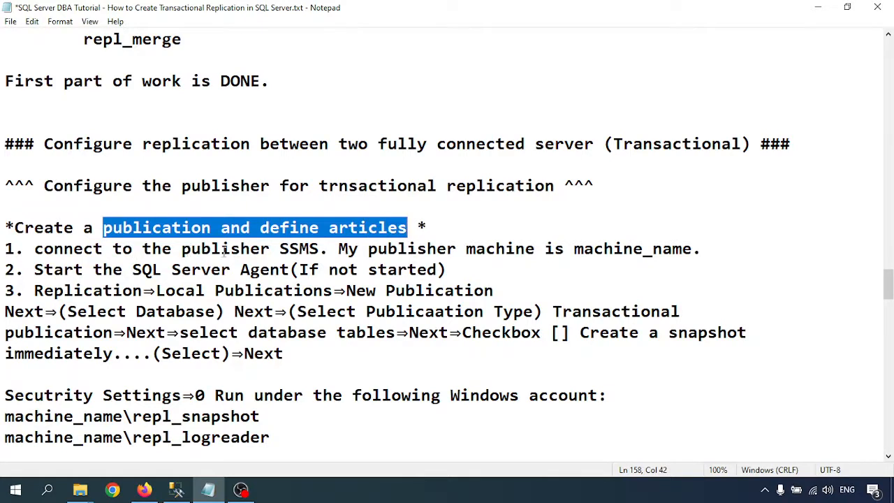
{"action": "left_click_drag", "start_coordinate": [183, 249], "coordinate": [321, 249]}
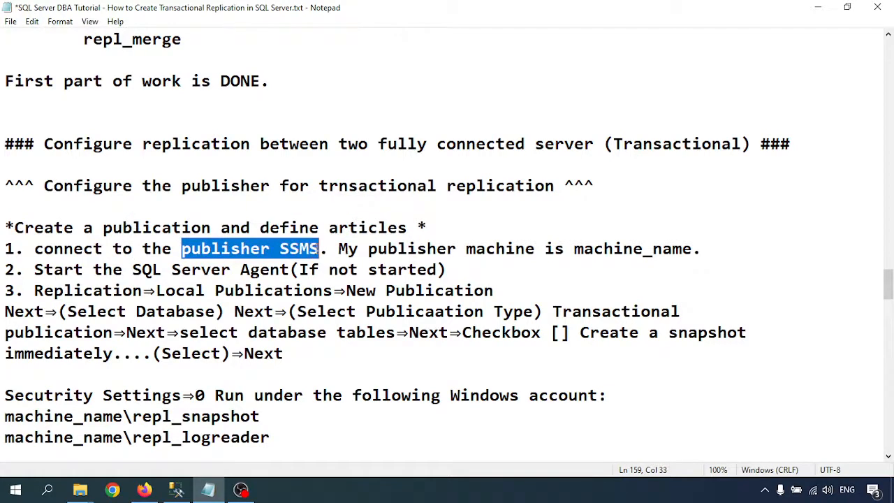
{"action": "double_click", "coordinate": [285, 249]}
{"action": "left_click", "coordinate": [406, 249]}
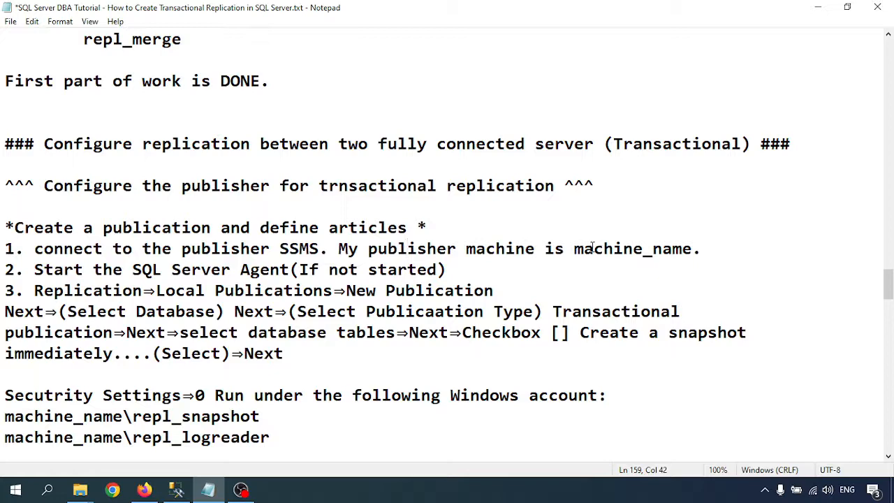
{"action": "left_click_drag", "start_coordinate": [571, 250], "coordinate": [675, 248]}
{"action": "left_click_drag", "start_coordinate": [614, 254], "coordinate": [706, 261]}
{"action": "left_click", "coordinate": [690, 252]}
{"action": "scroll", "coordinate": [208, 276], "scroll_direction": "down", "scroll_amount": 1}
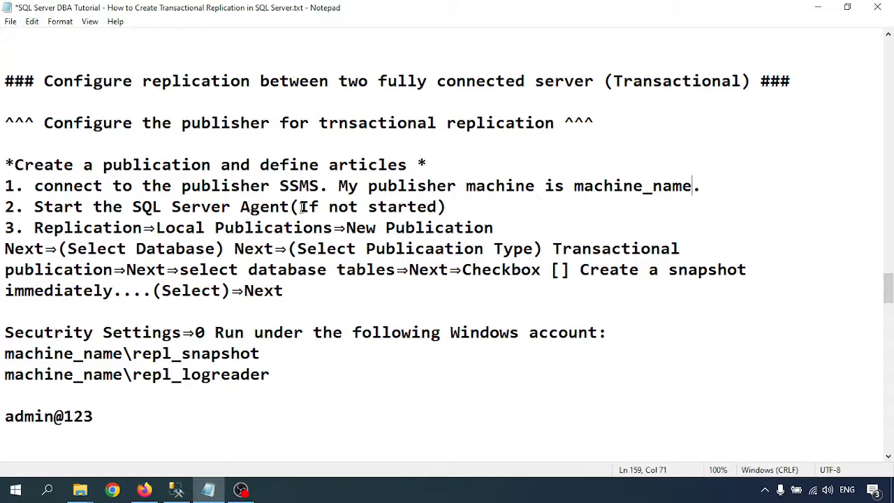
{"action": "left_click", "coordinate": [176, 488]}
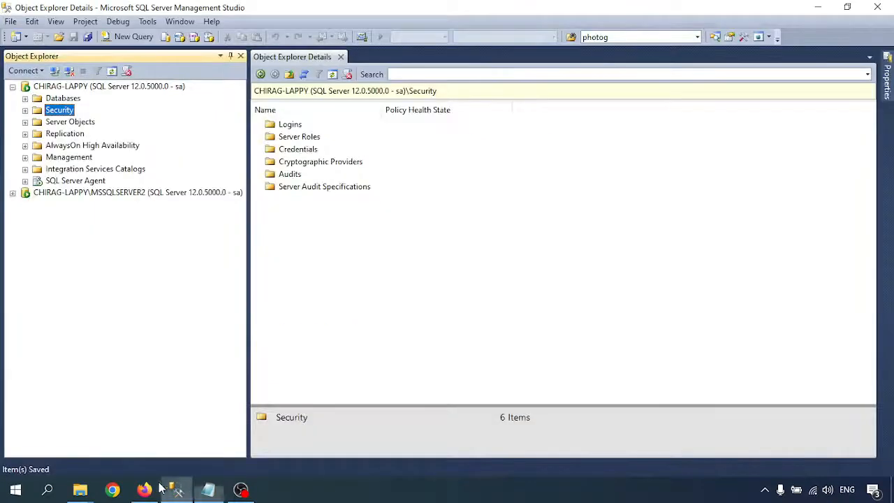
- Check the notes' Replication > Local Publications path for creating the publication
{"action": "left_click", "coordinate": [70, 181]}
{"action": "left_click", "coordinate": [208, 489]}
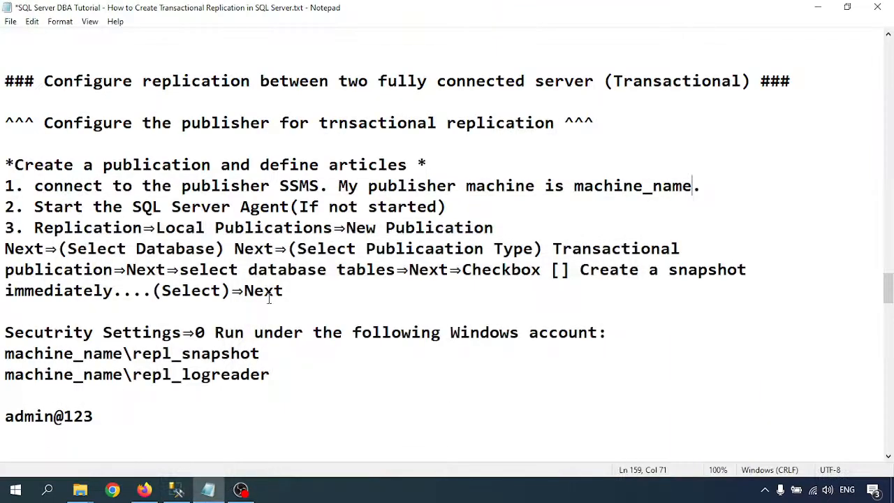
{"action": "left_click_drag", "start_coordinate": [42, 225], "coordinate": [319, 225]}
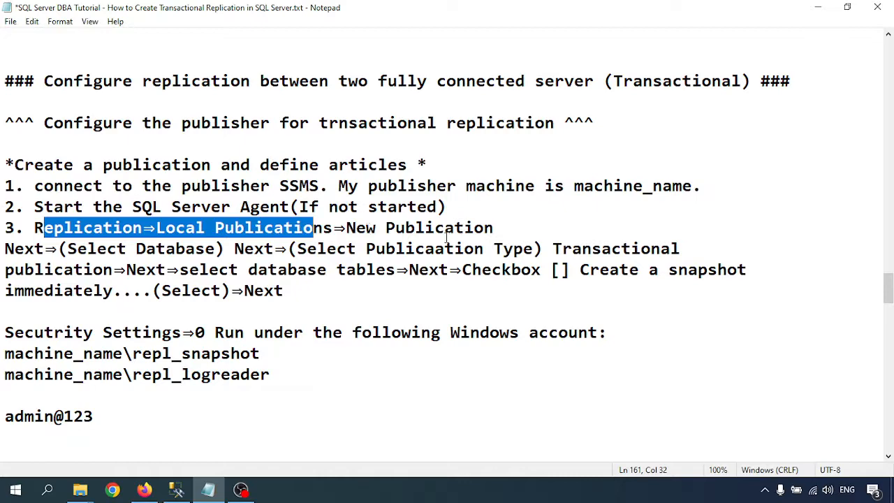
{"action": "left_click", "coordinate": [174, 491]}
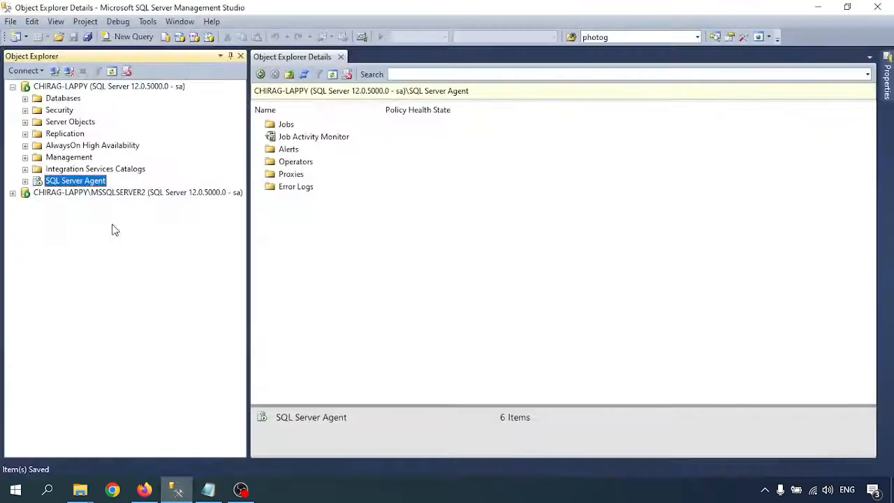
- Expand Replication, launch New Publication from Local Publications, and move past the welcome page
{"action": "left_click", "coordinate": [25, 135]}
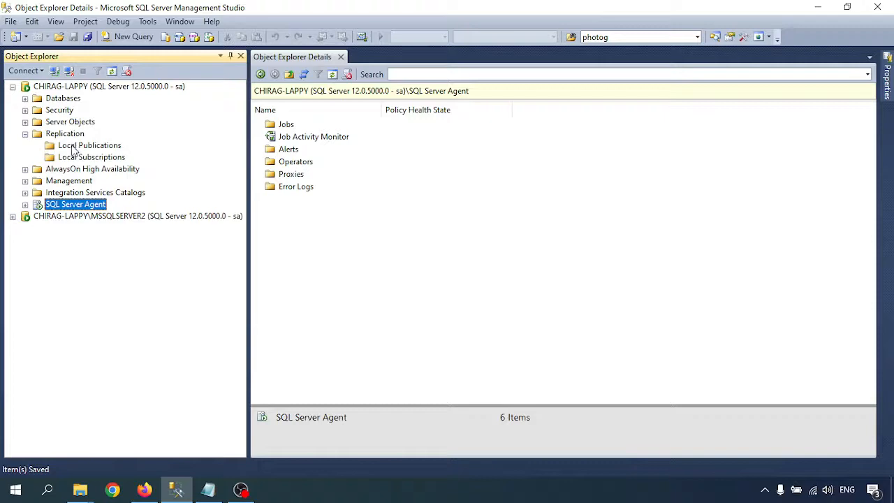
{"action": "left_click", "coordinate": [208, 491]}
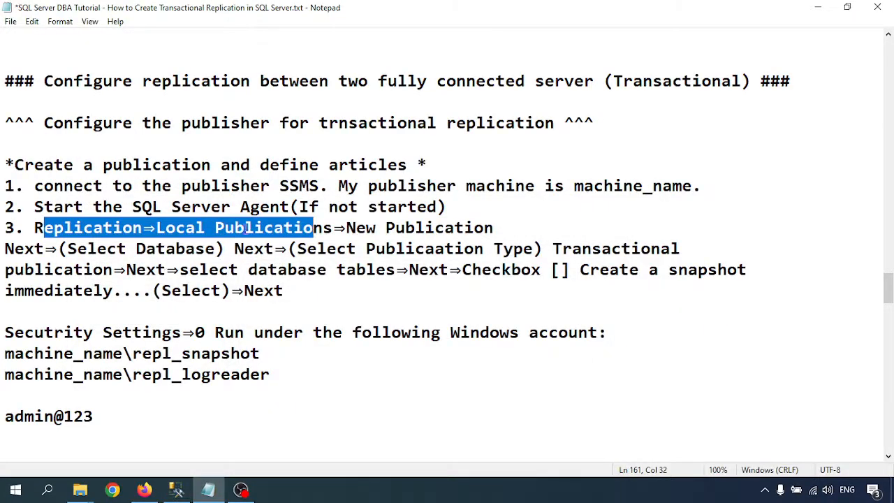
{"action": "left_click", "coordinate": [175, 491]}
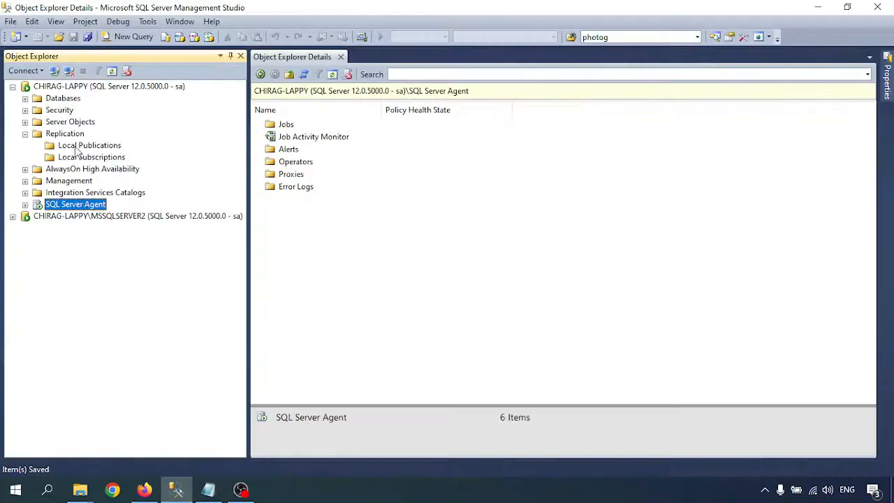
{"action": "right_click", "coordinate": [78, 146]}
{"action": "left_click", "coordinate": [112, 155]}
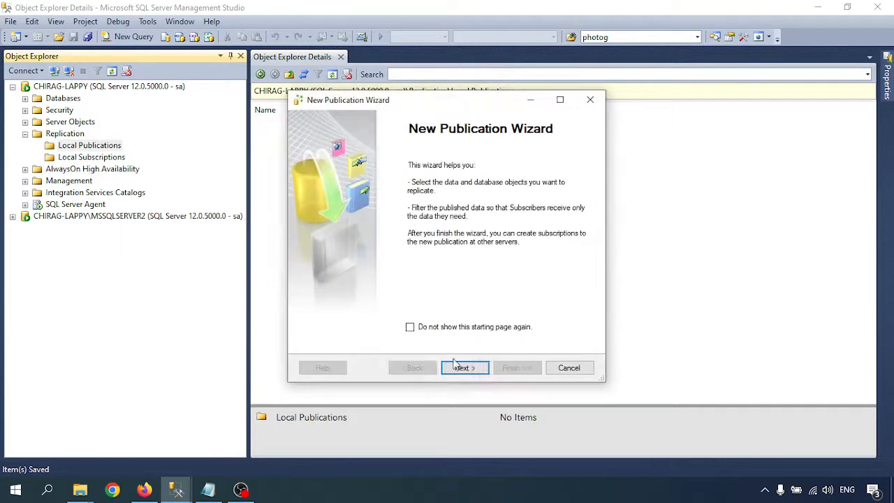
{"action": "left_click", "coordinate": [465, 368]}
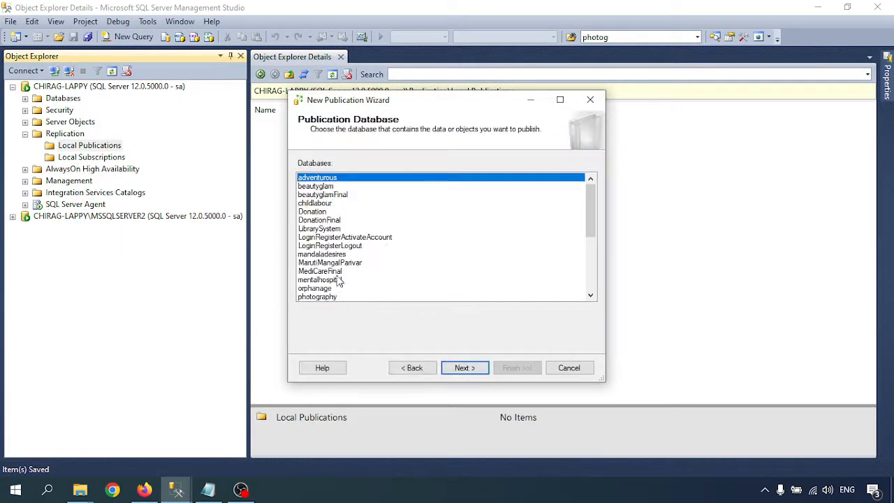
- Select SalesOrders as the database and pick Transactional publication as the type
{"action": "scroll", "coordinate": [339, 280], "scroll_direction": "down", "scroll_amount": 2}
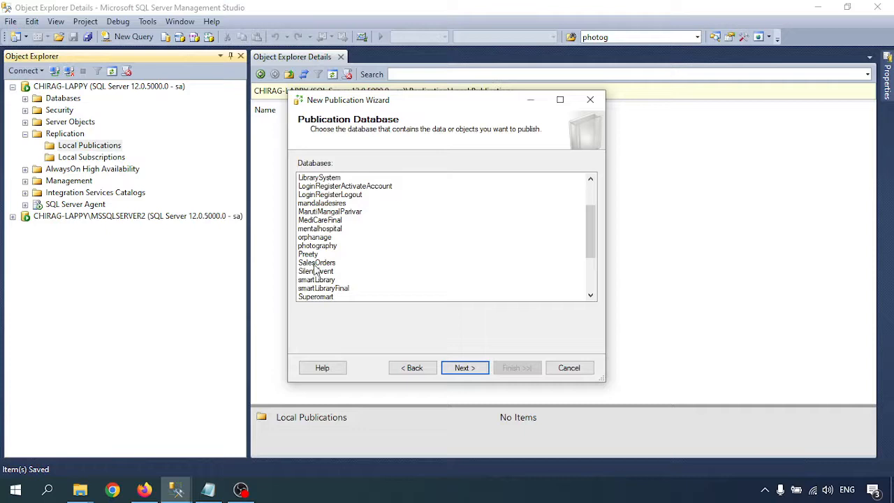
{"action": "left_click", "coordinate": [315, 263]}
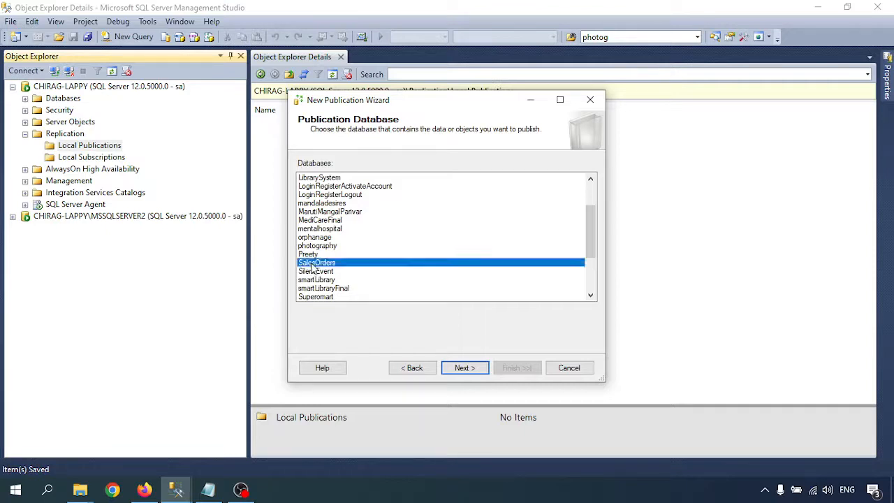
{"action": "left_click", "coordinate": [465, 369]}
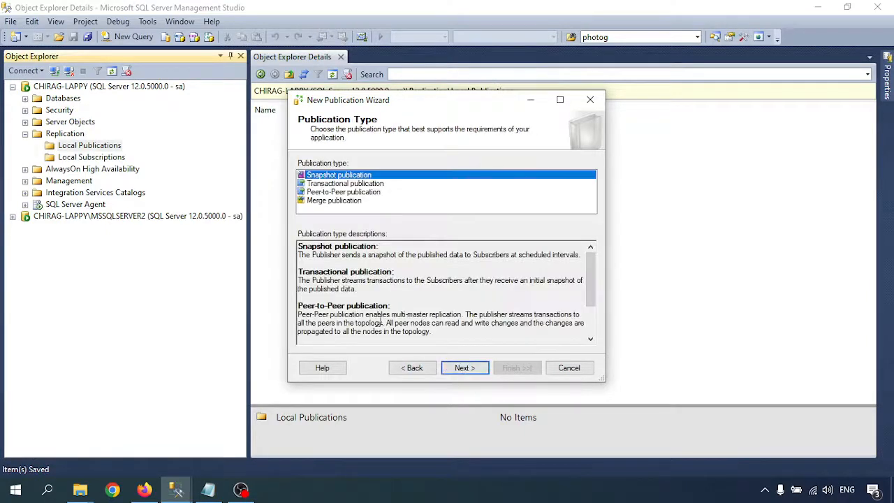
{"action": "left_click", "coordinate": [319, 184]}
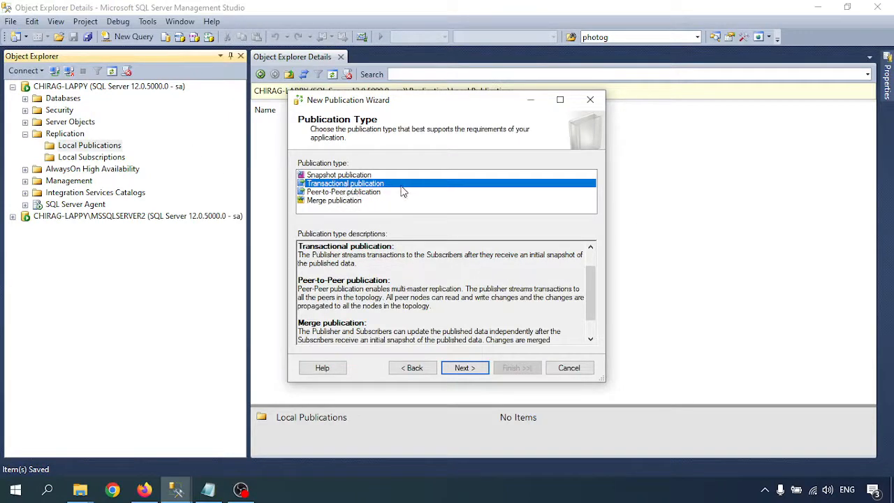
{"action": "left_click", "coordinate": [465, 369]}
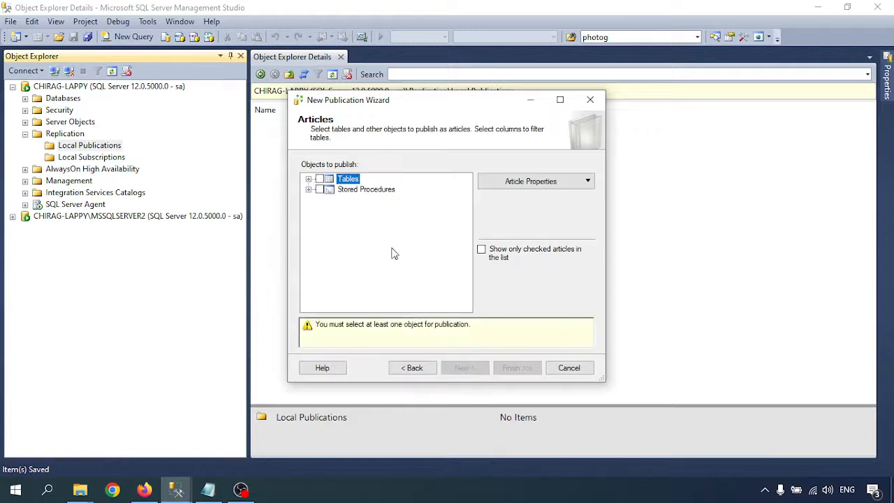
- Expand Tables and check why customer_2 can't be published: it has no primary key
{"action": "left_click", "coordinate": [308, 179]}
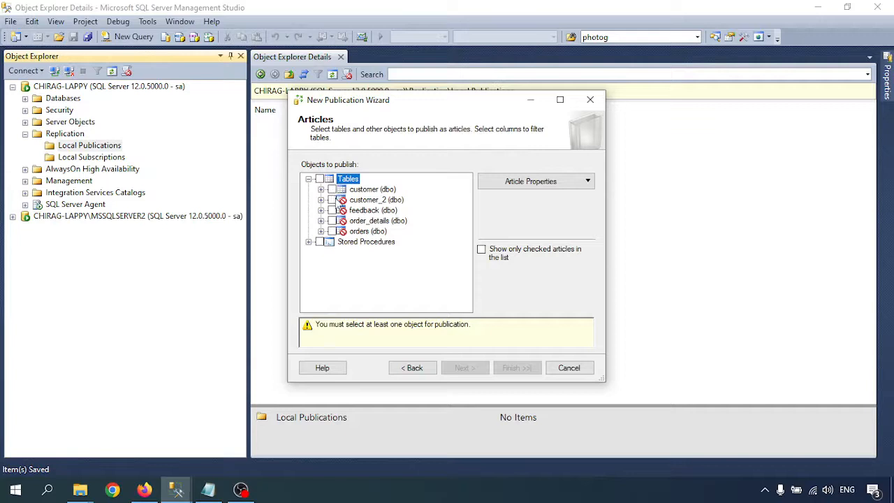
{"action": "left_click", "coordinate": [338, 202]}
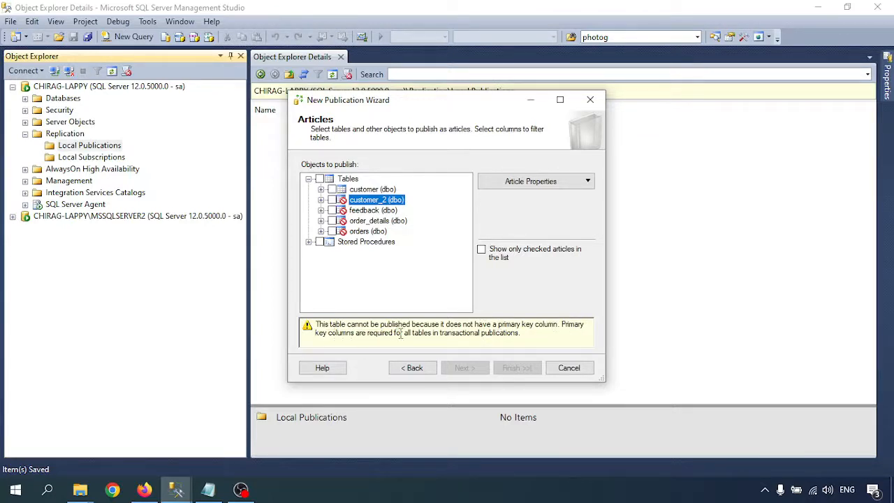
{"action": "left_click_drag", "start_coordinate": [525, 333], "coordinate": [293, 323]}
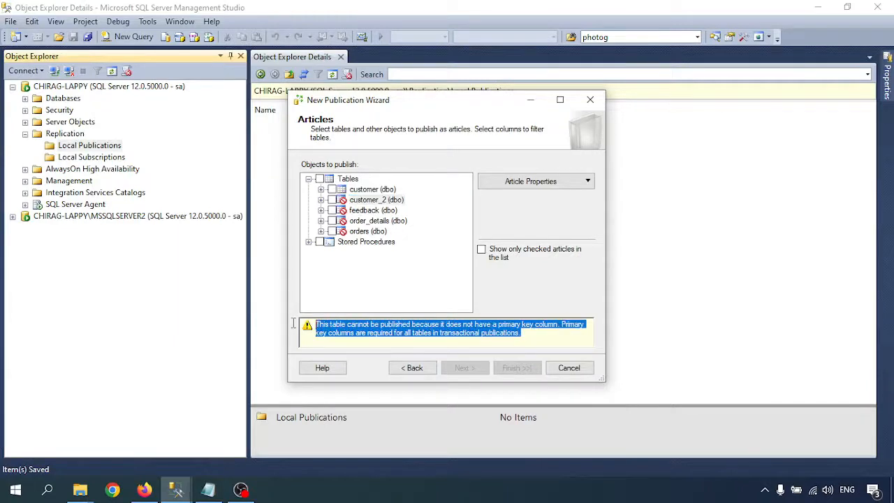
- Check all eligible tables, including customer, and all Stored Procedures as articles
{"action": "left_click", "coordinate": [319, 179]}
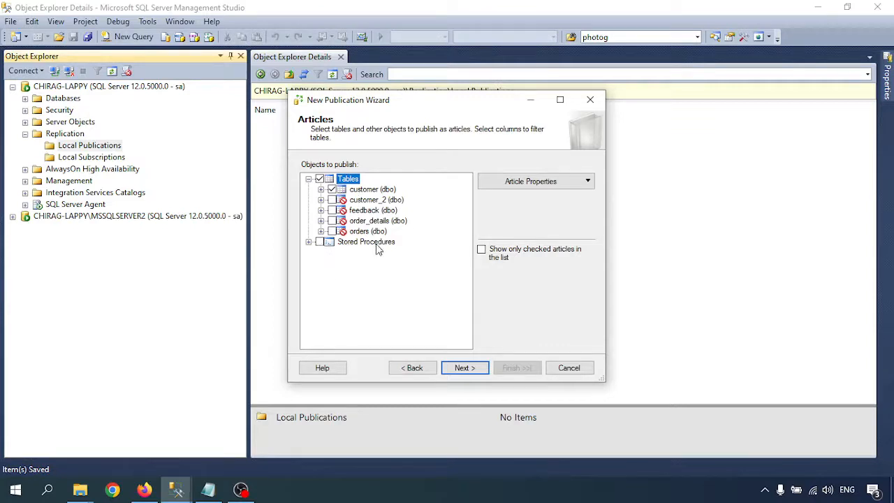
{"action": "left_click", "coordinate": [320, 241]}
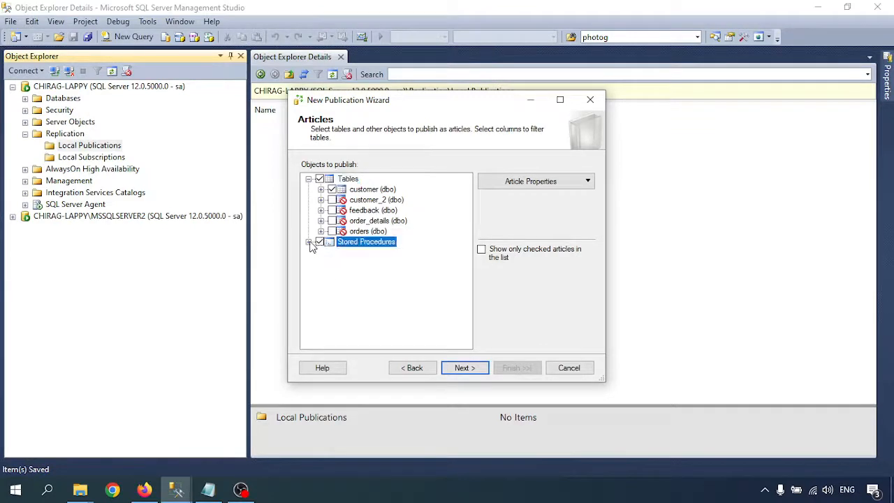
{"action": "left_click", "coordinate": [309, 241]}
{"action": "left_click", "coordinate": [309, 242]}
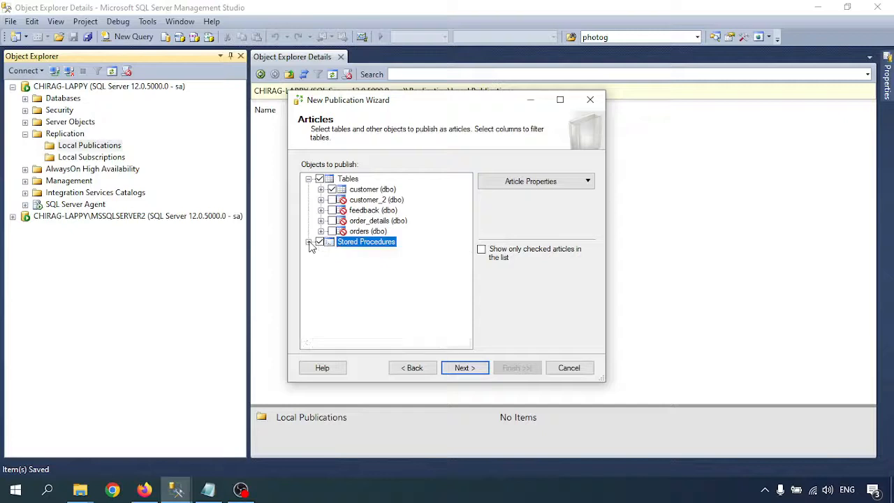
{"action": "left_click", "coordinate": [542, 185]}
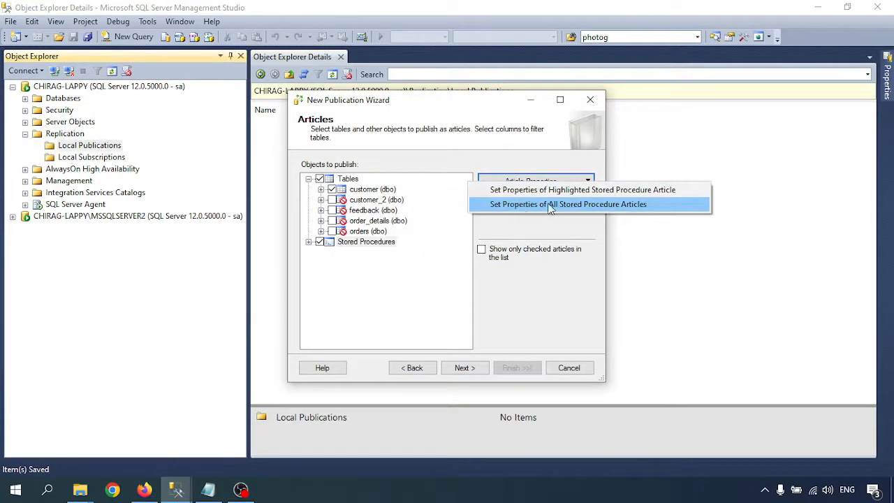
{"action": "left_click", "coordinate": [550, 204]}
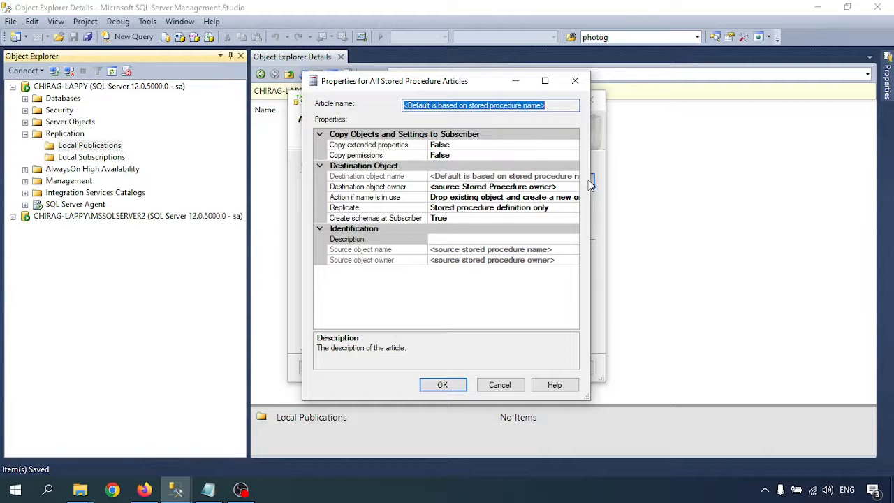
{"action": "left_click_drag", "start_coordinate": [590, 183], "coordinate": [771, 188]}
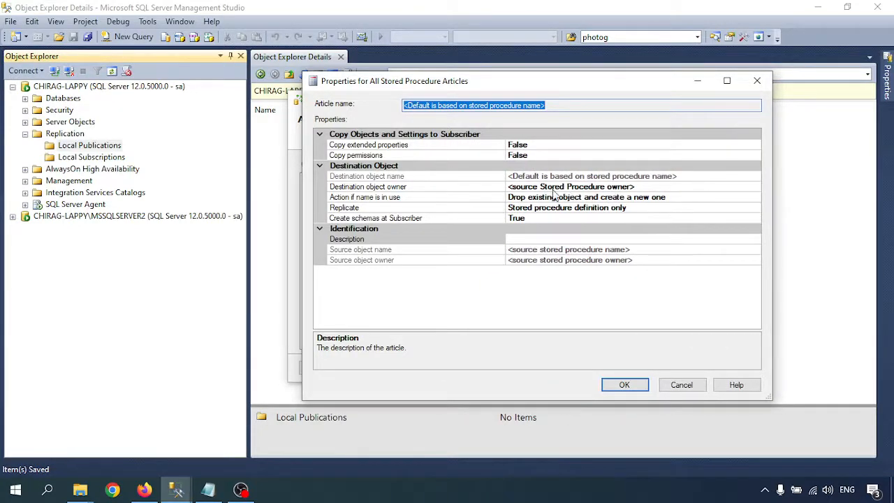
{"action": "left_click", "coordinate": [648, 199]}
{"action": "left_click", "coordinate": [754, 198]}
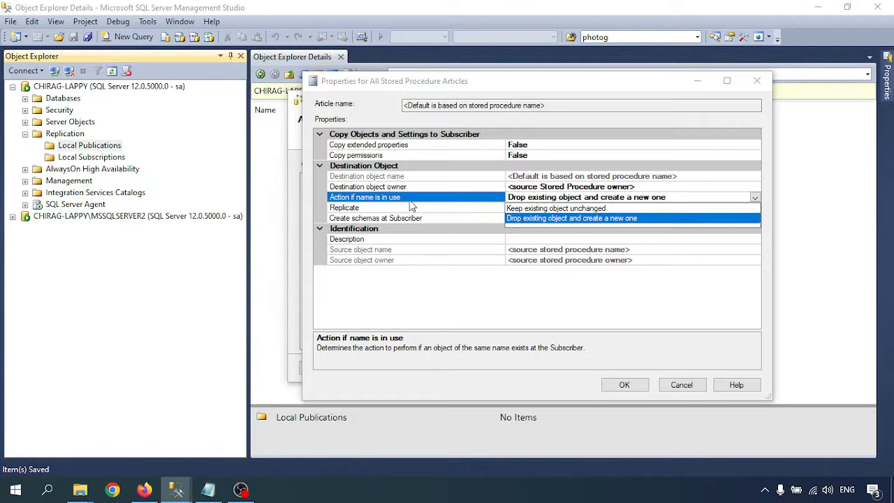
{"action": "left_click", "coordinate": [525, 323]}
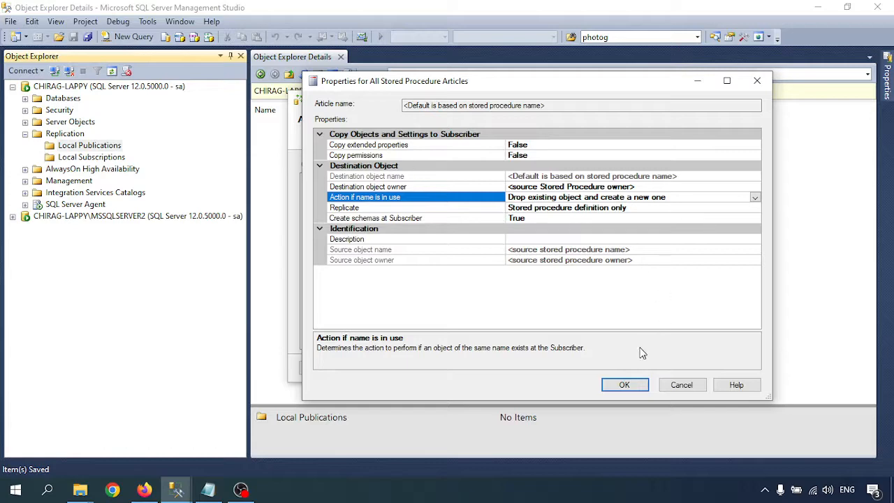
{"action": "left_click", "coordinate": [679, 385]}
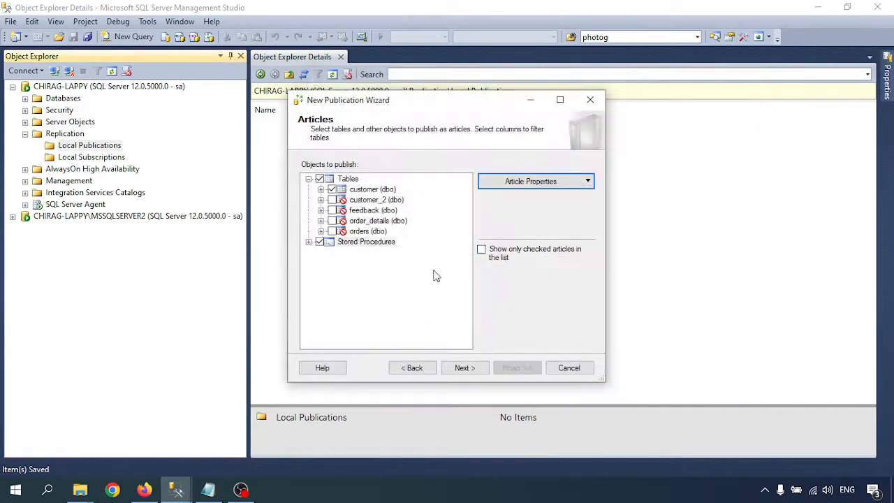
{"action": "left_click", "coordinate": [345, 179]}
{"action": "left_click", "coordinate": [548, 182]}
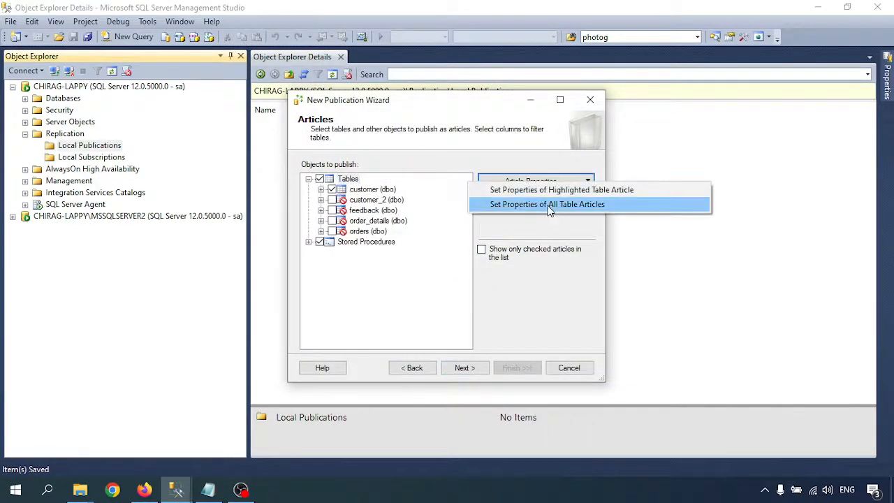
{"action": "left_click", "coordinate": [553, 204]}
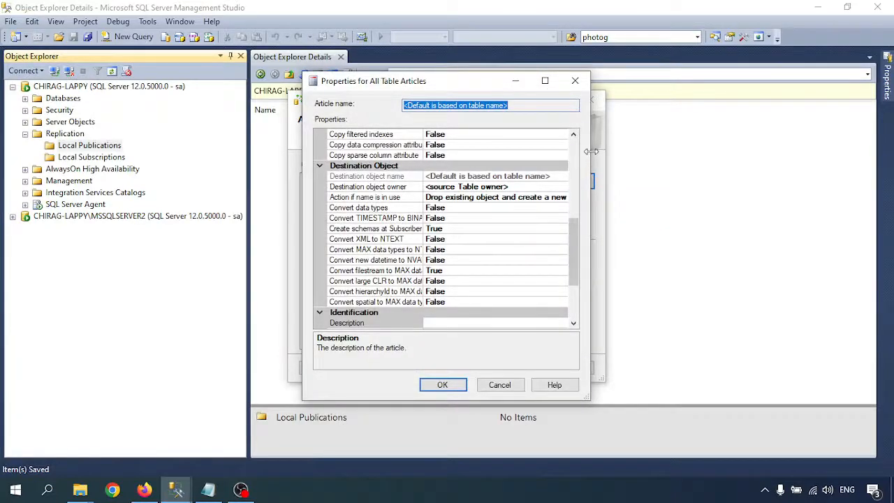
{"action": "left_click_drag", "start_coordinate": [591, 152], "coordinate": [742, 178]}
{"action": "scroll", "coordinate": [479, 186], "scroll_direction": "up", "scroll_amount": 10}
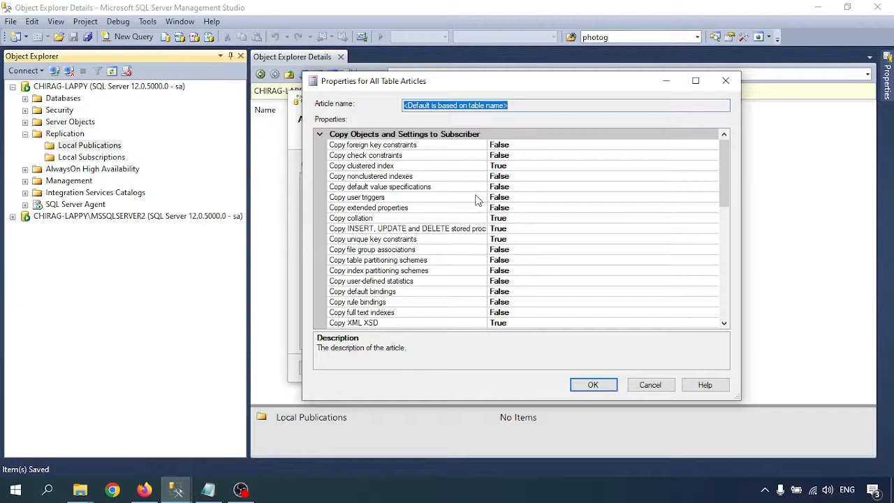
{"action": "scroll", "coordinate": [475, 200], "scroll_direction": "down", "scroll_amount": 7}
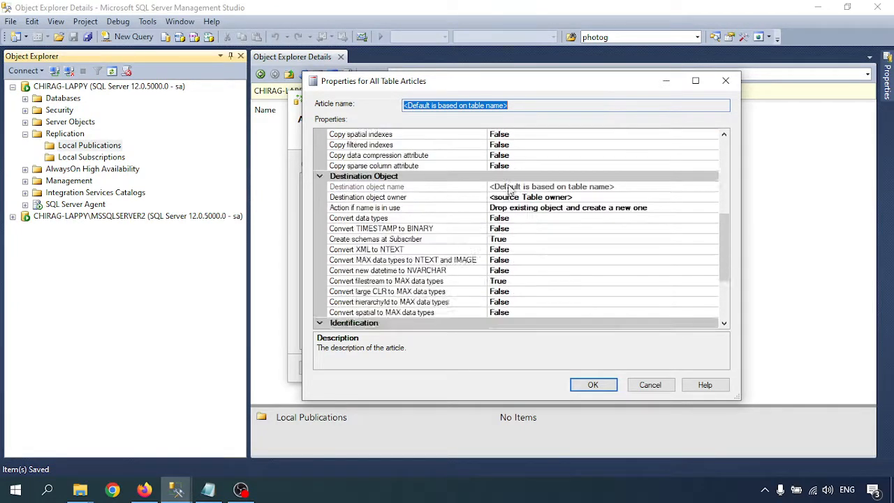
{"action": "scroll", "coordinate": [509, 190], "scroll_direction": "up", "scroll_amount": 7}
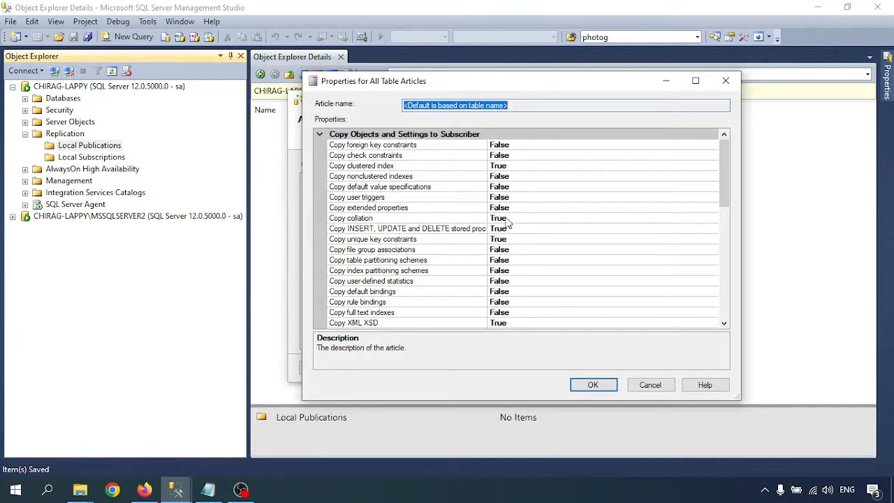
{"action": "scroll", "coordinate": [501, 273], "scroll_direction": "down", "scroll_amount": 4}
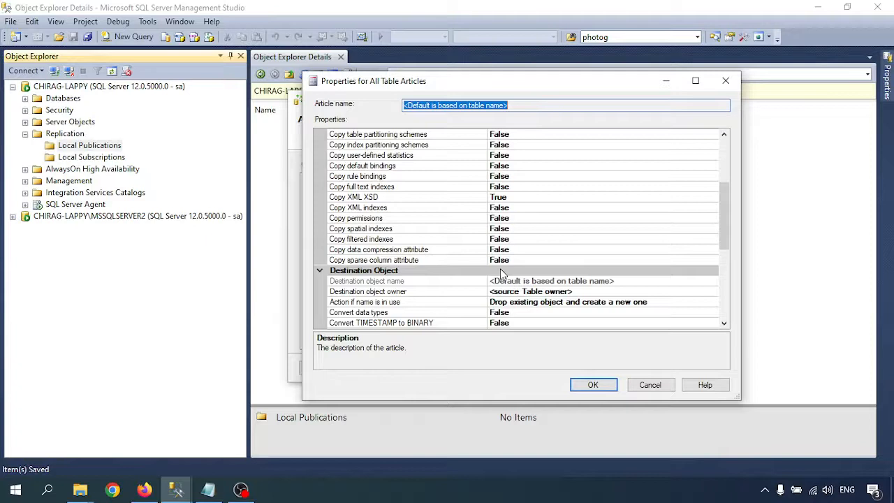
{"action": "scroll", "coordinate": [491, 291], "scroll_direction": "down", "scroll_amount": 1}
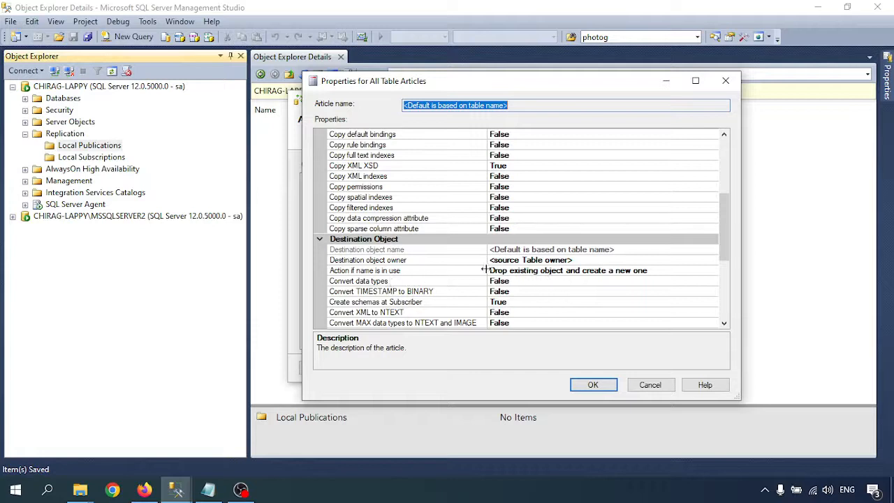
{"action": "left_click", "coordinate": [676, 273]}
{"action": "left_click", "coordinate": [712, 270]}
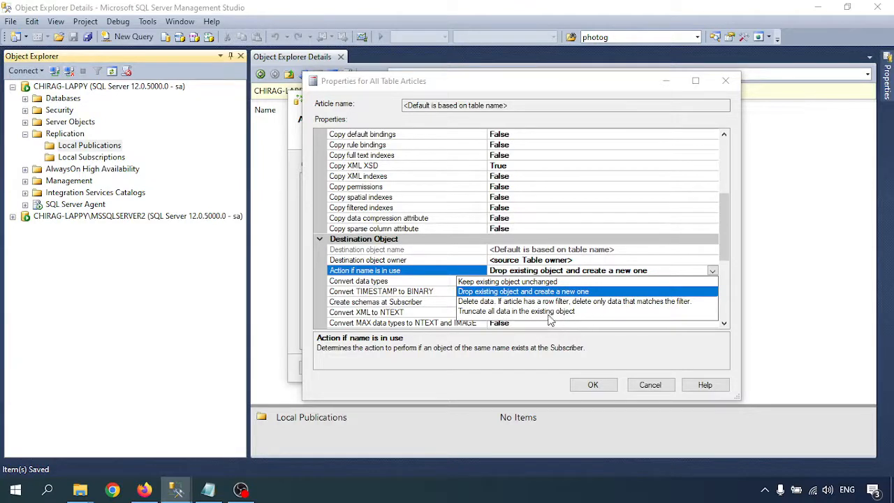
{"action": "left_click", "coordinate": [652, 391]}
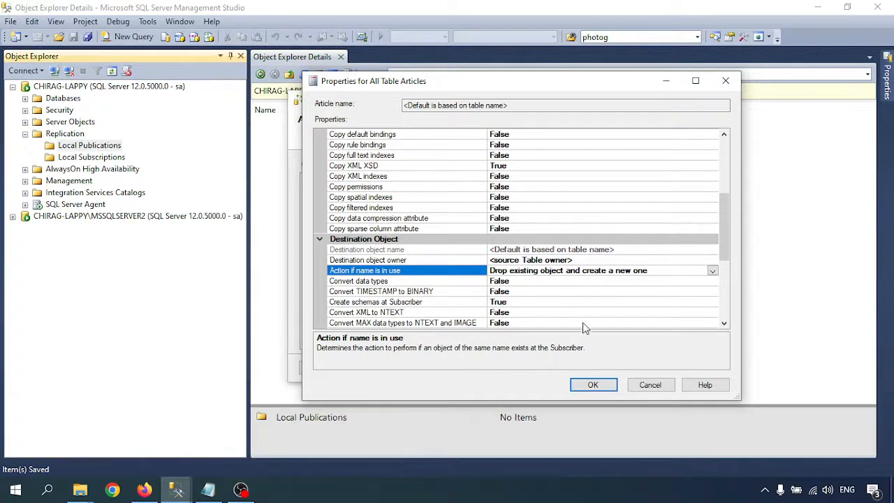
{"action": "left_click", "coordinate": [649, 385]}
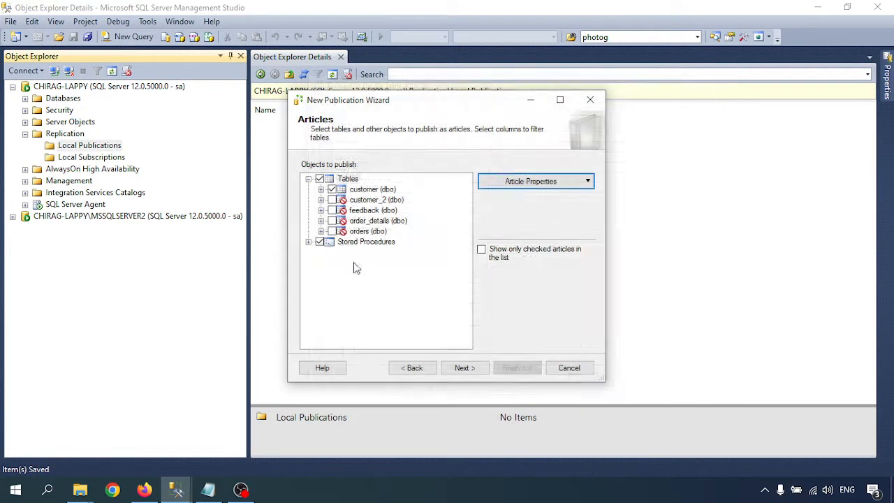
- Open Add Filter on the customer (dbo) table, cancel it, and continue with no row filter
{"action": "left_click", "coordinate": [458, 367]}
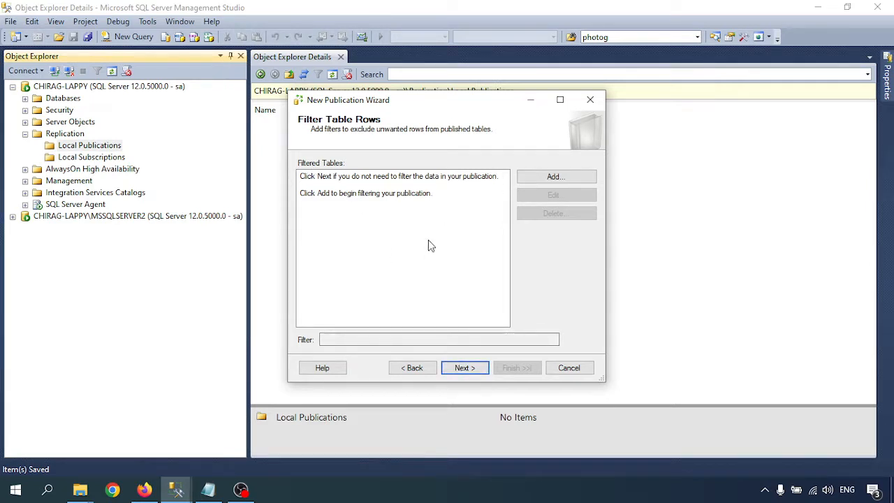
{"action": "left_click", "coordinate": [555, 177]}
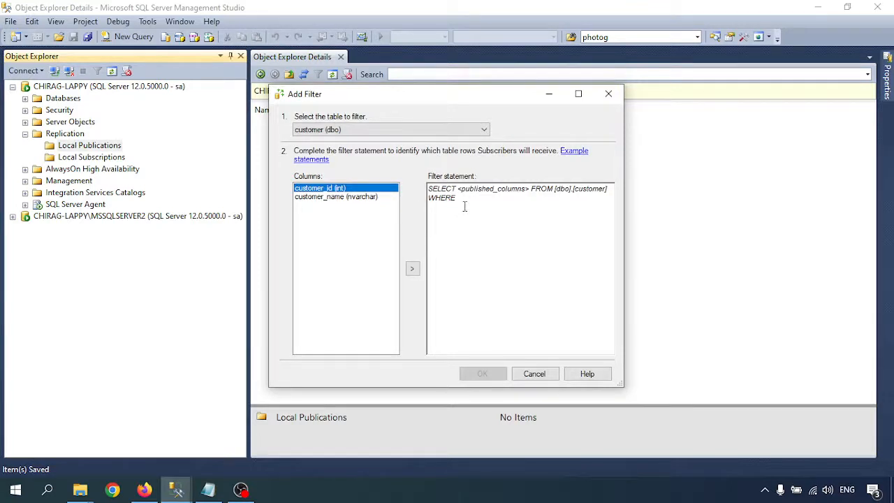
{"action": "left_click_drag", "start_coordinate": [464, 206], "coordinate": [409, 176]}
{"action": "left_click", "coordinate": [465, 242]}
{"action": "left_click", "coordinate": [323, 131]}
{"action": "left_click", "coordinate": [323, 131]}
{"action": "left_click", "coordinate": [536, 374]}
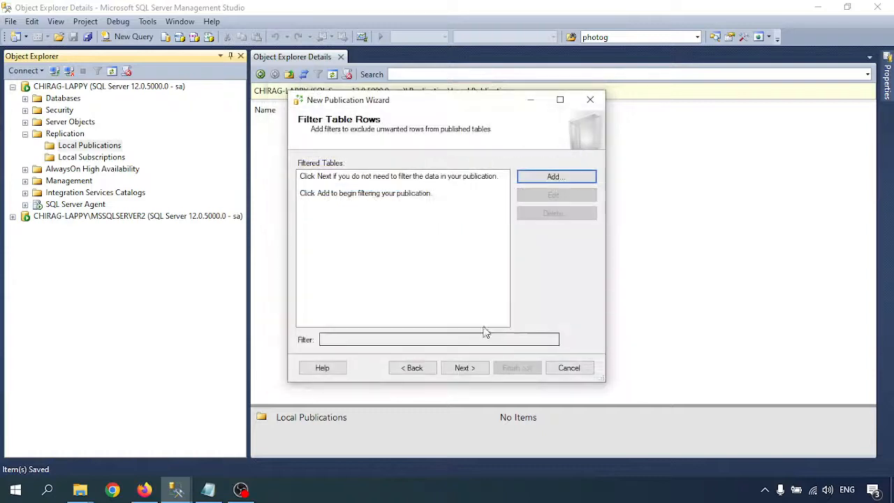
{"action": "left_click", "coordinate": [464, 368]}
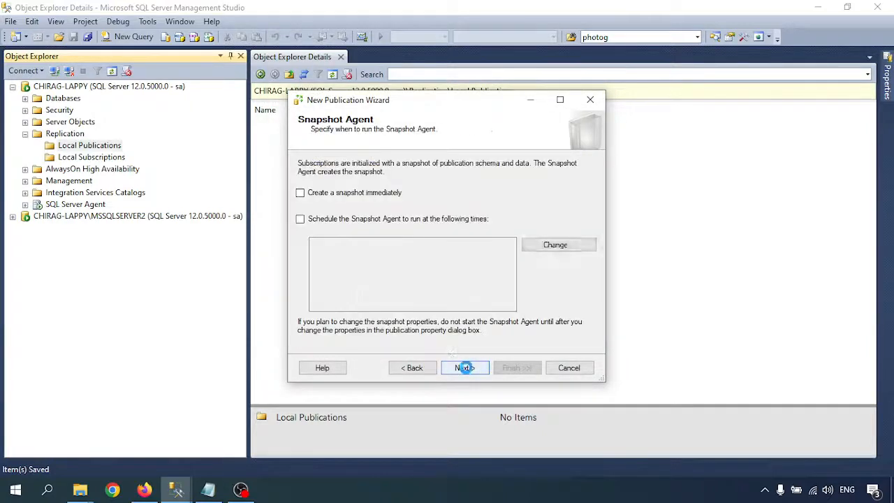
- Tick 'Create a snapshot immediately', advance to Agent Security, and bring up the Notepad notes
{"action": "left_click", "coordinate": [339, 193]}
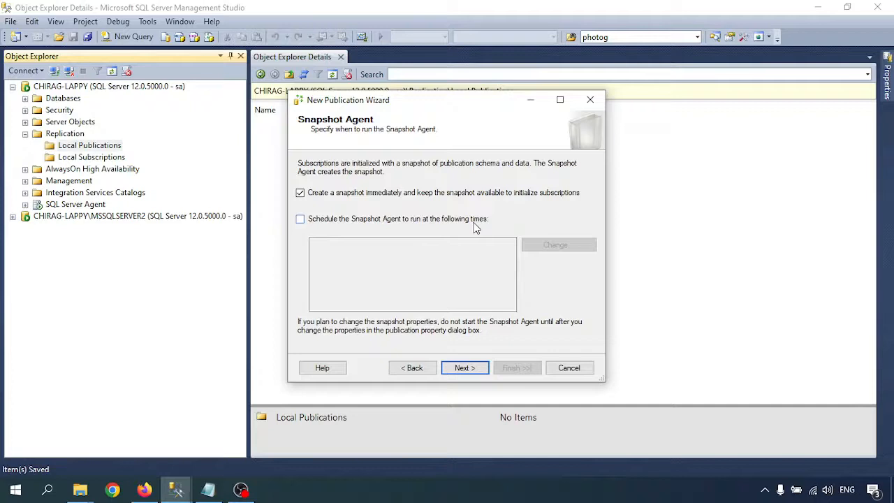
{"action": "left_click", "coordinate": [468, 368]}
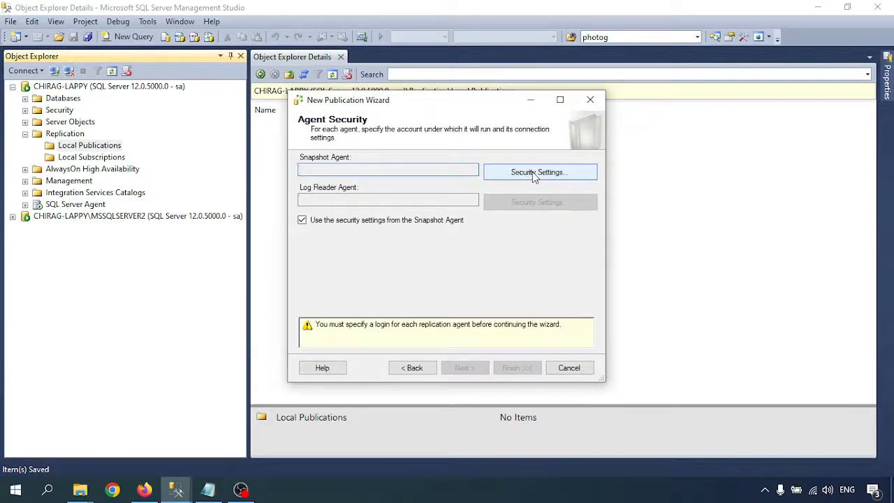
{"action": "left_click", "coordinate": [208, 489]}
{"action": "scroll", "coordinate": [204, 309], "scroll_direction": "down", "scroll_amount": 2}
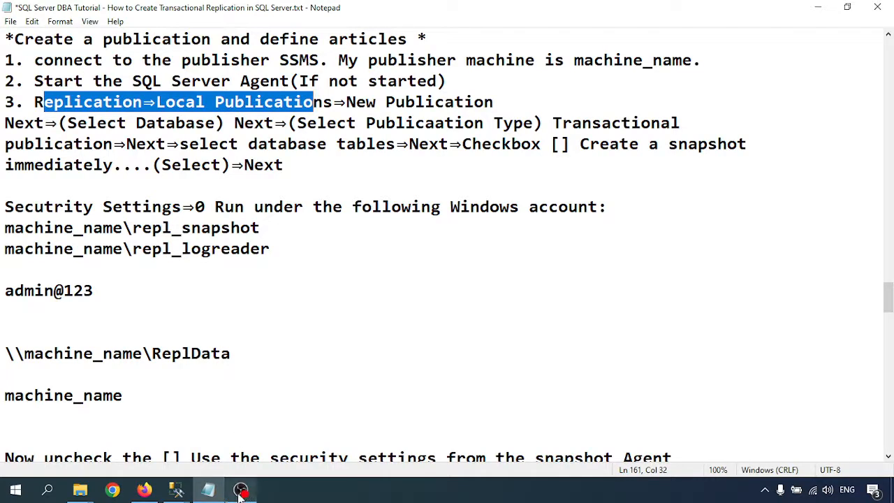
- Select the repl_snapshot and repl_logreader account names in the Notepad notes
{"action": "left_click_drag", "start_coordinate": [271, 249], "coordinate": [4, 205]}
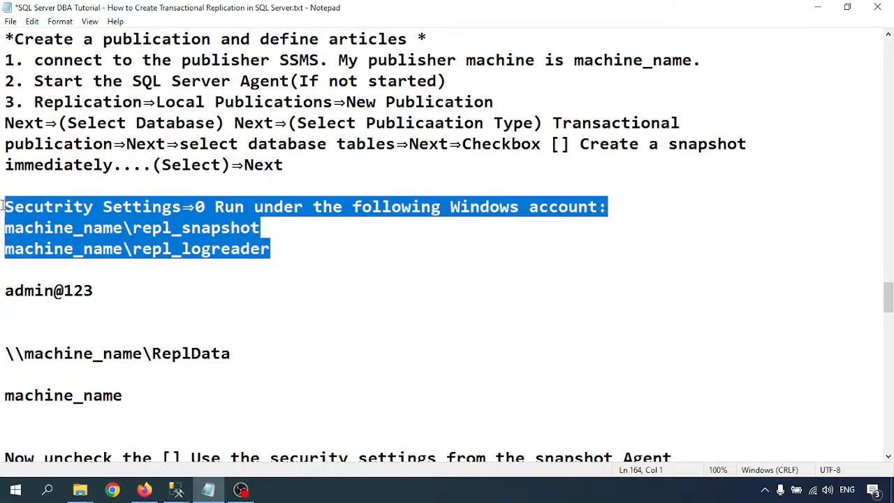
{"action": "left_click", "coordinate": [159, 229]}
{"action": "double_click", "coordinate": [159, 230]}
{"action": "double_click", "coordinate": [183, 250]}
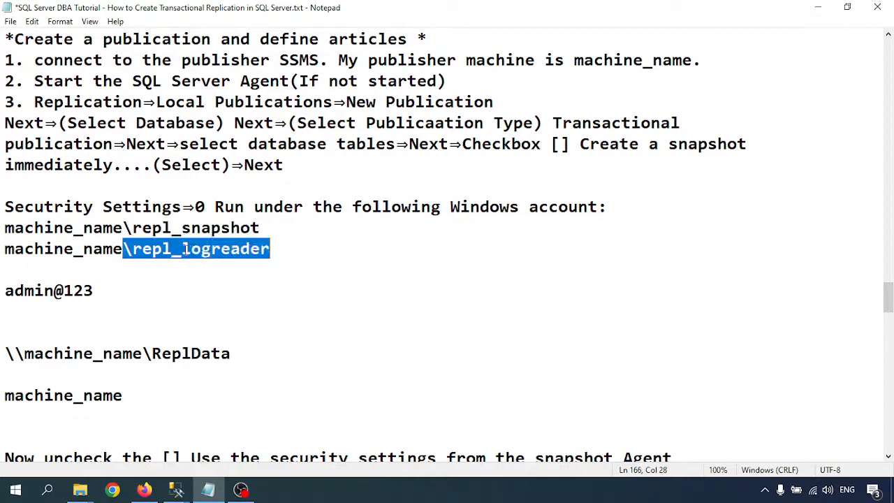
- In the New Publication Wizard, open the Snapshot Agent's Security Settings
{"action": "left_click", "coordinate": [176, 491]}
{"action": "left_click", "coordinate": [252, 428]}
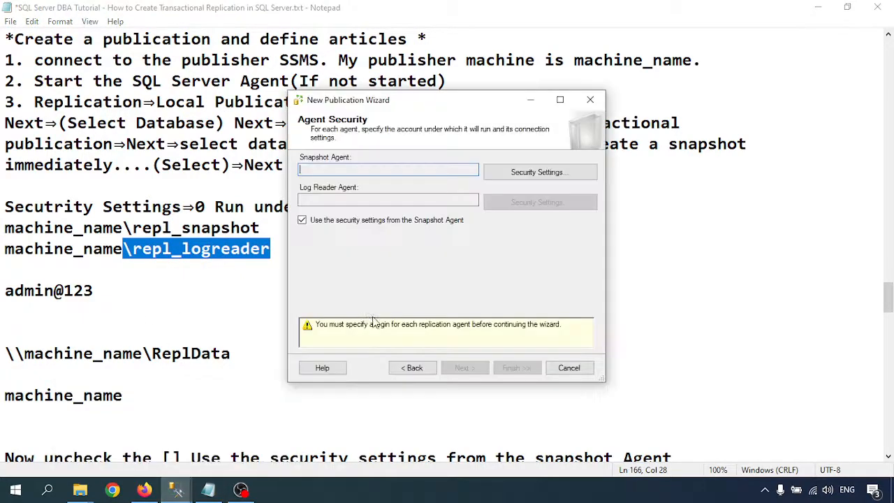
{"action": "left_click", "coordinate": [819, 8]}
{"action": "left_click", "coordinate": [523, 174]}
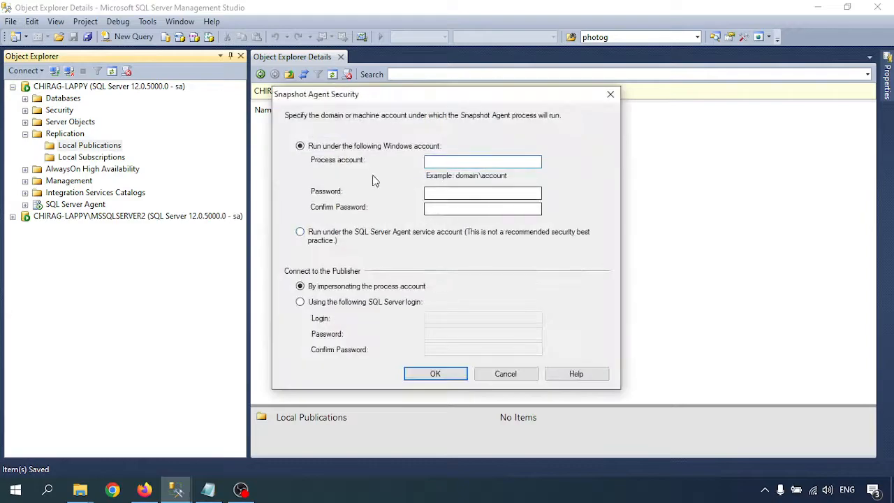
- Return to the notes and scroll to the Log Reader Agent section for repl_logreader
{"action": "left_click", "coordinate": [208, 491]}
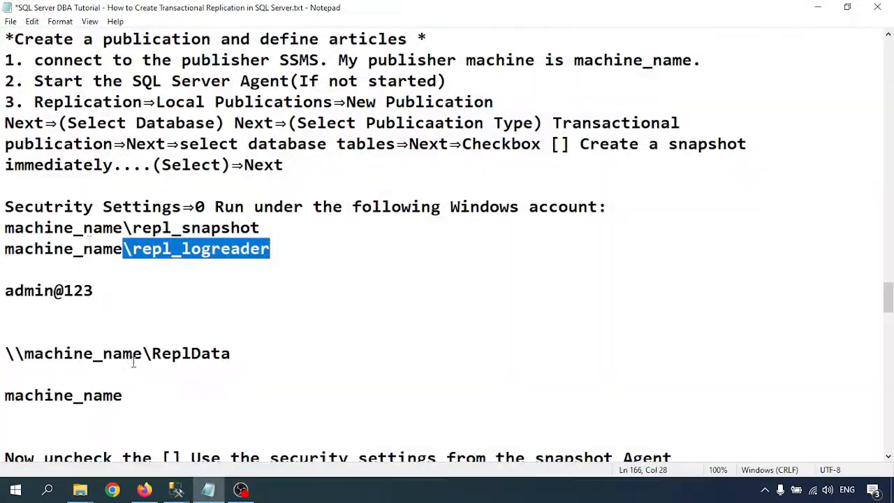
{"action": "scroll", "coordinate": [109, 251], "scroll_direction": "up", "scroll_amount": 20}
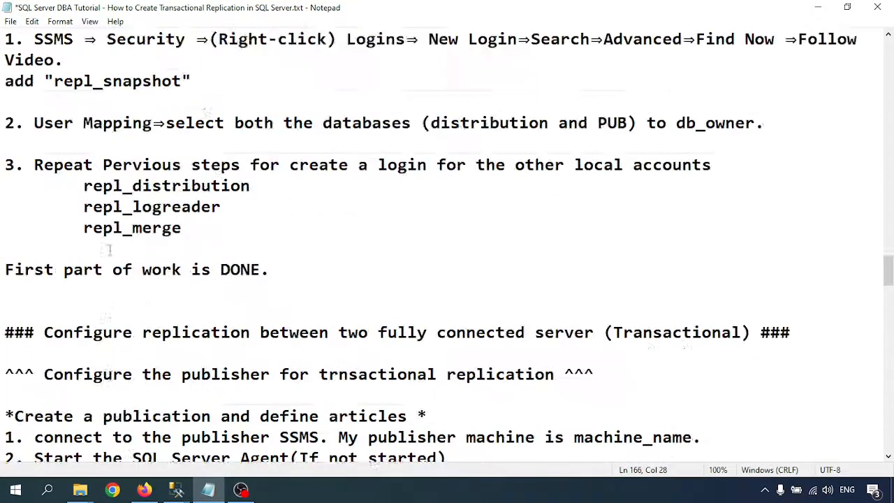
{"action": "scroll", "coordinate": [110, 250], "scroll_direction": "up", "scroll_amount": 15}
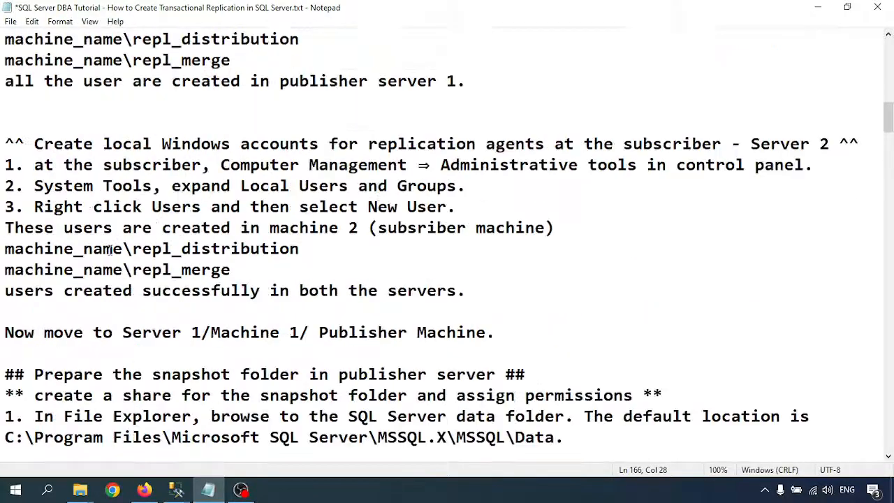
{"action": "scroll", "coordinate": [110, 250], "scroll_direction": "down", "scroll_amount": 20}
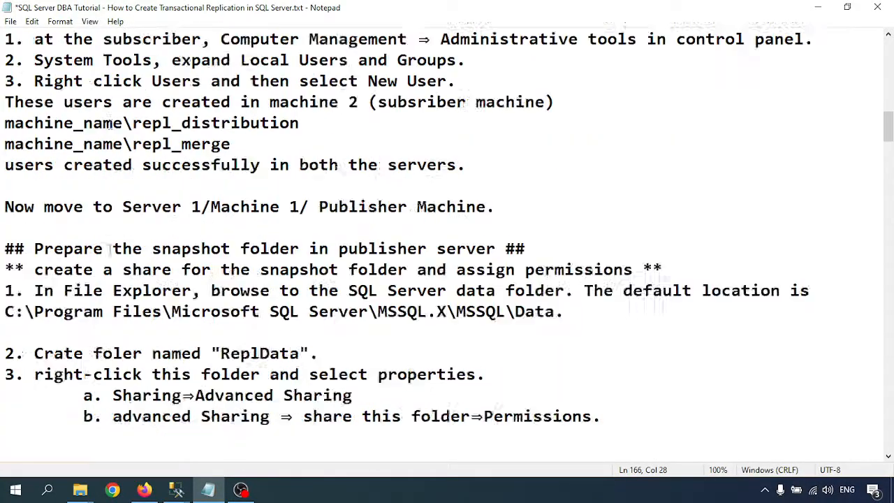
{"action": "scroll", "coordinate": [112, 257], "scroll_direction": "down", "scroll_amount": 9}
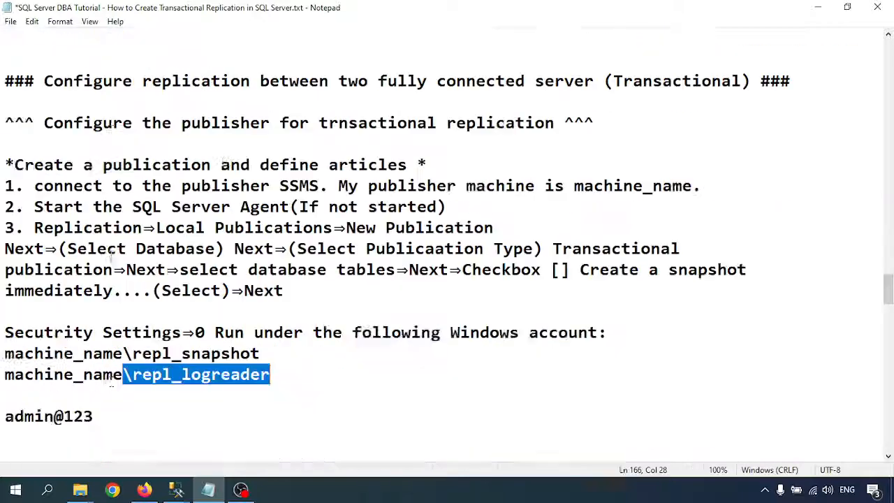
{"action": "left_click", "coordinate": [74, 186]}
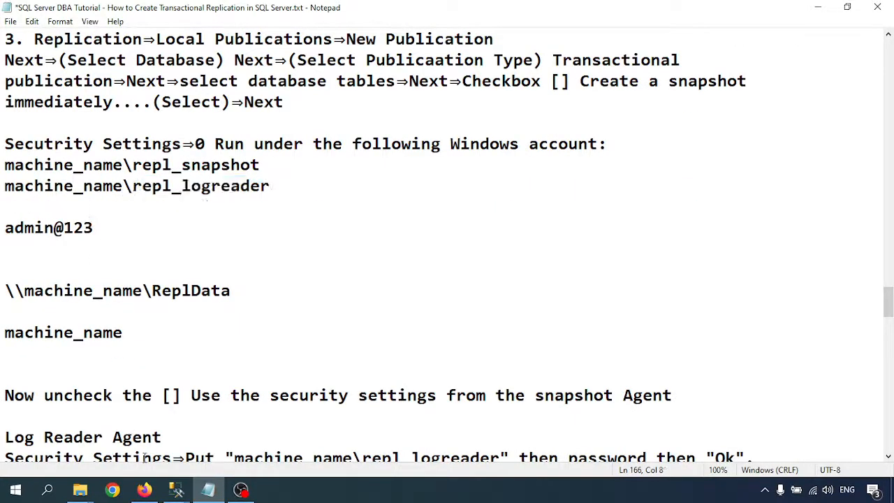
- Expand Security > Logins and take repl_distribution's name via Rename, then cancel and collapse Security
{"action": "left_click", "coordinate": [66, 433]}
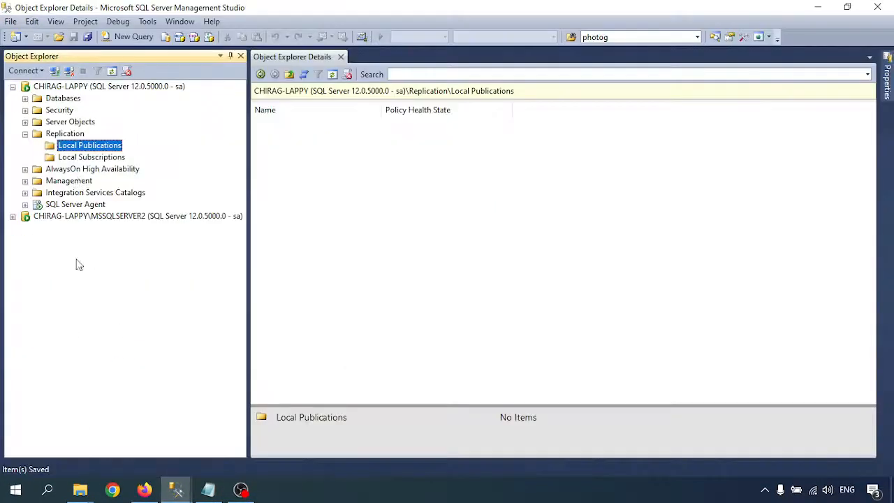
{"action": "left_click", "coordinate": [25, 110]}
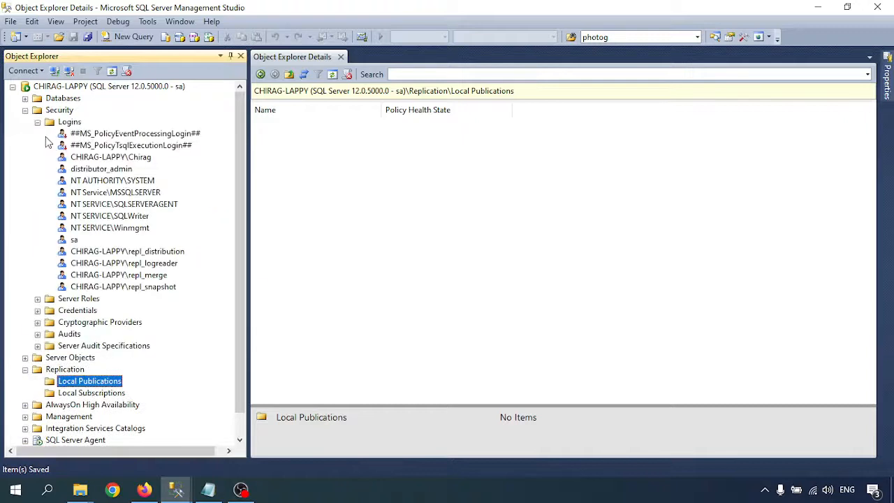
{"action": "right_click", "coordinate": [115, 253]}
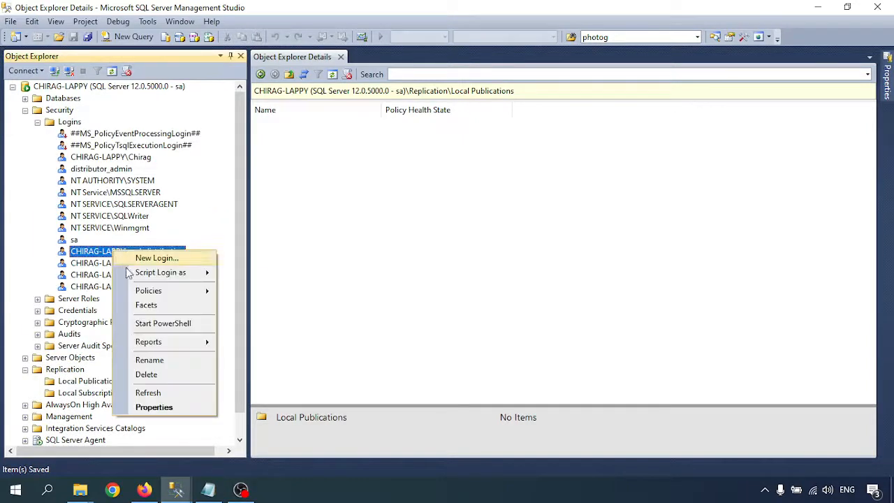
{"action": "left_click", "coordinate": [155, 362]}
{"action": "key", "text": "ctrl+c"}
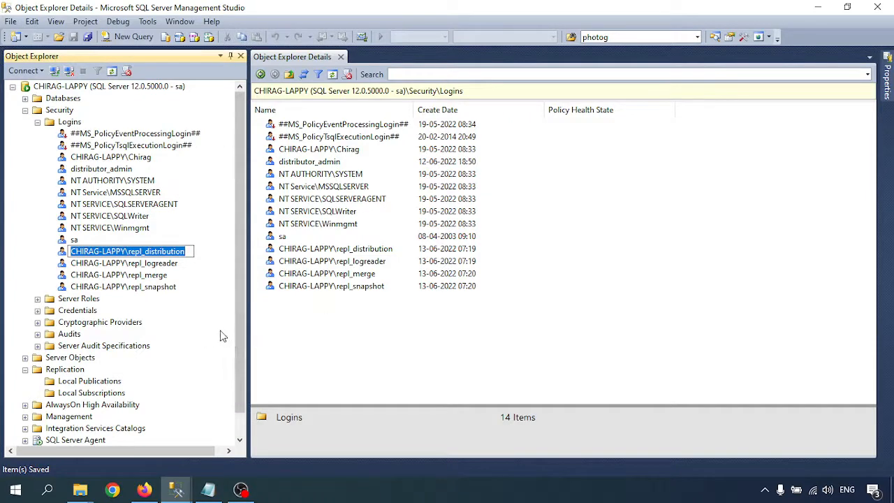
{"action": "left_click", "coordinate": [216, 327]}
{"action": "left_click", "coordinate": [26, 112]}
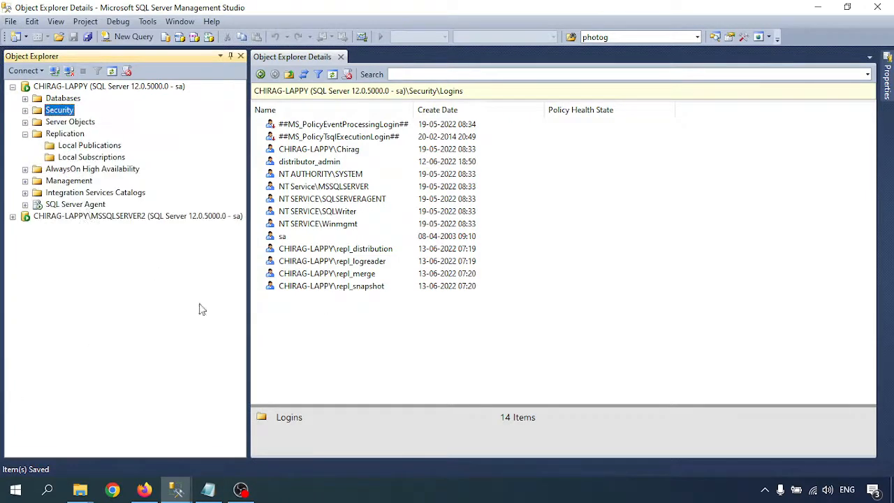
- Replace machine_name on the repl_snapshot line with the computer name and copy that name
{"action": "left_click", "coordinate": [208, 488]}
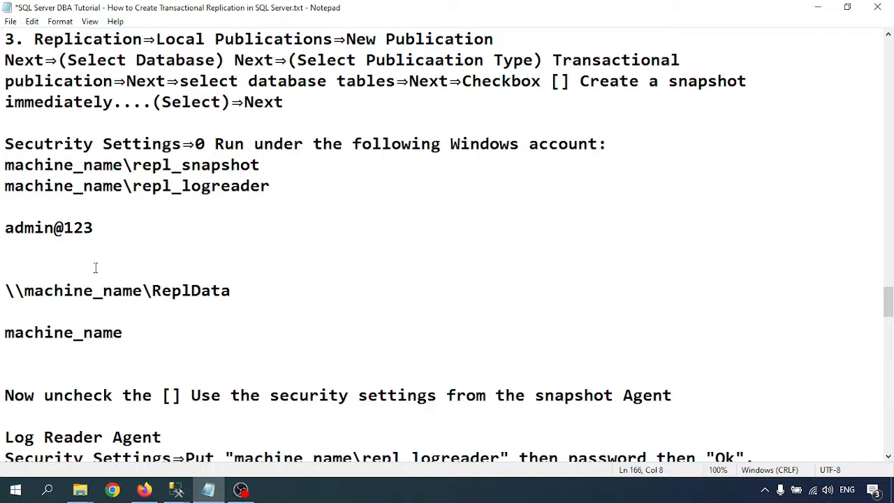
{"action": "left_click_drag", "start_coordinate": [123, 165], "coordinate": [6, 166]}
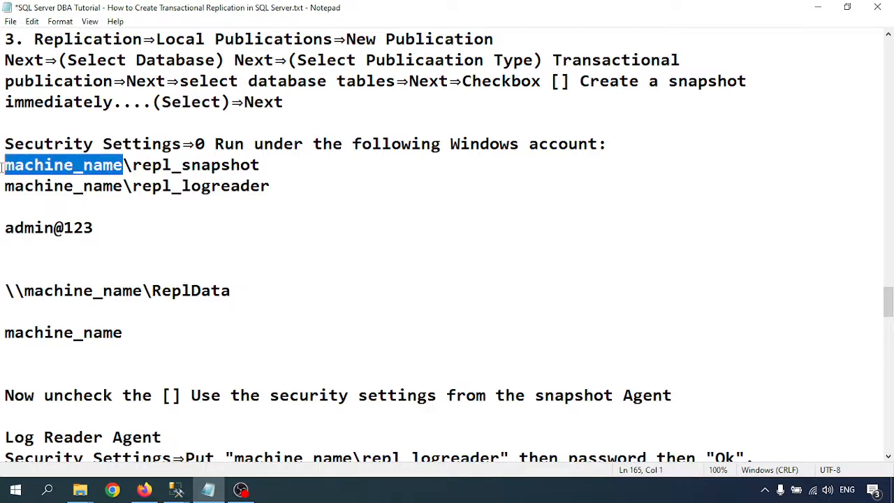
{"action": "key", "text": "ctrl+v"}
{"action": "key", "text": "BackSpace"}
{"action": "key", "text": "BackSpace"}
{"action": "key", "text": "BackSpace"}
{"action": "key", "text": "BackSpace"}
{"action": "key", "text": "BackSpace"}
{"action": "key", "text": "BackSpace"}
{"action": "key", "text": "BackSpace"}
{"action": "key", "text": "BackSpace"}
{"action": "key", "text": "BackSpace"}
{"action": "key", "text": "BackSpace"}
{"action": "key", "text": "BackSpace"}
{"action": "key", "text": "BackSpace"}
{"action": "key", "text": "BackSpace"}
{"action": "key", "text": "BackSpace"}
{"action": "key", "text": "BackSpace"}
{"action": "key", "text": "BackSpace"}
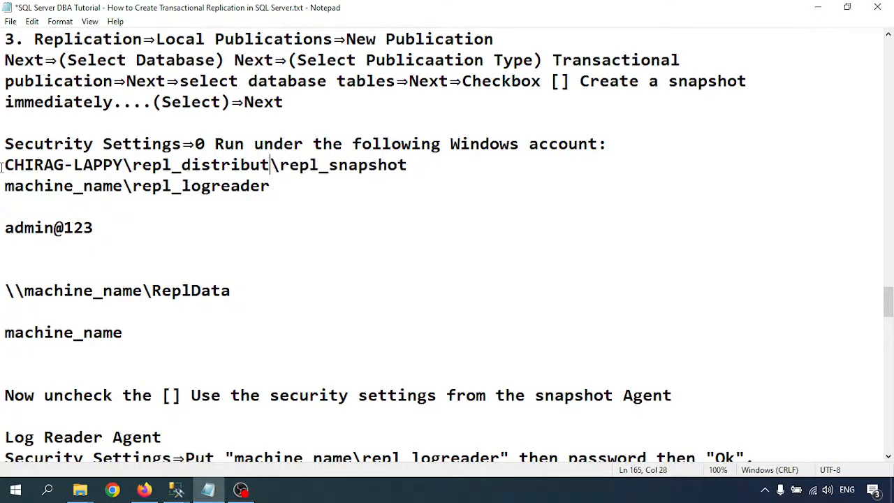
{"action": "key", "text": "BackSpace"}
{"action": "key", "text": "BackSpace"}
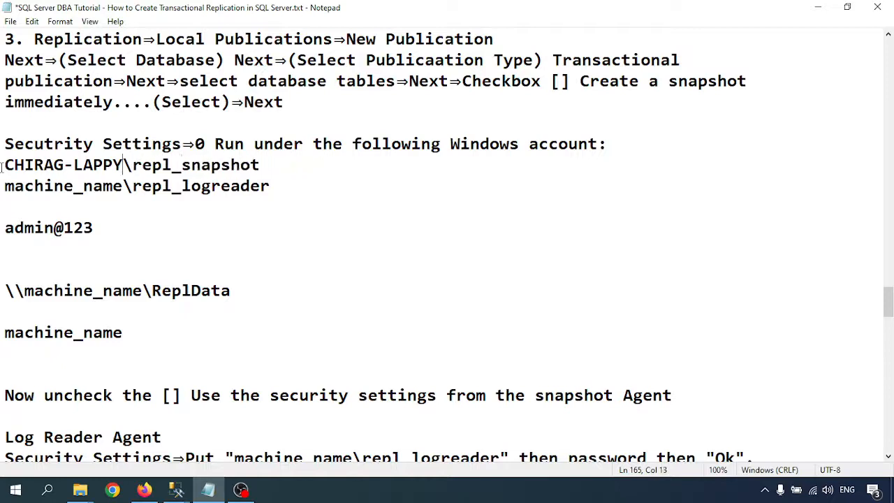
{"action": "left_click_drag", "start_coordinate": [126, 160], "coordinate": [3, 165]}
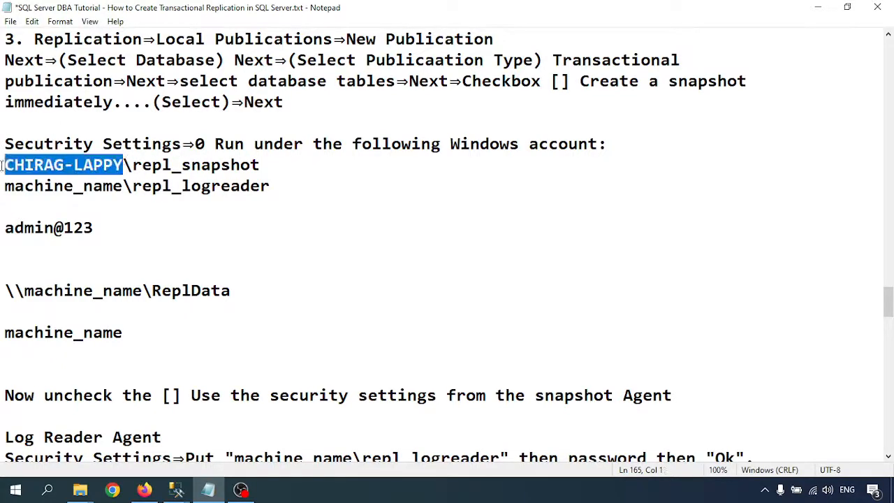
{"action": "key", "text": "ctrl+c"}
- Paste the computer name into the repl_logreader line and ReplData share path, then select the repl_snapshot line
{"action": "left_click_drag", "start_coordinate": [123, 186], "coordinate": [5, 186]}
{"action": "key", "text": "ctrl+v"}
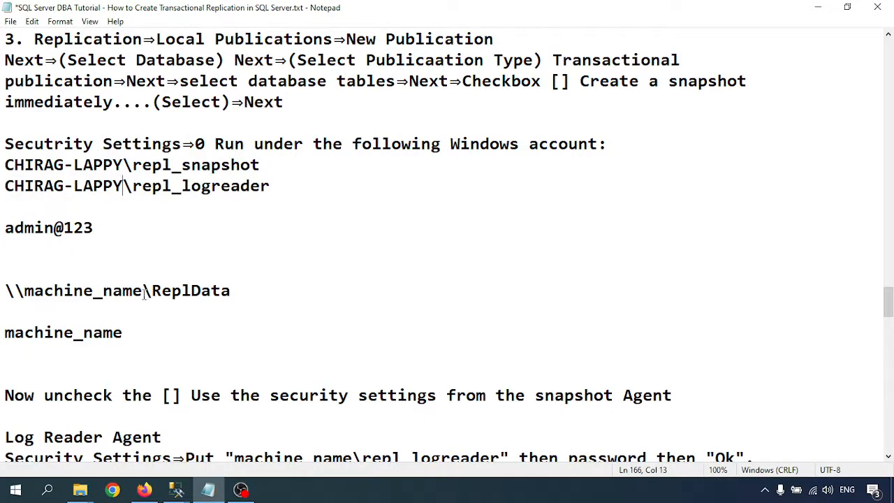
{"action": "left_click_drag", "start_coordinate": [145, 293], "coordinate": [24, 293]}
{"action": "key", "text": "ctrl+v"}
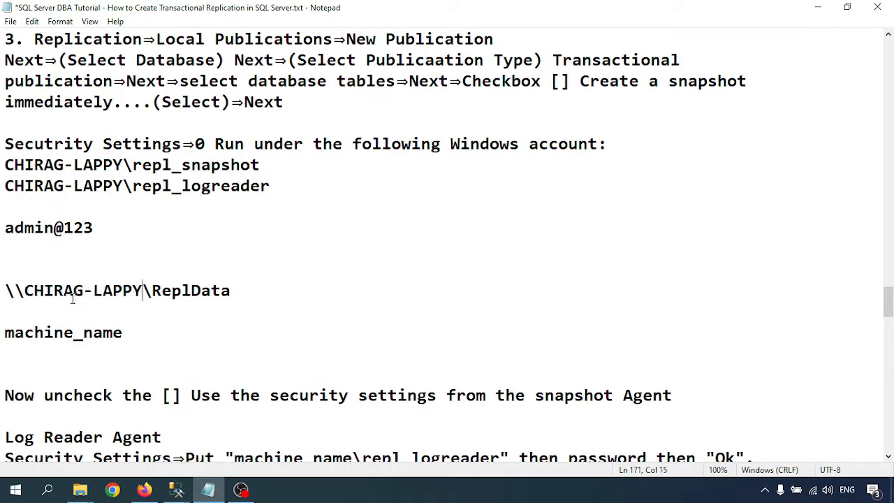
{"action": "left_click_drag", "start_coordinate": [259, 165], "coordinate": [3, 168]}
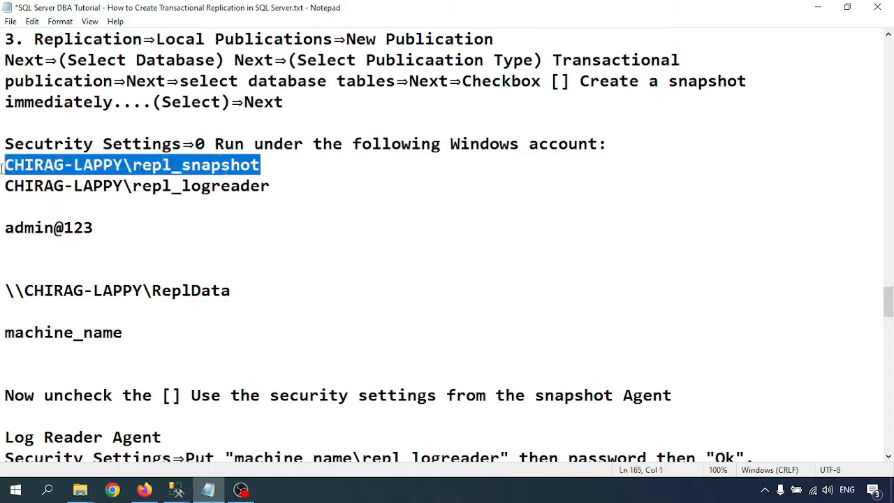
{"action": "left_click", "coordinate": [175, 490]}
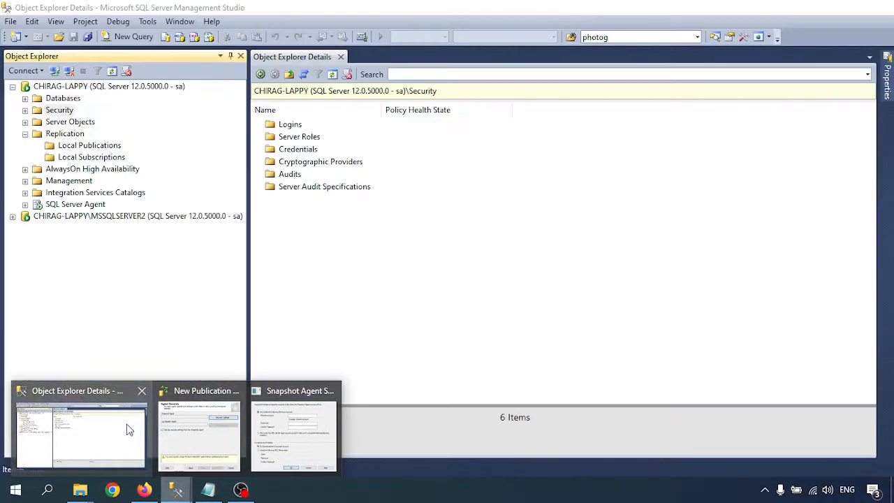
- Run the Snapshot Agent as repl_snapshot with its password; stop the Log Reader reusing those settings
{"action": "left_click", "coordinate": [105, 423]}
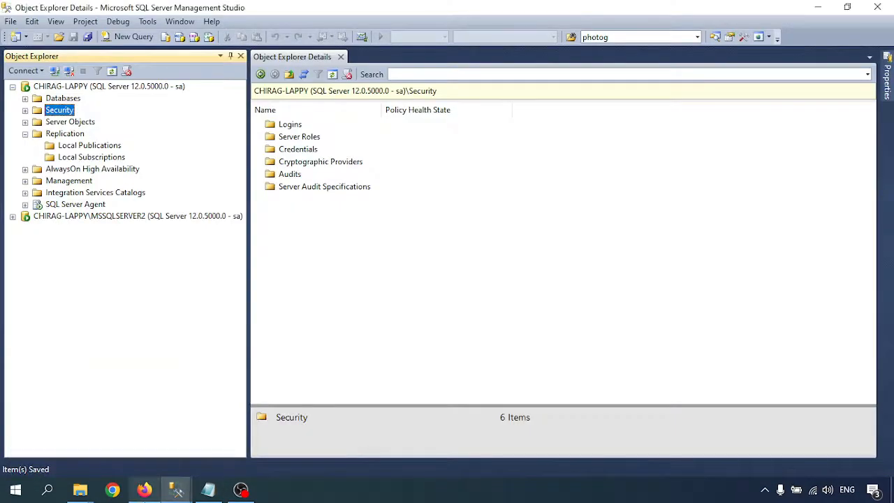
{"action": "left_click", "coordinate": [145, 490]}
{"action": "left_click", "coordinate": [174, 490]}
{"action": "mouse_move", "coordinate": [175, 490]}
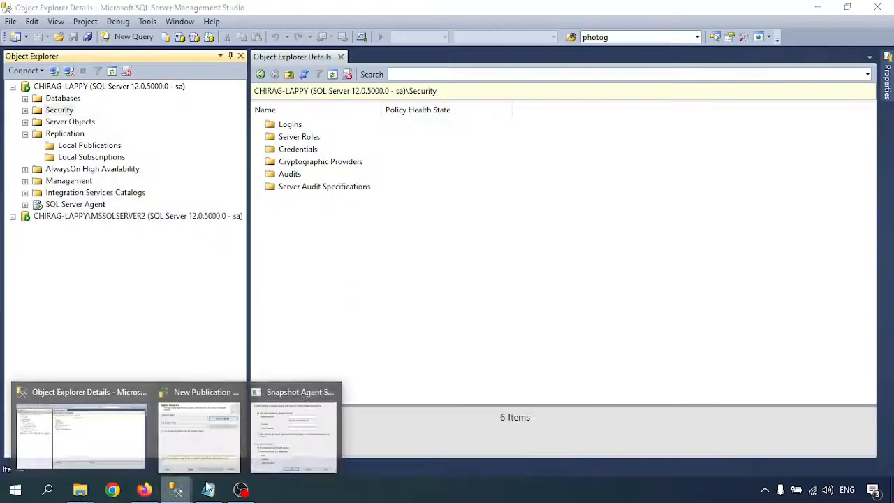
{"action": "left_click", "coordinate": [290, 447]}
{"action": "key", "text": "ctrl+v"}
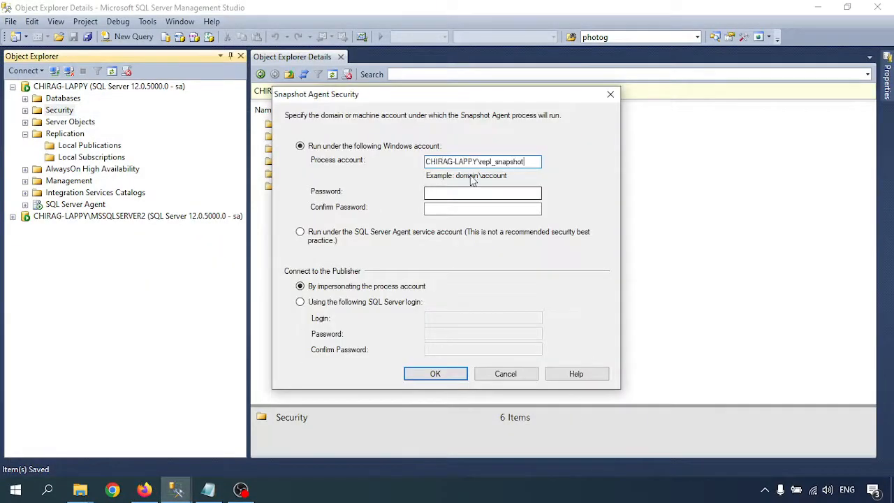
{"action": "left_click", "coordinate": [472, 193]}
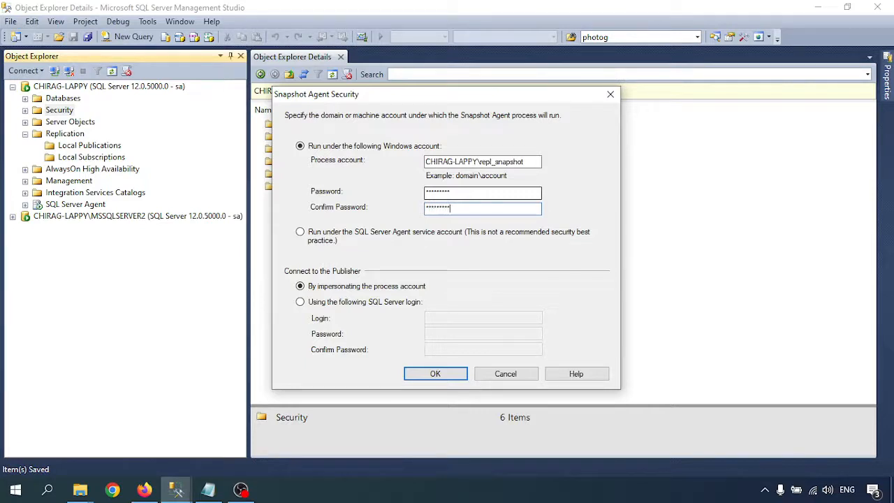
{"action": "left_click", "coordinate": [429, 378]}
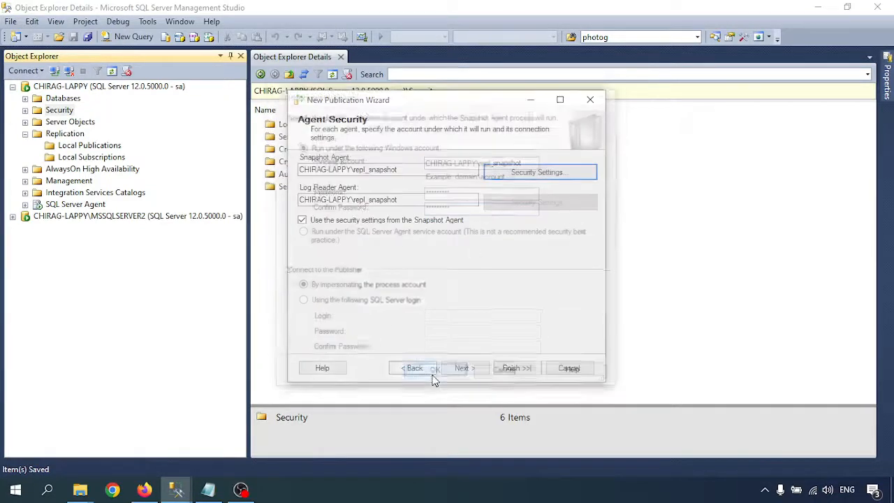
{"action": "left_click", "coordinate": [314, 220]}
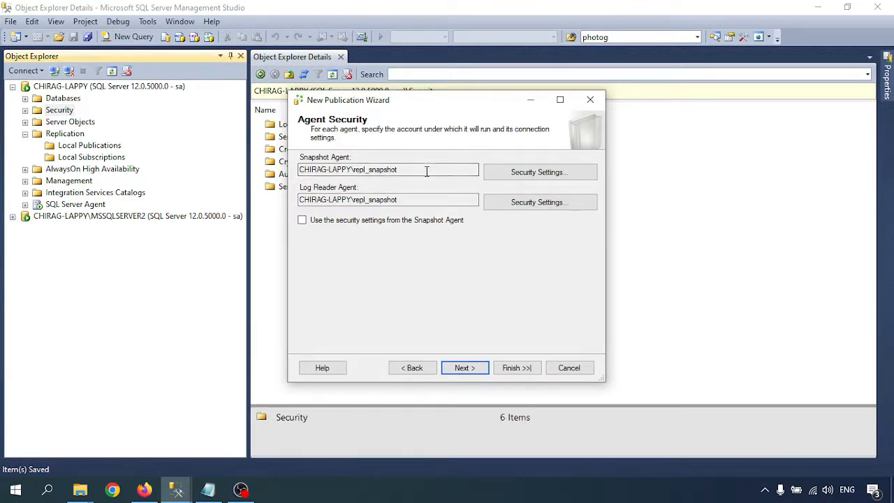
- Open Log Reader Agent security settings and select the repl_logreader account line in the notes
{"action": "left_click", "coordinate": [563, 203]}
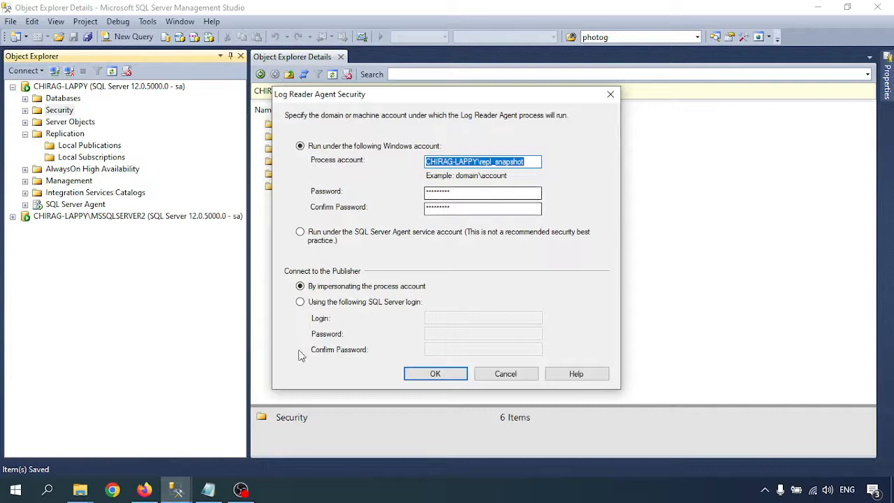
{"action": "left_click", "coordinate": [208, 488]}
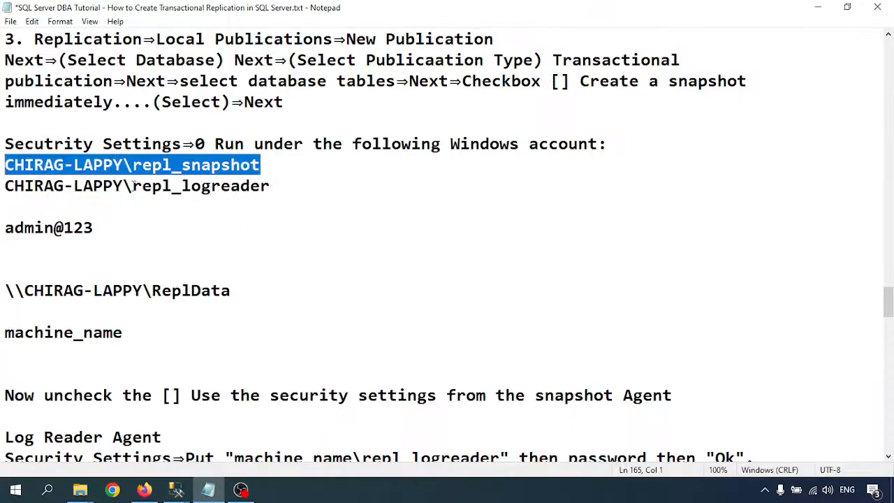
{"action": "left_click_drag", "start_coordinate": [133, 185], "coordinate": [343, 200]}
{"action": "left_click", "coordinate": [272, 186]}
{"action": "left_click_drag", "start_coordinate": [272, 186], "coordinate": [4, 186]}
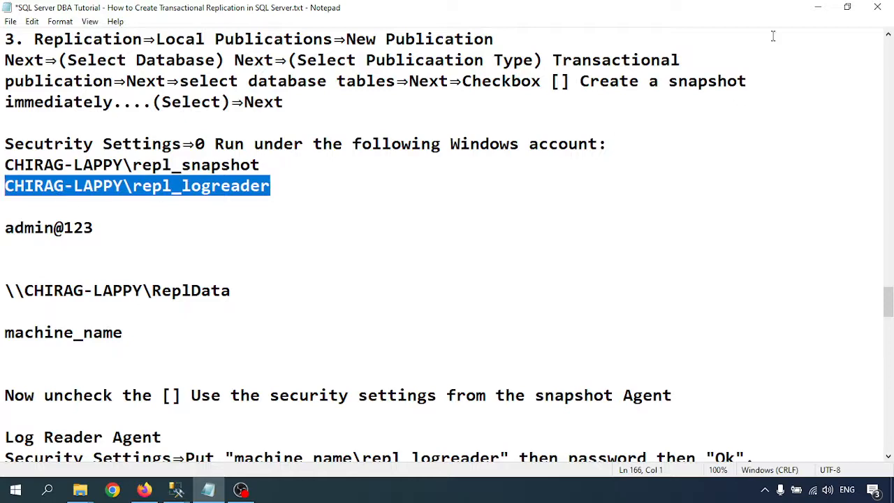
- Set the Log Reader Agent's process account to repl_logreader with its password and continue
{"action": "left_click", "coordinate": [817, 7]}
{"action": "key", "text": "ctrl+v"}
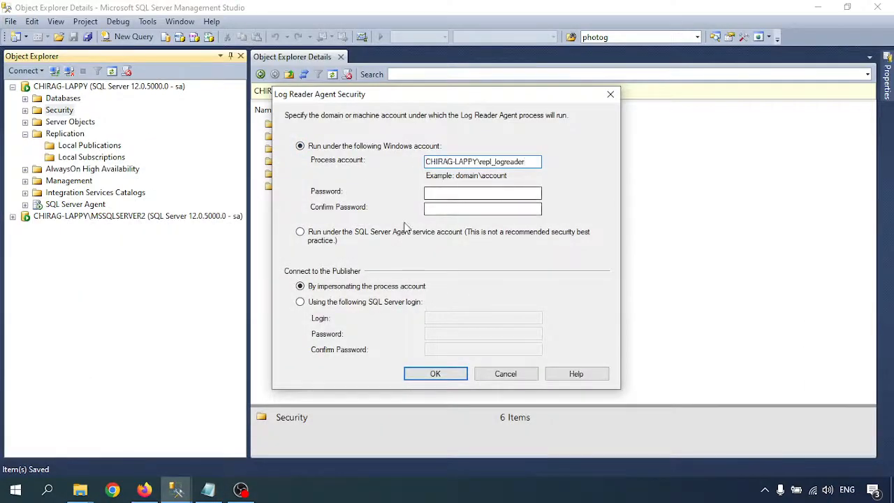
{"action": "left_click", "coordinate": [441, 195]}
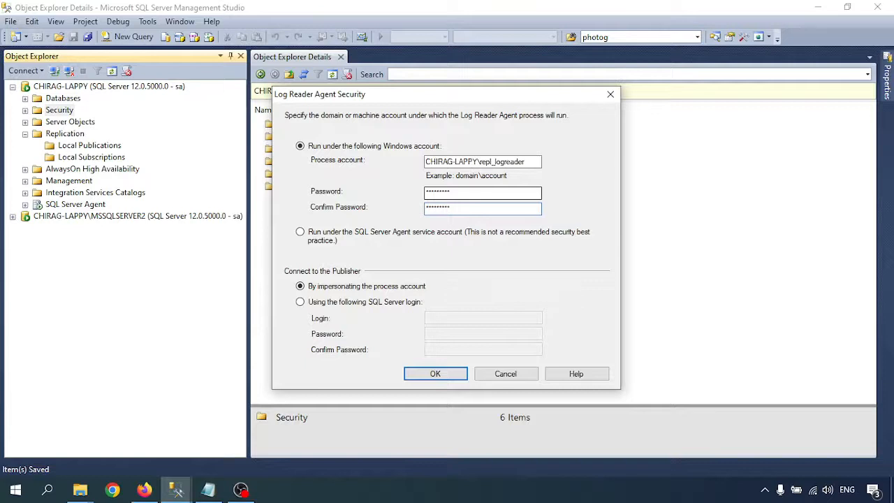
{"action": "left_click", "coordinate": [438, 373]}
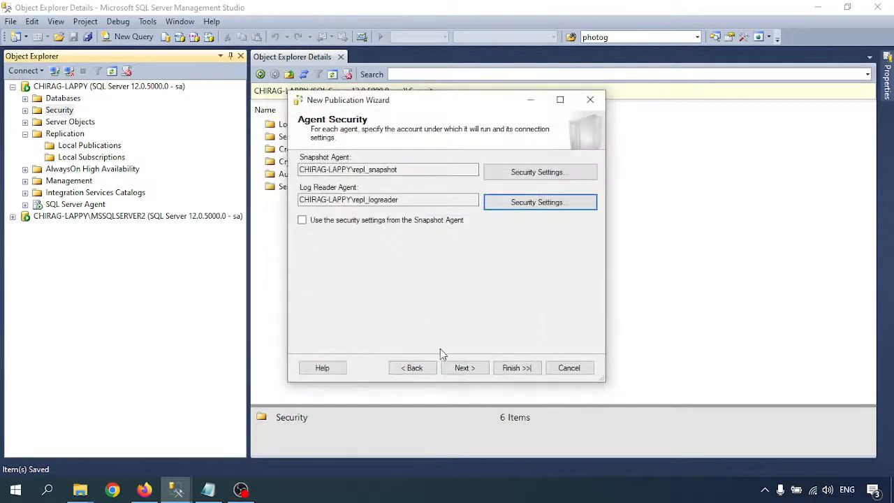
{"action": "left_click", "coordinate": [464, 368]}
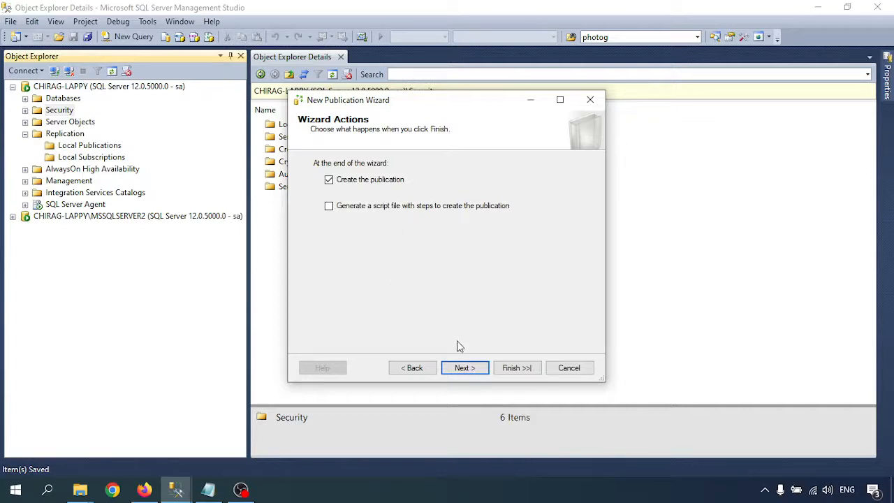
- Name the publication SalesOrders_PubTrans and finish the wizard to create it
{"action": "left_click", "coordinate": [464, 367]}
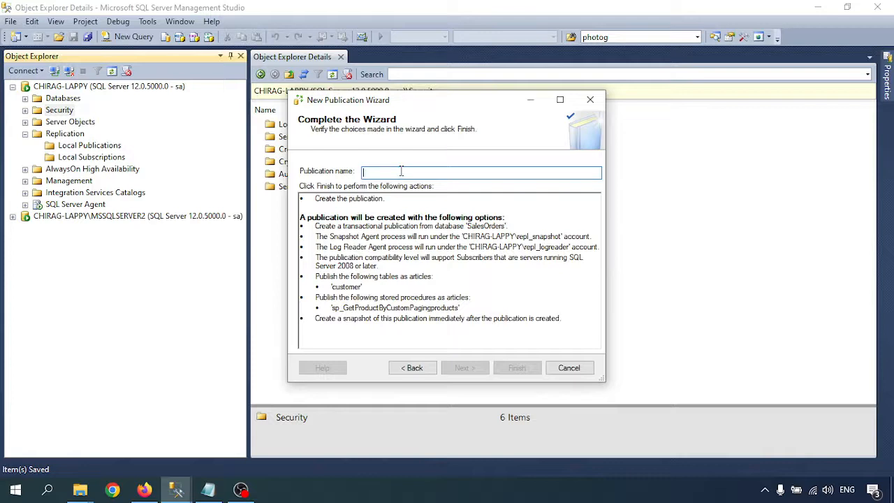
{"action": "type", "text": "SalesOrders_PubTrans"}
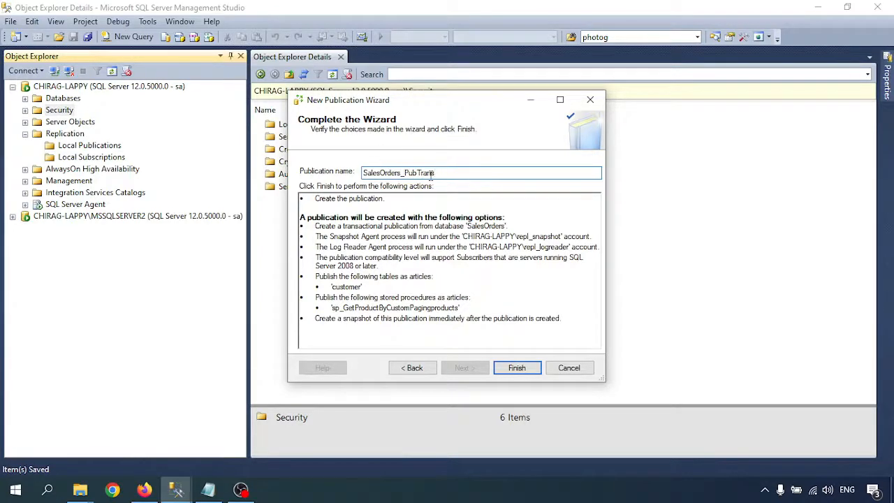
{"action": "left_click_drag", "start_coordinate": [417, 172], "coordinate": [437, 172]}
{"action": "left_click", "coordinate": [461, 173]}
{"action": "left_click", "coordinate": [517, 368]}
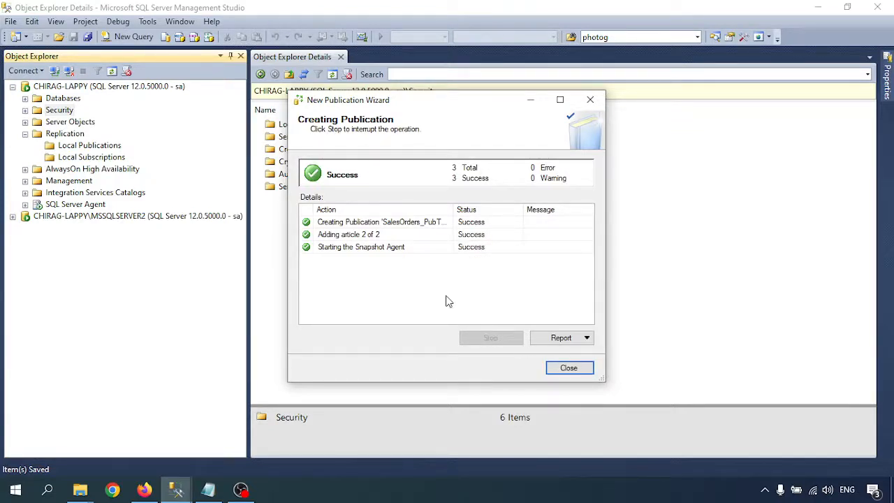
- Close the publication wizard and view the Snapshot Agent status for SalesOrders_PubTrans
{"action": "left_click", "coordinate": [563, 368]}
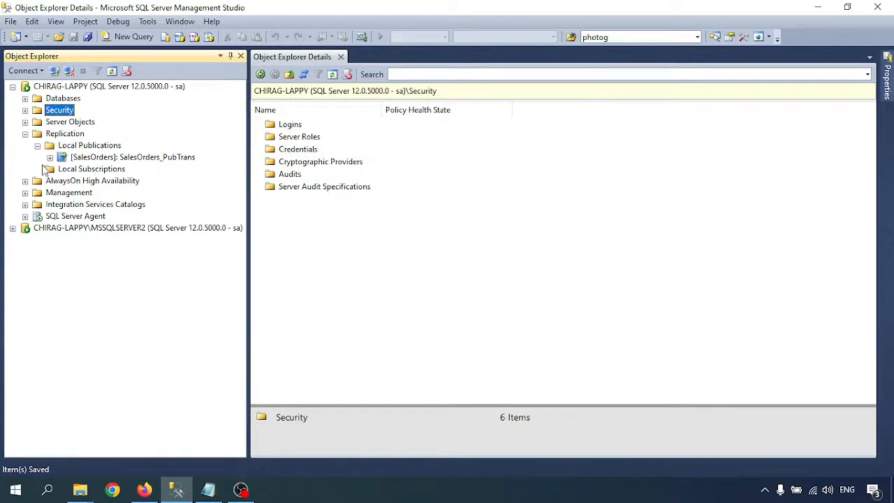
{"action": "right_click", "coordinate": [78, 157]}
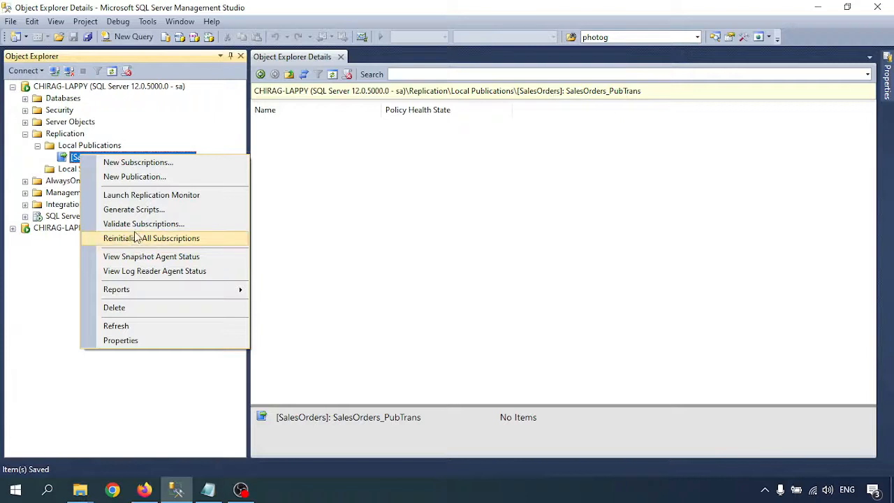
{"action": "left_click", "coordinate": [140, 256]}
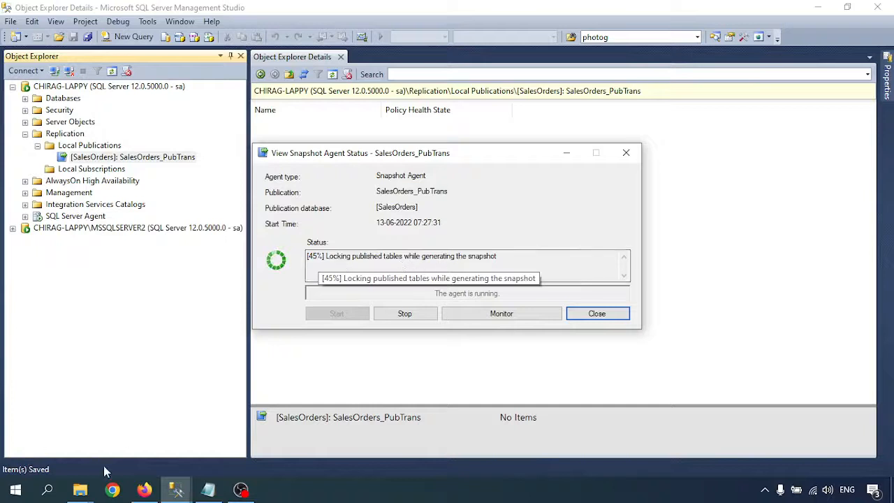
{"action": "mouse_move", "coordinate": [80, 489]}
{"action": "left_click", "coordinate": [187, 437]}
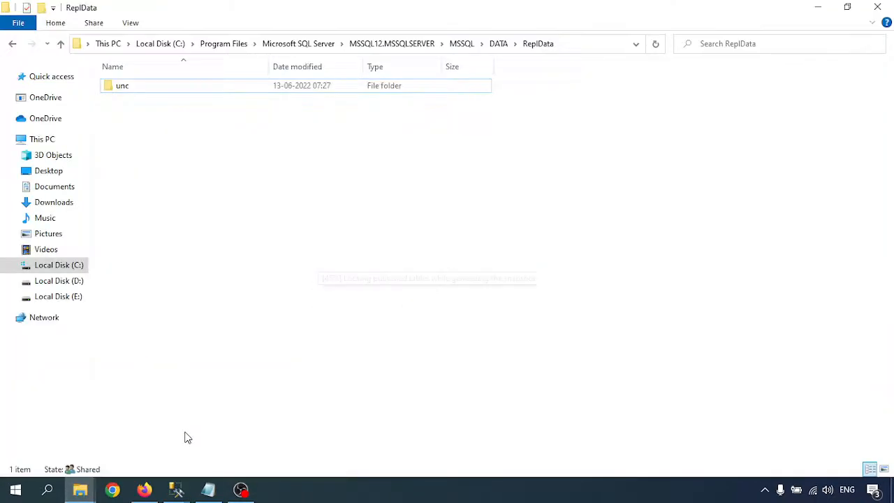
{"action": "double_click", "coordinate": [145, 91]}
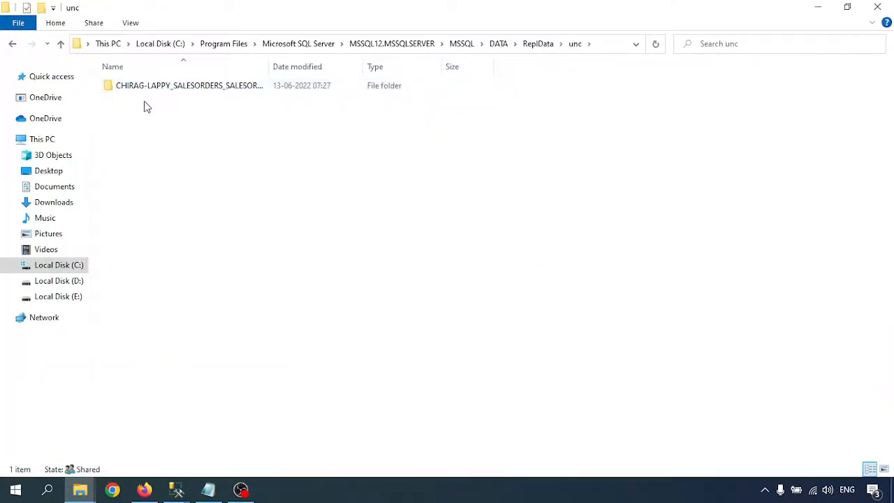
{"action": "double_click", "coordinate": [269, 66]}
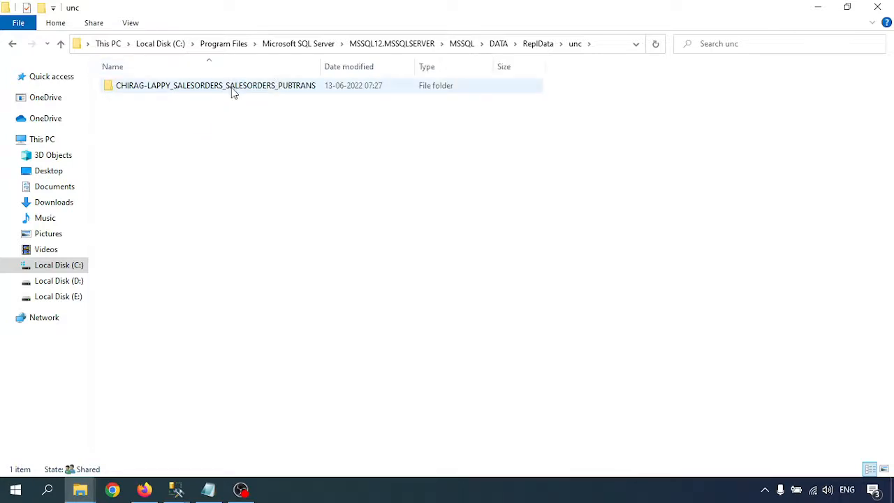
{"action": "double_click", "coordinate": [231, 90]}
{"action": "double_click", "coordinate": [158, 86]}
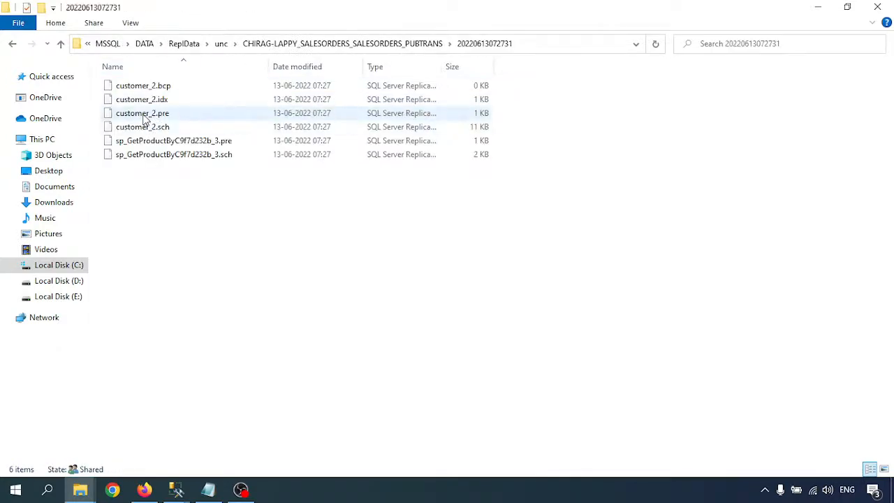
- Hide the Date modified column and review the six snapshot files, then return to ReplData and minimize Explorer
{"action": "right_click", "coordinate": [297, 69]}
{"action": "left_click", "coordinate": [344, 125]}
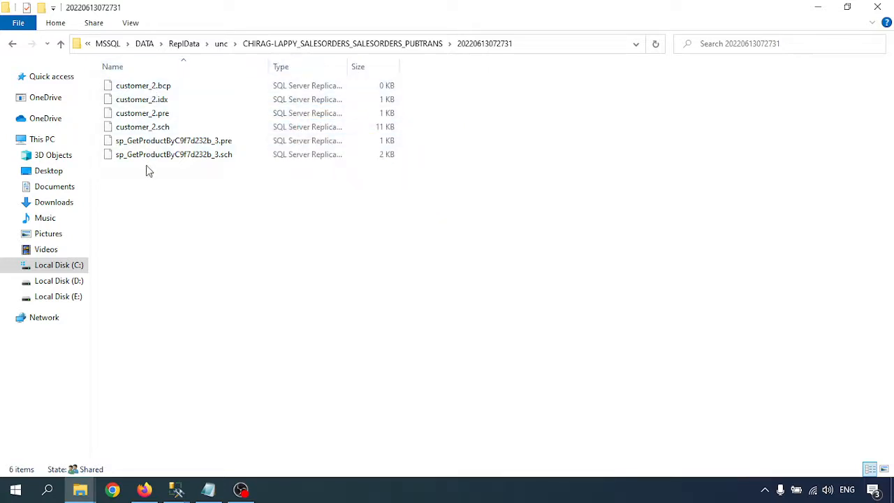
{"action": "left_click_drag", "start_coordinate": [140, 229], "coordinate": [221, 82]}
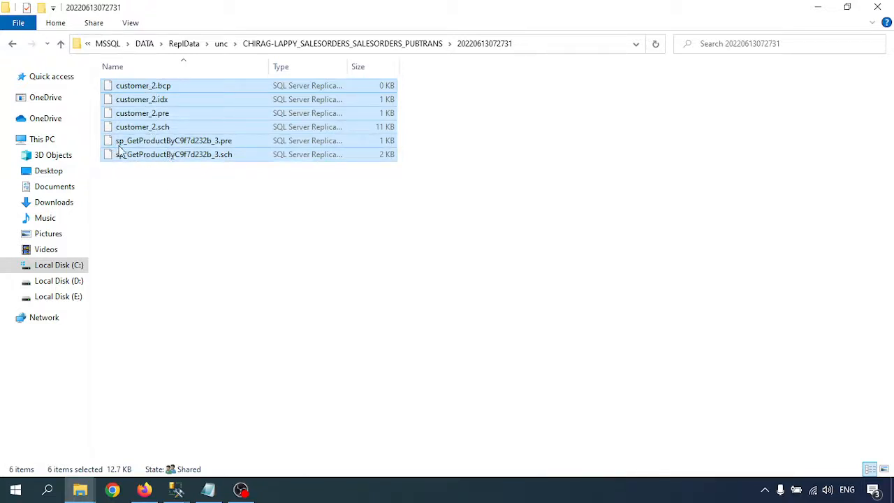
{"action": "left_click", "coordinate": [185, 217]}
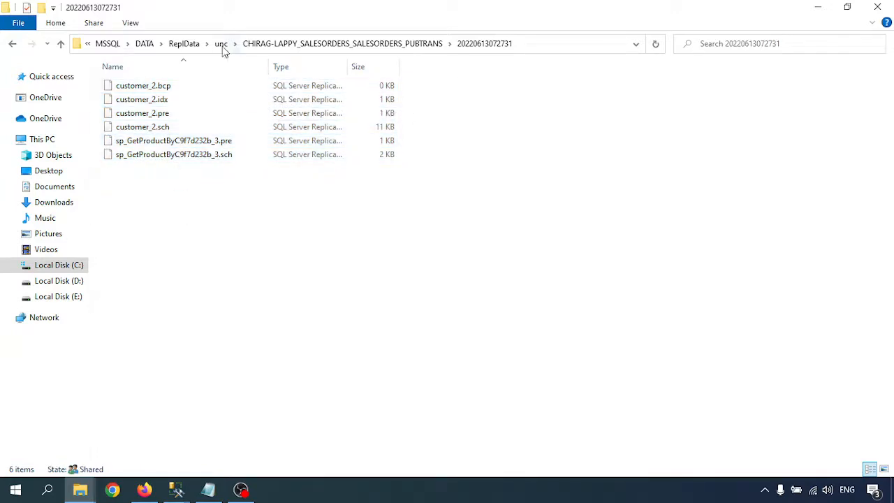
{"action": "left_click", "coordinate": [184, 43]}
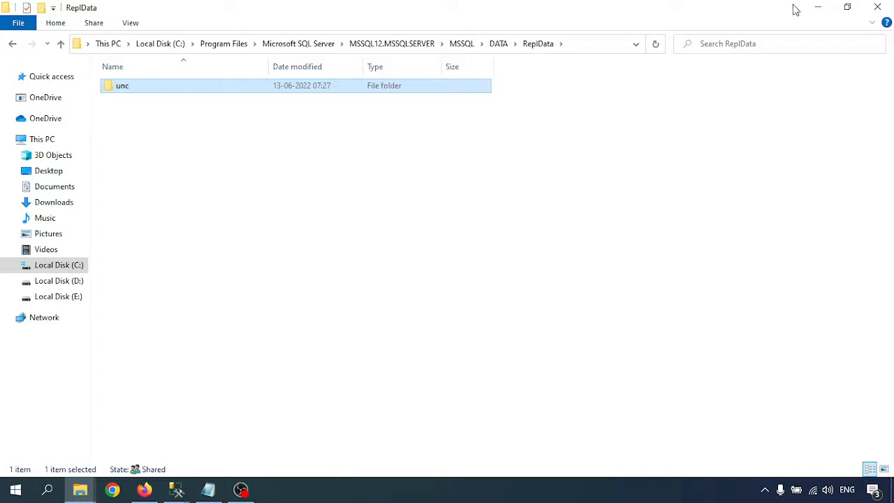
{"action": "left_click", "coordinate": [817, 7]}
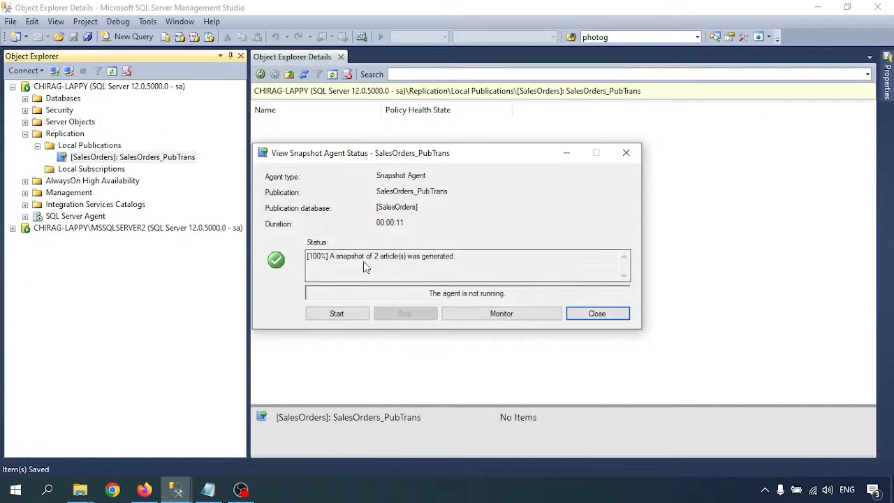
- Close the status window and highlight the shared security and Log Reader instructions in the notes
{"action": "left_click", "coordinate": [596, 313]}
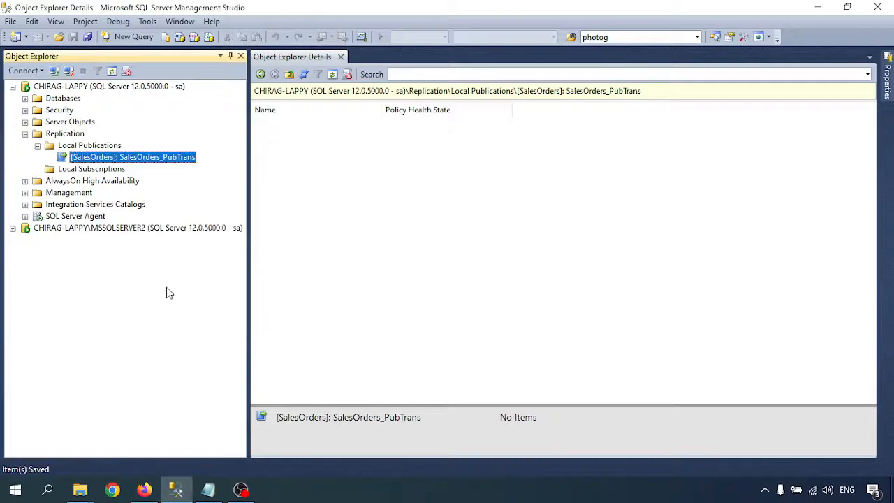
{"action": "left_click", "coordinate": [207, 488]}
{"action": "scroll", "coordinate": [196, 302], "scroll_direction": "down", "scroll_amount": 4}
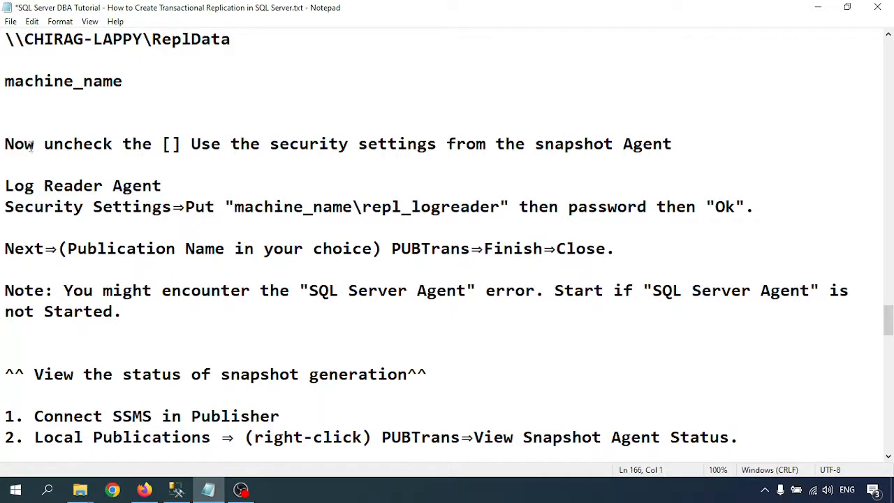
{"action": "left_click_drag", "start_coordinate": [5, 144], "coordinate": [428, 144]}
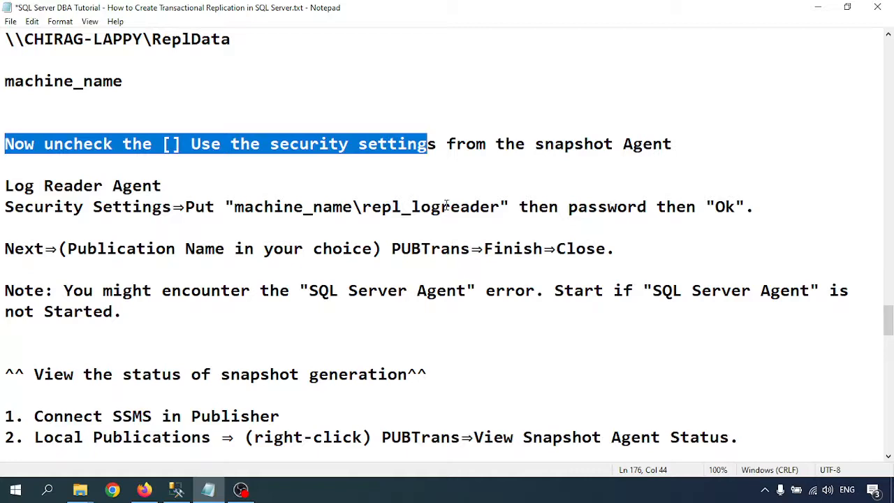
{"action": "left_click_drag", "start_coordinate": [382, 206], "coordinate": [489, 223]}
{"action": "scroll", "coordinate": [360, 258], "scroll_direction": "down", "scroll_amount": 2}
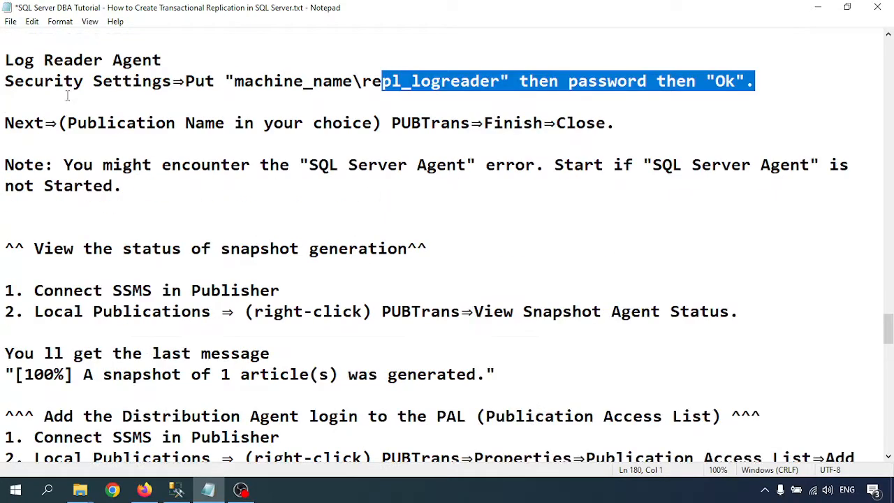
{"action": "left_click", "coordinate": [433, 123]}
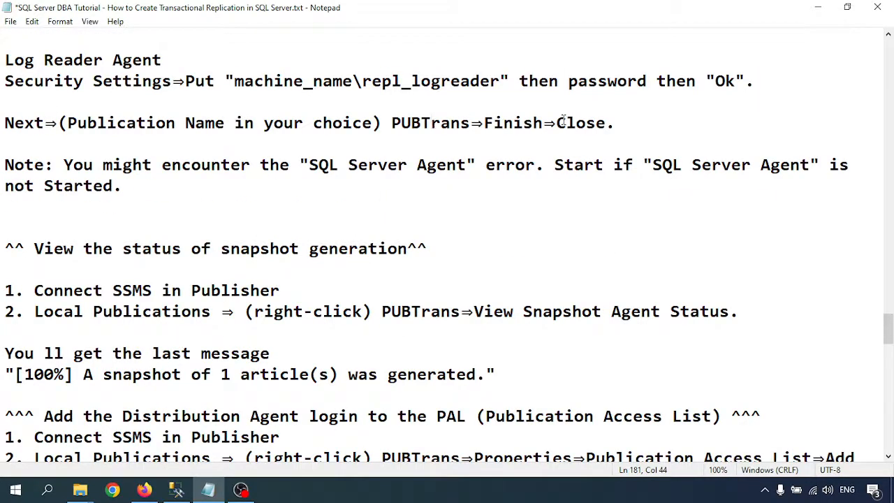
- Highlight the snapshot-status heading, the View Snapshot Agent Status step and the expected snapshot message
{"action": "scroll", "coordinate": [260, 249], "scroll_direction": "down", "scroll_amount": 2}
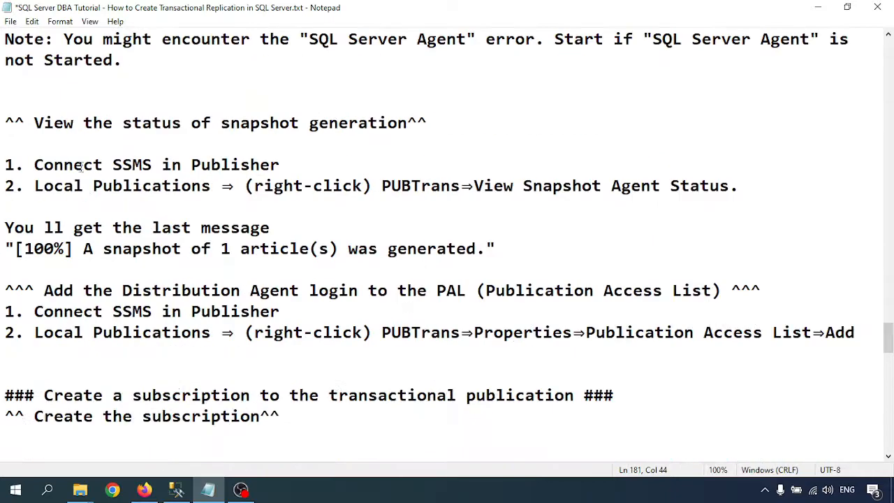
{"action": "left_click_drag", "start_coordinate": [44, 123], "coordinate": [440, 123]}
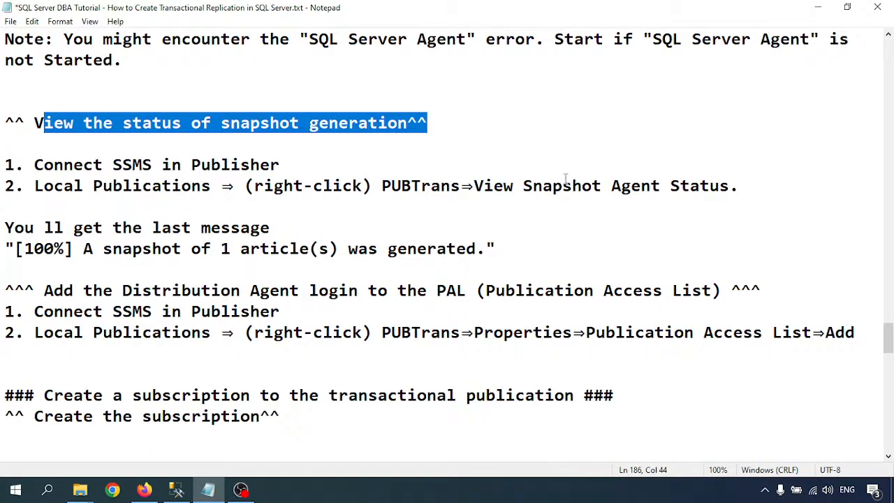
{"action": "left_click_drag", "start_coordinate": [461, 186], "coordinate": [691, 185]}
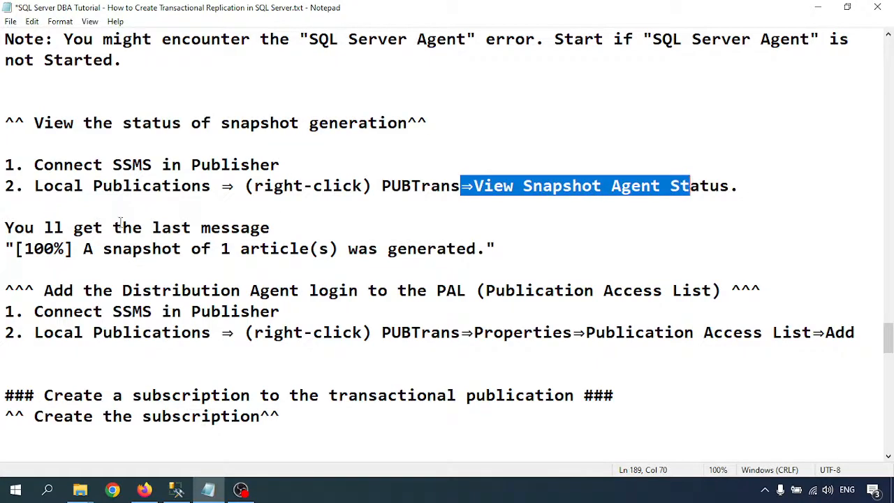
{"action": "left_click_drag", "start_coordinate": [83, 249], "coordinate": [396, 248]}
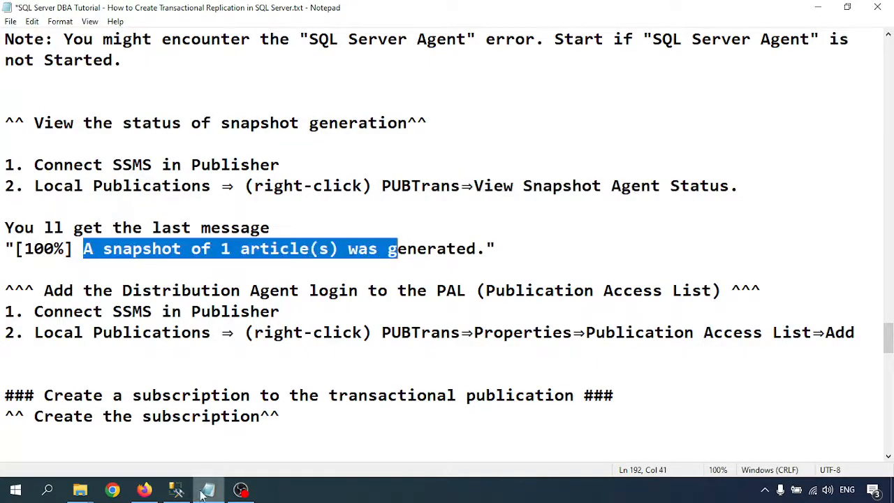
{"action": "left_click", "coordinate": [176, 489]}
- Confirm the Snapshot Agent reports 100% for 2 articles, then scroll on in the notes
{"action": "right_click", "coordinate": [80, 157]}
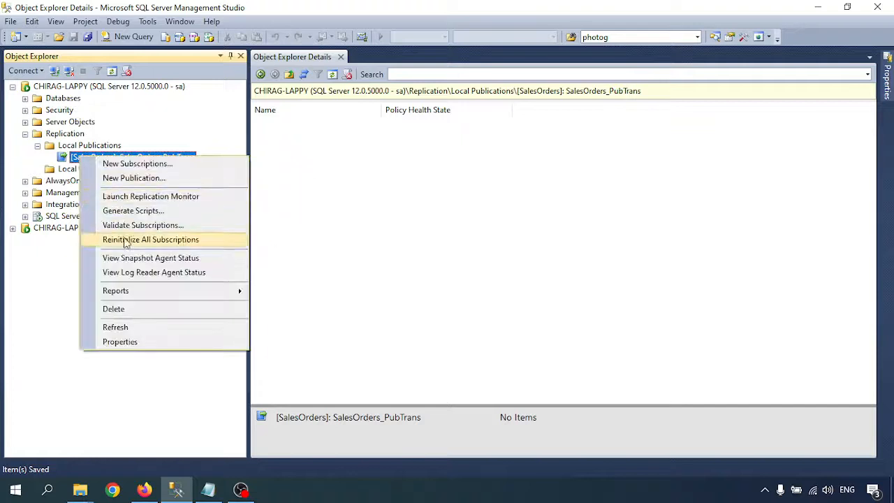
{"action": "left_click", "coordinate": [139, 260]}
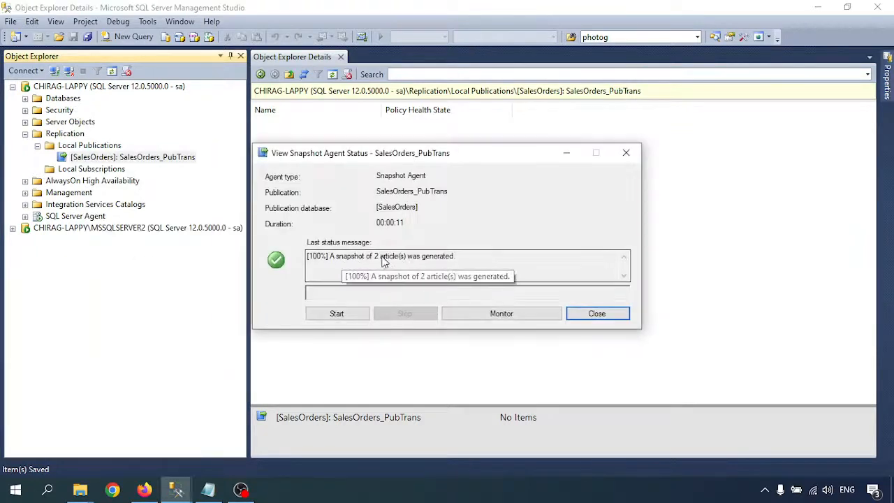
{"action": "left_click", "coordinate": [598, 315]}
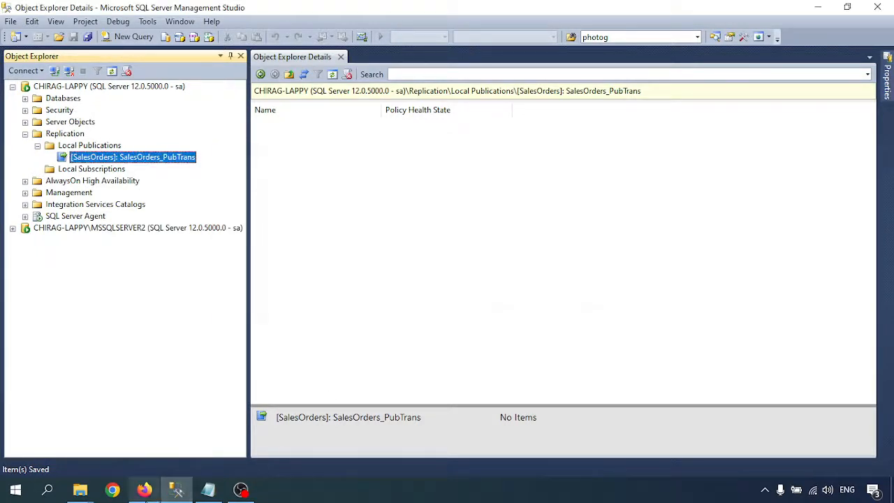
{"action": "left_click", "coordinate": [210, 491]}
{"action": "scroll", "coordinate": [71, 282], "scroll_direction": "down", "scroll_amount": 2}
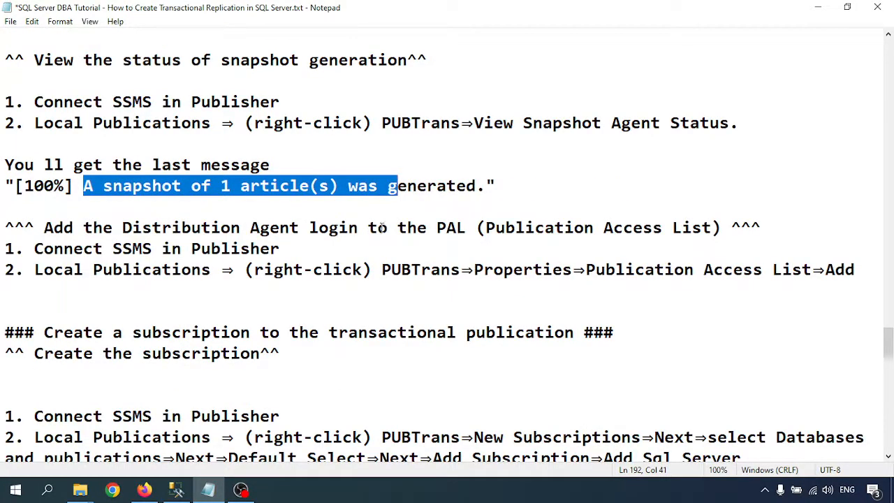
- Highlight the PAL heading, Publisher connection, Local Publications and PUBTrans lines in the notes
{"action": "left_click_drag", "start_coordinate": [437, 228], "coordinate": [712, 227]}
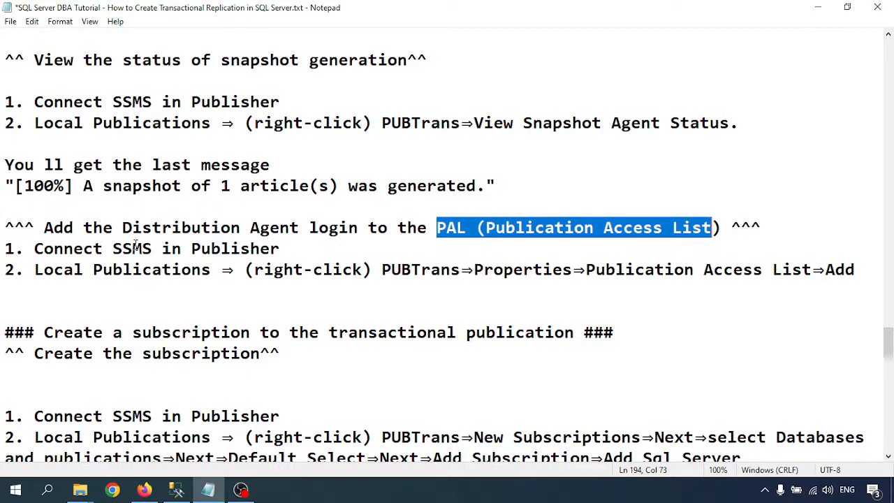
{"action": "left_click_drag", "start_coordinate": [113, 249], "coordinate": [297, 250]}
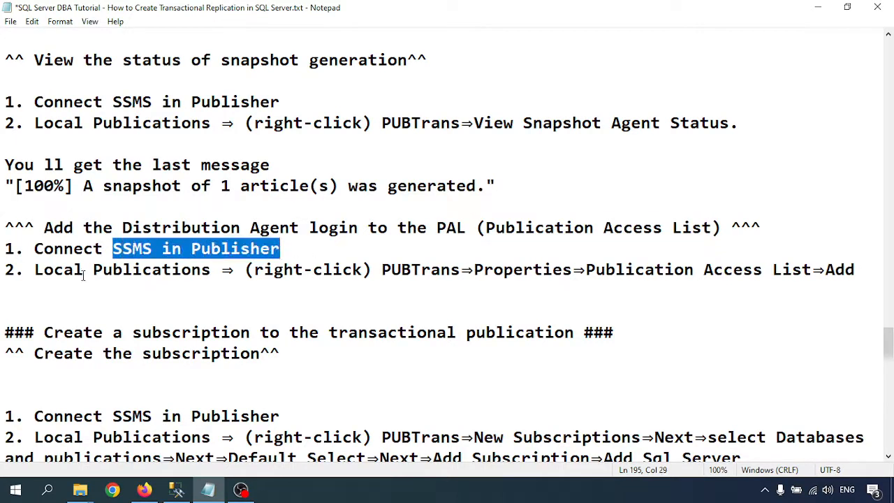
{"action": "left_click_drag", "start_coordinate": [37, 269], "coordinate": [212, 269]}
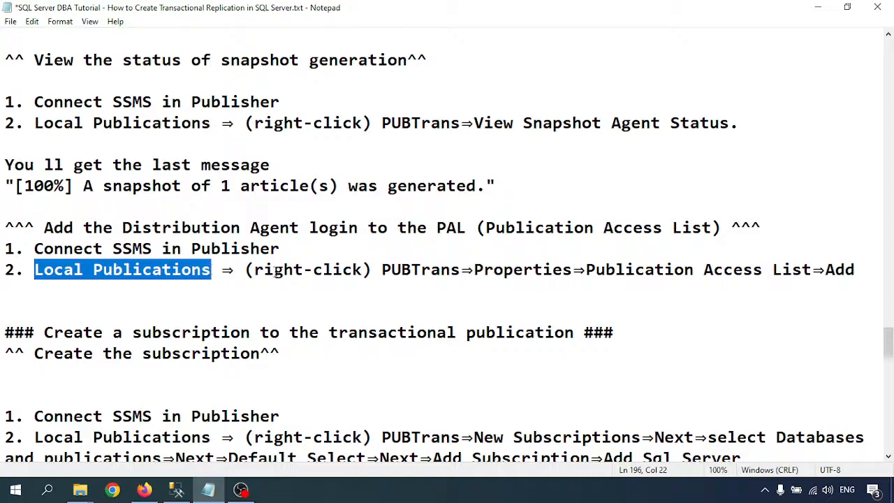
{"action": "left_click_drag", "start_coordinate": [381, 270], "coordinate": [460, 269]}
{"action": "left_click", "coordinate": [504, 269]}
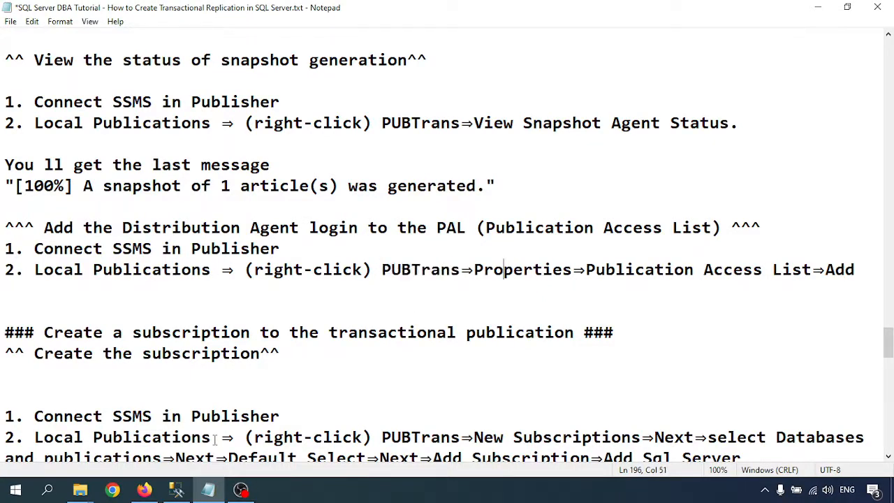
{"action": "left_click", "coordinate": [176, 489]}
- Open SalesOrders_PubTrans properties and review its Articles, Filter Rows and Publication Access List pages
{"action": "right_click", "coordinate": [82, 160]}
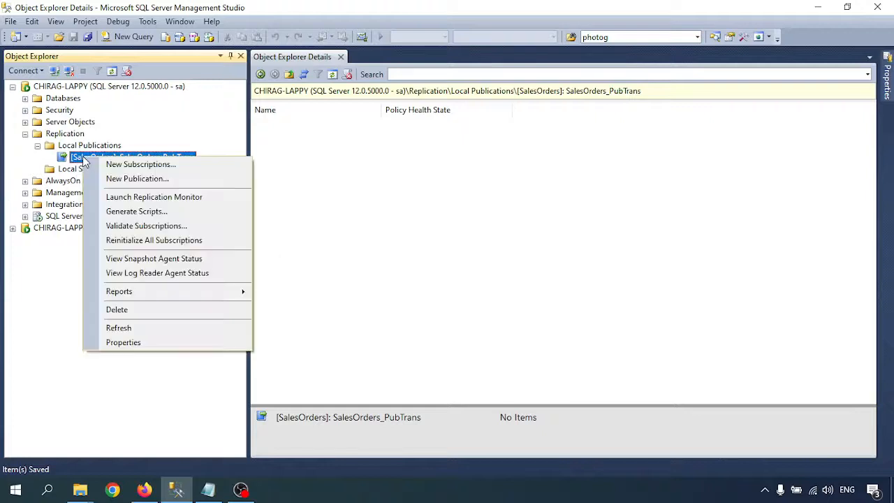
{"action": "left_click", "coordinate": [124, 342]}
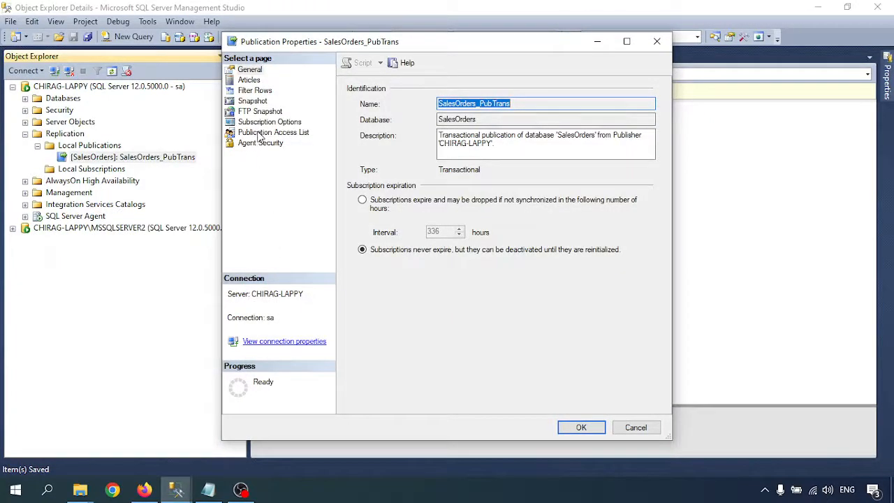
{"action": "left_click", "coordinate": [250, 80]}
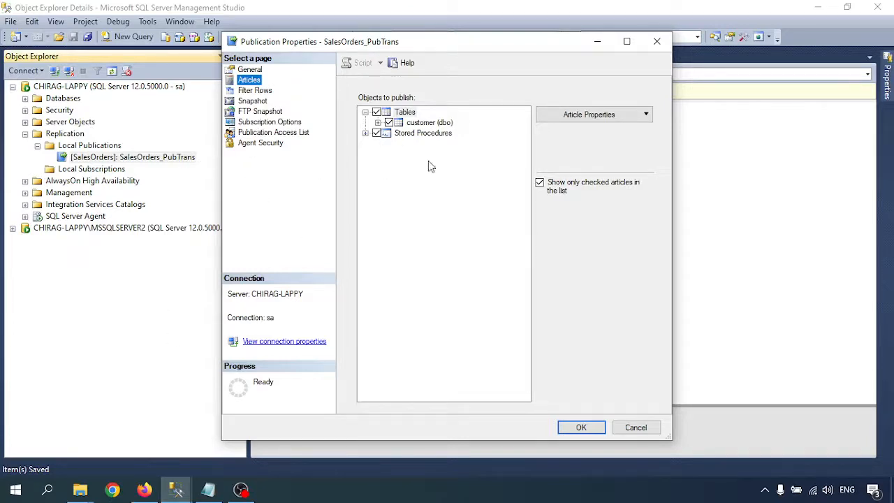
{"action": "left_click", "coordinate": [255, 92]}
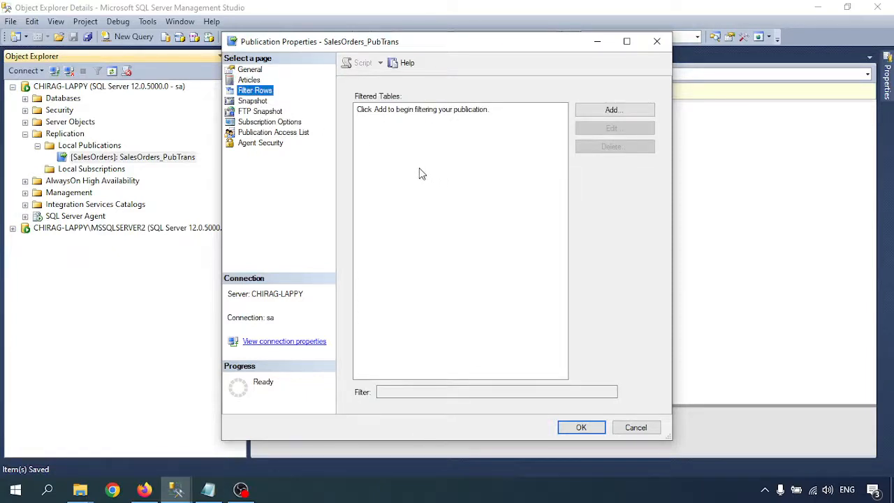
{"action": "left_click", "coordinate": [253, 133]}
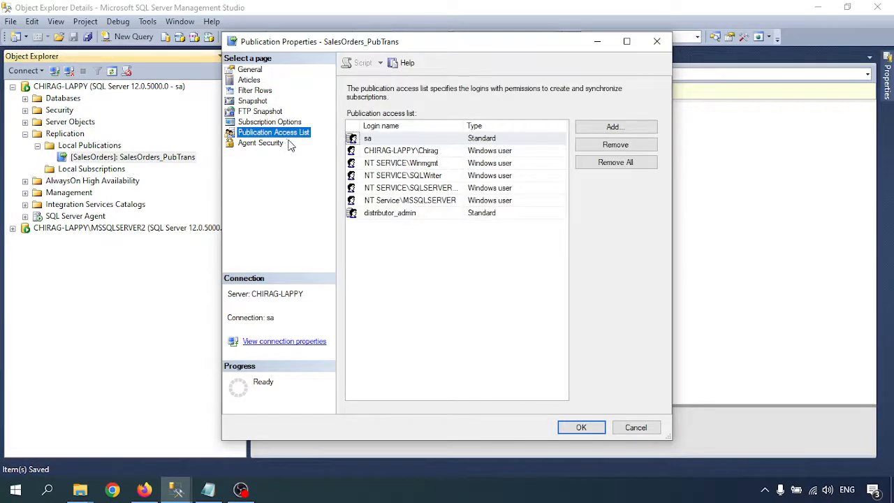
- Add the repl_distribution login to the Publication Access List and save the properties
{"action": "left_click", "coordinate": [614, 128]}
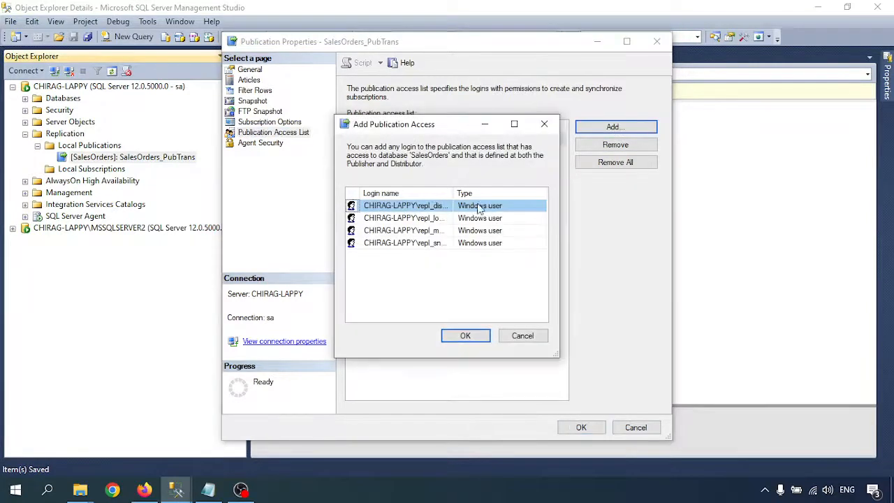
{"action": "left_click_drag", "start_coordinate": [455, 194], "coordinate": [524, 194]}
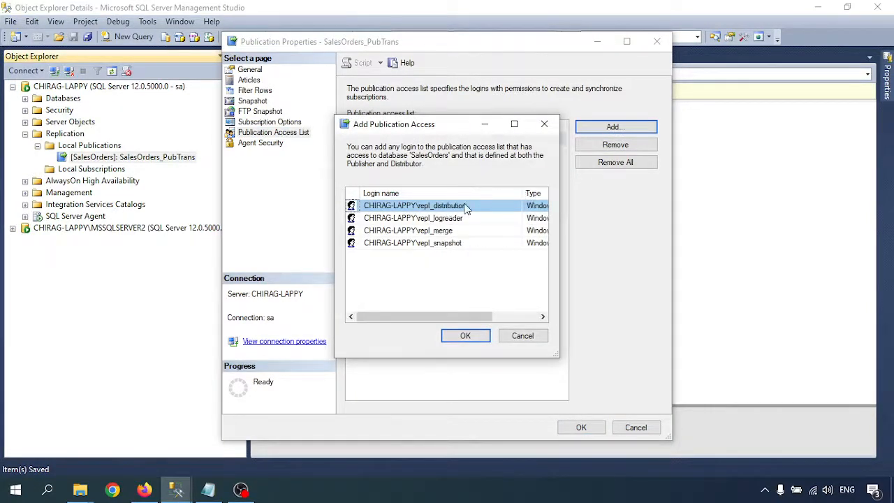
{"action": "left_click", "coordinate": [465, 337]}
{"action": "left_click", "coordinate": [580, 428]}
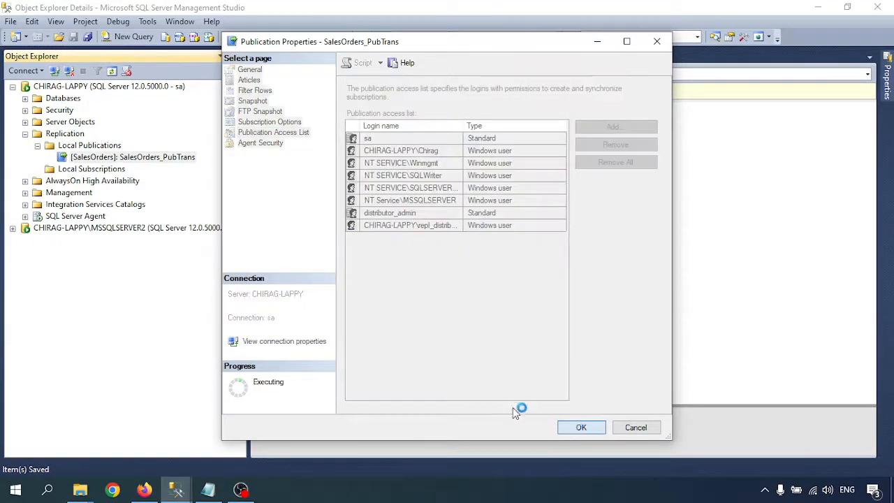
{"action": "left_click", "coordinate": [208, 489]}
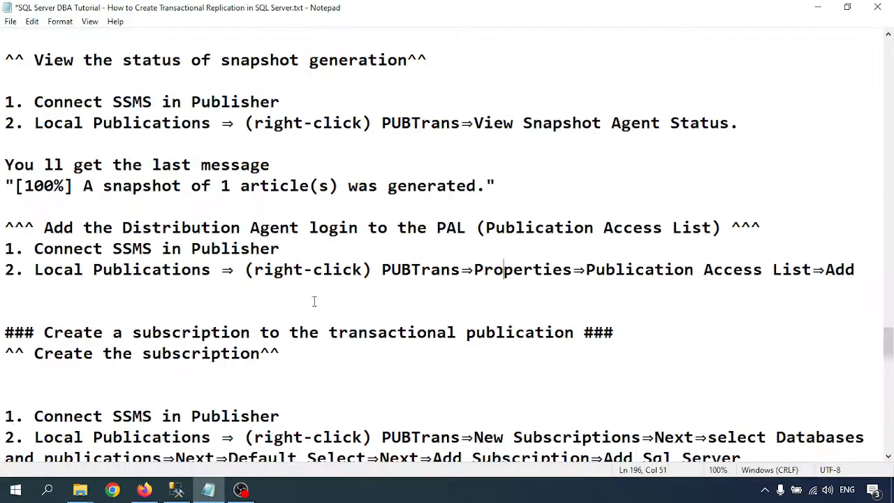
- Highlight the Create a subscription heading and Create the subscription subheading in the notes
{"action": "left_click", "coordinate": [220, 352]}
{"action": "left_click_drag", "start_coordinate": [53, 334], "coordinate": [584, 333]}
{"action": "scroll", "coordinate": [434, 335], "scroll_direction": "down", "scroll_amount": 4}
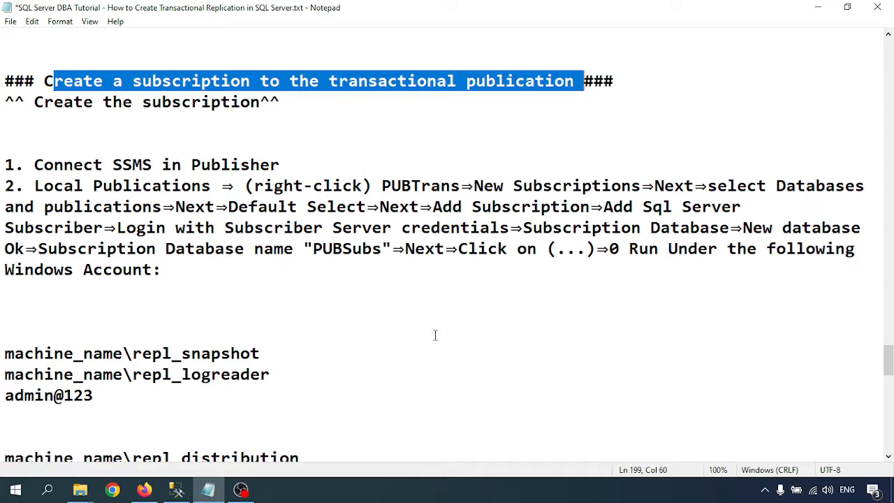
{"action": "scroll", "coordinate": [435, 335], "scroll_direction": "up", "scroll_amount": 1}
{"action": "left_click", "coordinate": [242, 185]}
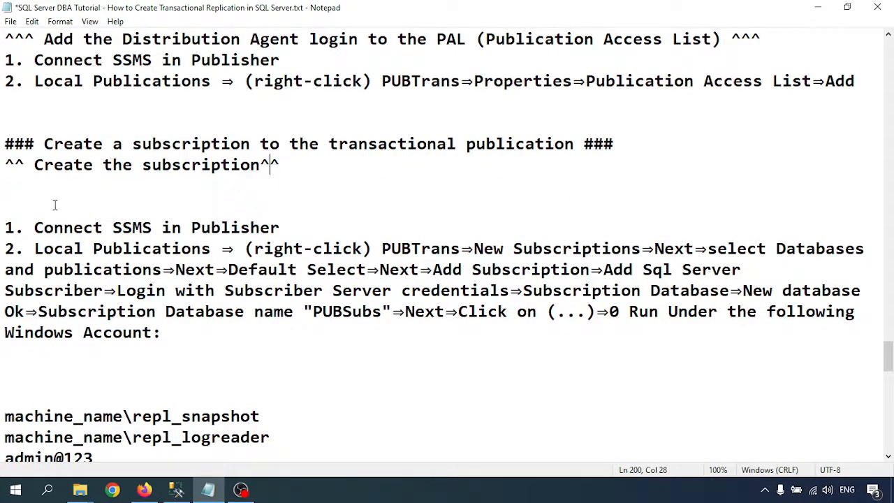
{"action": "left_click_drag", "start_coordinate": [44, 165], "coordinate": [286, 166]}
- Highlight the Publisher connection, Local Publications and subscription wizard step 2 lines
{"action": "scroll", "coordinate": [294, 231], "scroll_direction": "down", "scroll_amount": 2}
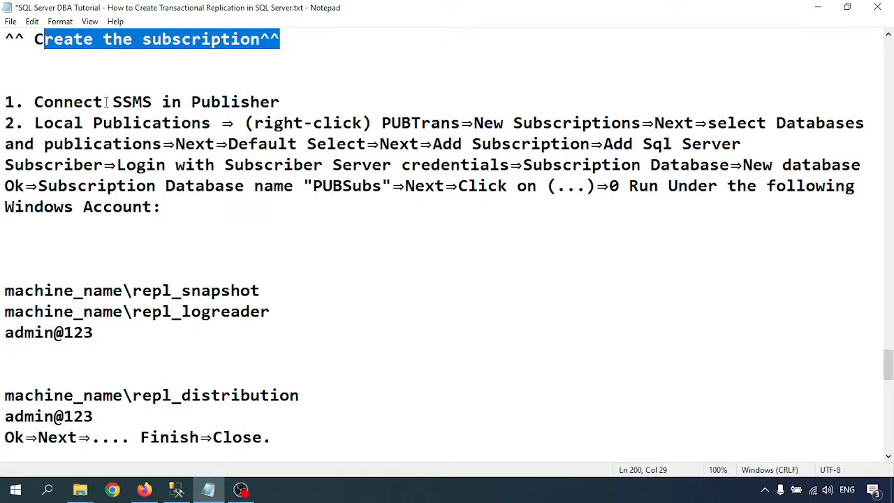
{"action": "left_click_drag", "start_coordinate": [111, 101], "coordinate": [260, 102]}
{"action": "left_click", "coordinate": [63, 121]}
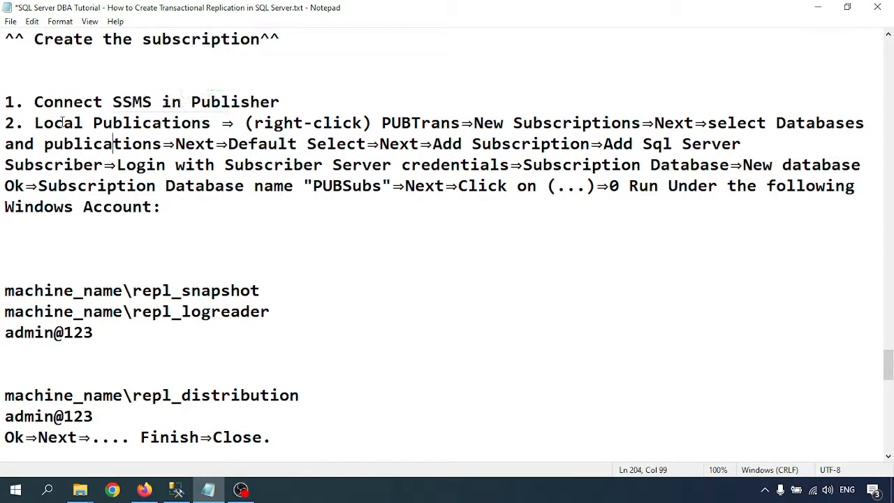
{"action": "left_click_drag", "start_coordinate": [35, 123], "coordinate": [190, 124]}
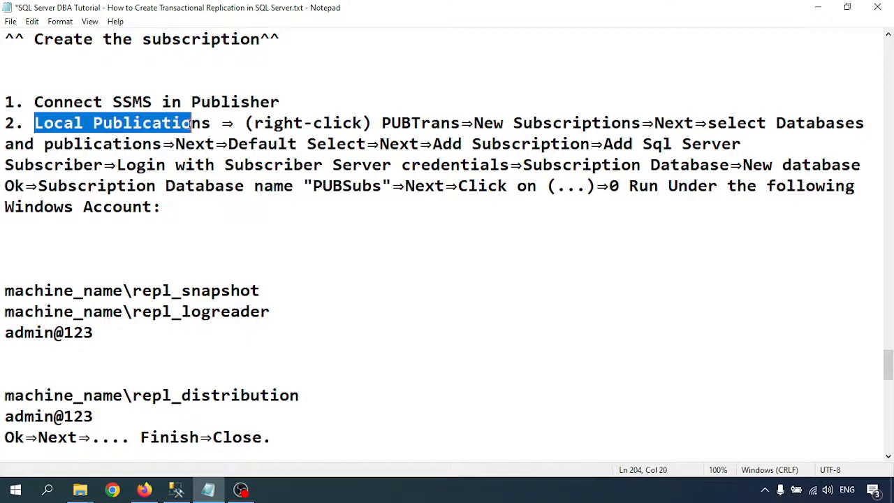
{"action": "left_click", "coordinate": [220, 148]}
{"action": "left_click_drag", "start_coordinate": [163, 206], "coordinate": [5, 117]}
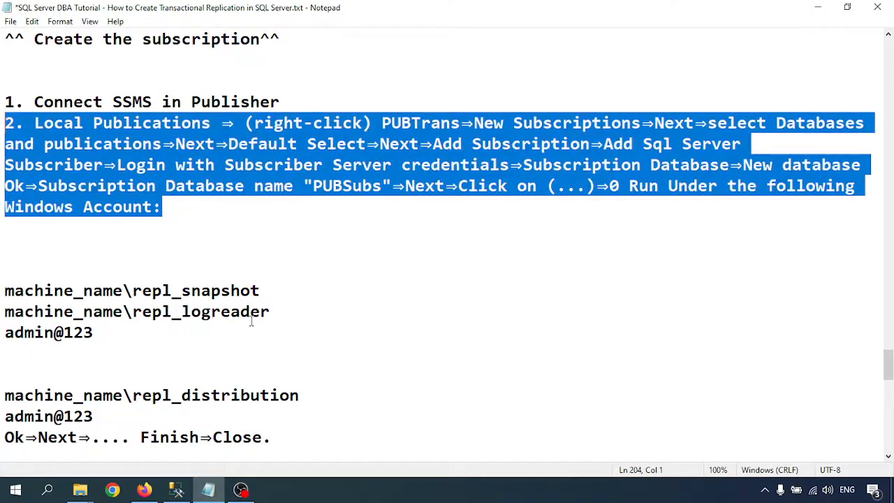
{"action": "left_click", "coordinate": [176, 488]}
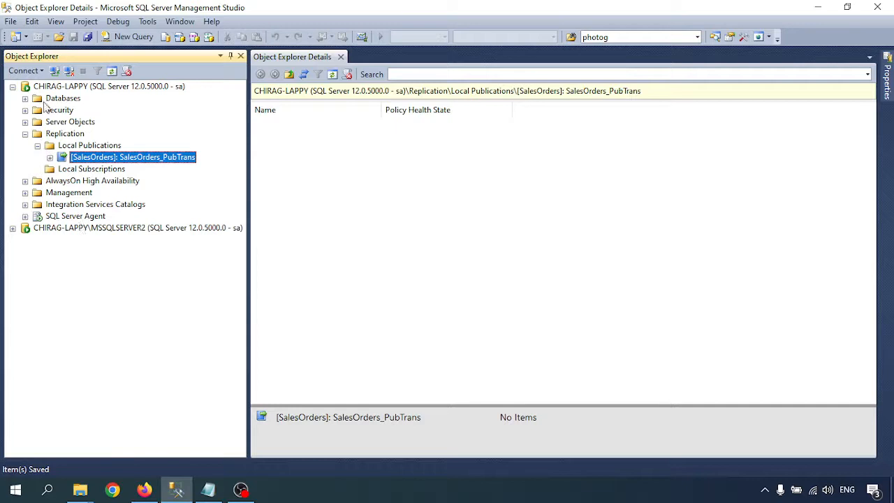
- Start the New Subscription Wizard from the SalesOrders_PubTrans publication
{"action": "right_click", "coordinate": [72, 159]}
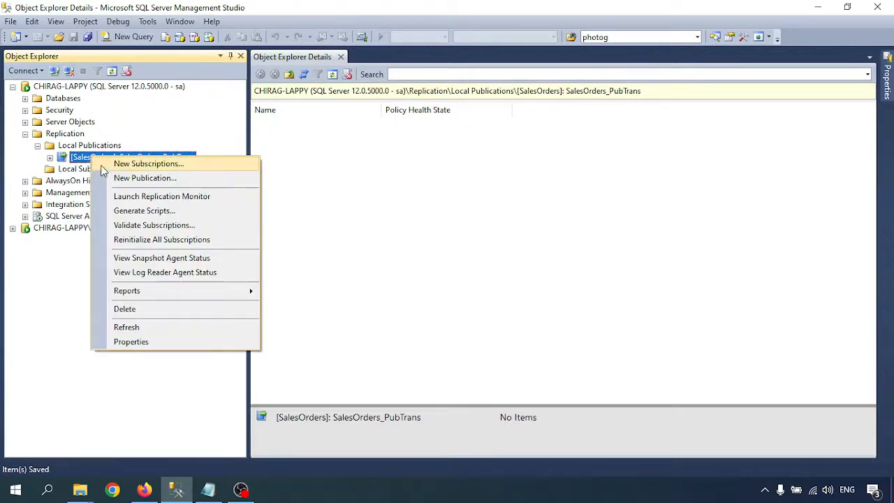
{"action": "right_click", "coordinate": [64, 171]}
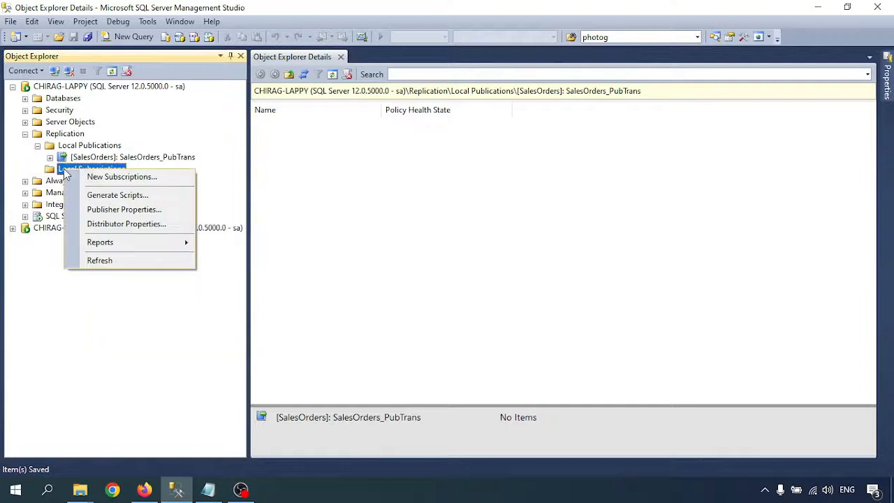
{"action": "right_click", "coordinate": [74, 159]}
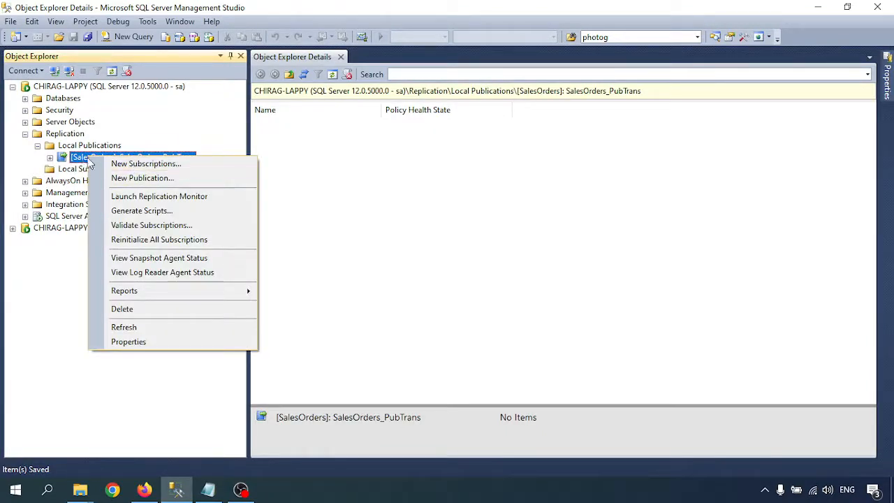
{"action": "left_click", "coordinate": [146, 165]}
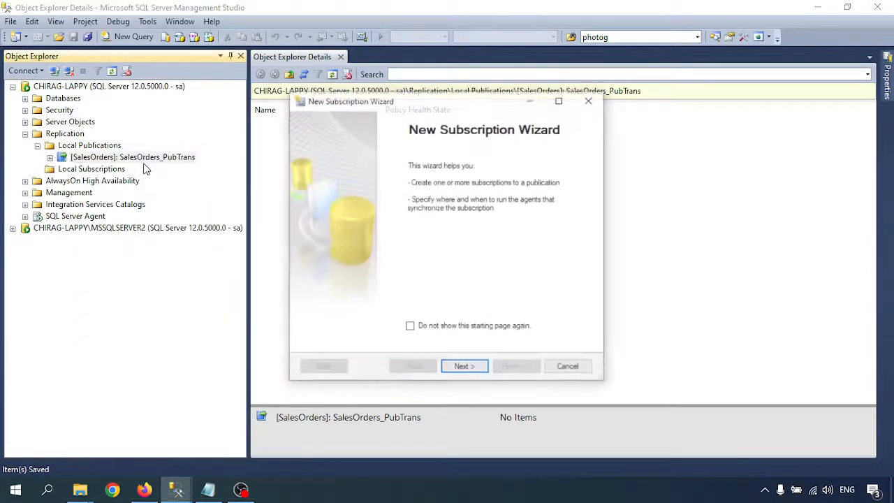
- Keep SalesOrders_PubTrans with push agents run at the Distributor, reaching the Add Subscriber options
{"action": "left_click", "coordinate": [465, 368]}
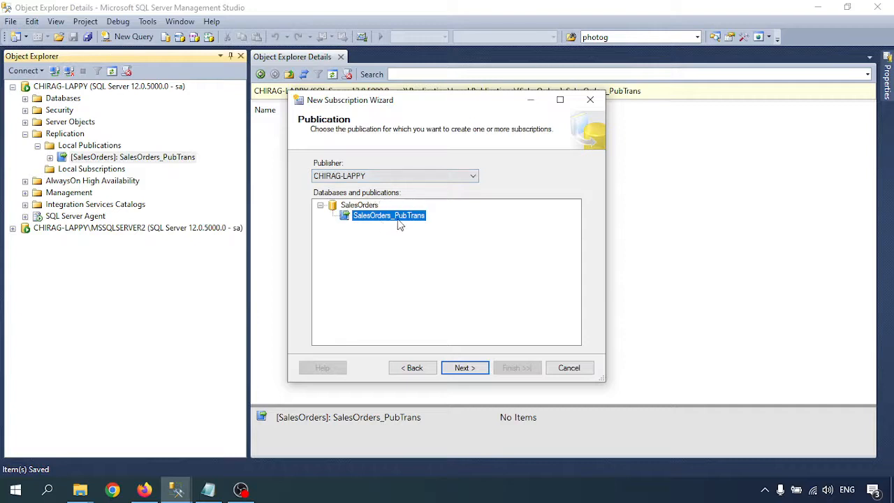
{"action": "left_click", "coordinate": [465, 366]}
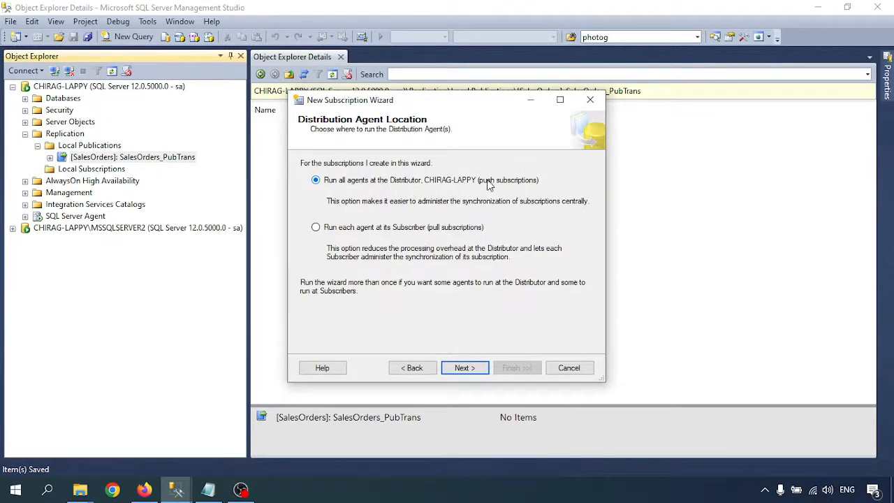
{"action": "left_click", "coordinate": [465, 368]}
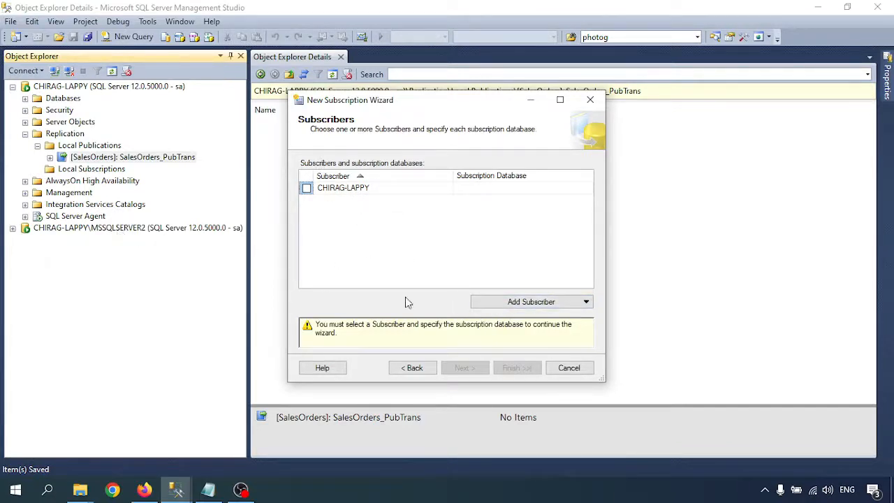
{"action": "left_click", "coordinate": [510, 303]}
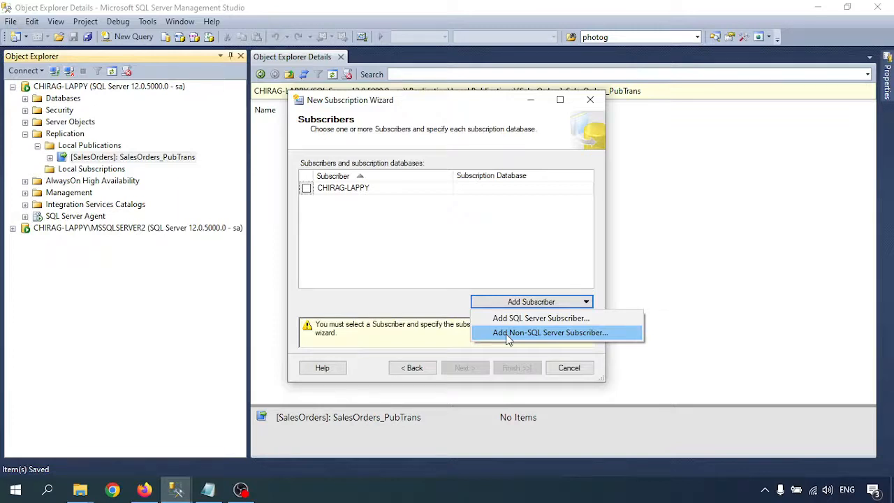
- Connect CHIRAG-LAPPY\MSSQLSERVER2 as a SQL Server subscriber with the sa login's password
{"action": "left_click", "coordinate": [520, 319]}
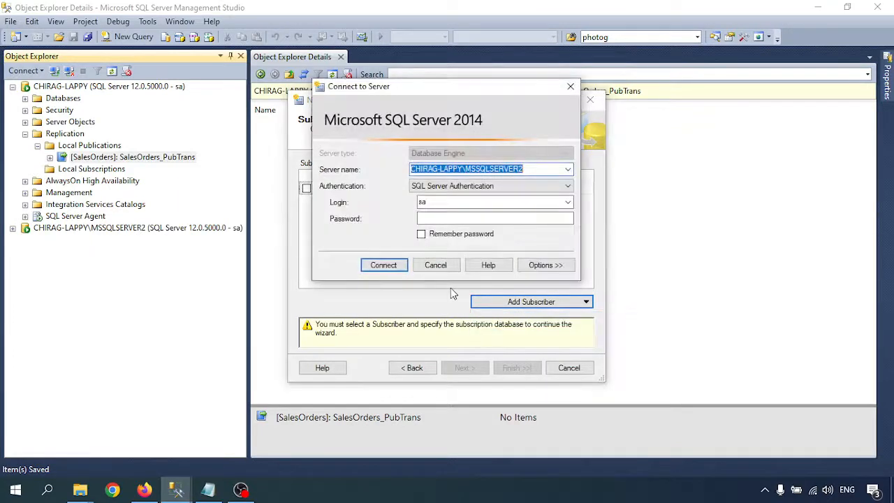
{"action": "left_click", "coordinate": [536, 169]}
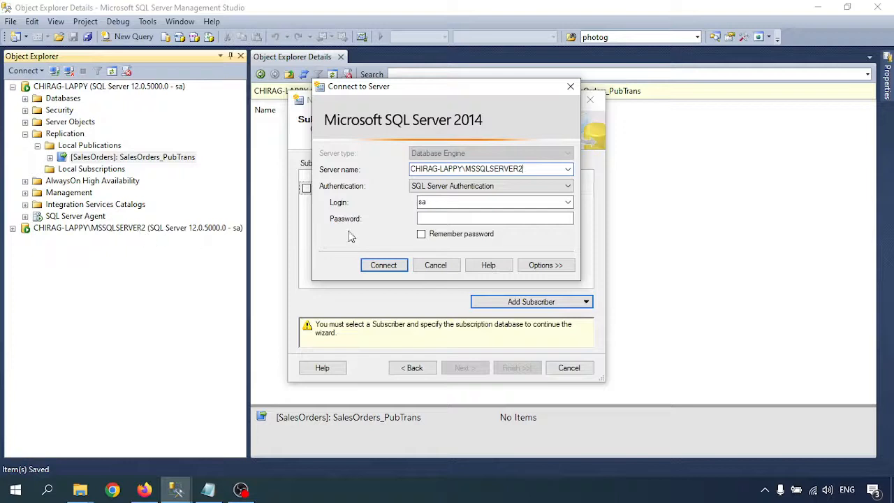
{"action": "left_click", "coordinate": [445, 219]}
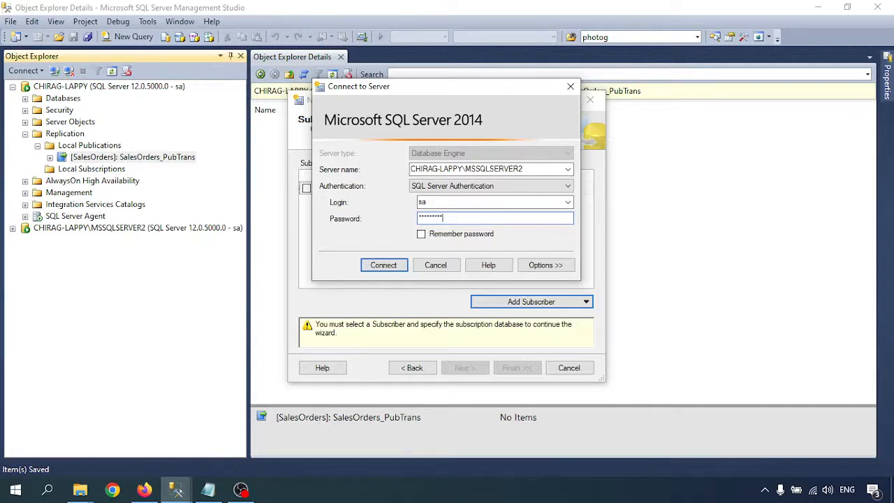
{"action": "left_click", "coordinate": [381, 265]}
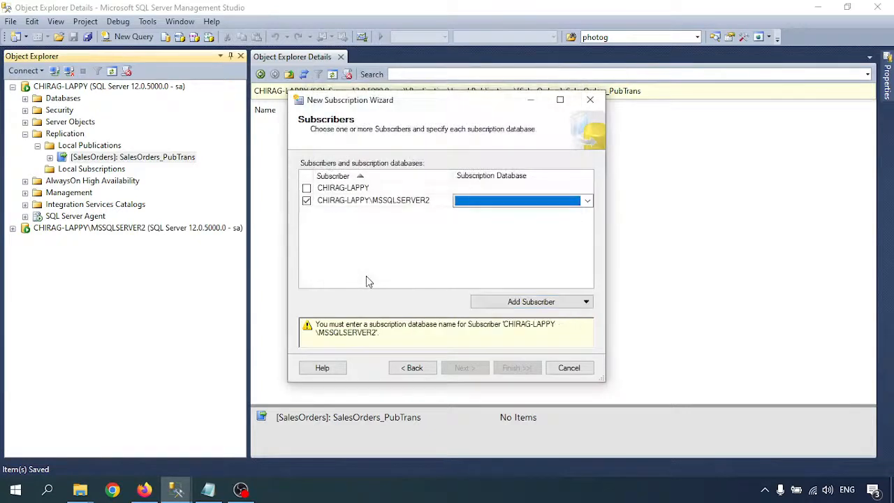
{"action": "left_click", "coordinate": [538, 202]}
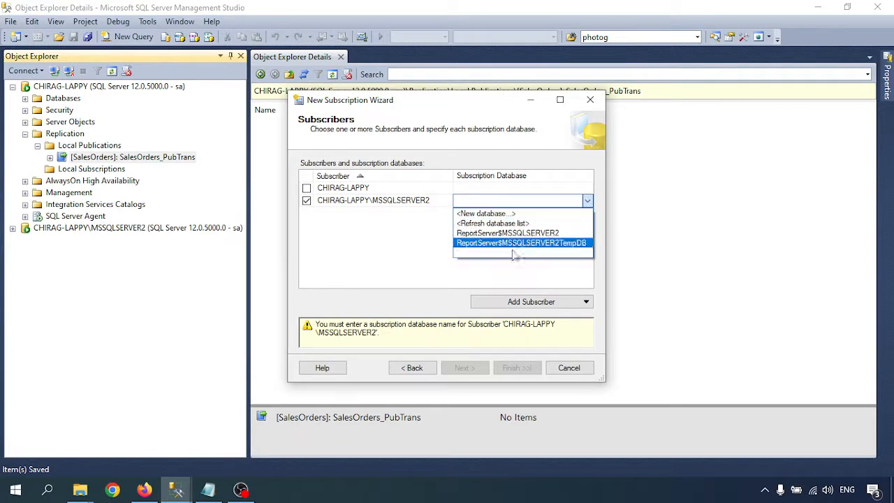
- Create a new SalesOrders subscription database on MSSQLSERVER2 and open the Distribution Agent security settings
{"action": "left_click", "coordinate": [506, 215]}
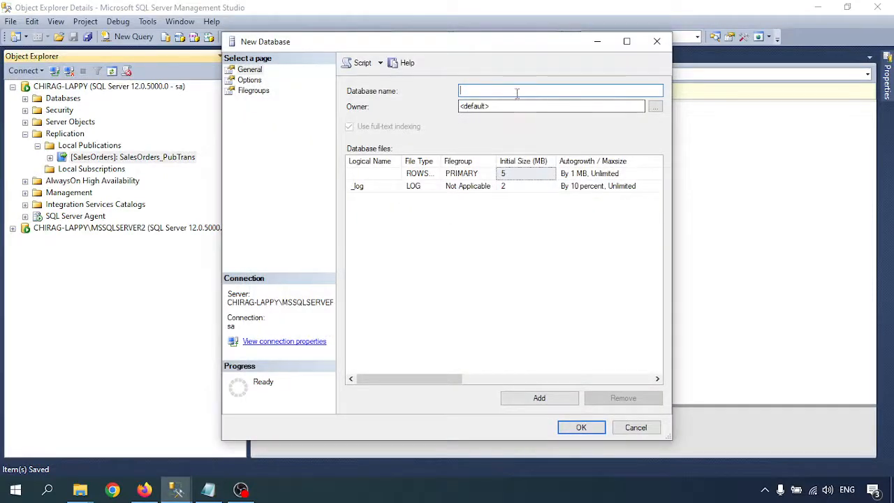
{"action": "type", "text": "Sales"}
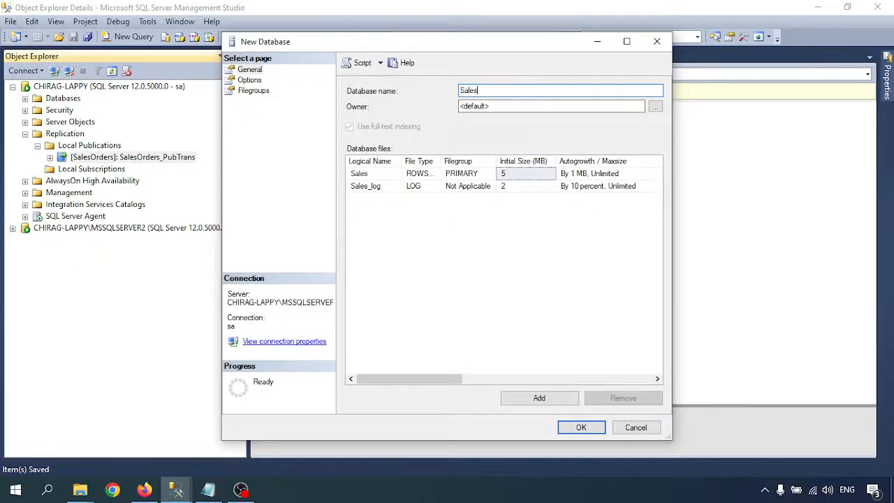
{"action": "type", "text": "Orders"}
{"action": "left_click", "coordinate": [578, 427]}
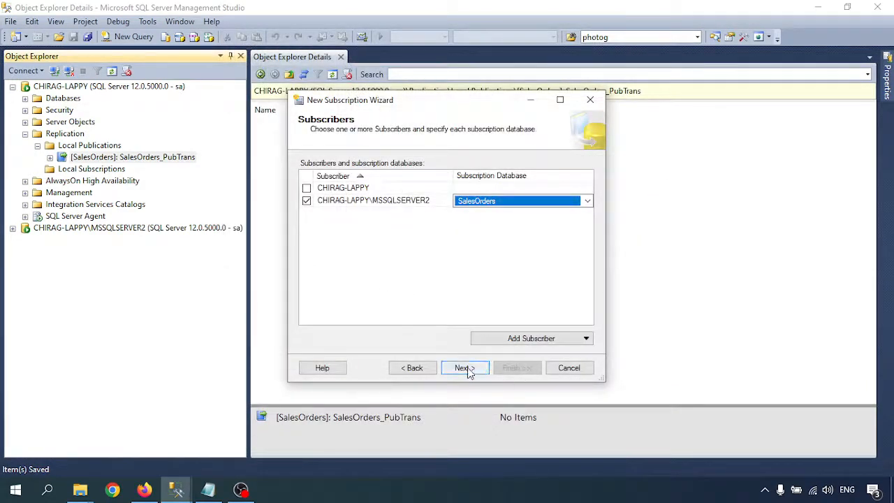
{"action": "left_click", "coordinate": [466, 368]}
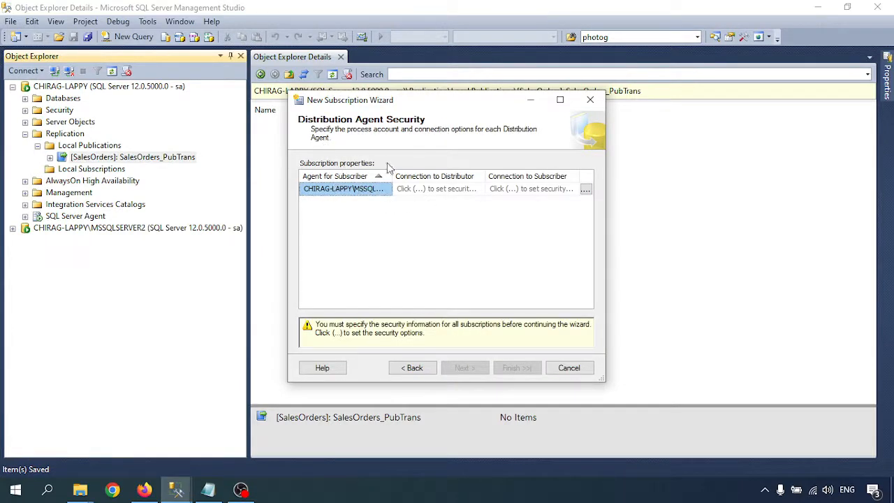
{"action": "left_click", "coordinate": [585, 190]}
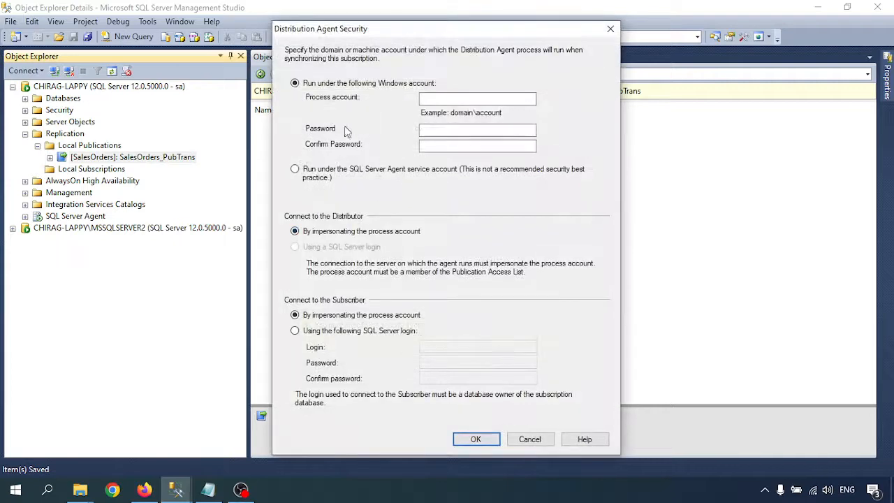
{"action": "left_click", "coordinate": [208, 489]}
- Replace machine_name with CHIRAG-LAPPY on Notepad's repl_distribution account line
{"action": "scroll", "coordinate": [179, 336], "scroll_direction": "down", "scroll_amount": 1}
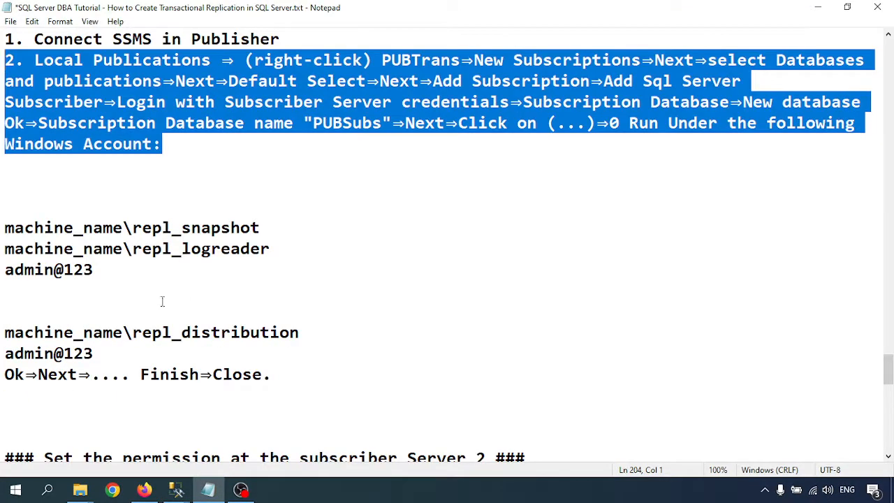
{"action": "scroll", "coordinate": [210, 321], "scroll_direction": "down", "scroll_amount": 1}
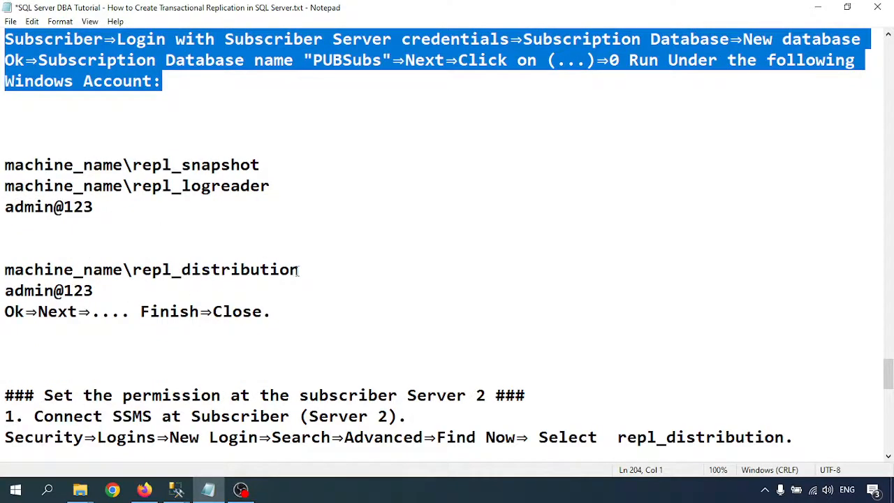
{"action": "left_click_drag", "start_coordinate": [302, 269], "coordinate": [147, 271]}
{"action": "scroll", "coordinate": [148, 269], "scroll_direction": "up", "scroll_amount": 14}
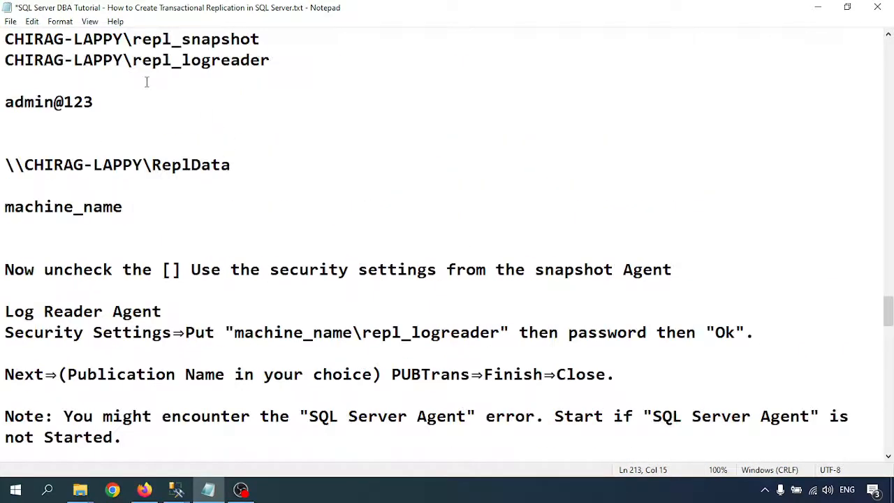
{"action": "left_click_drag", "start_coordinate": [126, 60], "coordinate": [2, 67]}
{"action": "key", "text": "ctrl+c"}
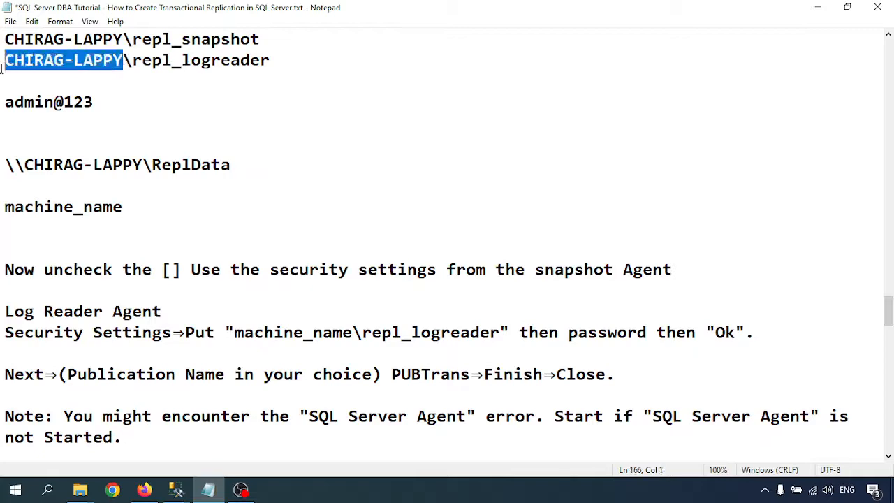
{"action": "scroll", "coordinate": [177, 187], "scroll_direction": "down", "scroll_amount": 15}
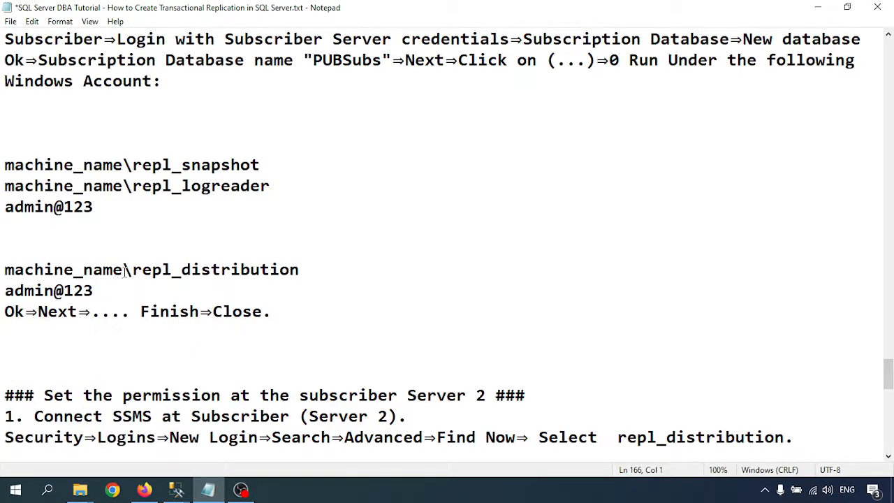
{"action": "left_click_drag", "start_coordinate": [125, 270], "coordinate": [2, 273]}
{"action": "key", "text": "ctrl+v"}
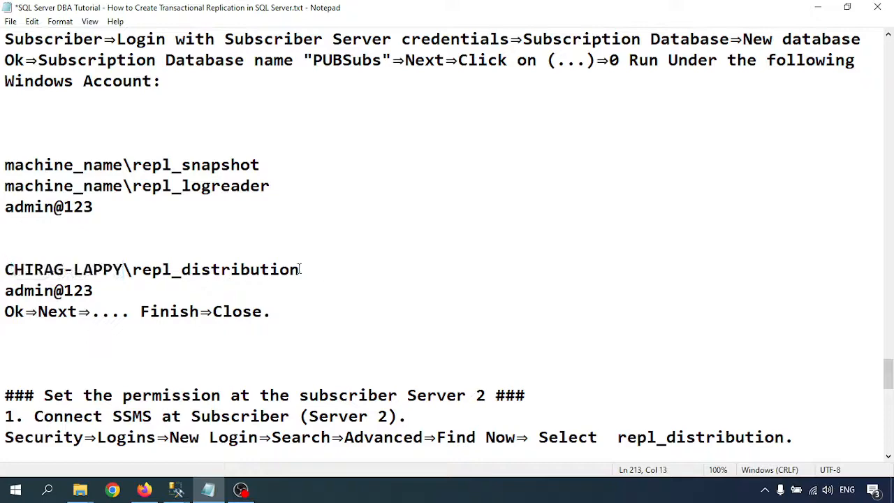
- Select the full CHIRAG-LAPPY\repl_distribution account and return to the Distribution Agent Security dialog
{"action": "left_click_drag", "start_coordinate": [301, 269], "coordinate": [2, 271]}
{"action": "key", "text": "ctrl+c"}
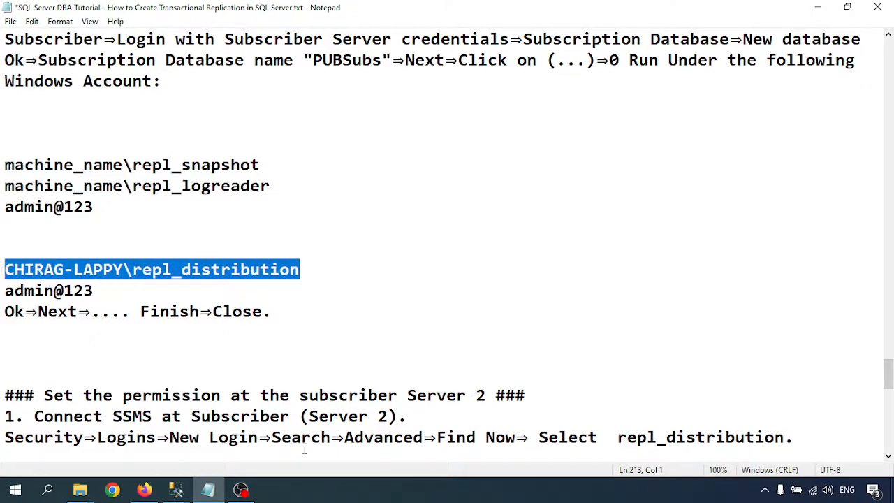
{"action": "mouse_move", "coordinate": [176, 489]}
{"action": "left_click", "coordinate": [294, 429]}
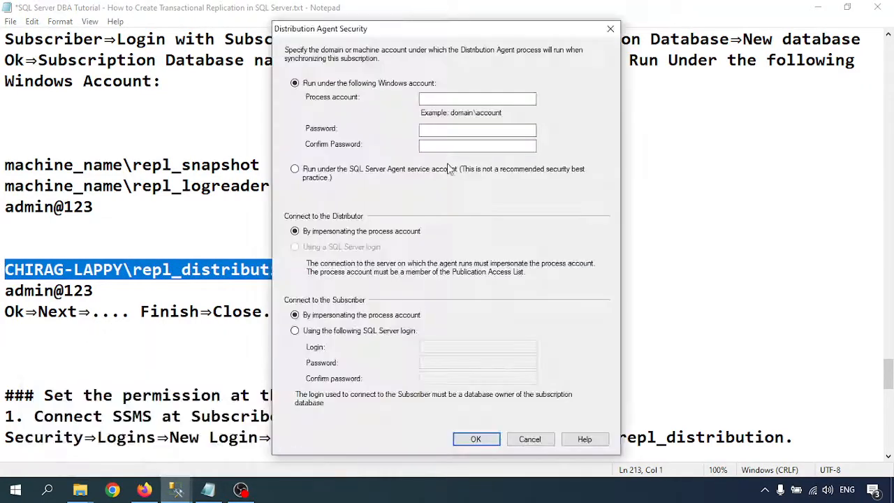
- Set the Distribution Agent process account to CHIRAG-LAPPY\repl_distribution with its password, and continue
{"action": "left_click", "coordinate": [457, 98]}
{"action": "key", "text": "ctrl+v"}
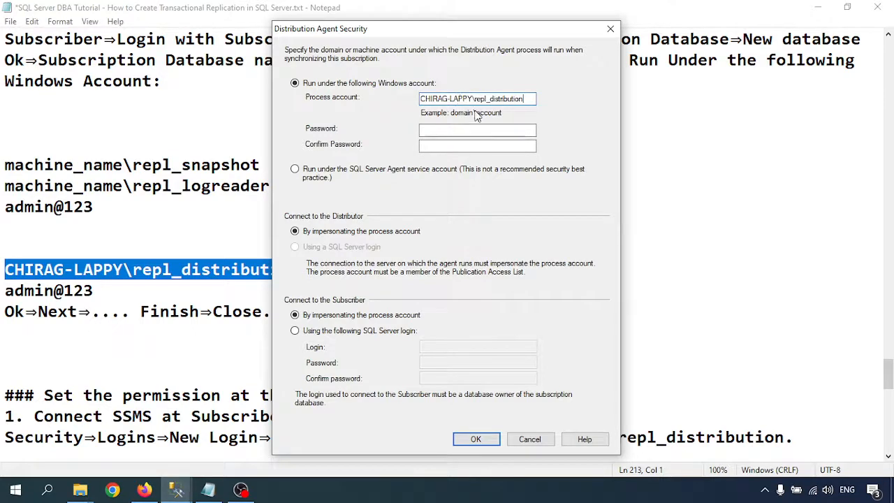
{"action": "left_click", "coordinate": [449, 129]}
{"action": "type", "text": "adm"}
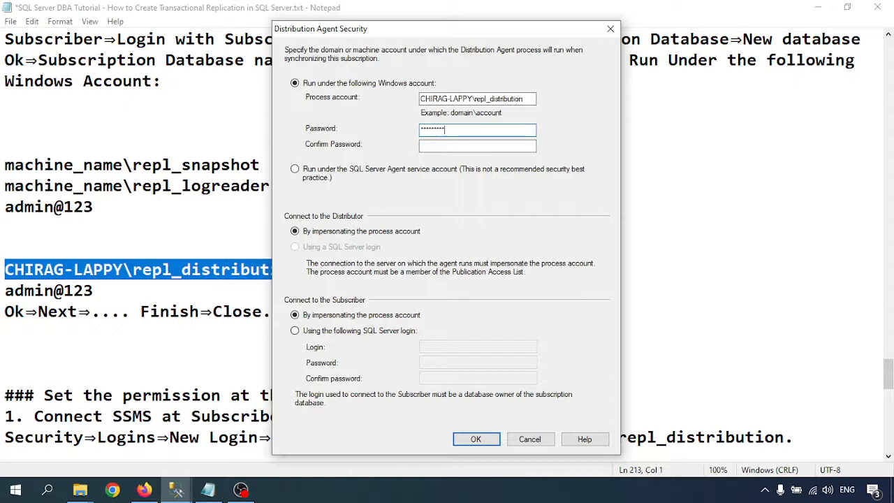
{"action": "type", "text": "admin@123"}
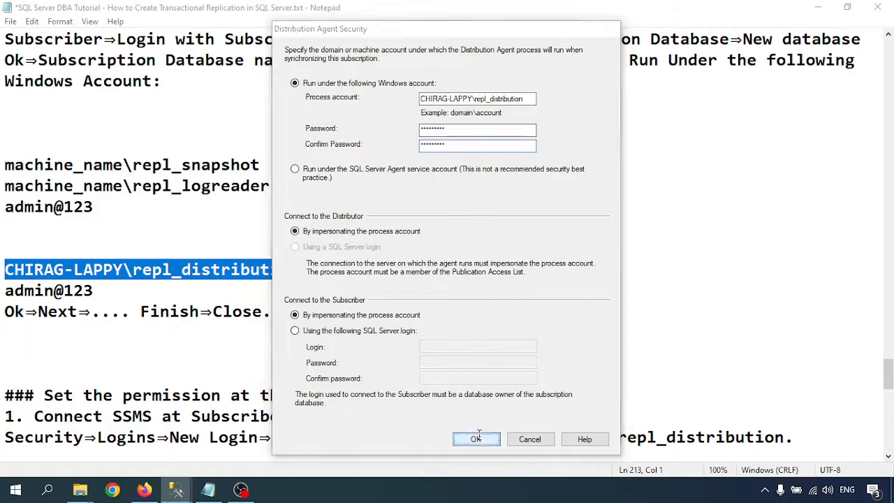
{"action": "left_click", "coordinate": [476, 437]}
{"action": "left_click", "coordinate": [465, 367]}
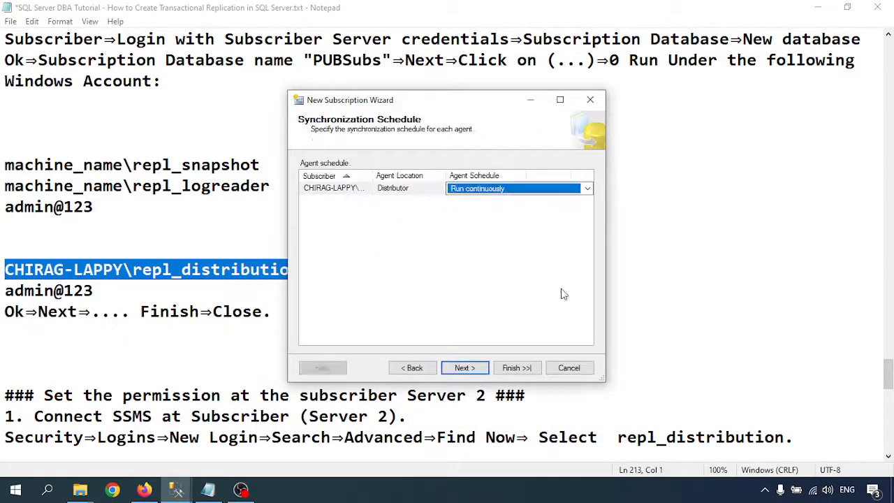
- Accept the continuous schedule and immediate initialization, then finish creating the MSSQLSERVER2 subscription
{"action": "left_click", "coordinate": [817, 6]}
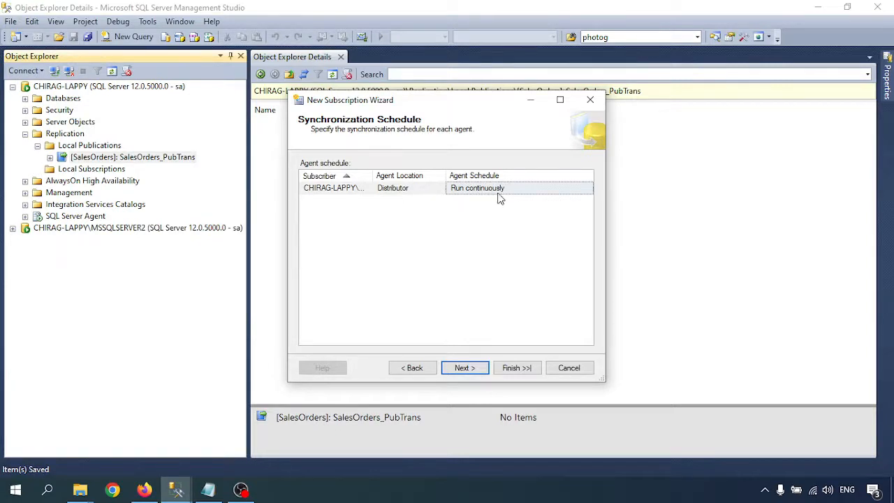
{"action": "left_click", "coordinate": [463, 370]}
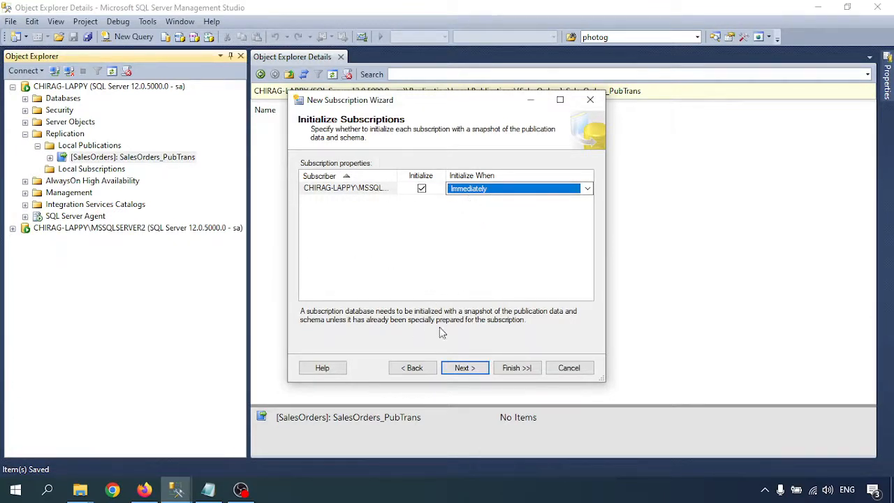
{"action": "left_click", "coordinate": [458, 372]}
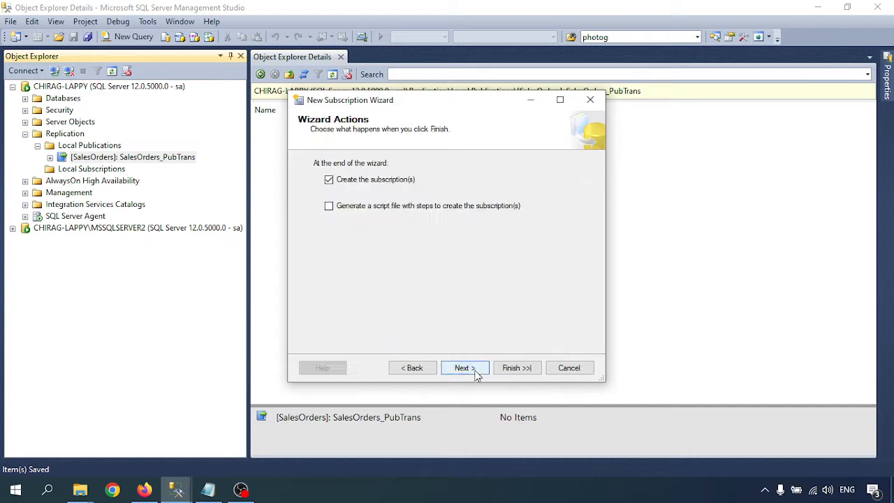
{"action": "left_click", "coordinate": [472, 374]}
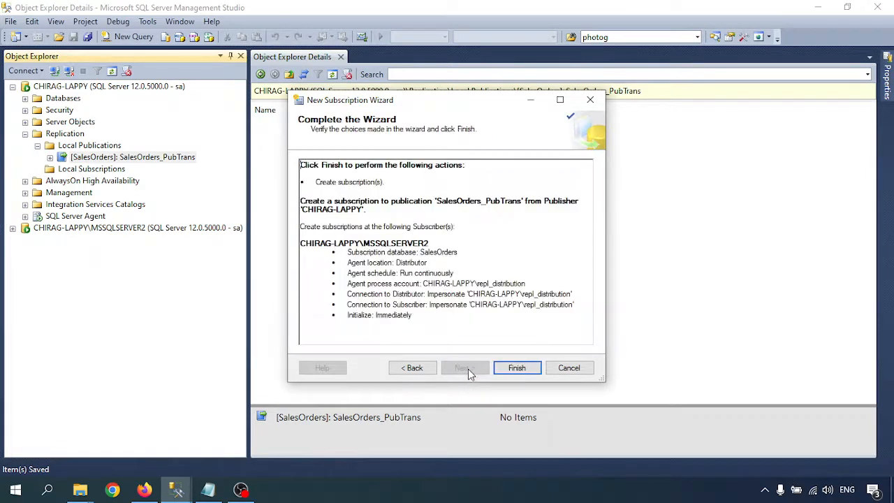
{"action": "left_click", "coordinate": [517, 371]}
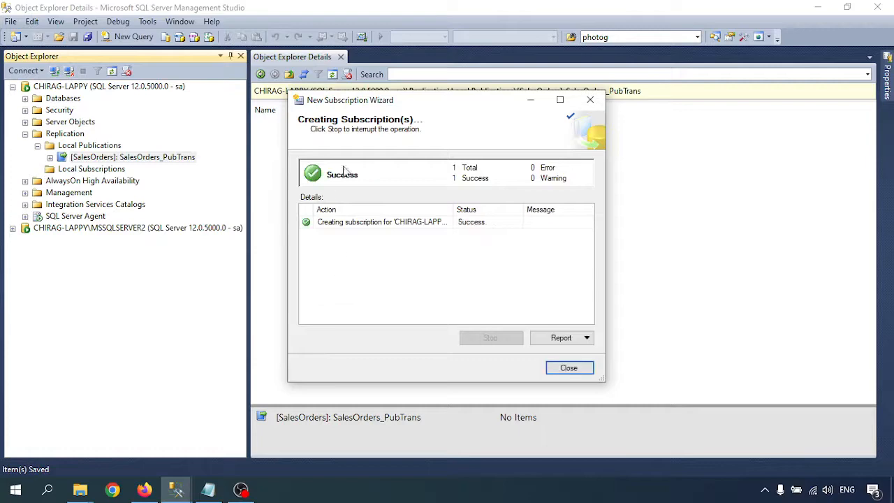
{"action": "left_click", "coordinate": [577, 368]}
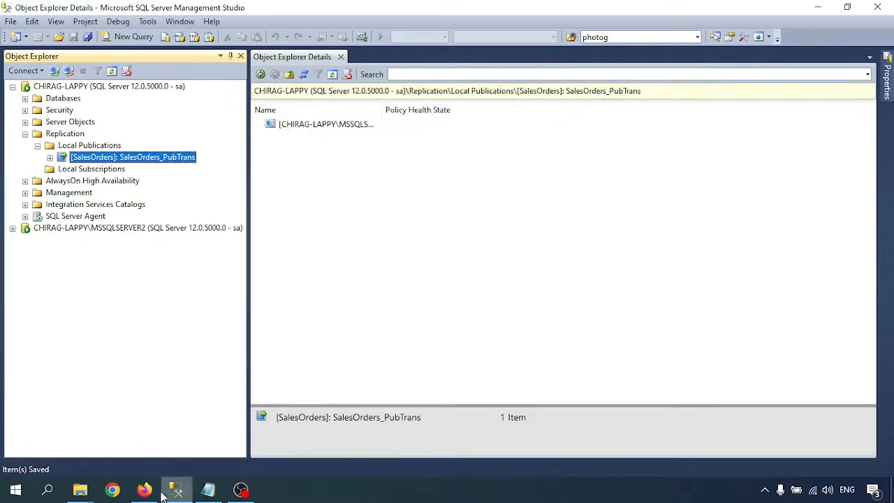
{"action": "left_click", "coordinate": [208, 489]}
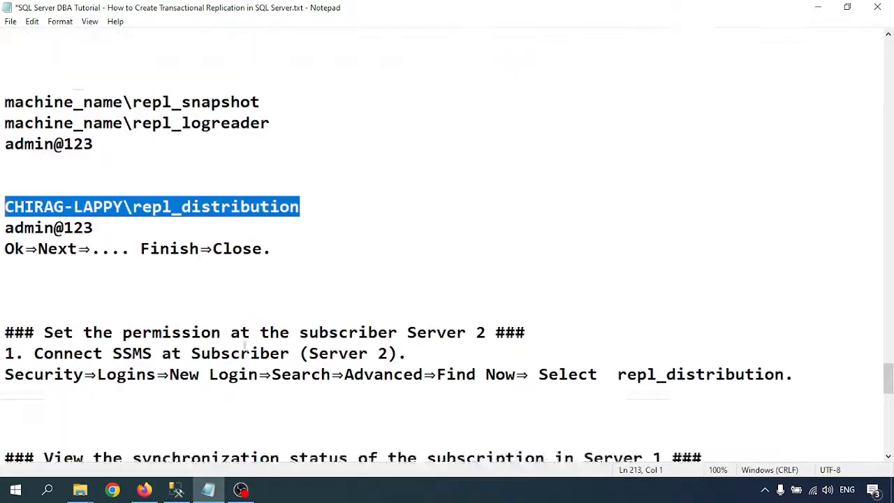
{"action": "scroll", "coordinate": [114, 286], "scroll_direction": "down", "scroll_amount": 2}
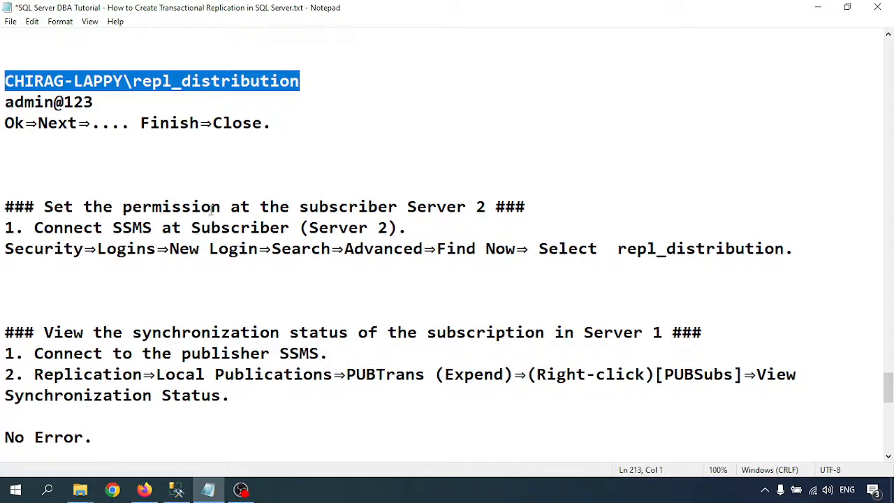
{"action": "left_click_drag", "start_coordinate": [301, 208], "coordinate": [485, 207]}
{"action": "left_click", "coordinate": [155, 248]}
{"action": "left_click_drag", "start_coordinate": [43, 248], "coordinate": [437, 249]}
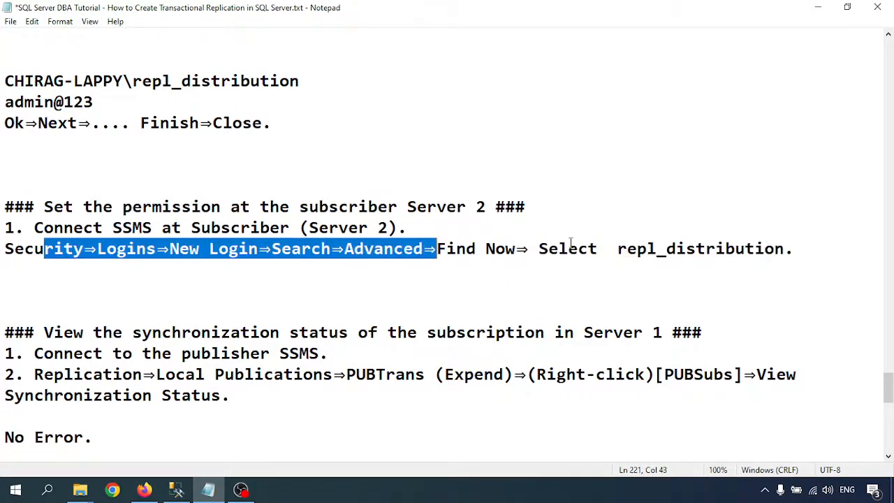
{"action": "left_click", "coordinate": [571, 249]}
{"action": "left_click_drag", "start_coordinate": [626, 248], "coordinate": [783, 249]}
{"action": "left_click", "coordinate": [301, 251]}
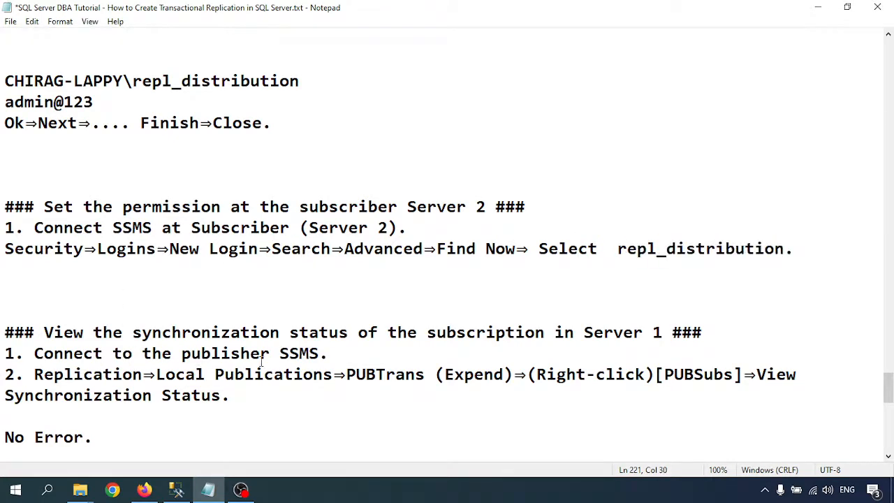
{"action": "scroll", "coordinate": [315, 305], "scroll_direction": "down", "scroll_amount": 1}
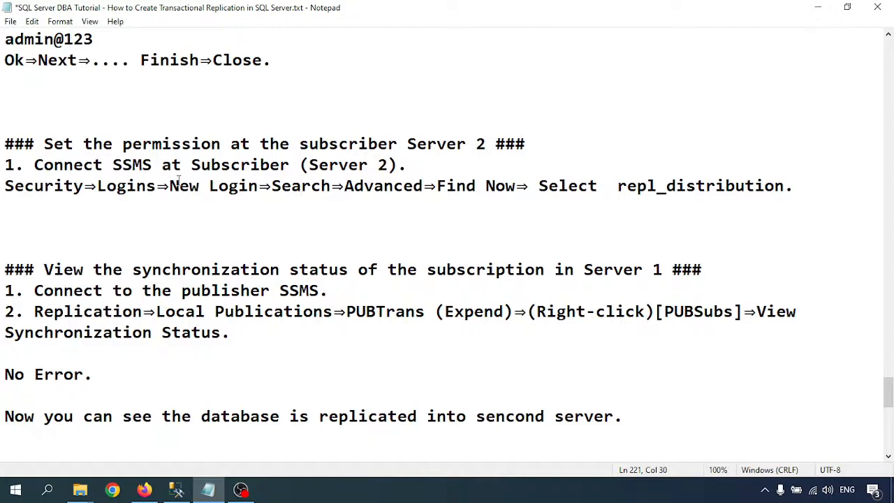
{"action": "left_click_drag", "start_coordinate": [173, 186], "coordinate": [609, 184]}
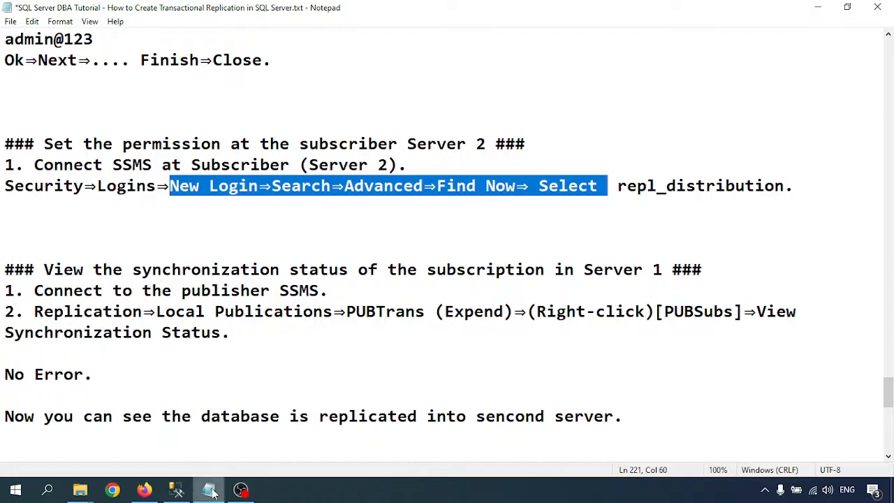
{"action": "left_click", "coordinate": [175, 488]}
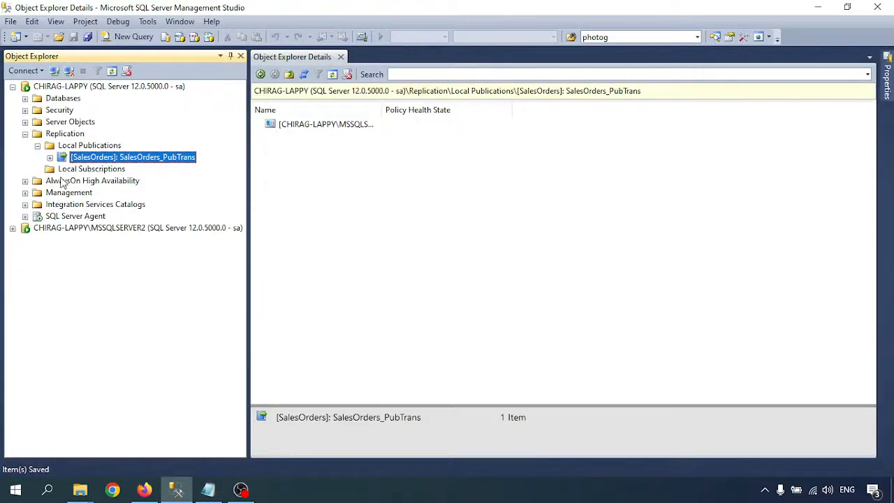
- Check the MSSQLSERVER2 subscription's synchronization status, then expand the MSSQLSERVER2 server node
{"action": "right_click", "coordinate": [82, 158]}
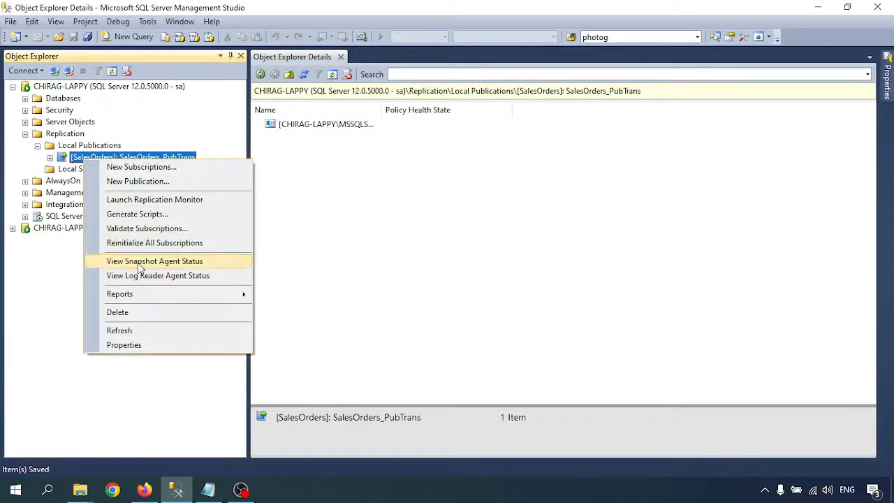
{"action": "left_click", "coordinate": [49, 158]}
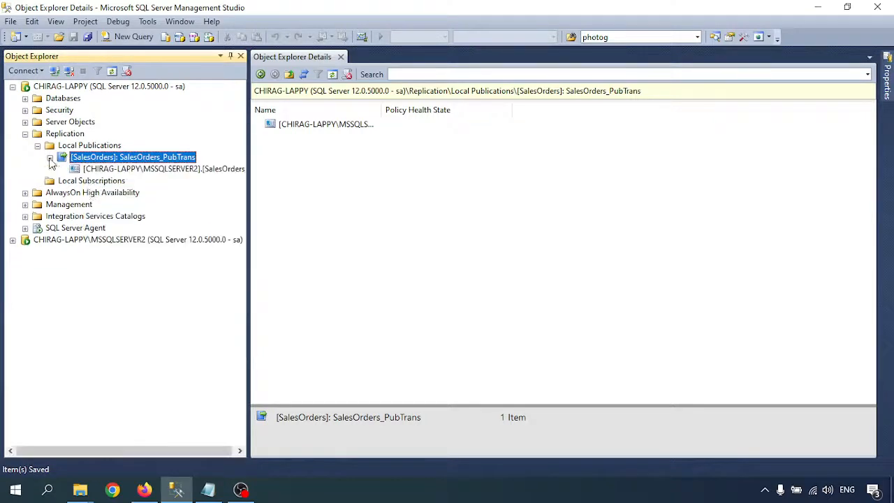
{"action": "right_click", "coordinate": [100, 173]}
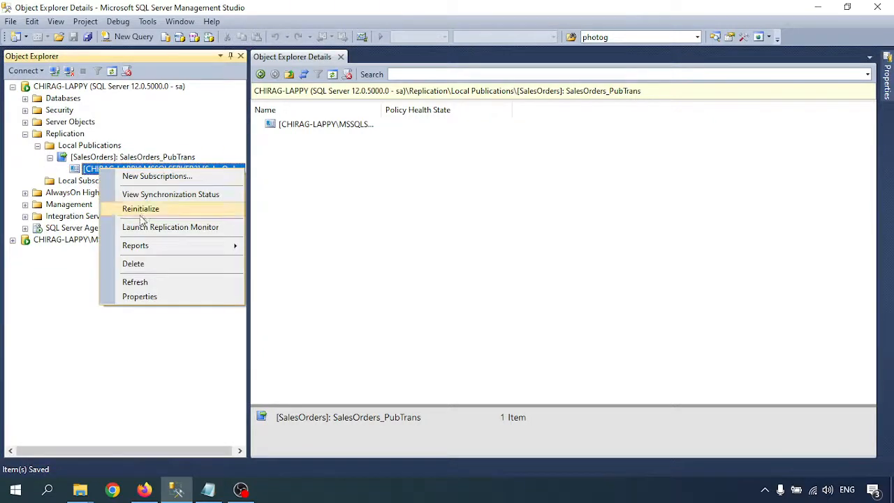
{"action": "left_click", "coordinate": [155, 195]}
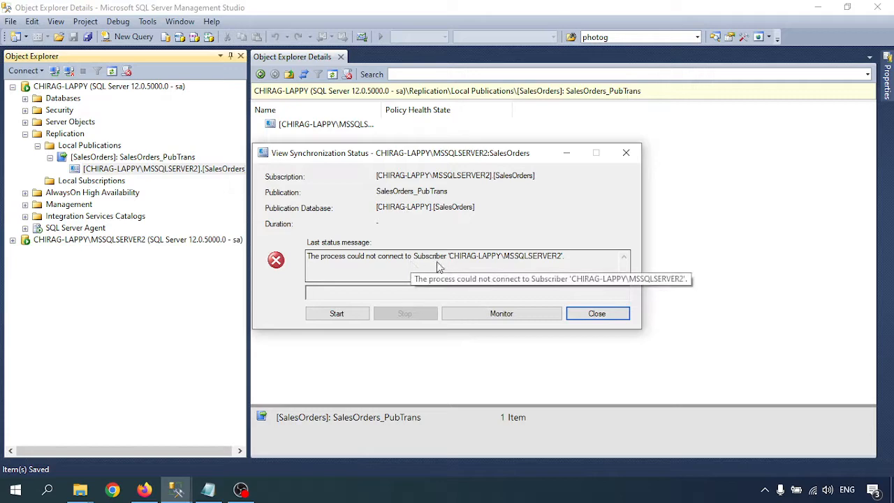
{"action": "left_click", "coordinate": [613, 318]}
{"action": "left_click", "coordinate": [13, 240]}
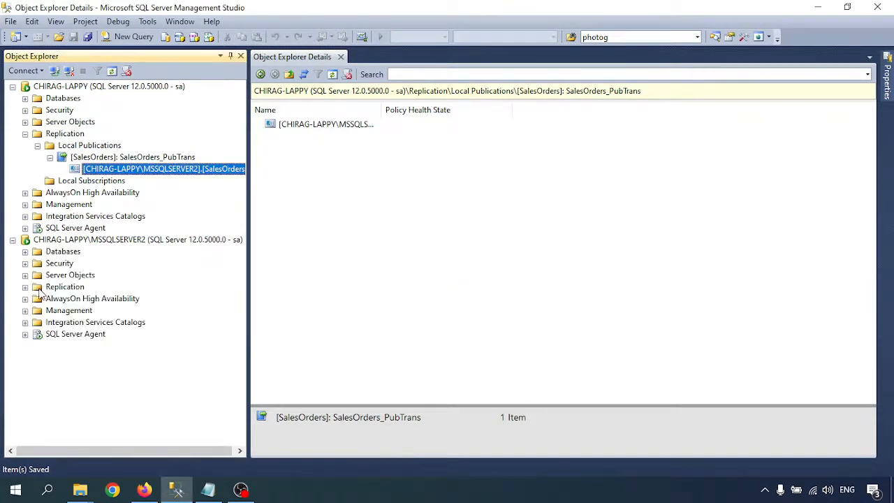
- Start a new login on MSSQLSERVER2 for the Windows account repl_distribution
{"action": "left_click", "coordinate": [25, 264]}
{"action": "right_click", "coordinate": [70, 276]}
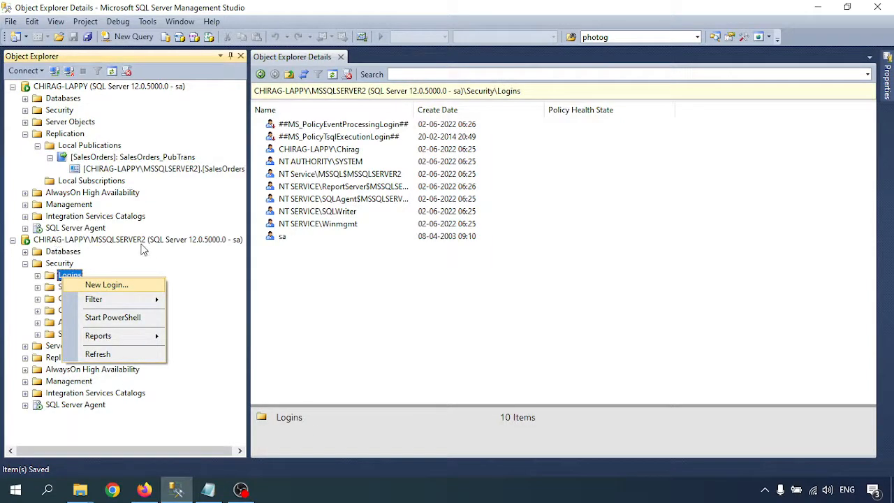
{"action": "left_click", "coordinate": [105, 286]}
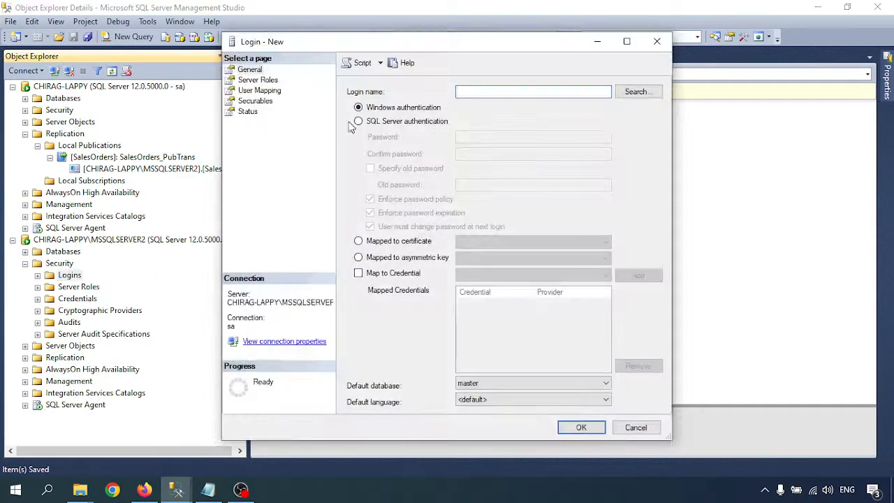
{"action": "left_click", "coordinate": [636, 91]}
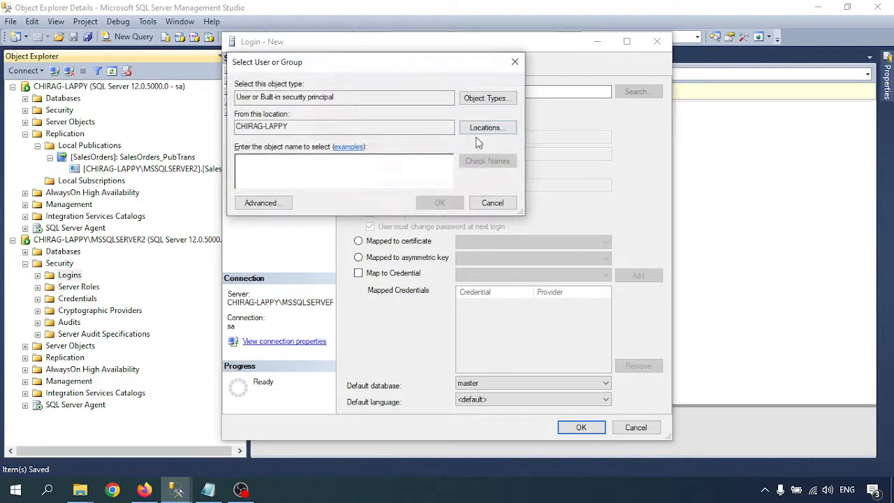
{"action": "left_click", "coordinate": [283, 203]}
{"action": "left_click", "coordinate": [520, 206]}
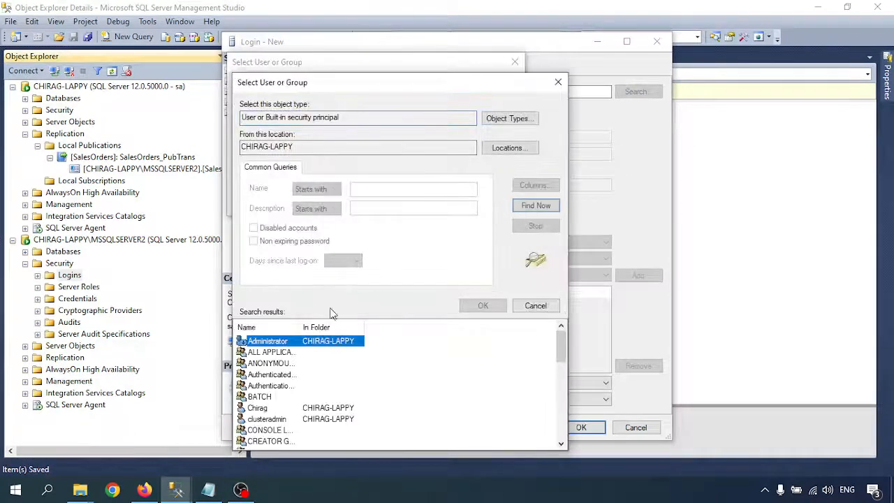
{"action": "scroll", "coordinate": [313, 368], "scroll_direction": "down", "scroll_amount": 2}
{"action": "scroll", "coordinate": [312, 368], "scroll_direction": "down", "scroll_amount": 4}
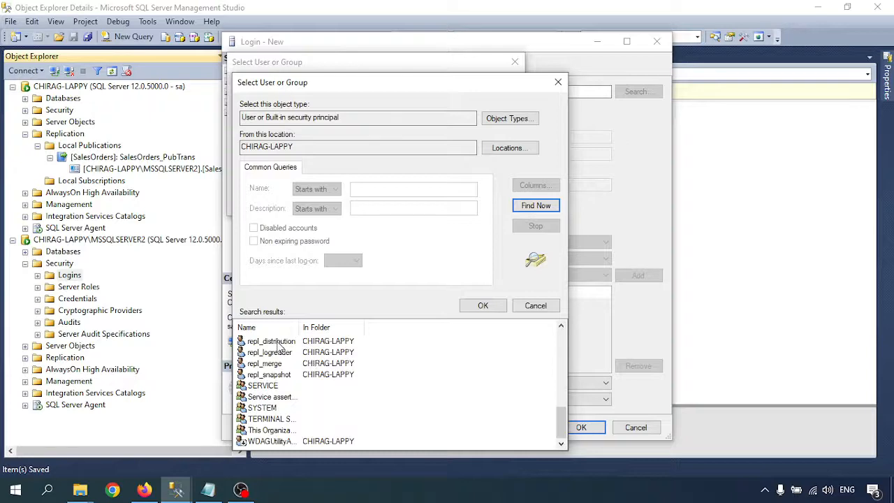
{"action": "left_click", "coordinate": [278, 342]}
{"action": "left_click", "coordinate": [483, 305]}
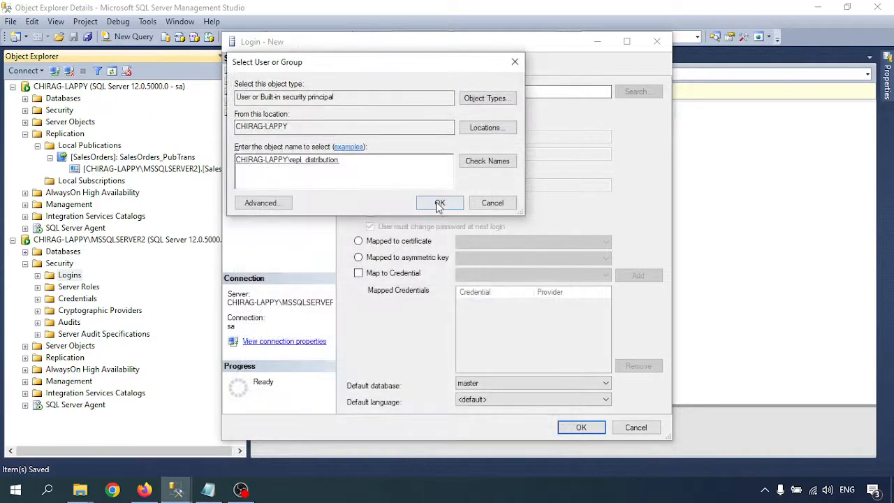
{"action": "left_click", "coordinate": [435, 202]}
- Map the login to SalesOrders with db_owner and create it
{"action": "left_click", "coordinate": [255, 92]}
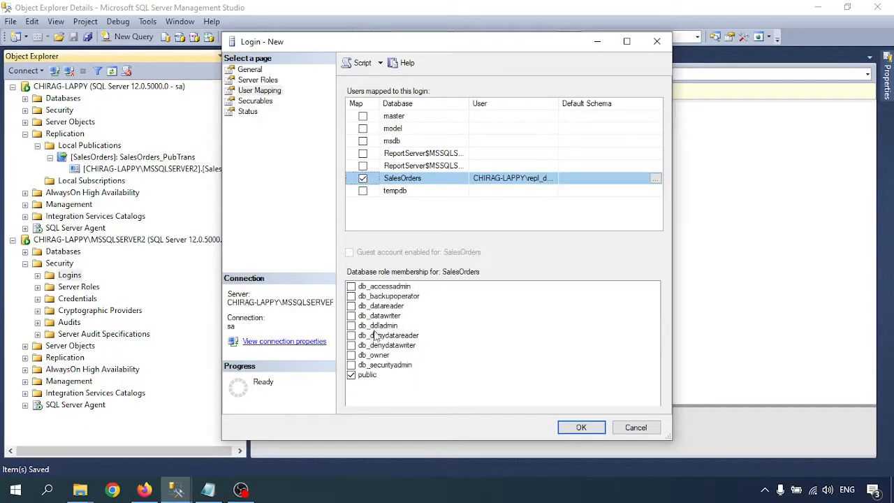
{"action": "left_click", "coordinate": [350, 357]}
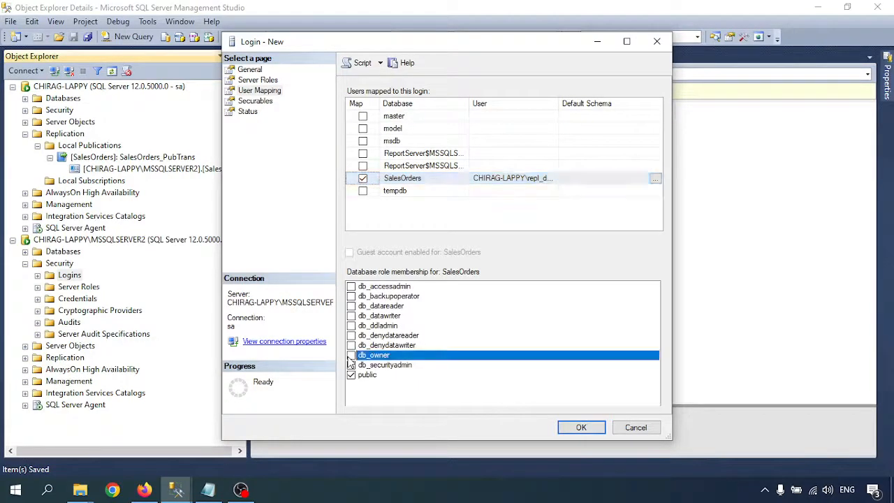
{"action": "left_click", "coordinate": [581, 427]}
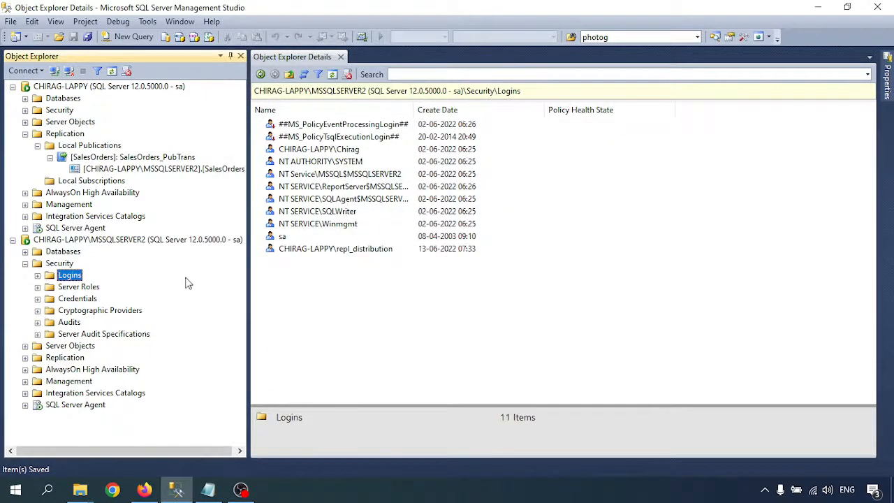
- Open the MSSQLSERVER2 subscription's synchronization status and try starting its agent
{"action": "right_click", "coordinate": [124, 169]}
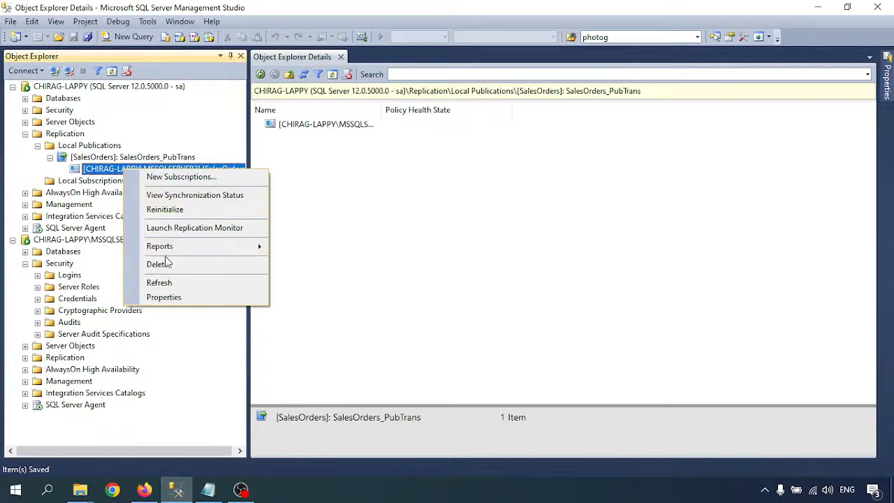
{"action": "left_click", "coordinate": [176, 195]}
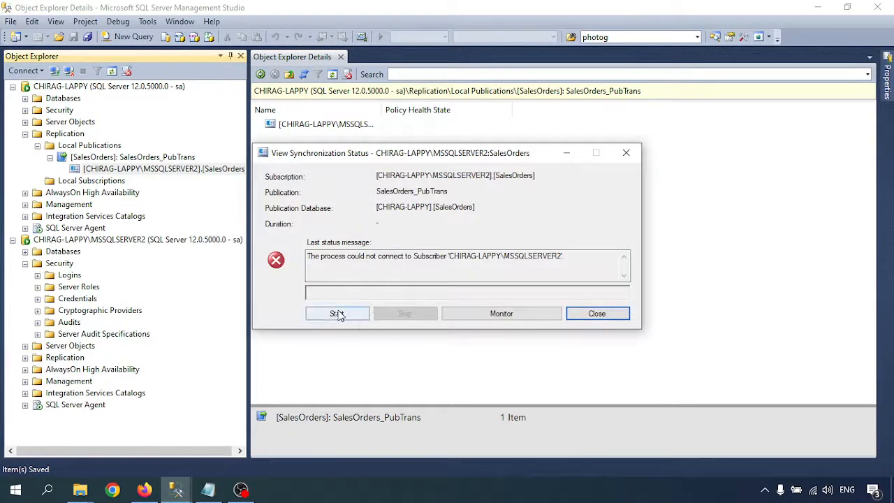
{"action": "left_click", "coordinate": [338, 313]}
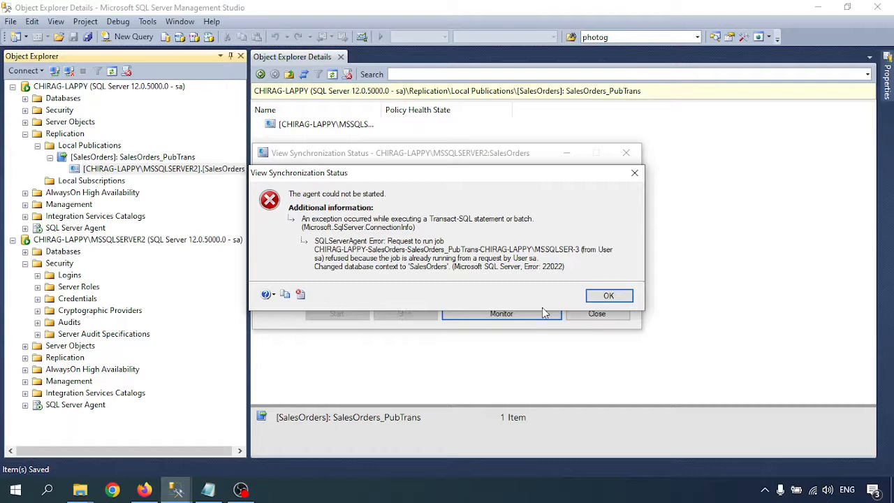
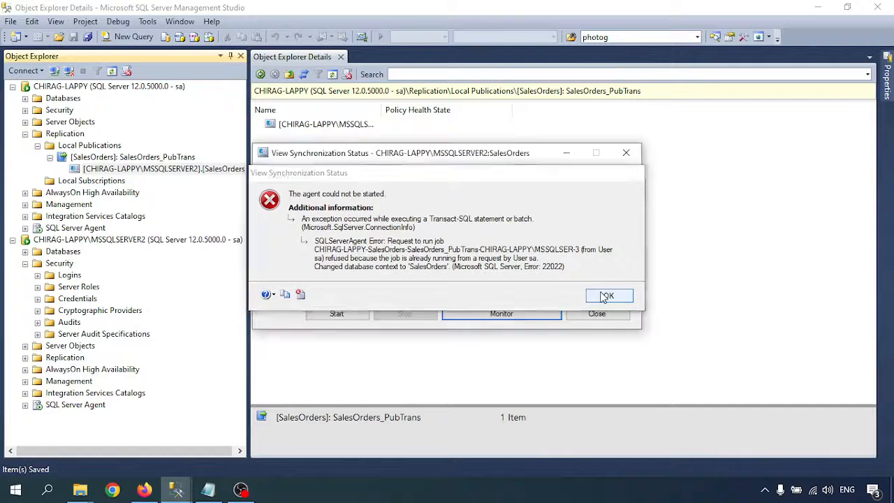
- Dismiss the agent-start error and bring up Replication Monitor for the MSSQLSERVER2 subscription
{"action": "left_click", "coordinate": [604, 296]}
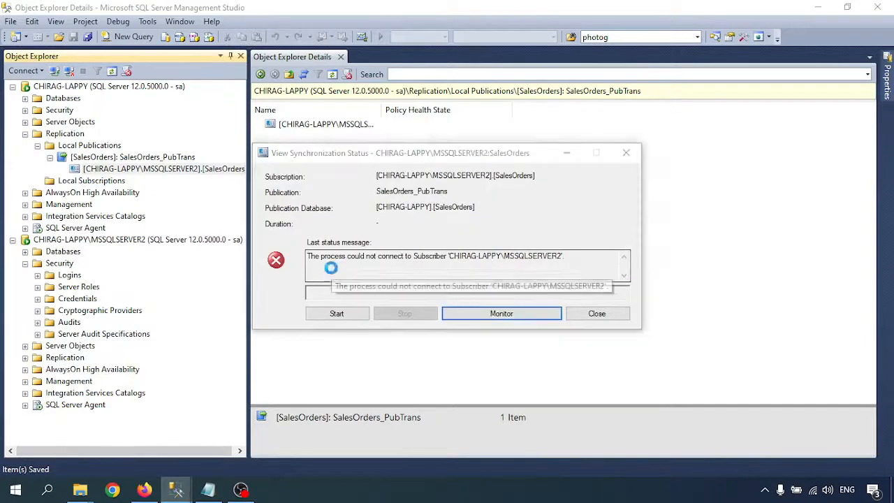
{"action": "left_click", "coordinate": [37, 61]}
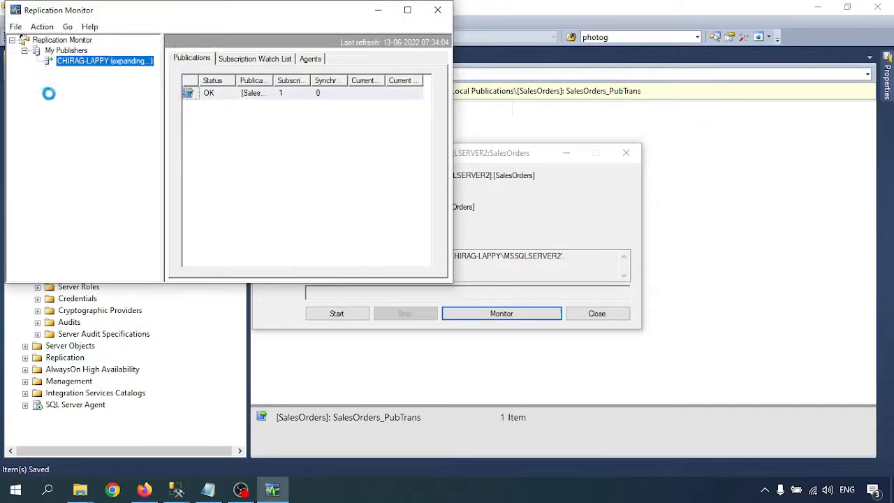
- Review the SalesOrders_PubTrans publication's subscriptions, agents and tracer tokens in the maximized monitor
{"action": "left_click", "coordinate": [76, 72]}
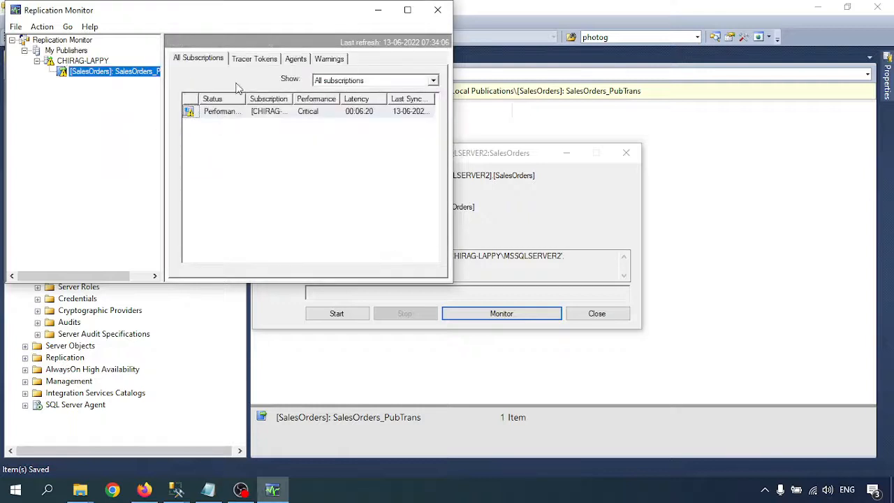
{"action": "left_click", "coordinate": [412, 11]}
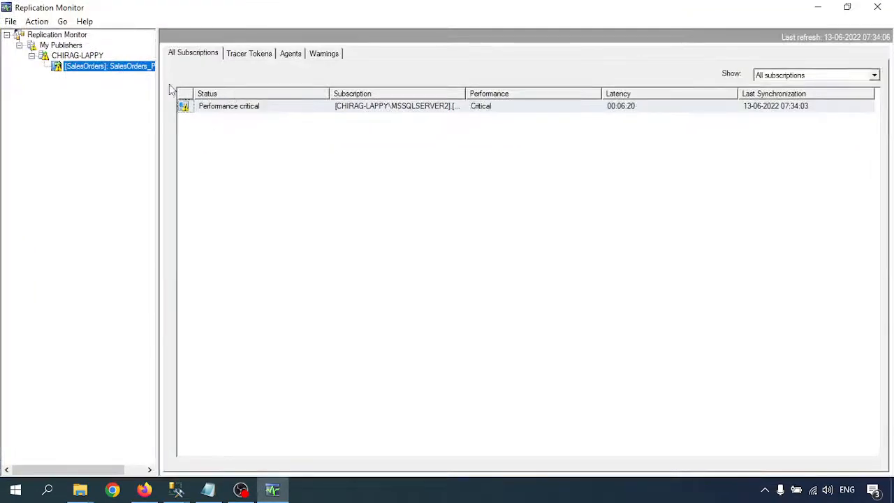
{"action": "left_click", "coordinate": [292, 55]}
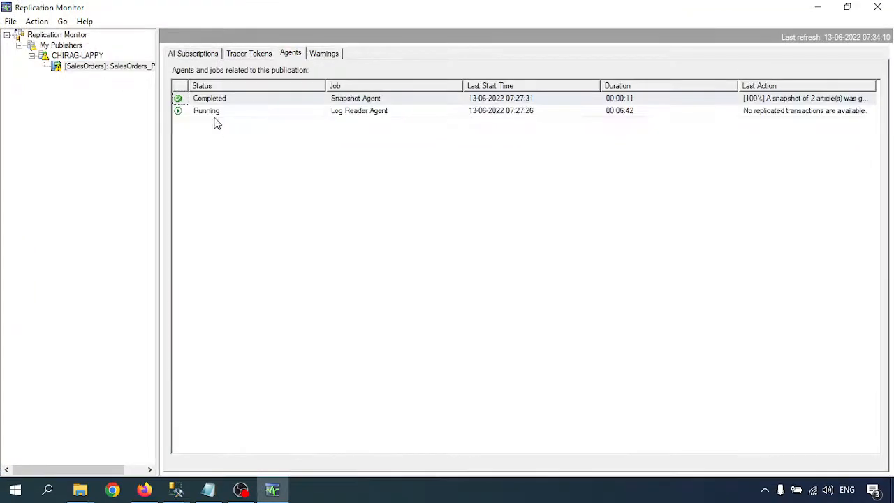
{"action": "left_click", "coordinate": [249, 56]}
{"action": "left_click", "coordinate": [191, 56]}
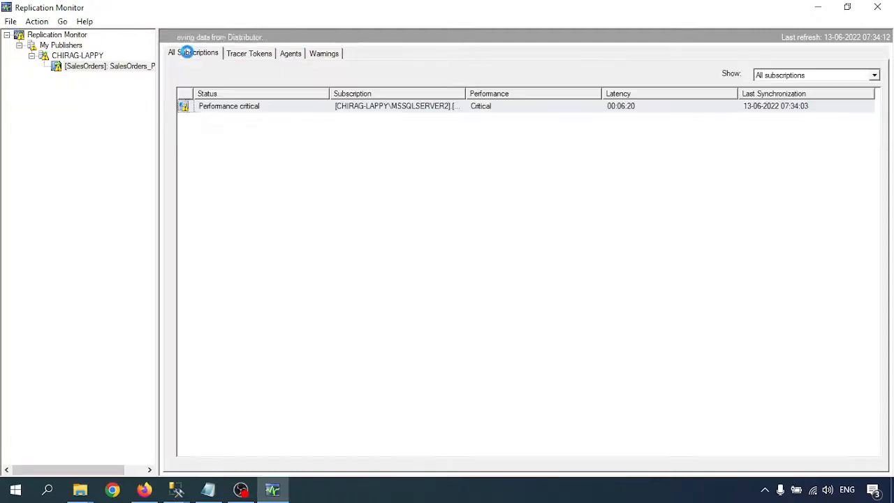
- Refresh the performance-critical MSSQLSERVER2 subscription's status, then close Replication Monitor
{"action": "right_click", "coordinate": [211, 106]}
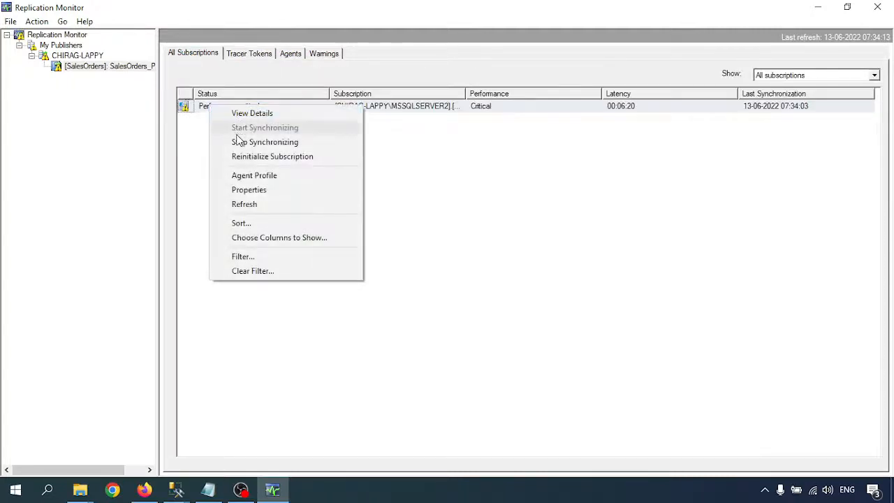
{"action": "left_click", "coordinate": [188, 168]}
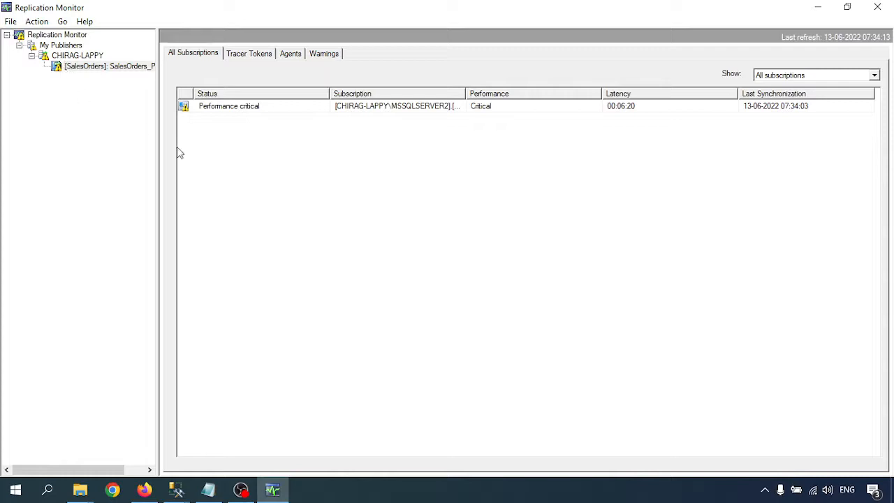
{"action": "left_click", "coordinate": [495, 106]}
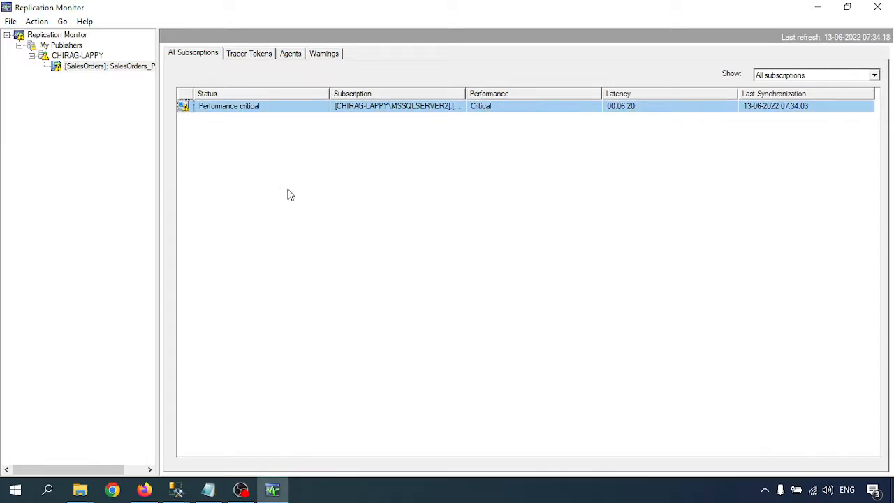
{"action": "right_click", "coordinate": [186, 181]}
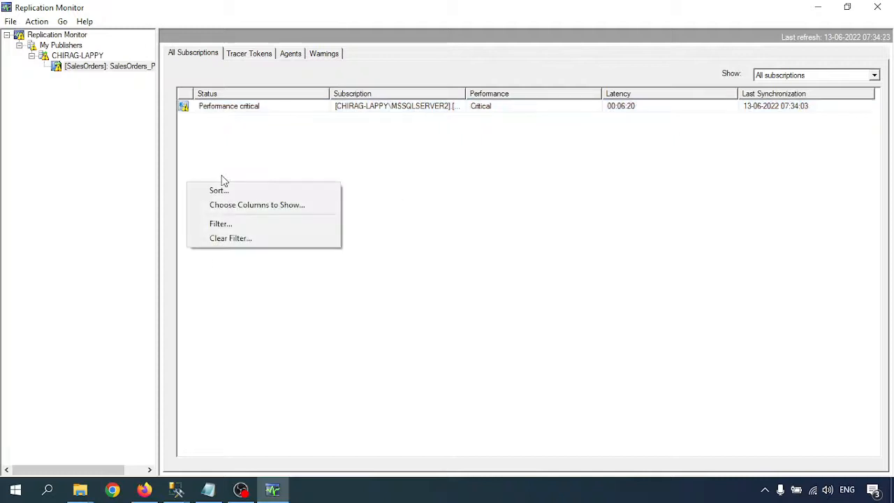
{"action": "left_click", "coordinate": [215, 110]}
{"action": "right_click", "coordinate": [214, 106]}
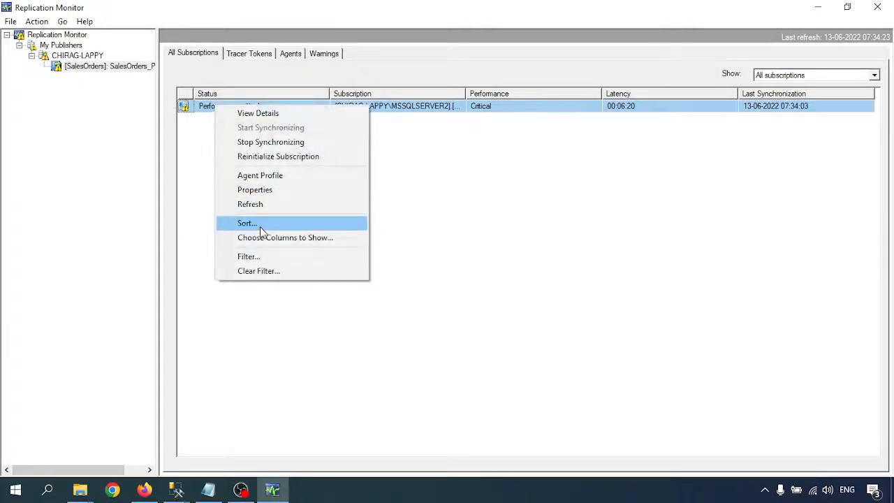
{"action": "left_click", "coordinate": [256, 209]}
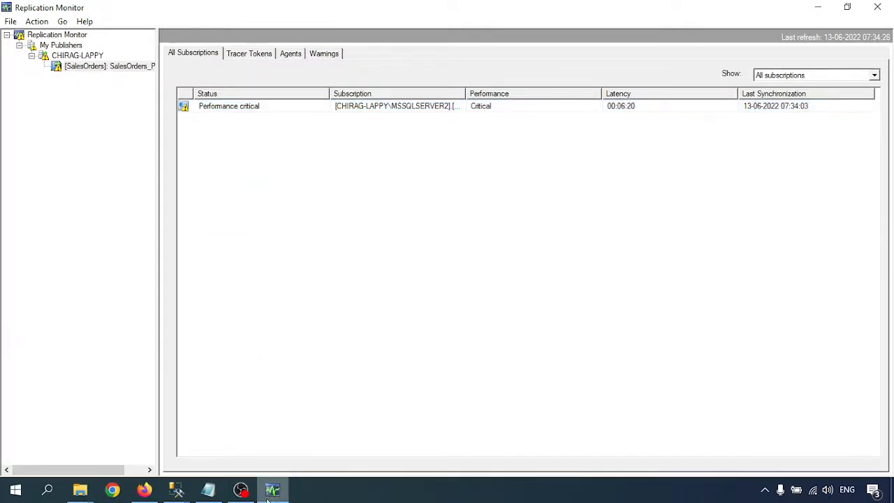
{"action": "left_click", "coordinate": [877, 8]}
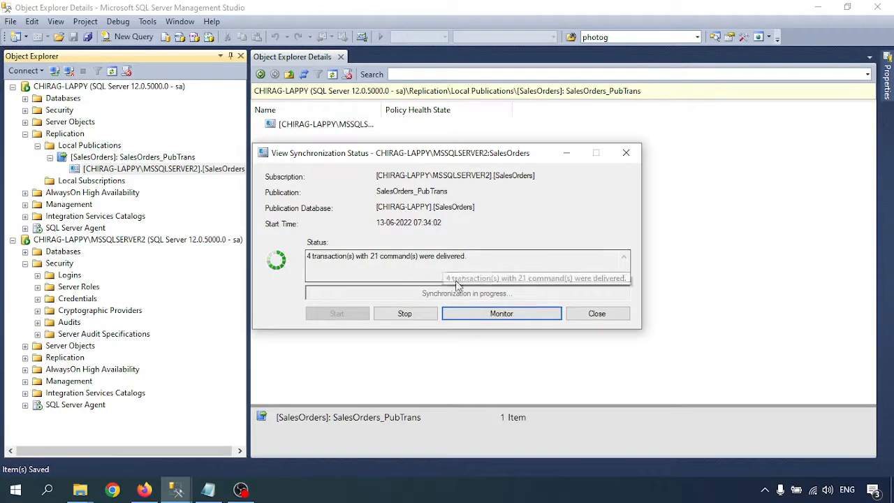
- Reopen Replication Monitor from the synchronization status showing 4 transactions, 21 commands delivered
{"action": "left_click", "coordinate": [509, 315]}
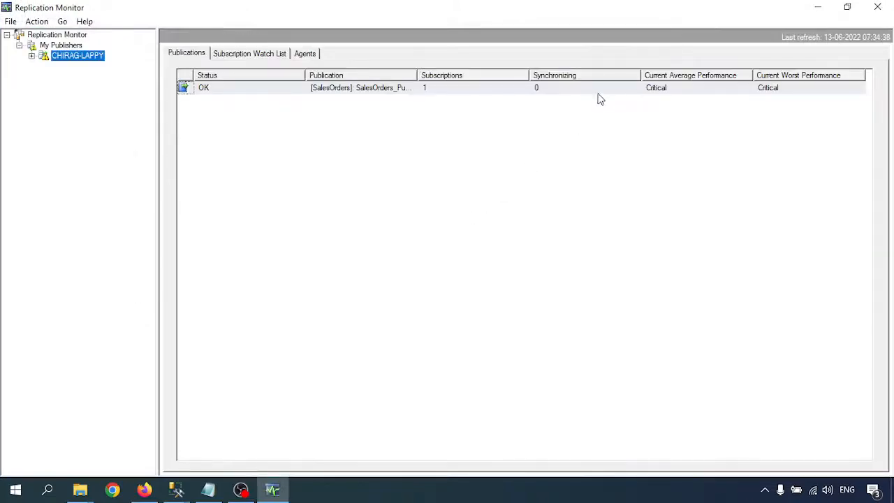
- Refresh the MSSQLSERVER2 subscription under CHIRAG-LAPPY's SalesOrders_PubTrans, then close the monitor
{"action": "left_click", "coordinate": [32, 56]}
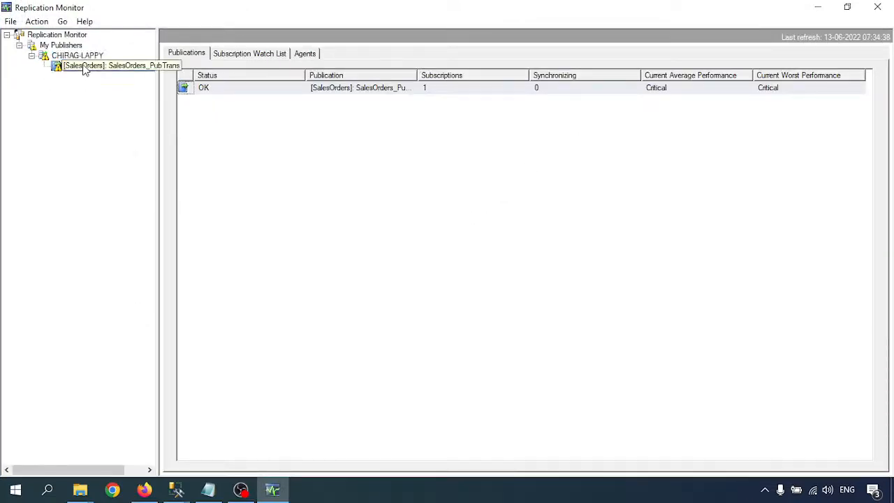
{"action": "left_click", "coordinate": [84, 65]}
{"action": "right_click", "coordinate": [409, 176]}
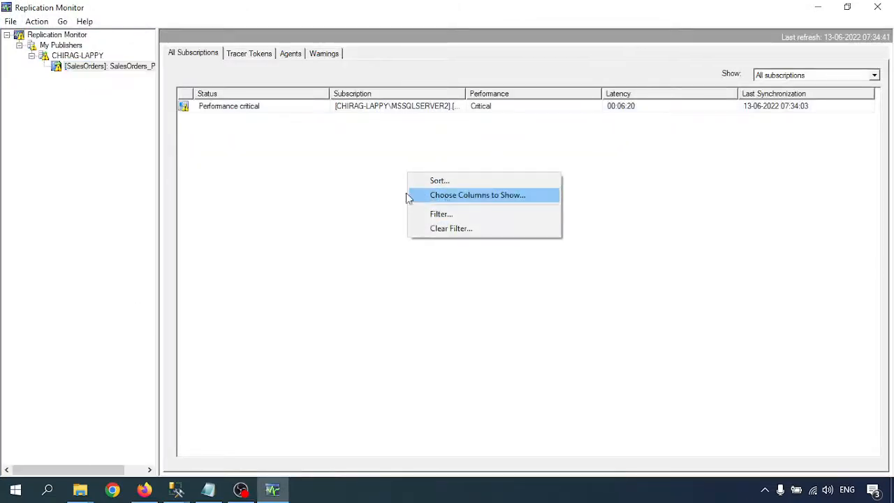
{"action": "right_click", "coordinate": [310, 109]}
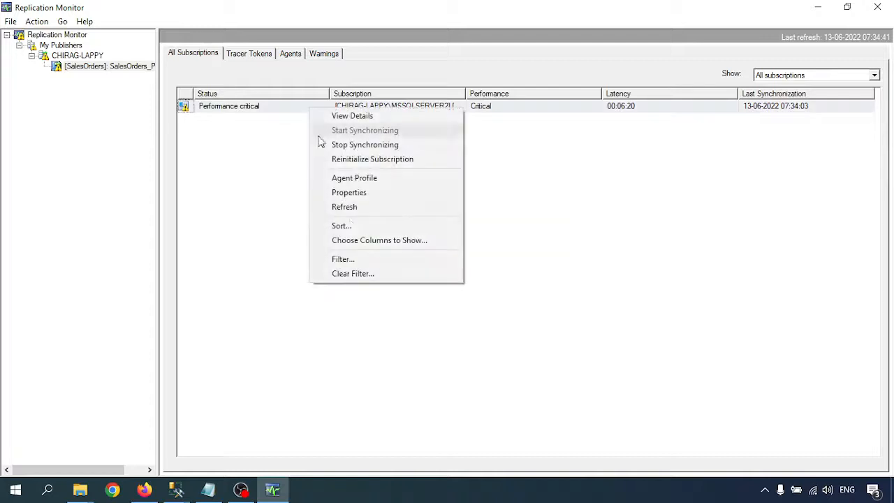
{"action": "left_click", "coordinate": [345, 206]}
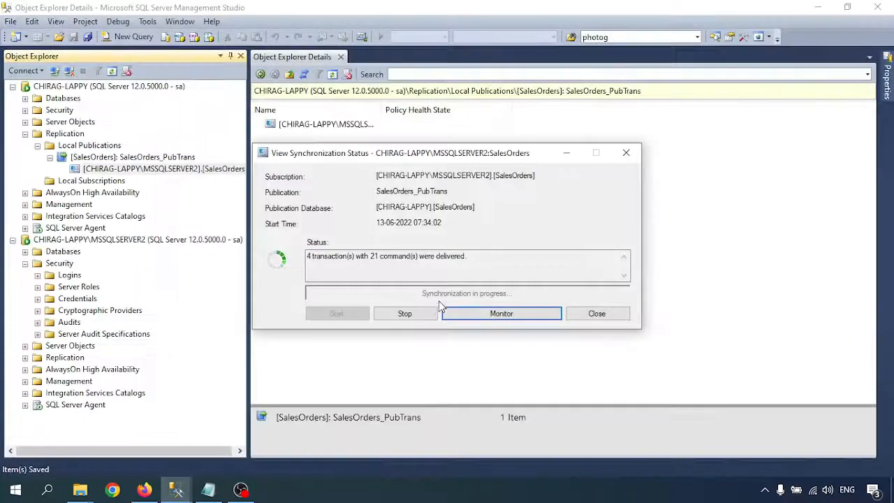
{"action": "left_click", "coordinate": [877, 7]}
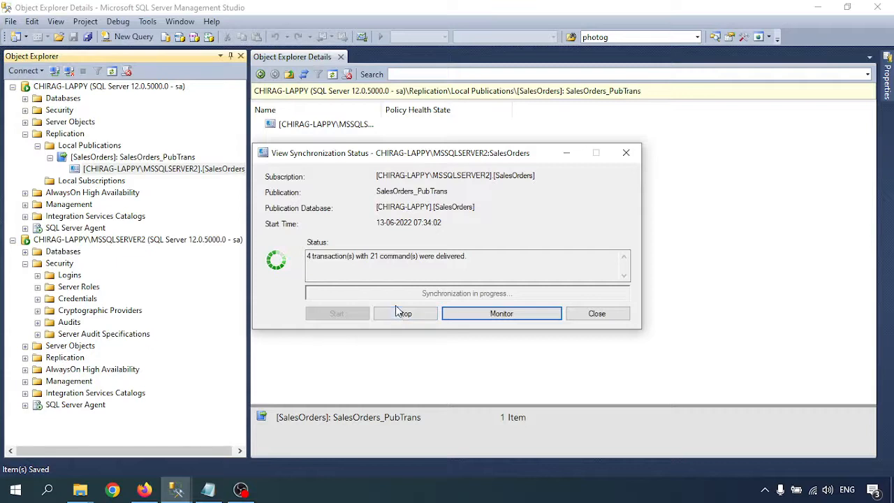
- Refresh MSSQLSERVER2's databases and expand SalesOrders tables to reveal dbo.customer
{"action": "left_click", "coordinate": [598, 314]}
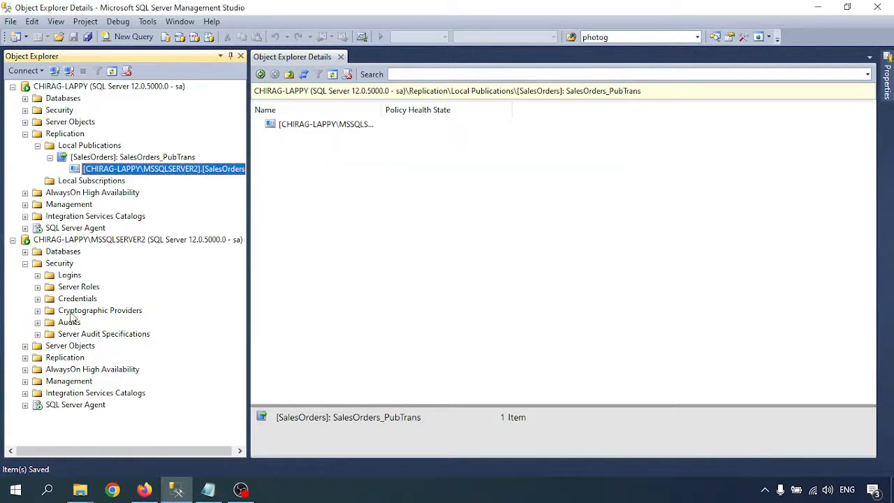
{"action": "left_click", "coordinate": [26, 264]}
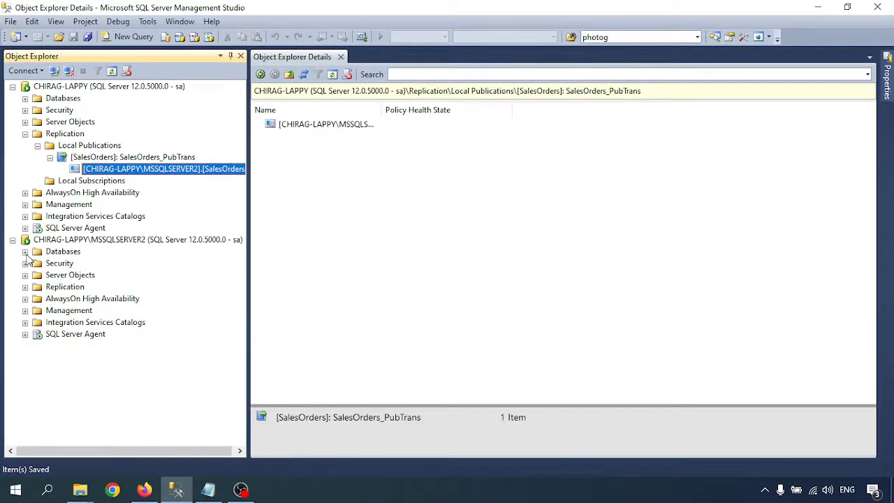
{"action": "left_click", "coordinate": [25, 251]}
{"action": "left_click", "coordinate": [63, 251]}
{"action": "right_click", "coordinate": [63, 251]}
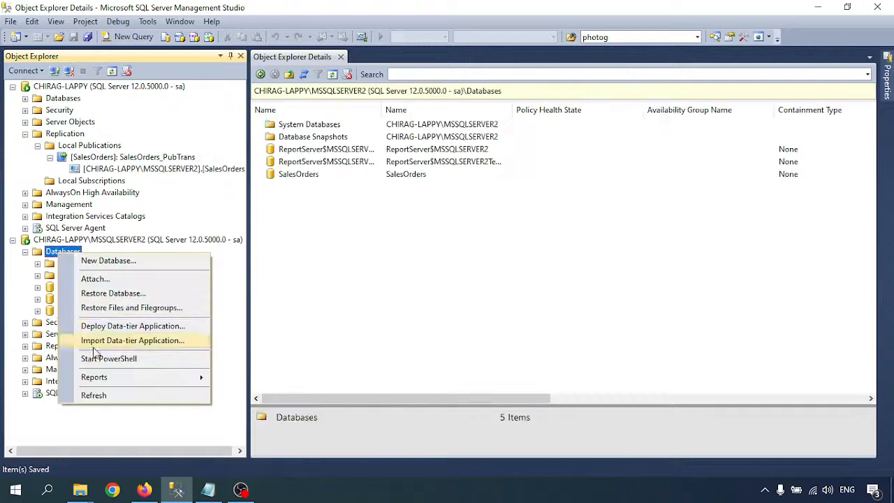
{"action": "left_click", "coordinate": [101, 395]}
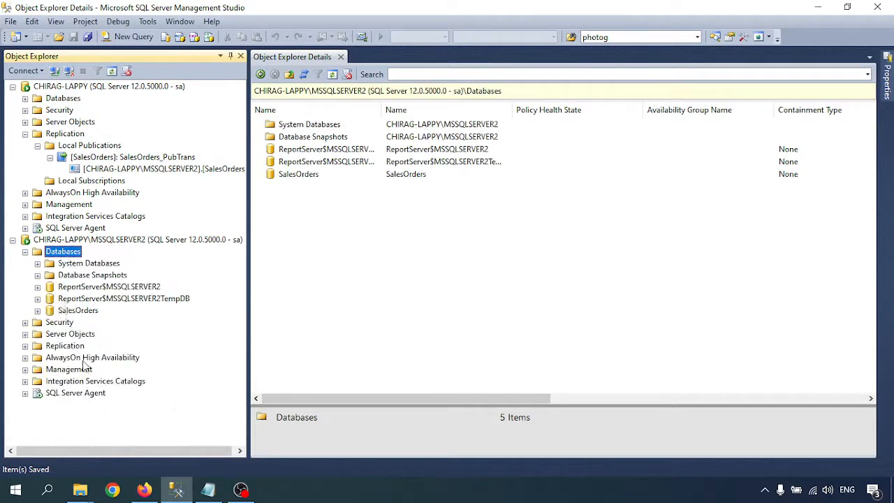
{"action": "left_click", "coordinate": [37, 310]}
{"action": "left_click", "coordinate": [50, 334]}
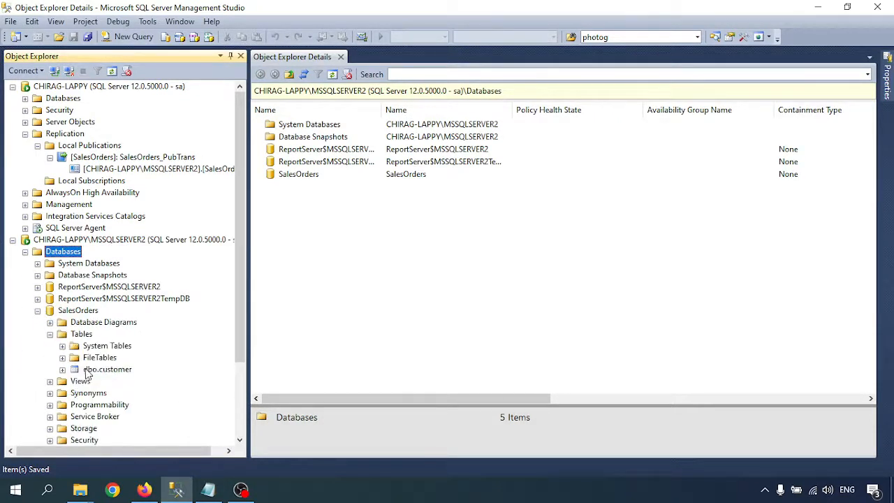
- Browse the subscriber's stored procedures, then select the top 1000 rows of dbo.customer
{"action": "left_click", "coordinate": [49, 404]}
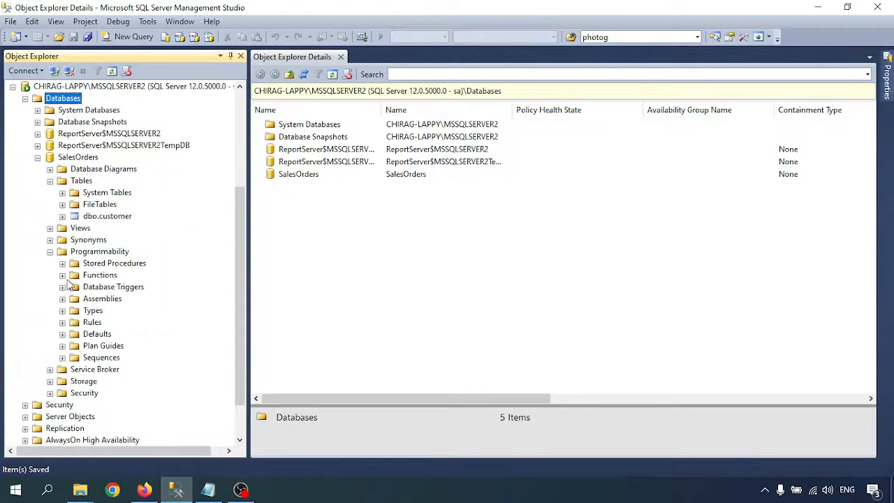
{"action": "left_click", "coordinate": [62, 264]}
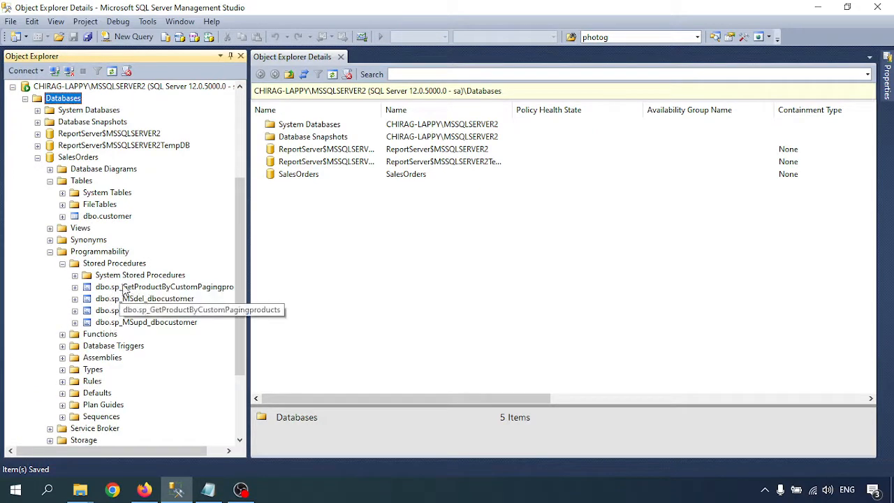
{"action": "left_click", "coordinate": [143, 287]}
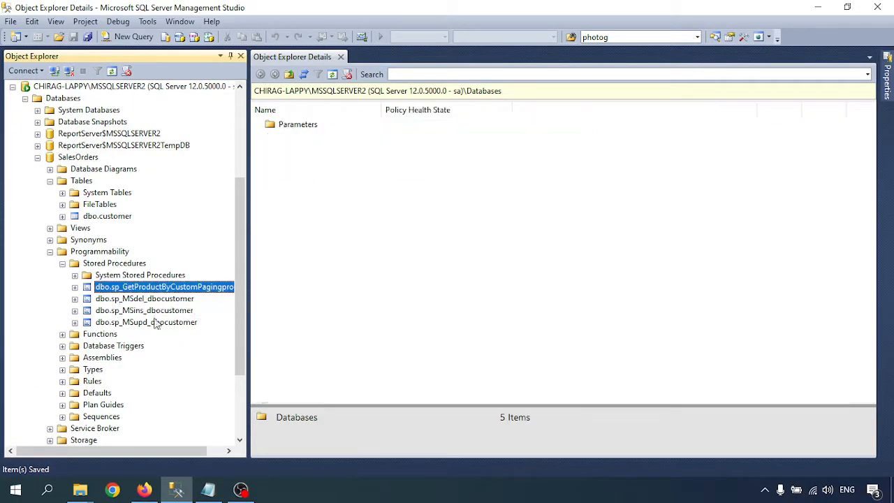
{"action": "left_click", "coordinate": [50, 252]}
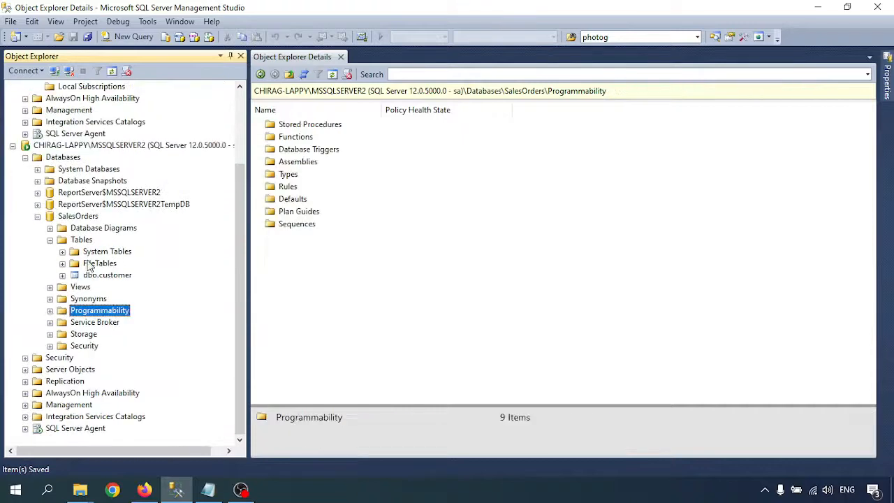
{"action": "right_click", "coordinate": [105, 276]}
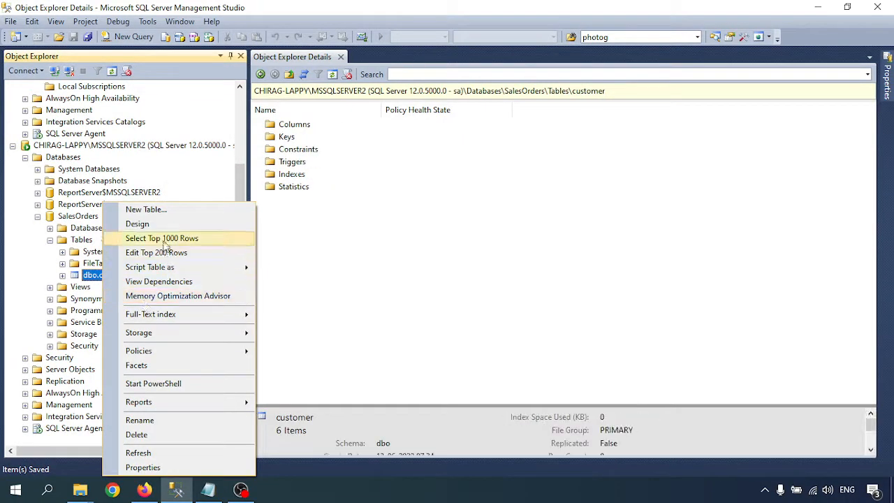
{"action": "left_click", "coordinate": [164, 236]}
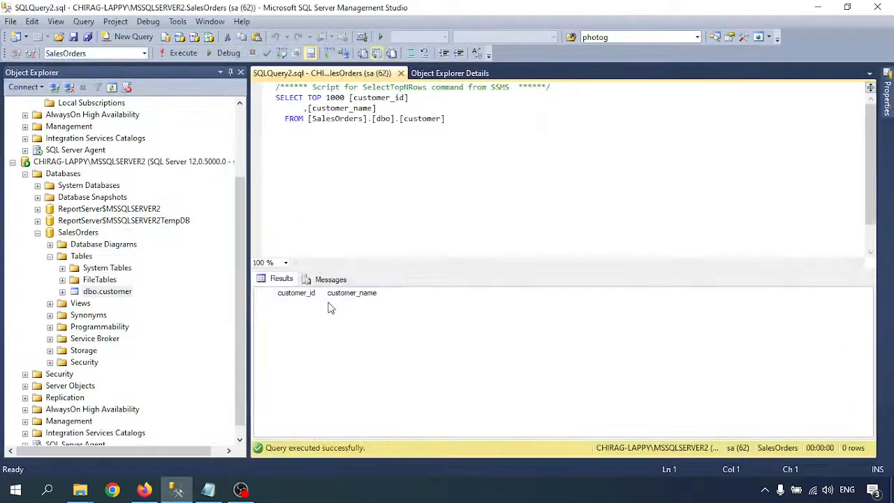
- List the subscriber customer table's columns, customer_id and customer_name
{"action": "left_click", "coordinate": [63, 292]}
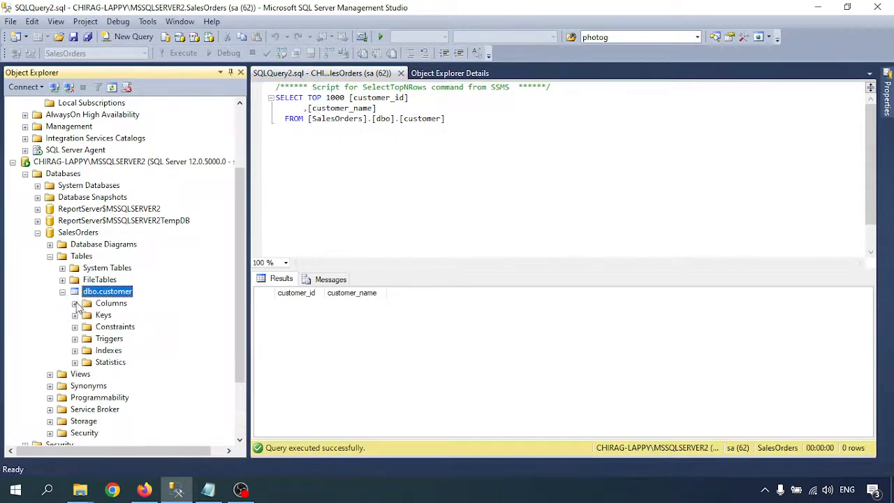
{"action": "left_click", "coordinate": [75, 303]}
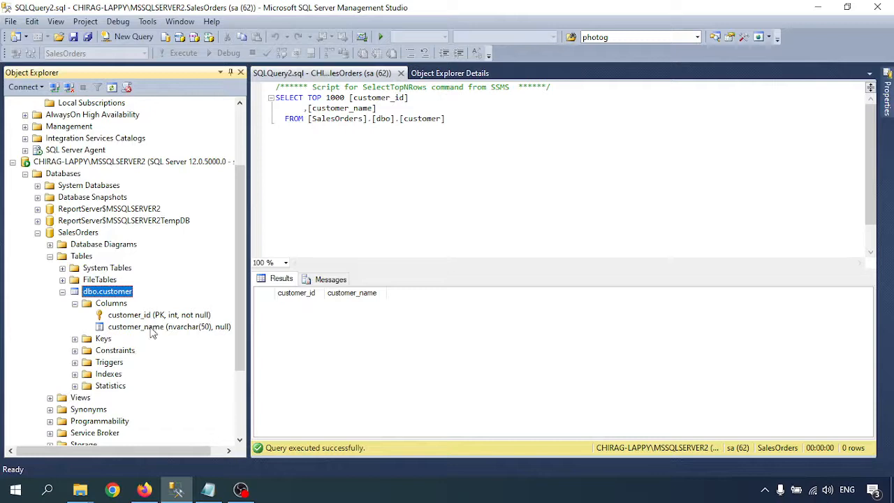
{"action": "scroll", "coordinate": [128, 242], "scroll_direction": "up", "scroll_amount": 3}
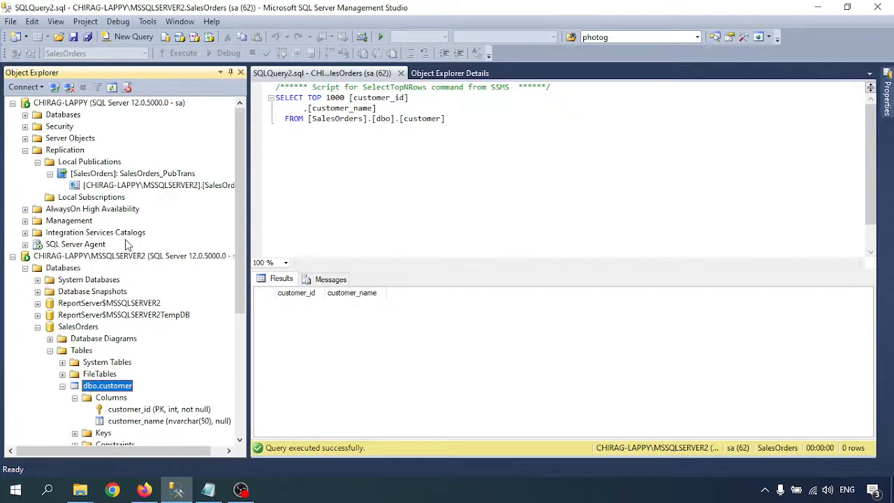
- Check the MSSQLSERVER2 subscription's synchronization status twice; no replicated transactions are available
{"action": "left_click", "coordinate": [26, 151]}
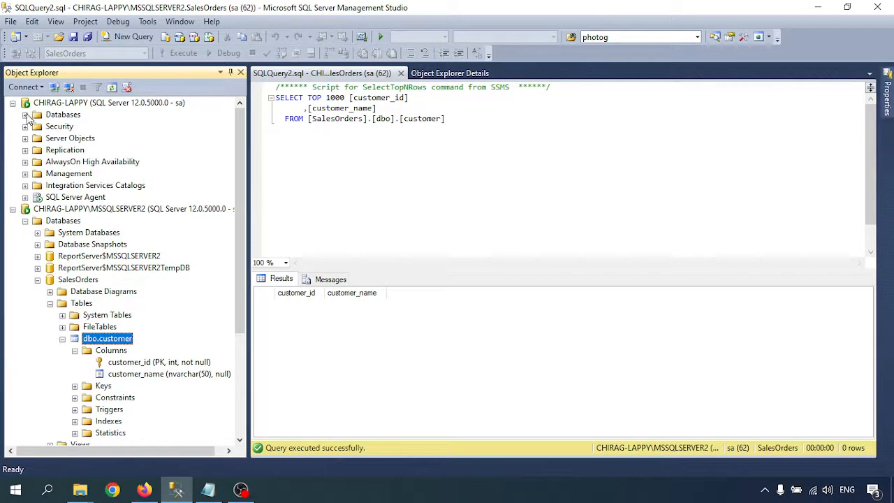
{"action": "left_click", "coordinate": [26, 150]}
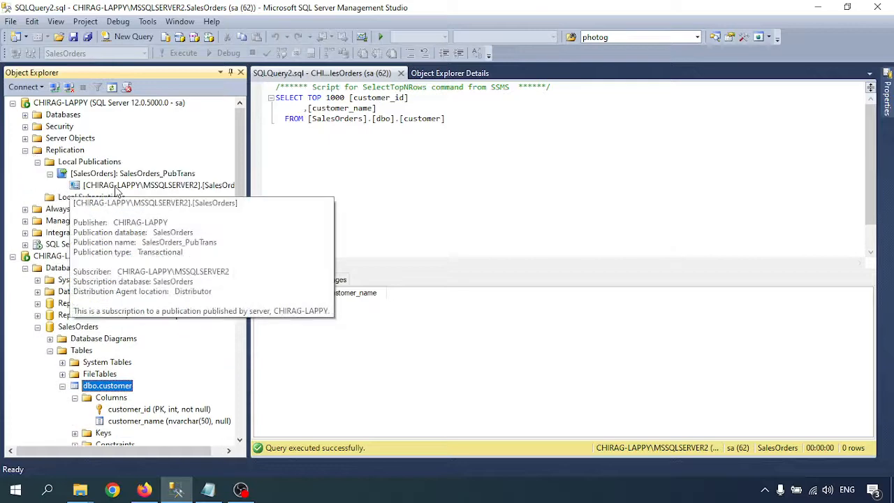
{"action": "right_click", "coordinate": [119, 185]}
{"action": "left_click", "coordinate": [180, 213]}
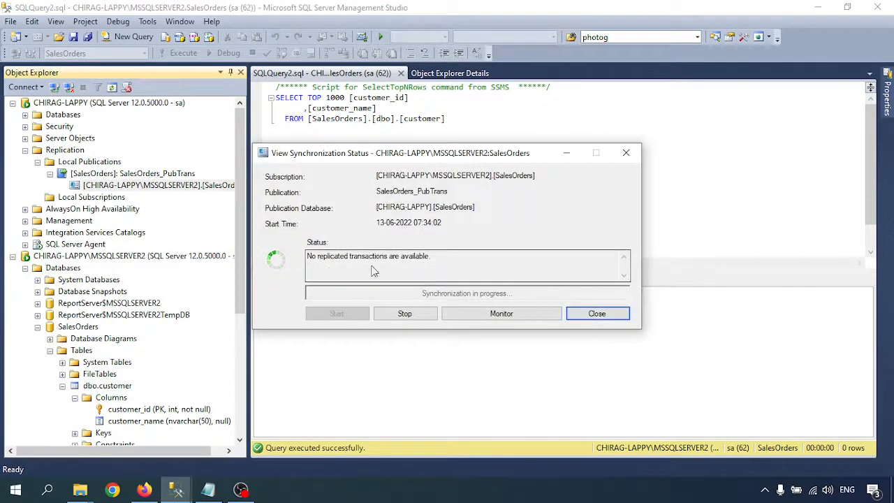
{"action": "left_click", "coordinate": [592, 314]}
{"action": "right_click", "coordinate": [123, 188]}
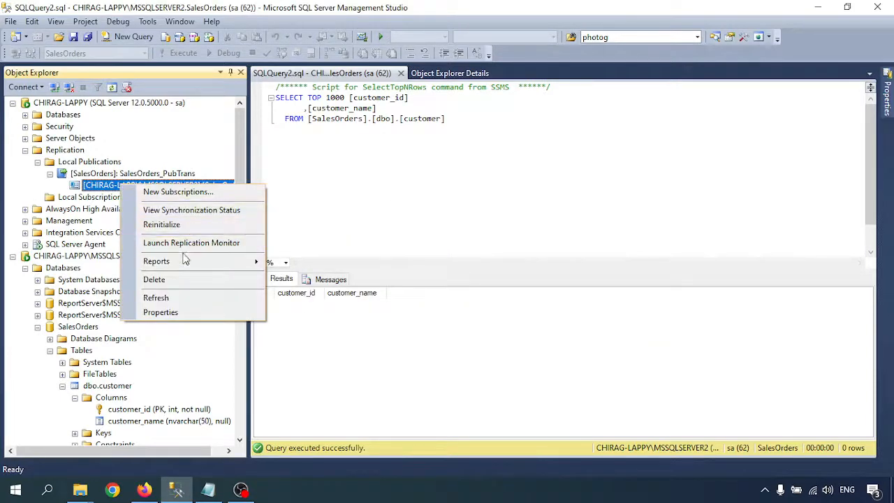
{"action": "left_click", "coordinate": [197, 209]}
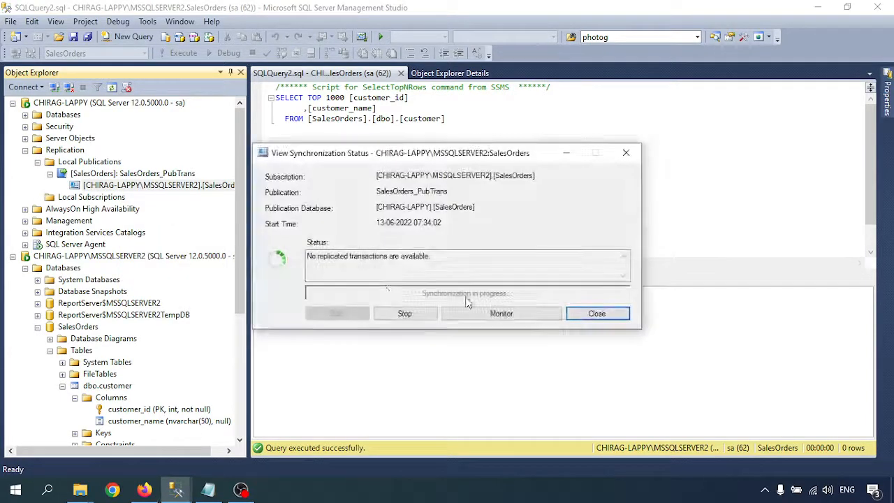
{"action": "left_click", "coordinate": [594, 313]}
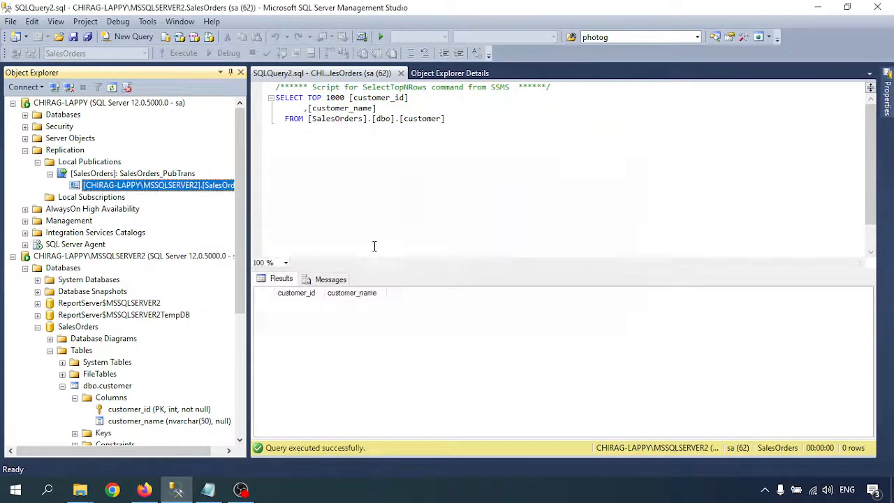
{"action": "left_click", "coordinate": [25, 149]}
- Expand the publisher's SalesOrders dbo.customer table to list its columns
{"action": "left_click", "coordinate": [25, 116]}
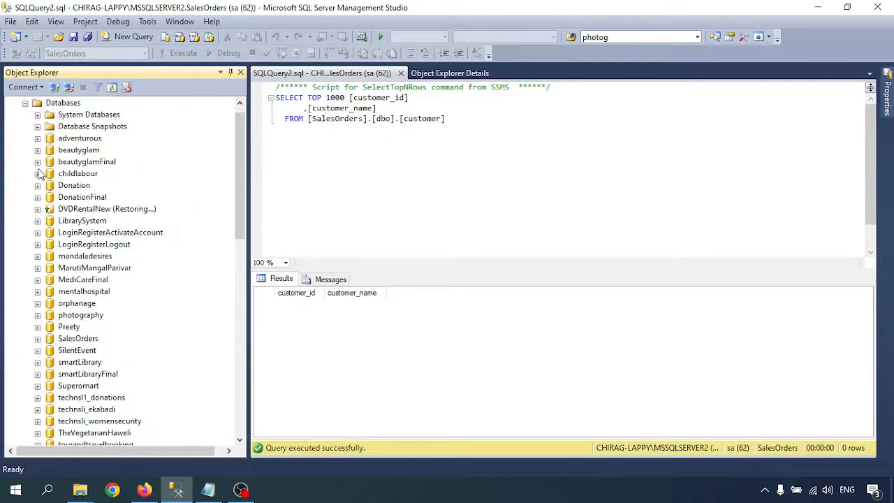
{"action": "scroll", "coordinate": [61, 224], "scroll_direction": "down", "scroll_amount": 5}
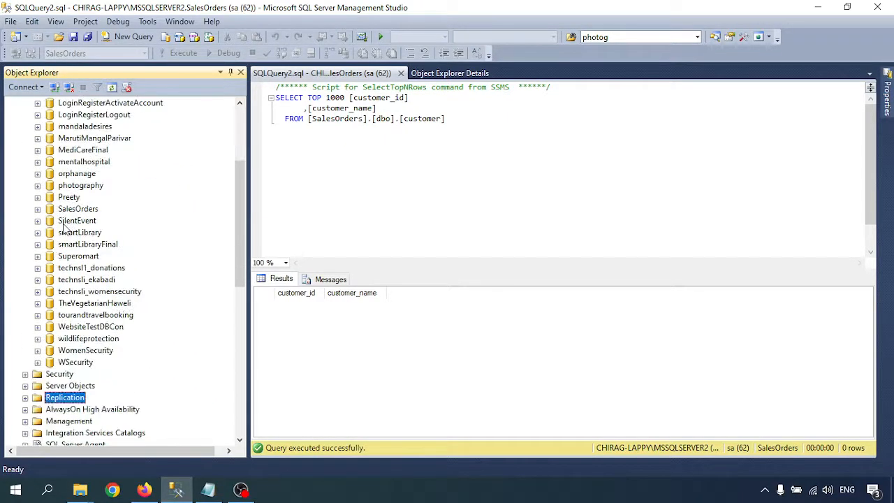
{"action": "left_click", "coordinate": [38, 174]}
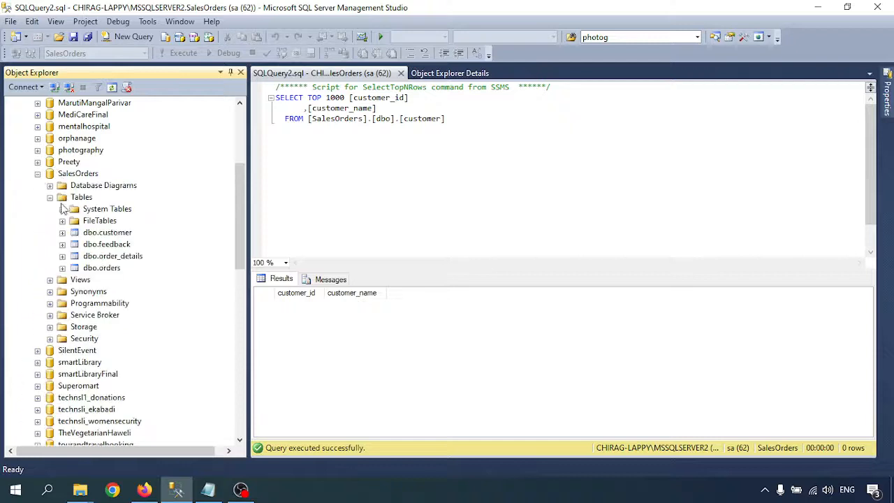
{"action": "left_click", "coordinate": [63, 232]}
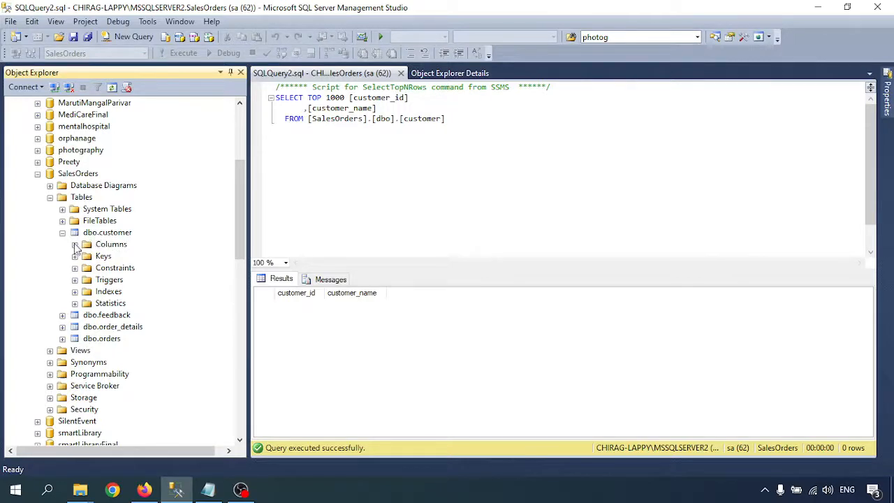
{"action": "left_click", "coordinate": [75, 244]}
- Add an address nvarchar(50) column in the customer table designer, save, and close it
{"action": "right_click", "coordinate": [100, 233]}
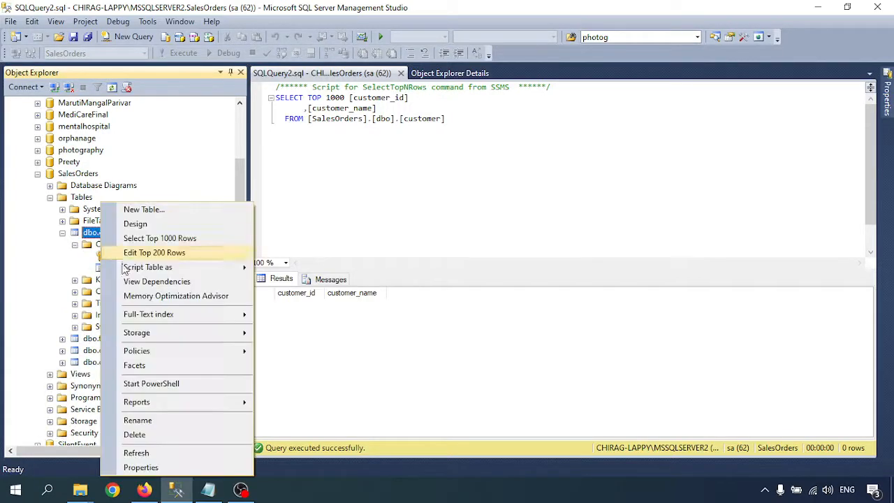
{"action": "left_click", "coordinate": [161, 223]}
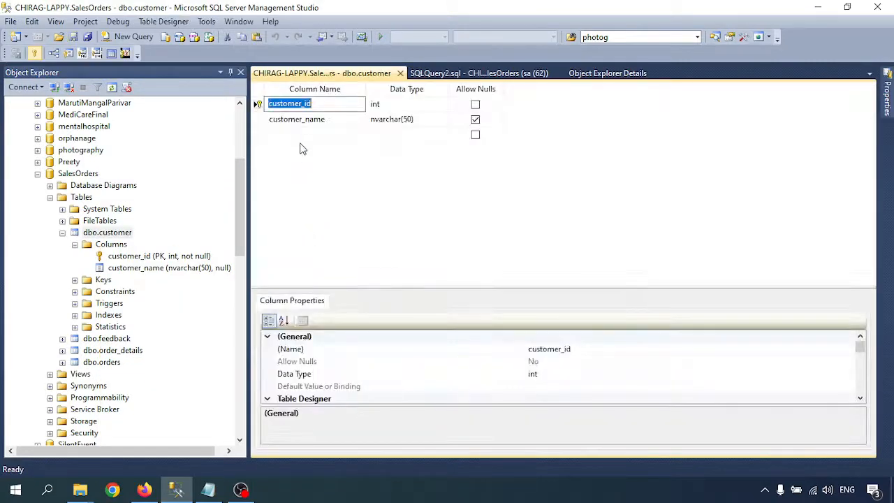
{"action": "left_click", "coordinate": [301, 135]}
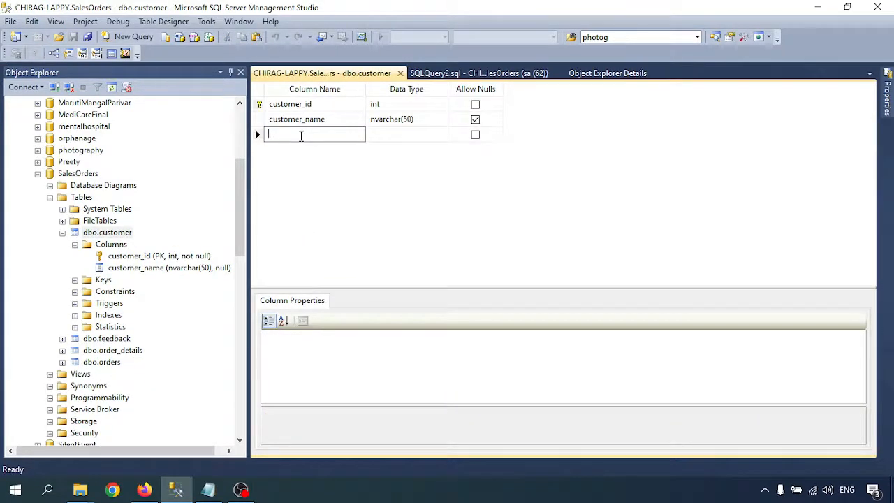
{"action": "type", "text": "address"}
{"action": "key", "text": "Tab"}
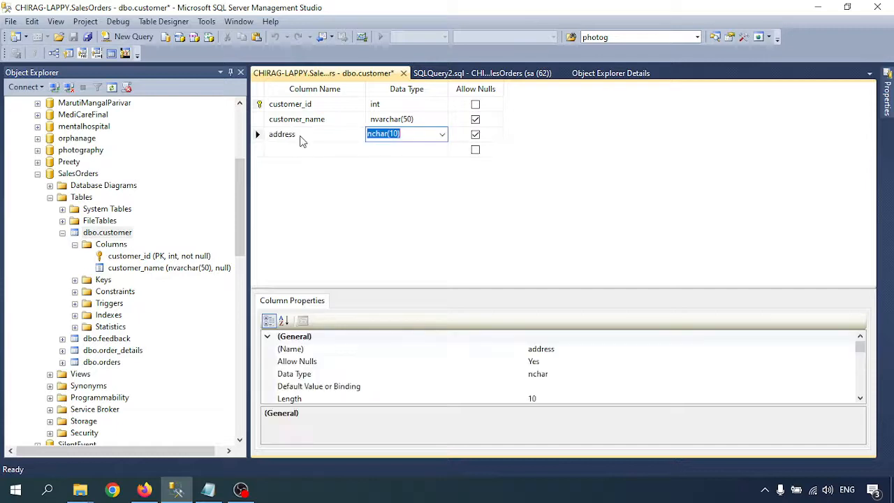
{"action": "type", "text": "nvar"}
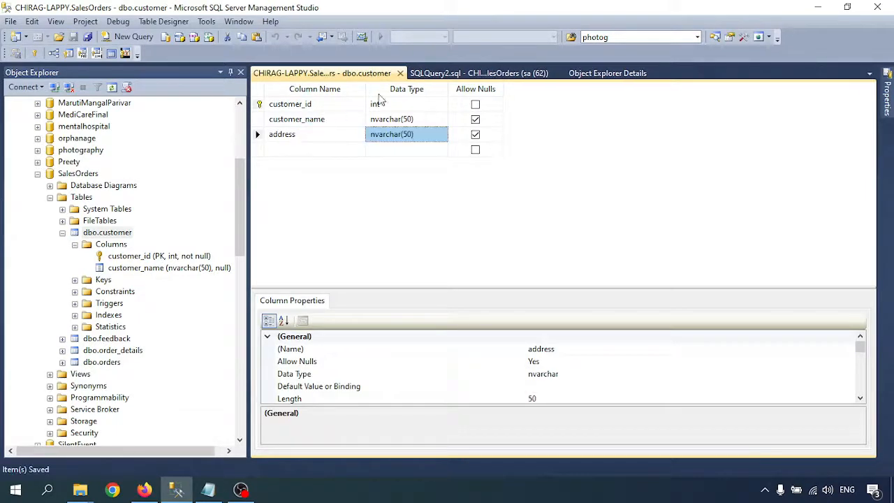
{"action": "left_click", "coordinate": [403, 73]}
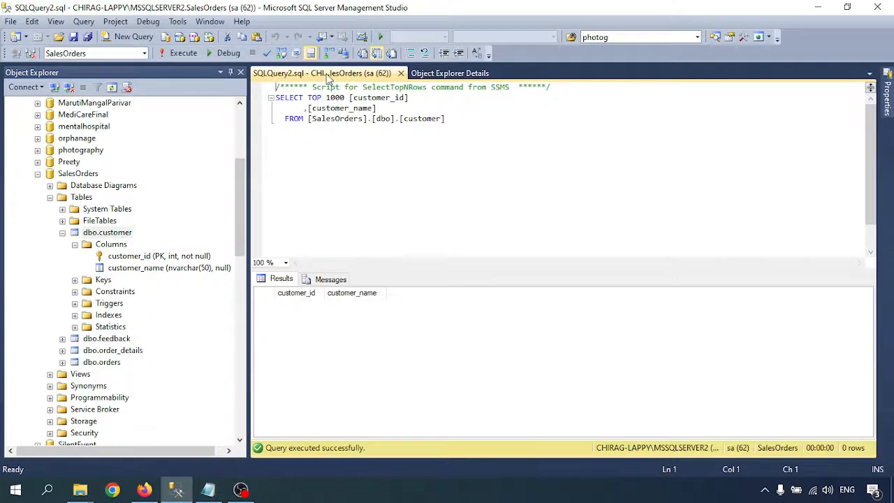
- Refresh the publisher and subscriber customer Columns folders to show the replicated address column
{"action": "middle_click", "coordinate": [327, 76]}
{"action": "scroll", "coordinate": [102, 308], "scroll_direction": "down", "scroll_amount": 4}
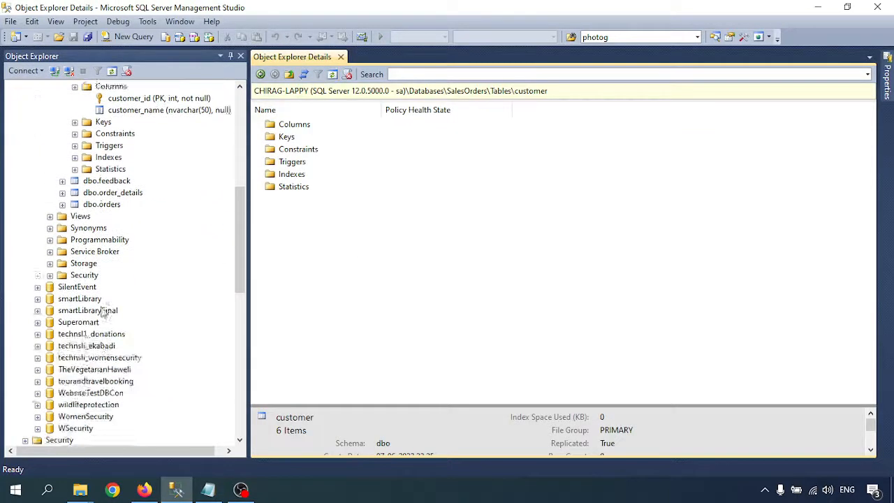
{"action": "scroll", "coordinate": [102, 307], "scroll_direction": "up", "scroll_amount": 4}
{"action": "right_click", "coordinate": [102, 226]}
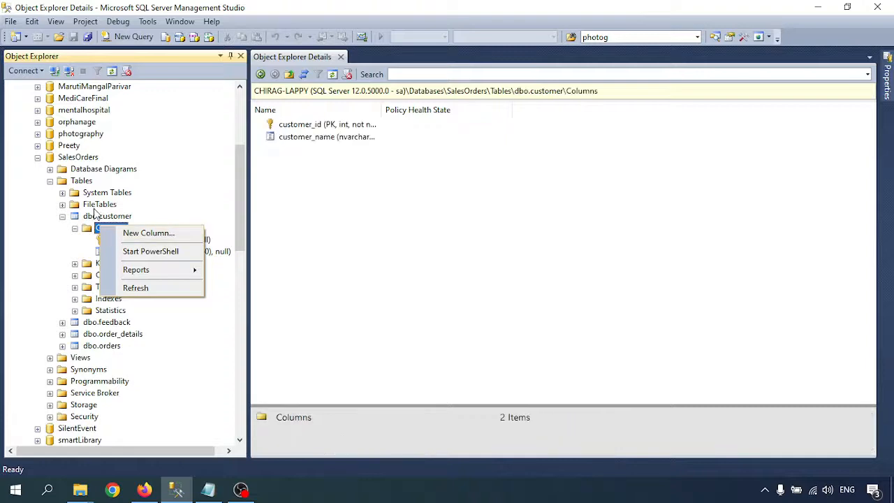
{"action": "left_click", "coordinate": [139, 287]}
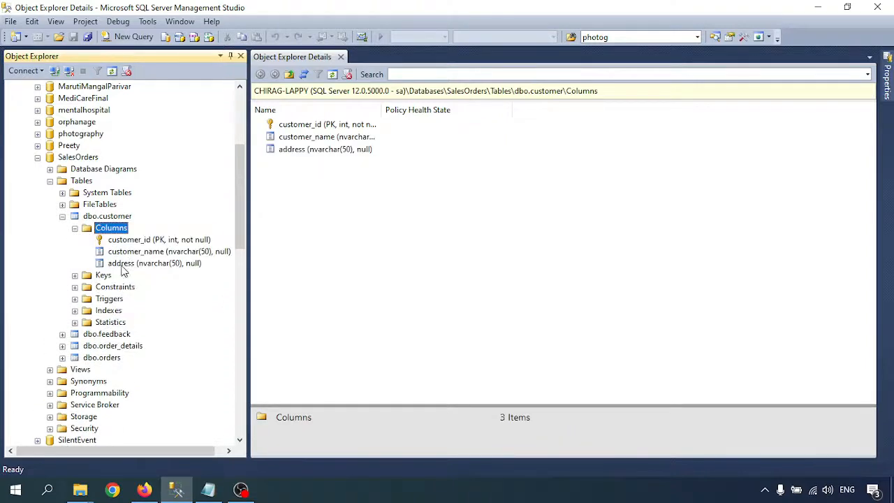
{"action": "scroll", "coordinate": [84, 291], "scroll_direction": "down", "scroll_amount": 15}
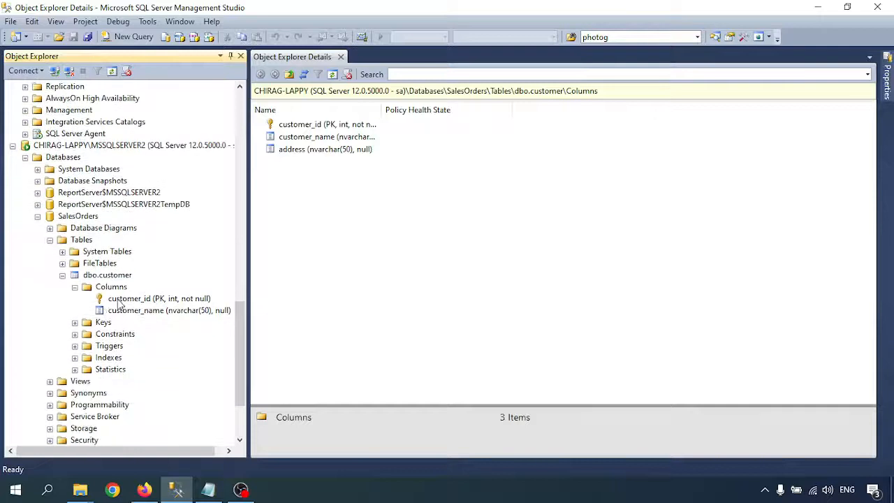
{"action": "right_click", "coordinate": [120, 286]}
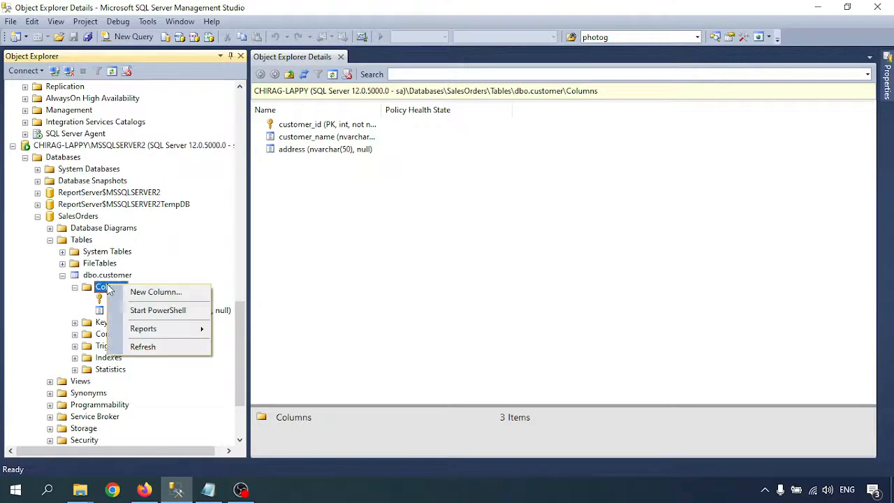
{"action": "left_click", "coordinate": [143, 347]}
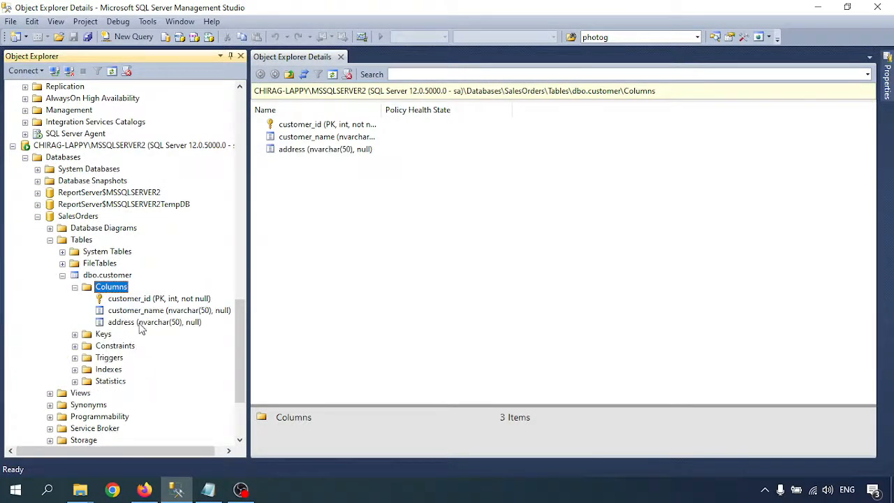
- Select the top 1000 customer rows, returning customer_id, customer_name and address with 0 rows
{"action": "right_click", "coordinate": [98, 275]}
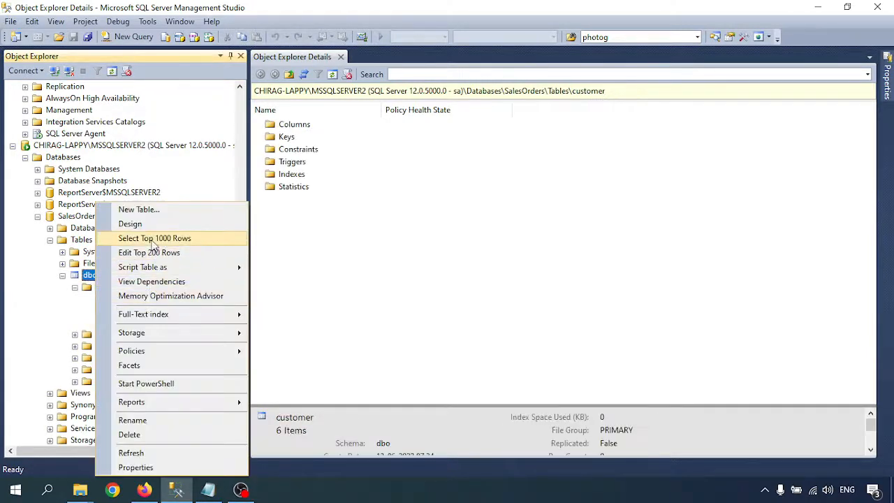
{"action": "left_click", "coordinate": [154, 241]}
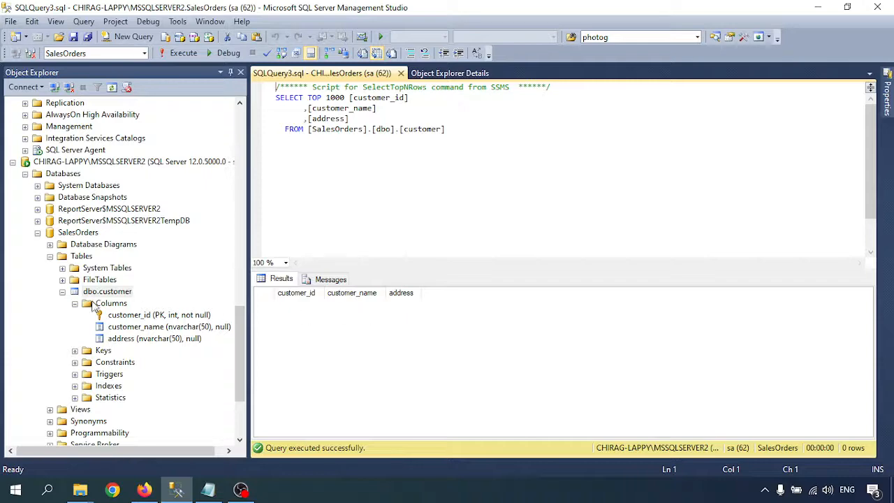
{"action": "scroll", "coordinate": [93, 307], "scroll_direction": "up", "scroll_amount": 15}
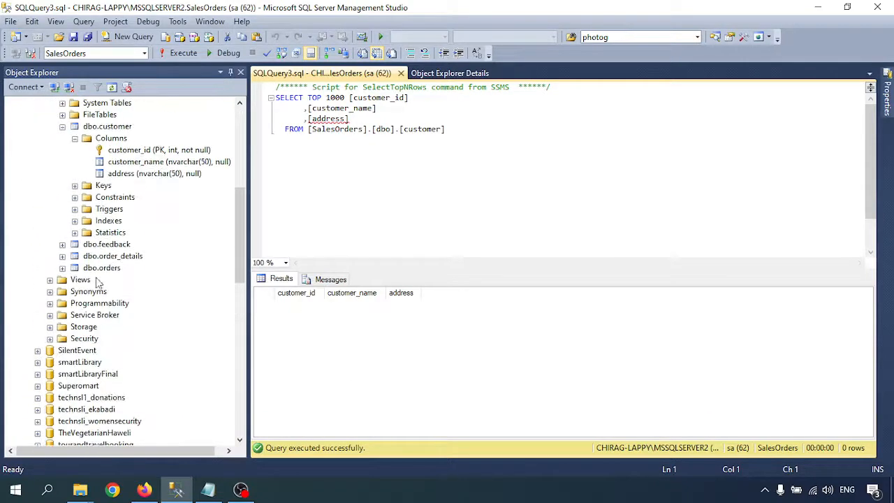
{"action": "scroll", "coordinate": [99, 240], "scroll_direction": "up", "scroll_amount": 3}
{"action": "left_click", "coordinate": [92, 234]}
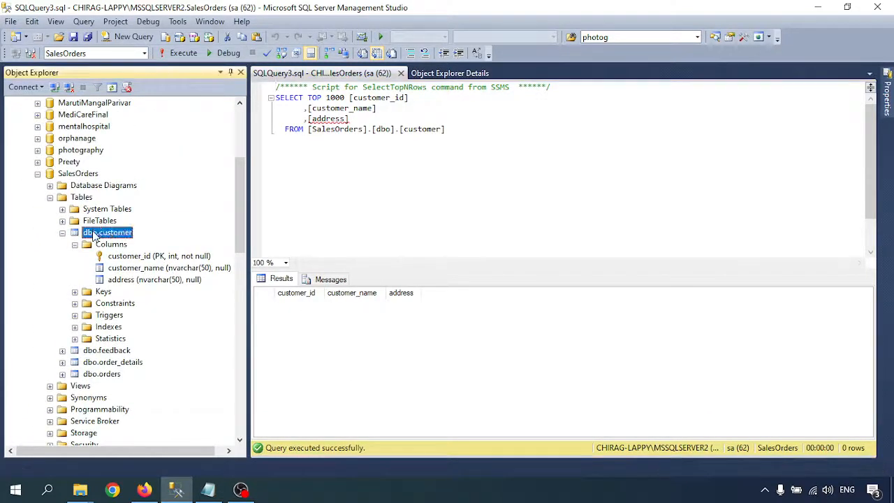
{"action": "right_click", "coordinate": [93, 234]}
{"action": "left_click", "coordinate": [141, 256]}
{"action": "right_click", "coordinate": [90, 238]}
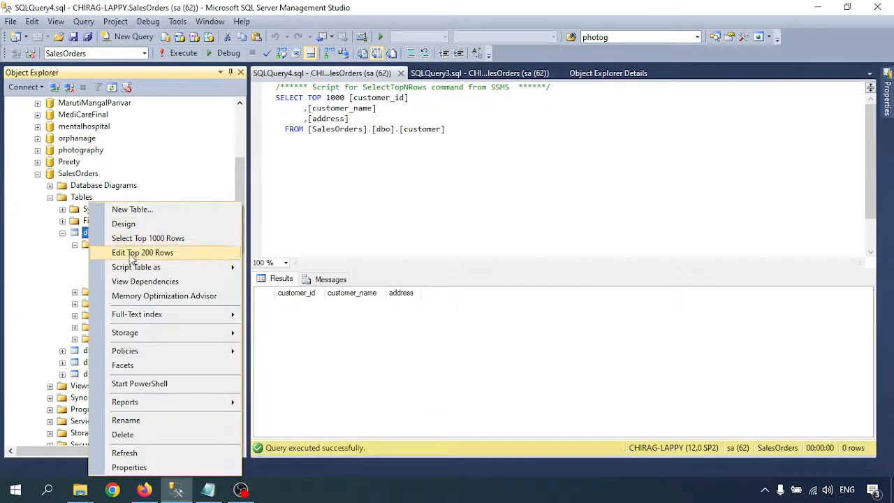
- In Edit Top 200 Rows, add a customer row with the customer's name and address India
{"action": "left_click", "coordinate": [128, 255]}
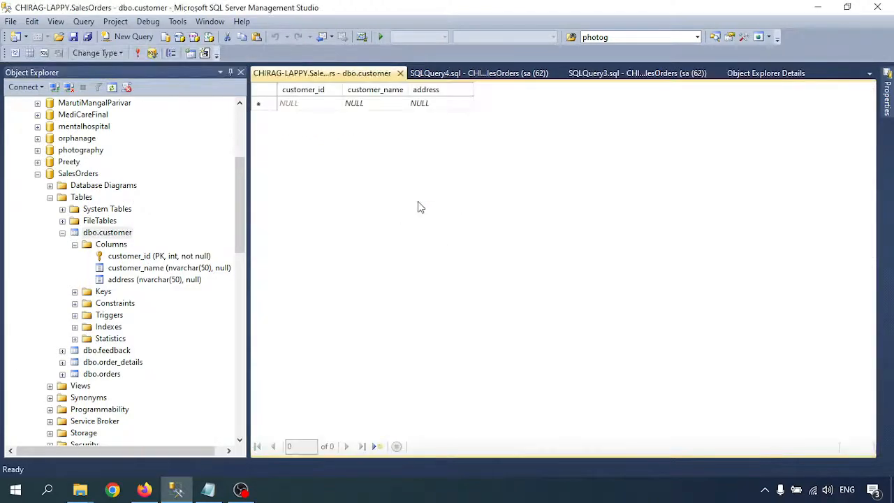
{"action": "left_click", "coordinate": [364, 104]}
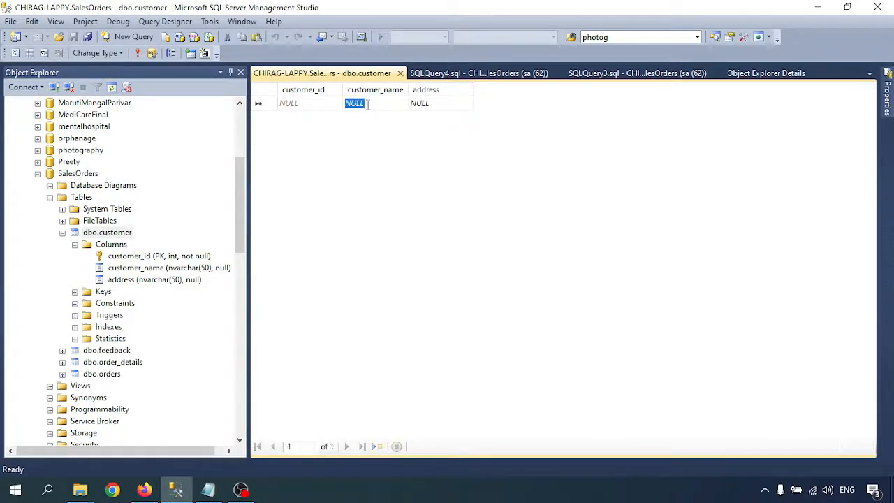
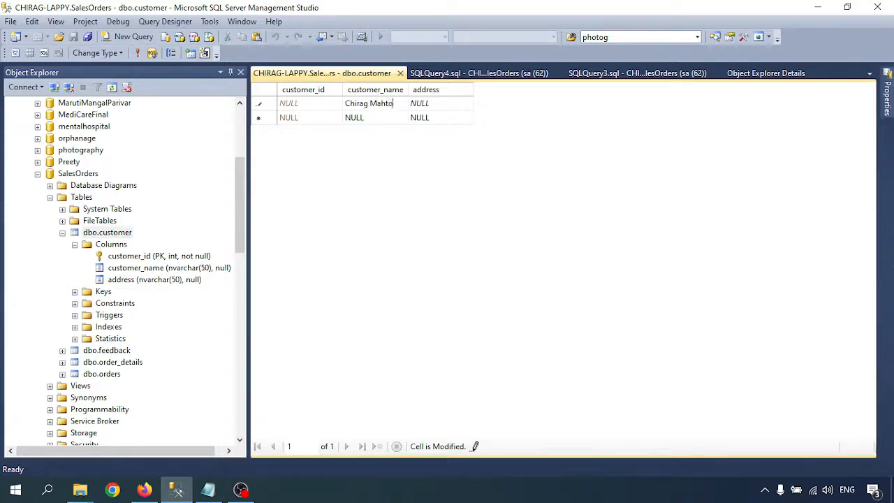
{"action": "key", "text": "Tab"}
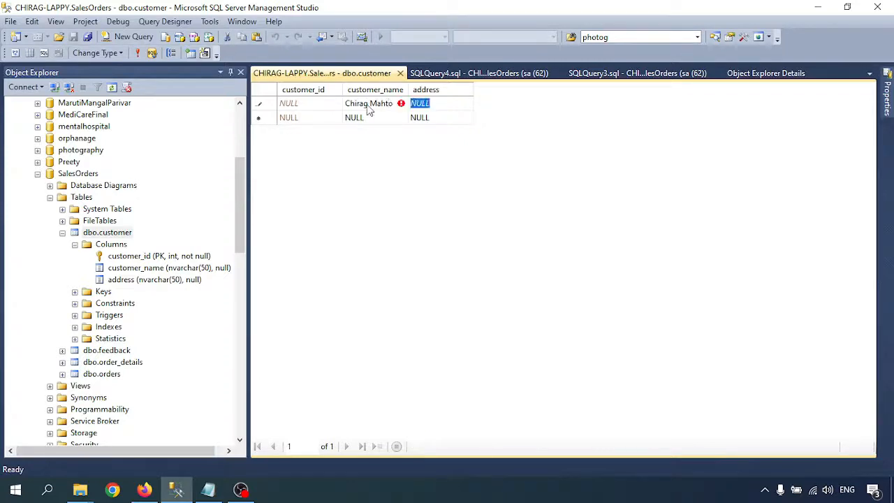
{"action": "type", "text": "I"}
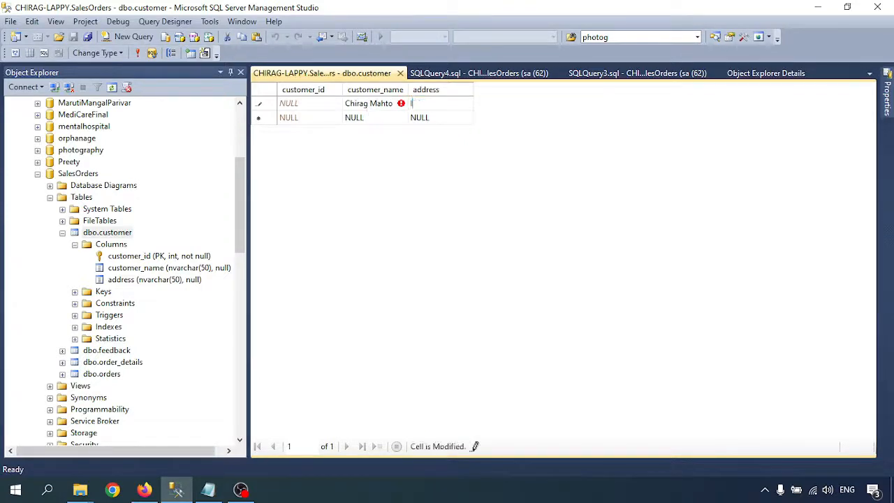
{"action": "type", "text": "ndia"}
{"action": "key", "text": "Return"}
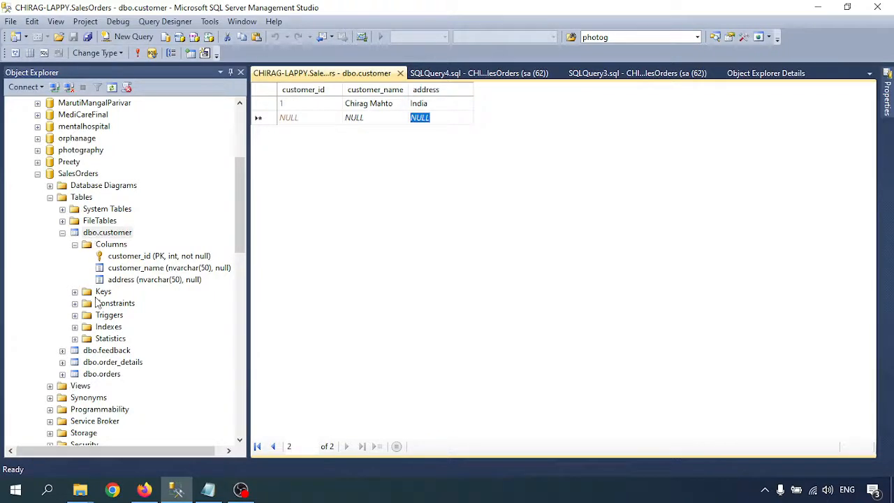
{"action": "scroll", "coordinate": [94, 296], "scroll_direction": "down", "scroll_amount": 7}
{"action": "scroll", "coordinate": [95, 297], "scroll_direction": "down", "scroll_amount": 5}
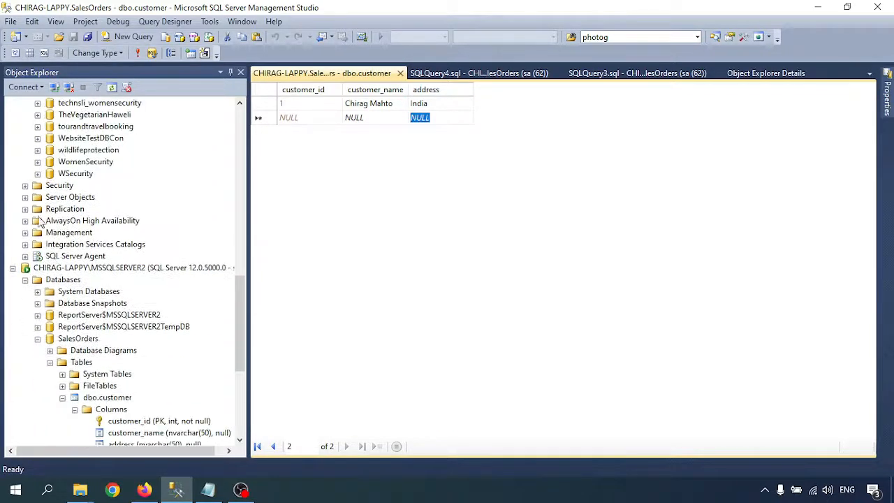
{"action": "left_click", "coordinate": [25, 209]}
- Check the subscription's synchronization status for the delivered transaction, then close it
{"action": "right_click", "coordinate": [107, 244]}
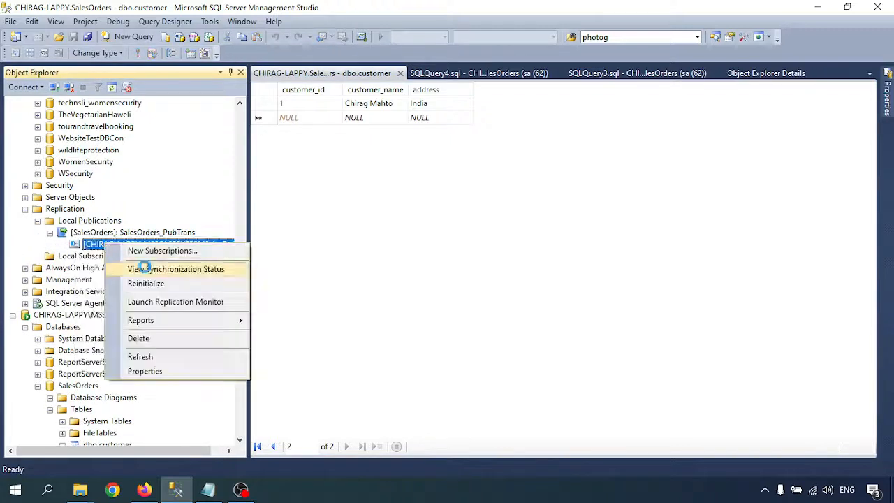
{"action": "left_click", "coordinate": [168, 269]}
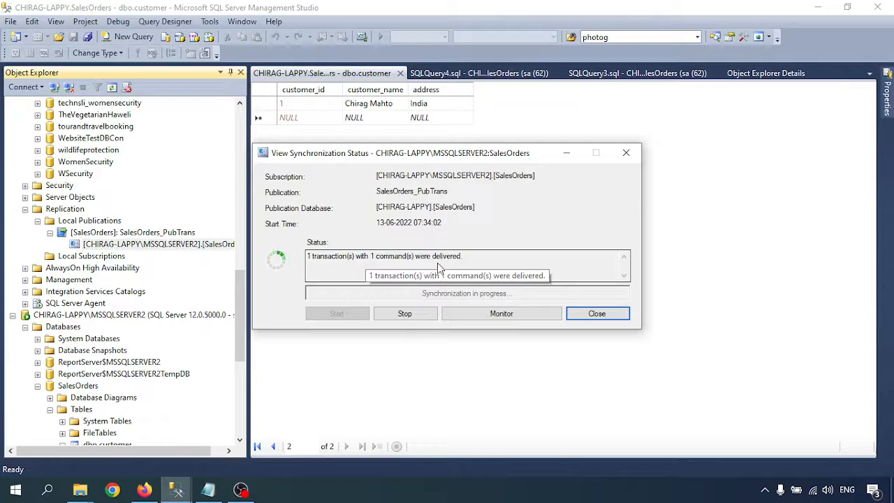
{"action": "left_click", "coordinate": [597, 314]}
{"action": "scroll", "coordinate": [39, 333], "scroll_direction": "down", "scroll_amount": 6}
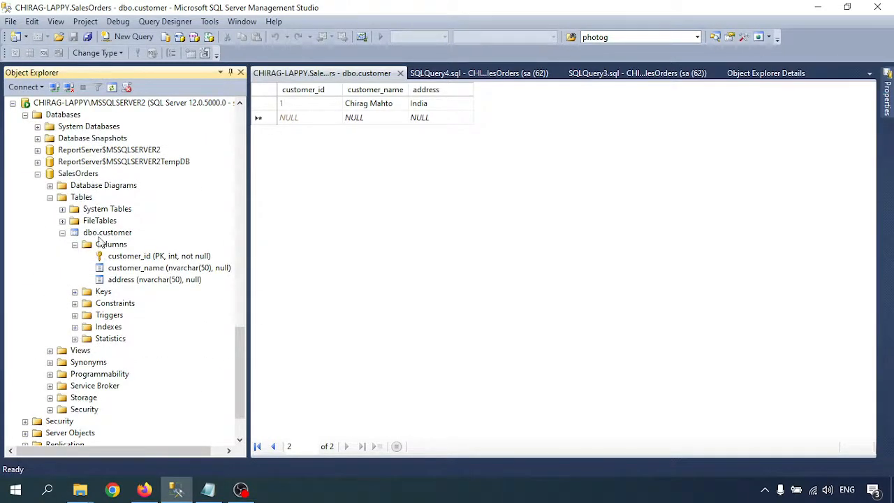
- Query MSSQLSERVER2's dbo.customer and inspect the replicated row: customer_id 1, address India
{"action": "left_click", "coordinate": [45, 103]}
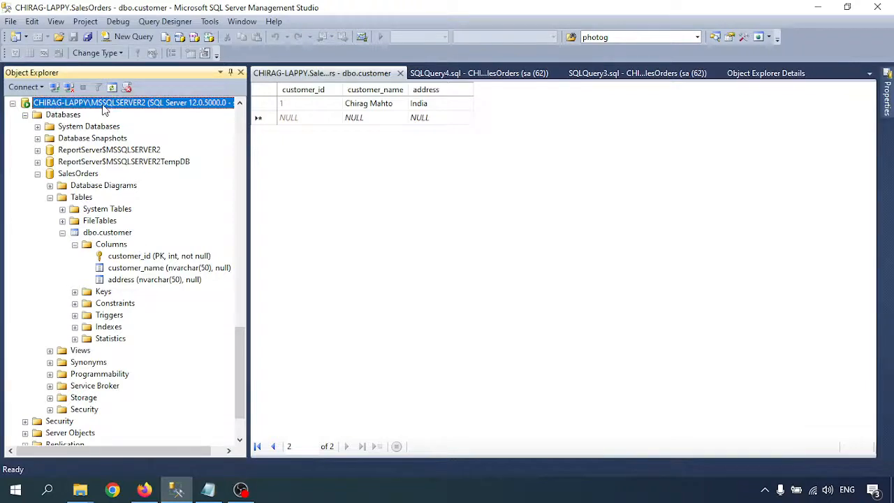
{"action": "right_click", "coordinate": [101, 234]}
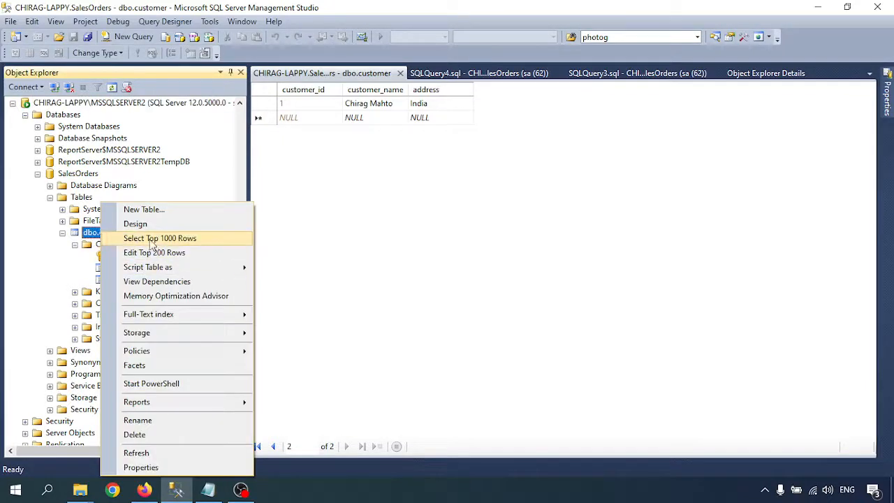
{"action": "left_click", "coordinate": [160, 239]}
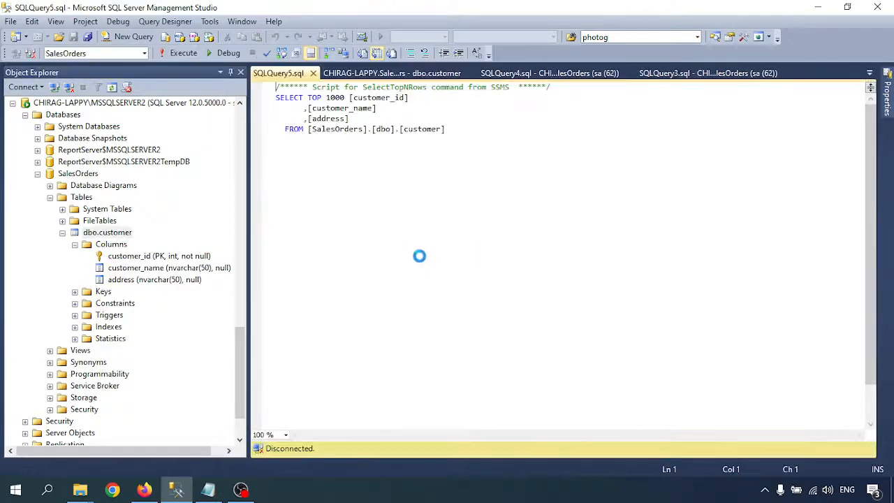
{"action": "left_click", "coordinate": [300, 305]}
{"action": "left_click", "coordinate": [353, 305]}
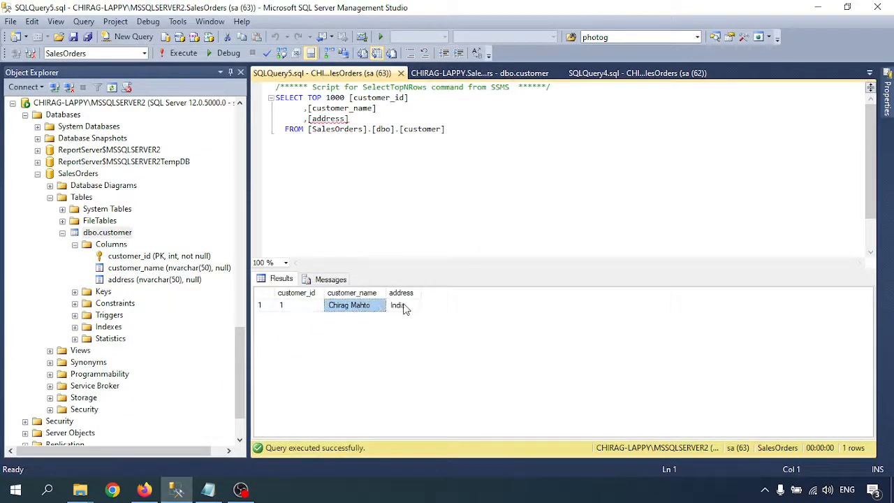
{"action": "left_click", "coordinate": [401, 305]}
{"action": "left_click", "coordinate": [362, 308]}
{"action": "left_click", "coordinate": [395, 309]}
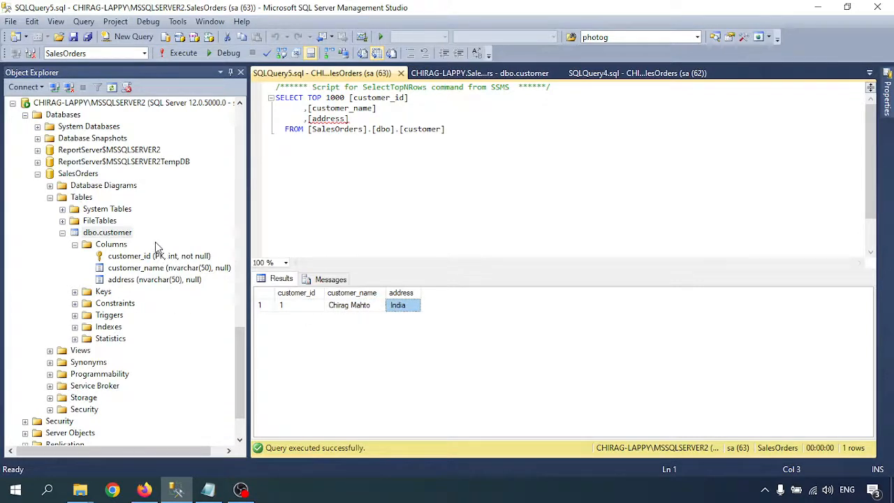
{"action": "left_click", "coordinate": [238, 251]}
{"action": "left_click_drag", "start_coordinate": [239, 252], "coordinate": [238, 119]}
- Show the Notepad replication notes down to the closing line "Yeah its working.. Thank you for watching."
{"action": "left_click", "coordinate": [208, 489]}
{"action": "scroll", "coordinate": [221, 287], "scroll_direction": "down", "scroll_amount": 3}
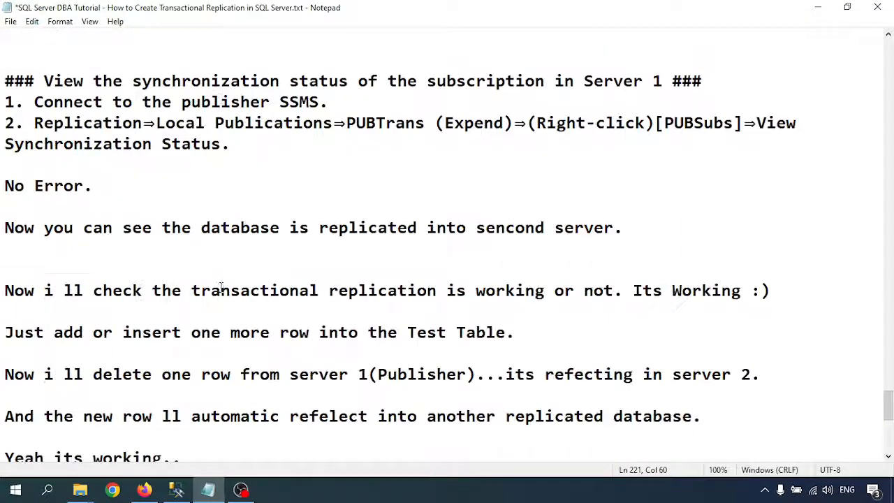
{"action": "scroll", "coordinate": [258, 291], "scroll_direction": "down", "scroll_amount": 2}
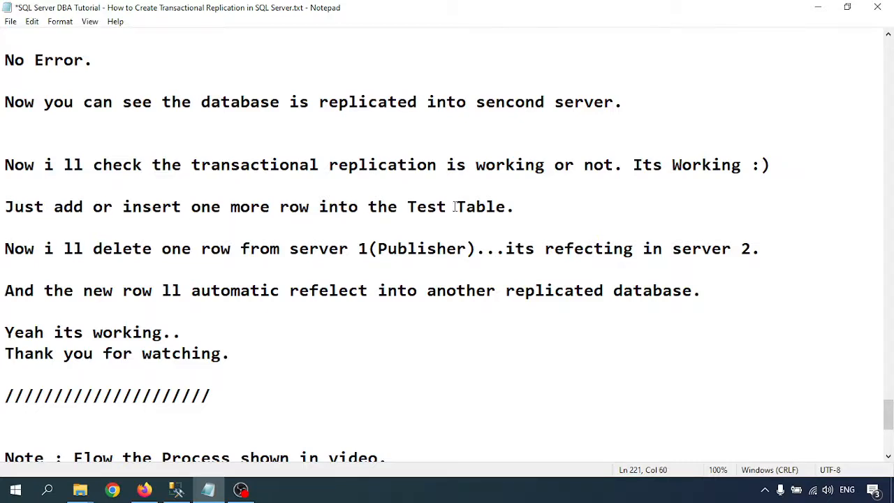
{"action": "left_click_drag", "start_coordinate": [51, 249], "coordinate": [741, 248]}
{"action": "left_click", "coordinate": [329, 290]}
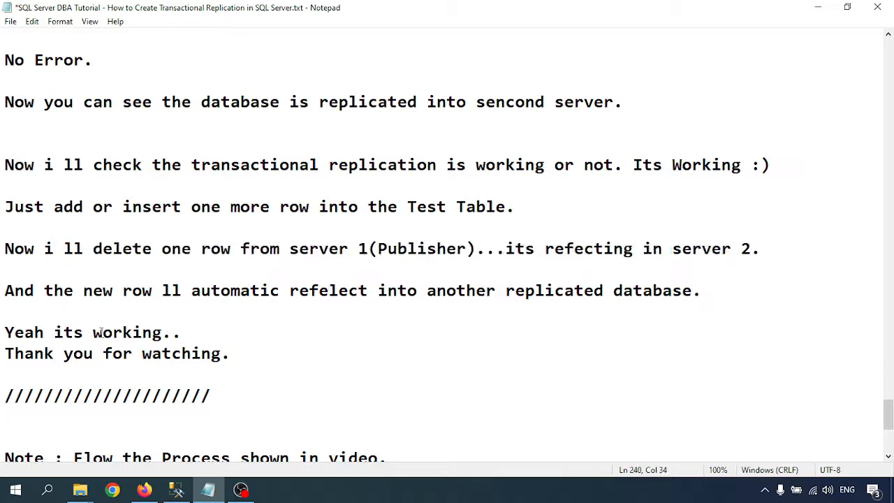